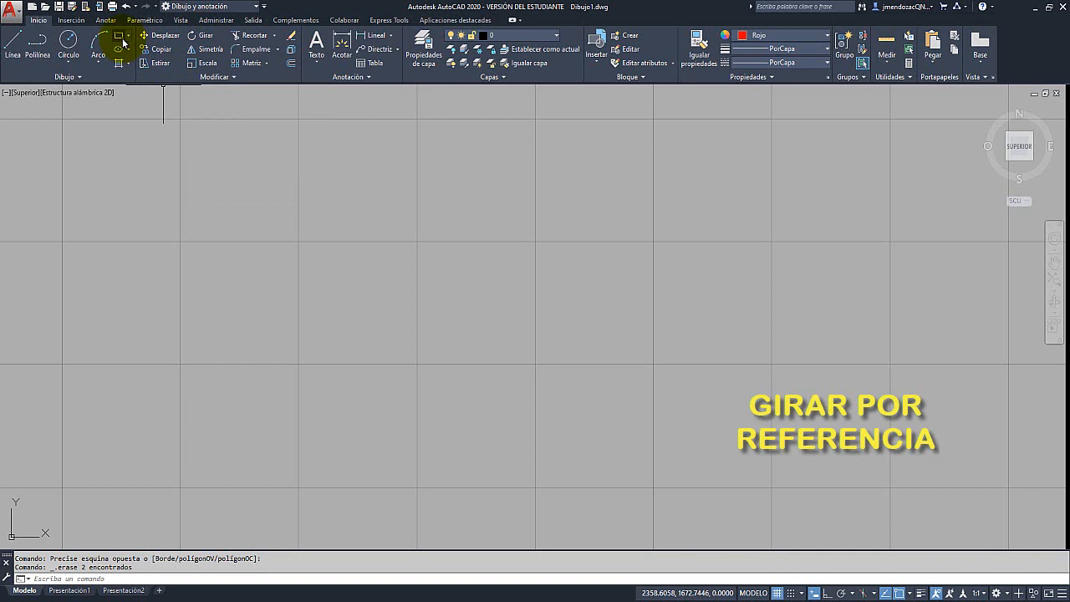
Draw a red rectangle in the empty drawing area by picking two opposite corners
left_click(126, 38)
left_click(144, 53)
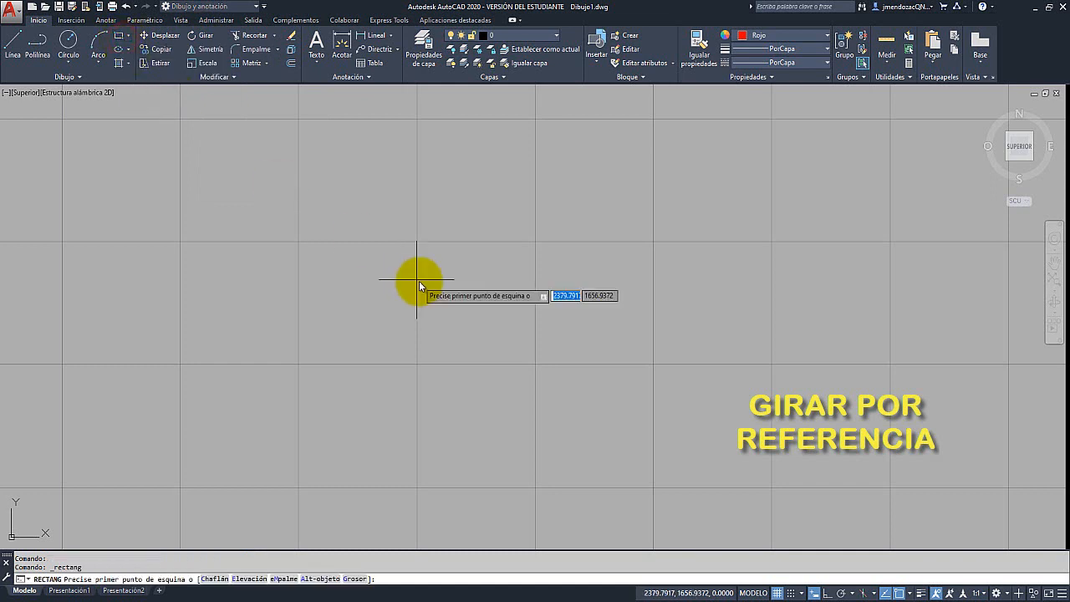
left_click(363, 209)
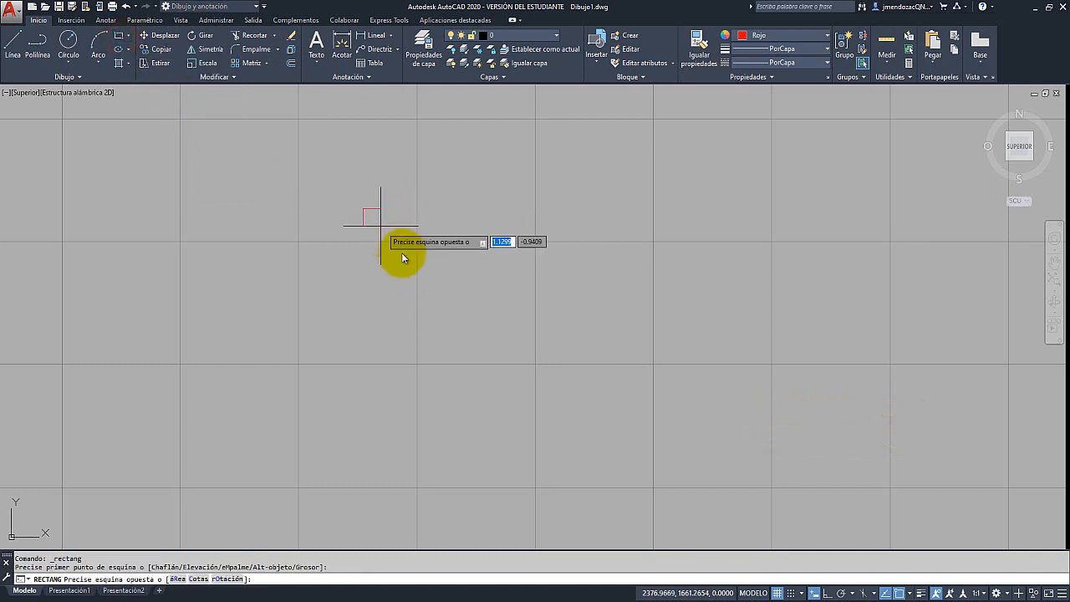
left_click(522, 343)
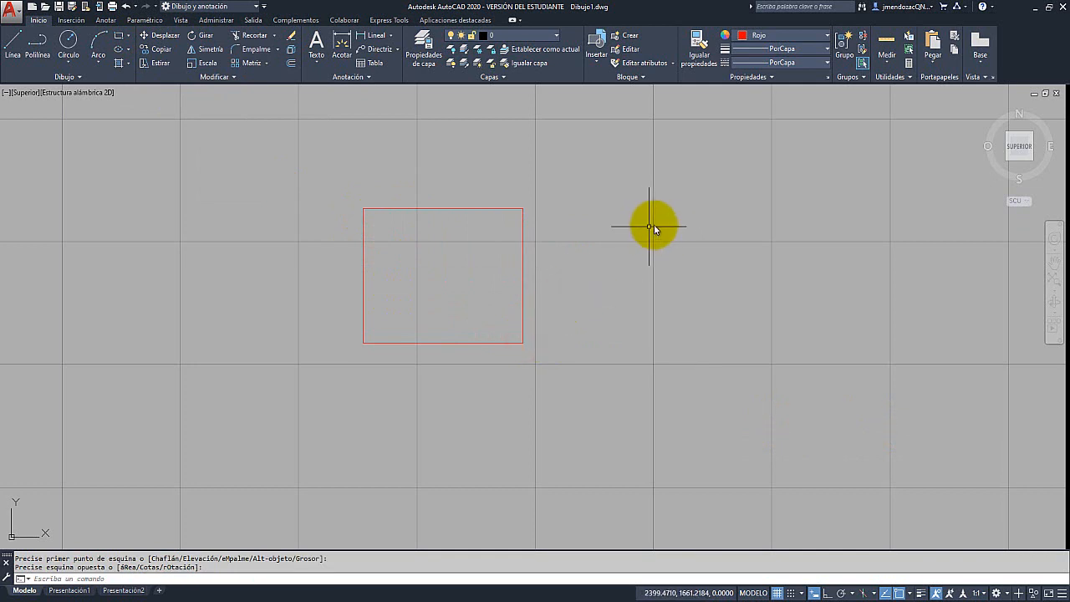
Set the current colour to PorCapa and draw a slanted line from the rectangle's upper-right corner, descending away from the rectangle
left_click(804, 46)
left_click(762, 50)
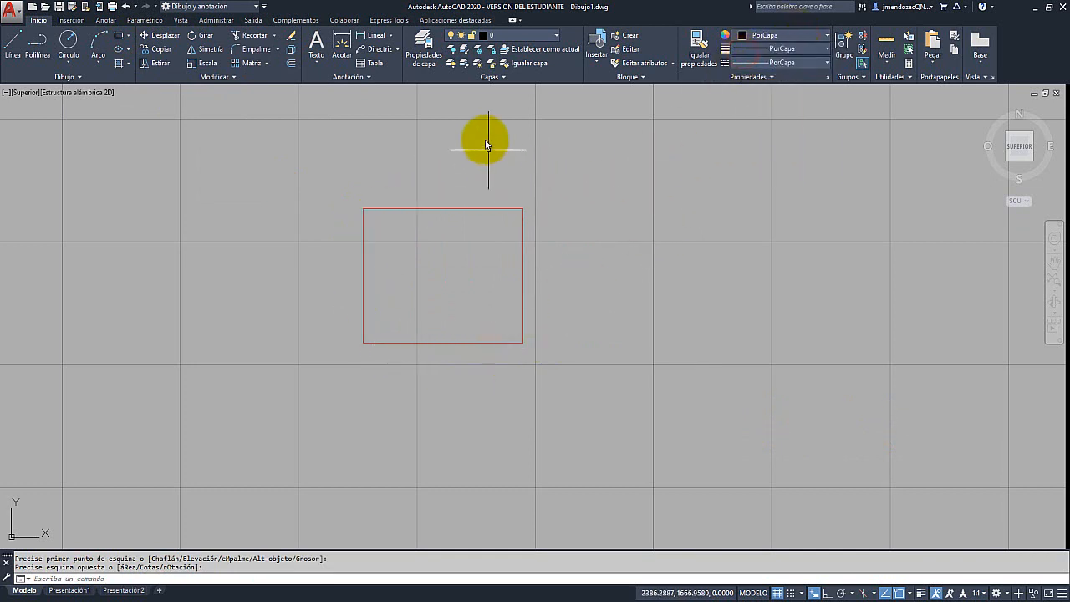
left_click(15, 44)
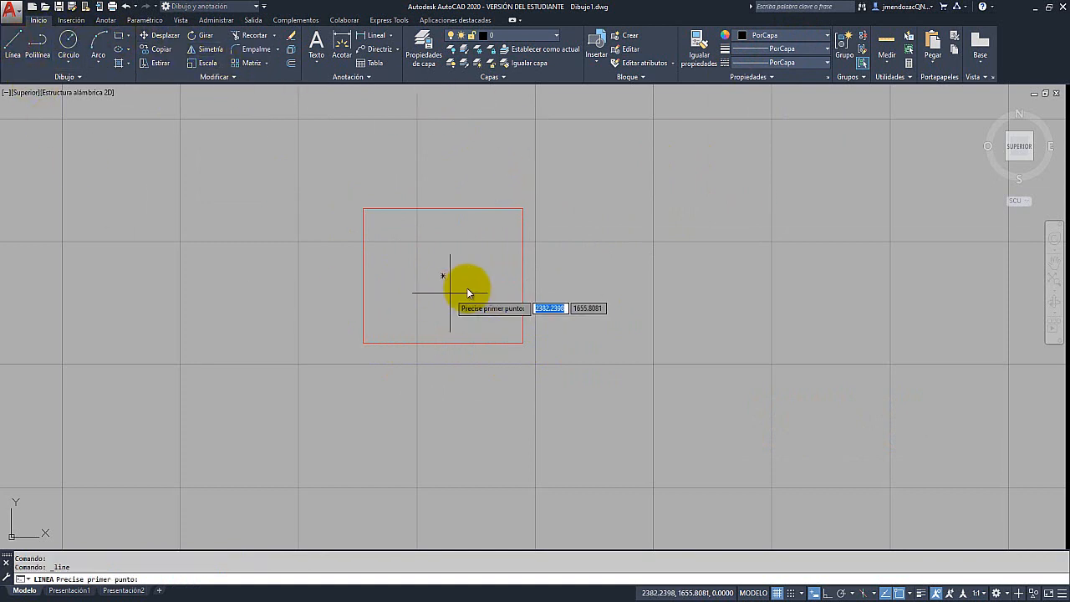
left_click(524, 209)
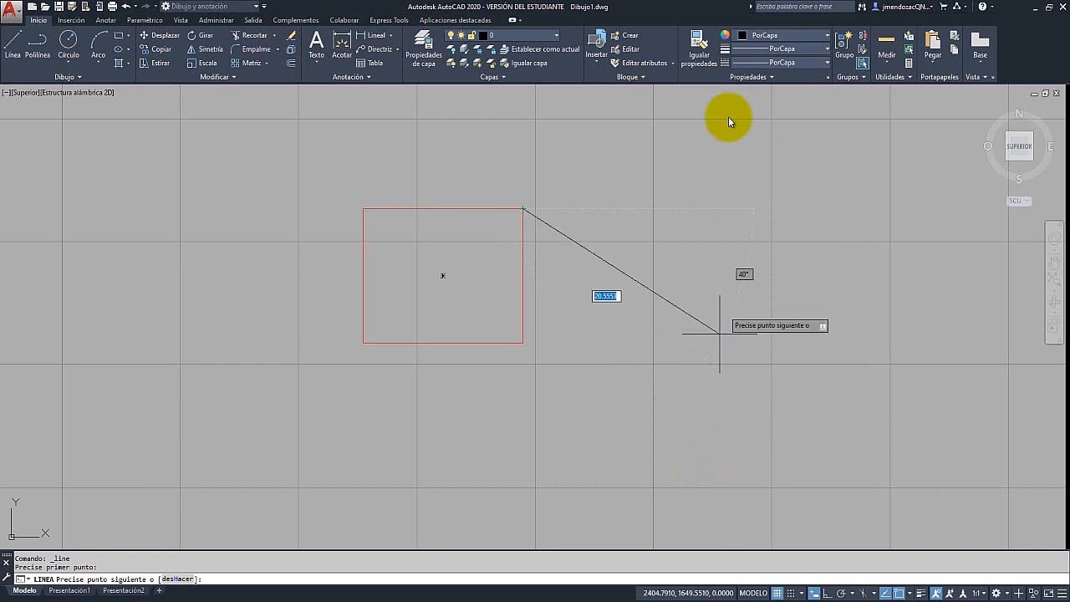
left_click(671, 389)
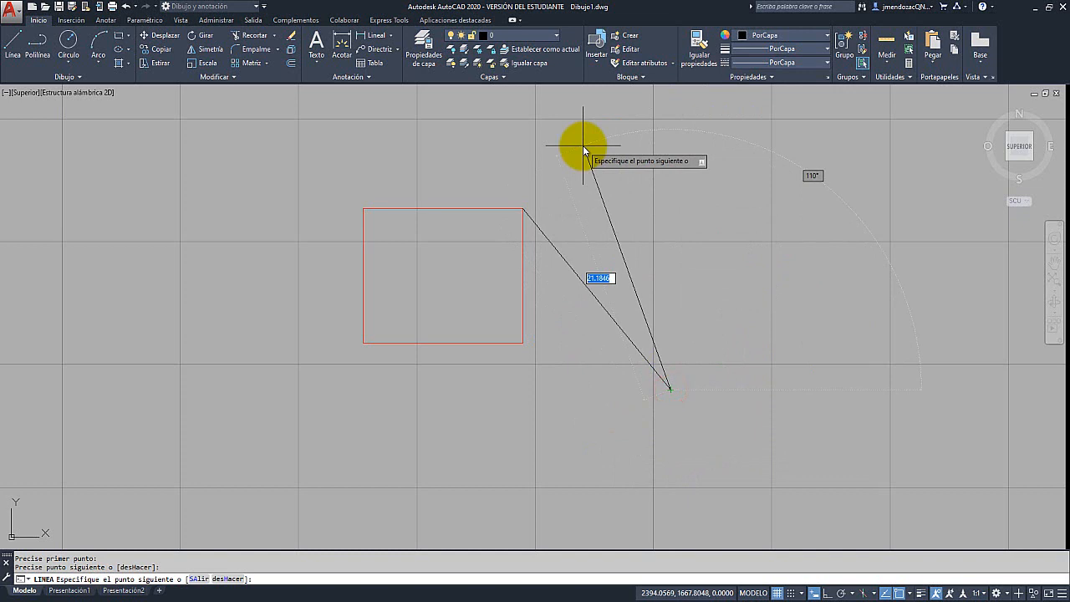
key("Escape")
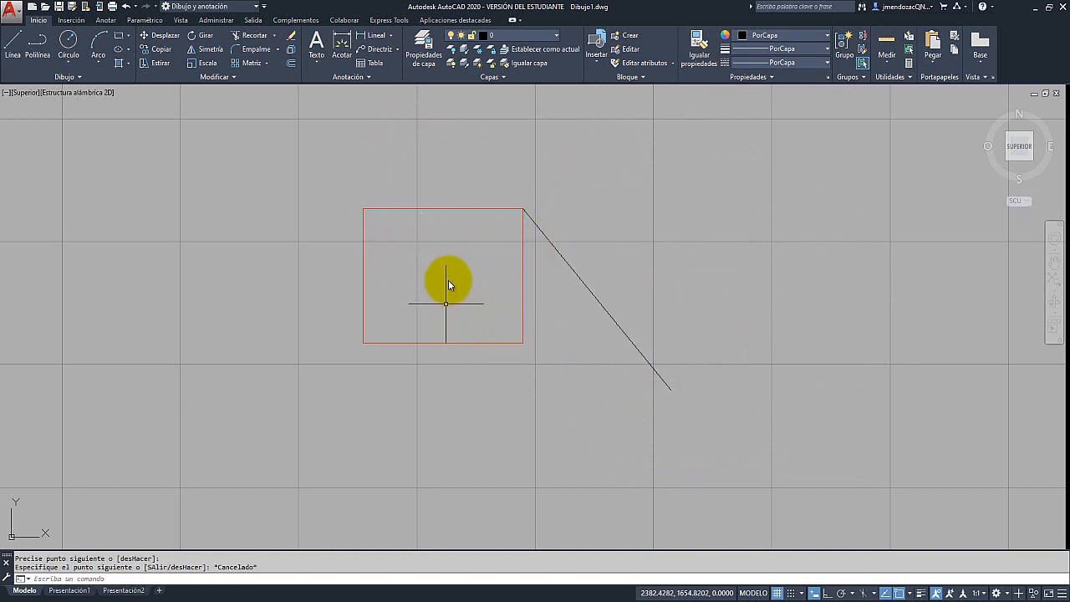
Rotate the red rectangle about its upper-right corner using Referencia, aligning its right side with the slanted line
left_click(431, 207)
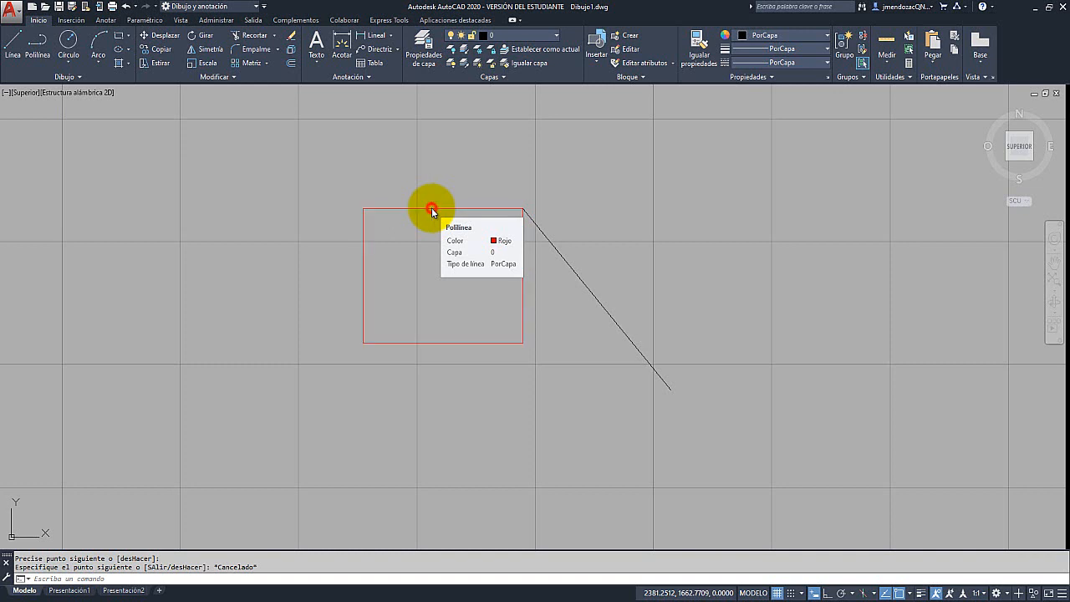
left_click(203, 38)
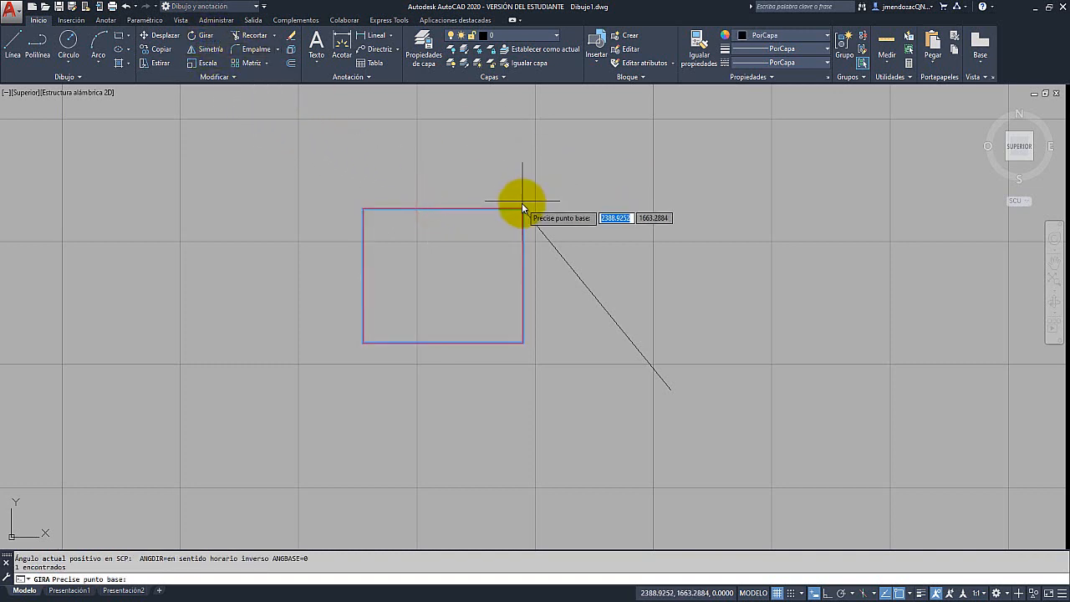
left_click(523, 209)
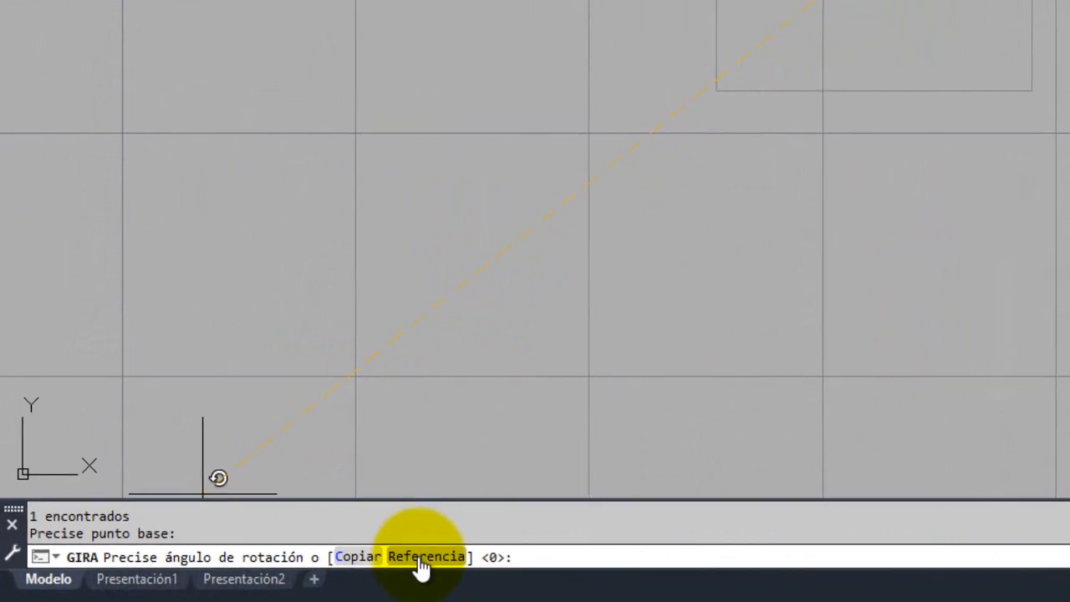
left_click(433, 556)
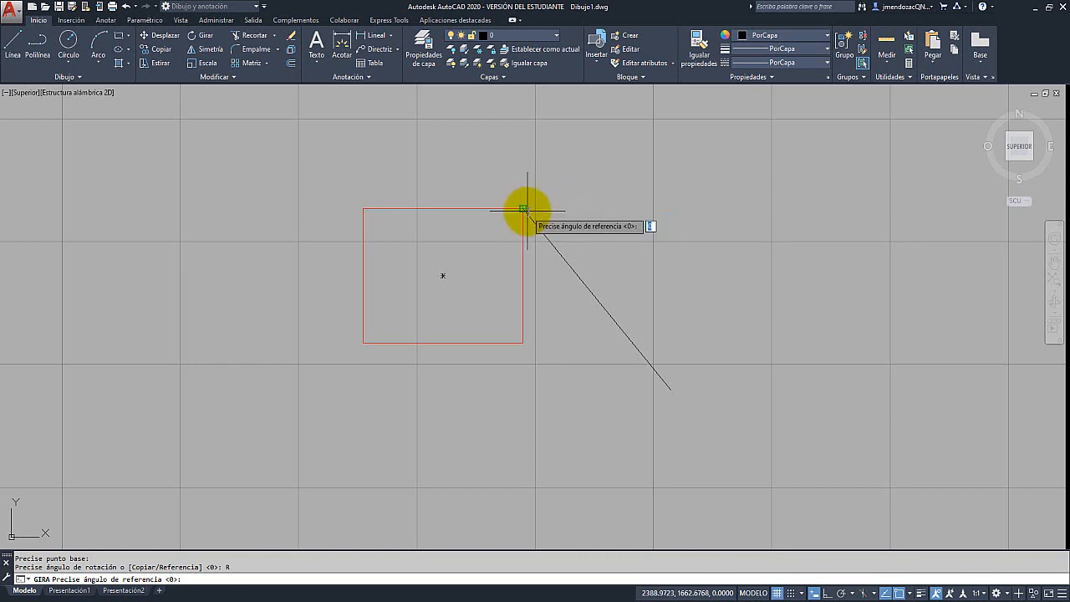
left_click(522, 210)
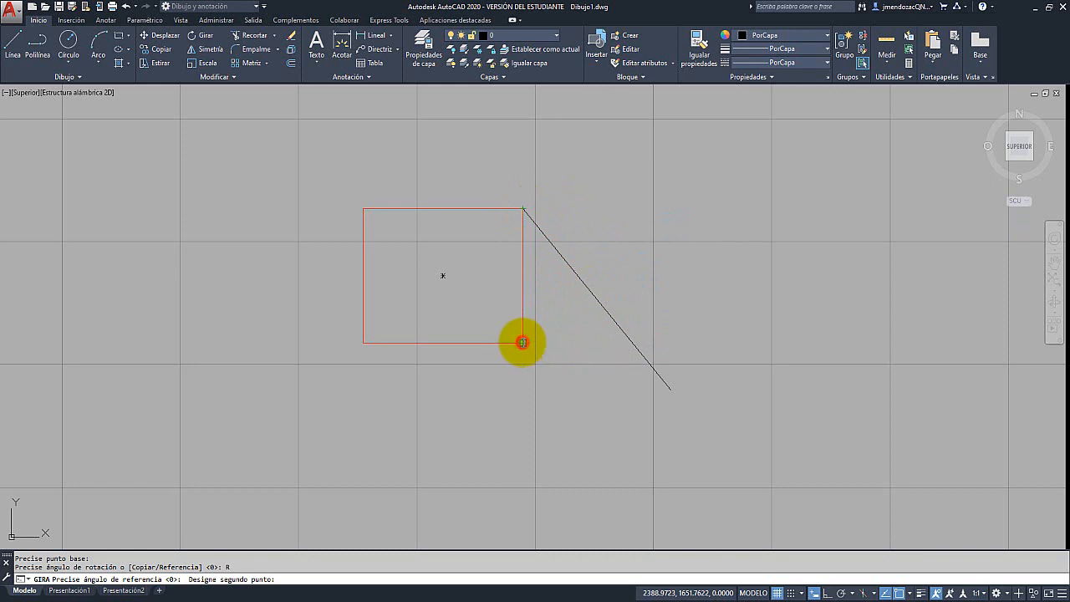
left_click(523, 341)
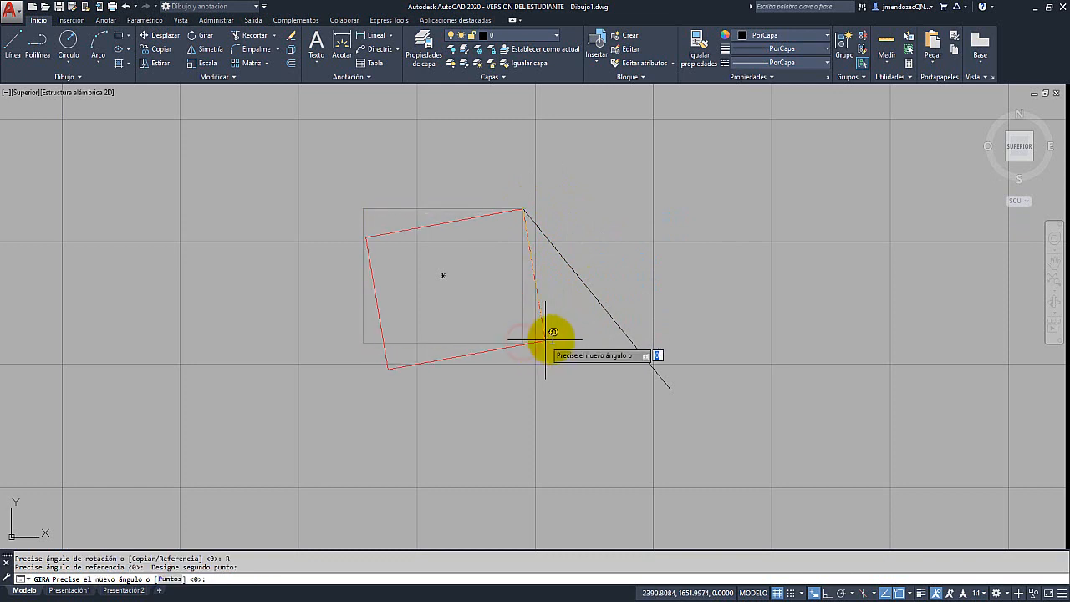
left_click(669, 389)
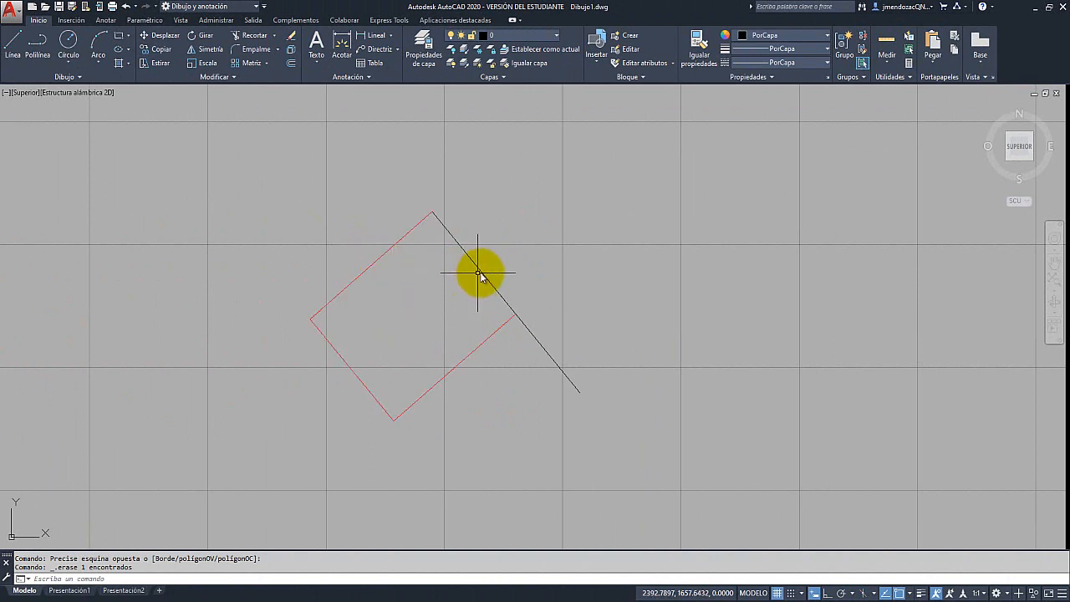
Rotate a copy of the red rectangle about its corner midway on the line, using Copiar and Referencia to align it with the line's lower end
left_click(350, 285)
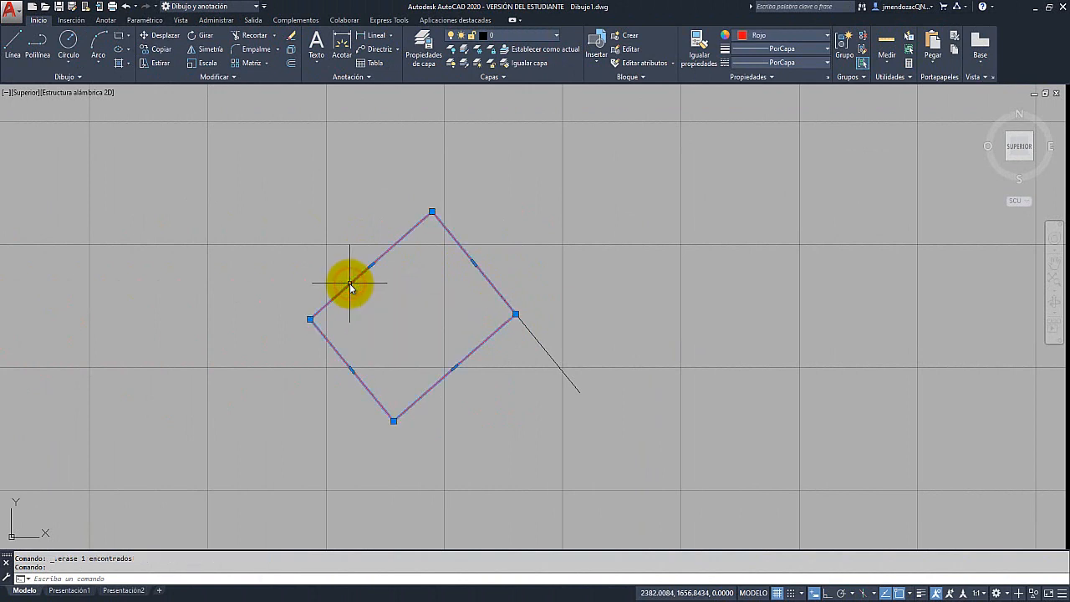
left_click(191, 36)
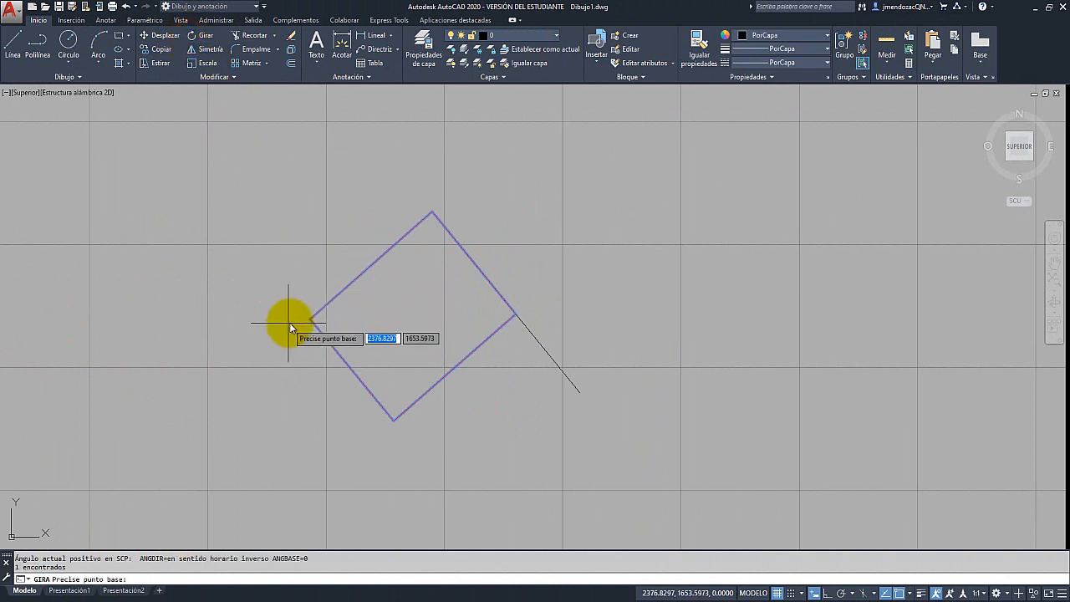
left_click(516, 316)
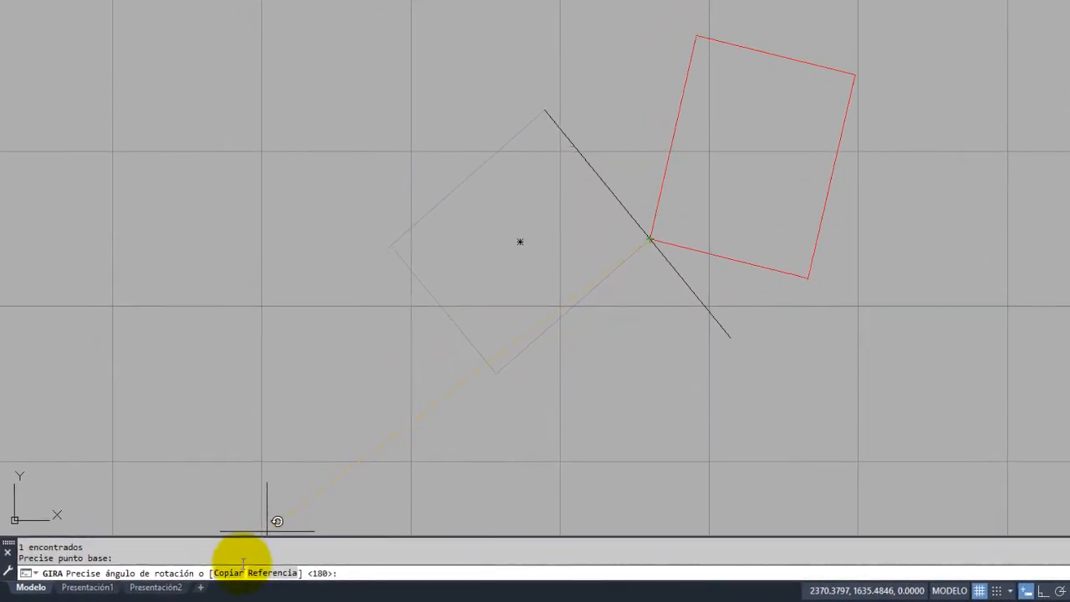
left_click(296, 566)
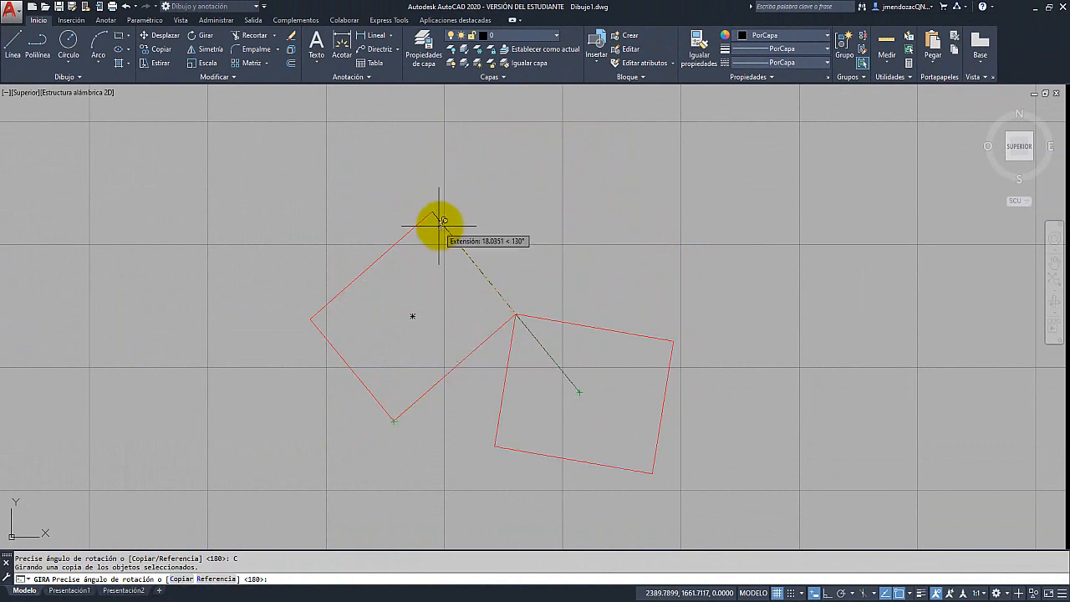
left_click(218, 579)
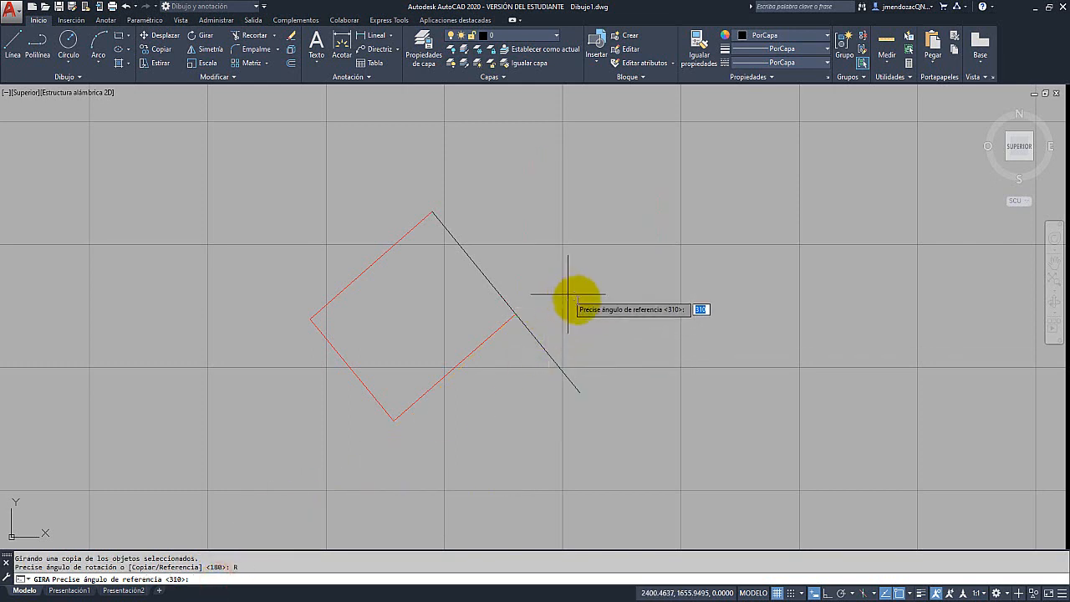
left_click(515, 314)
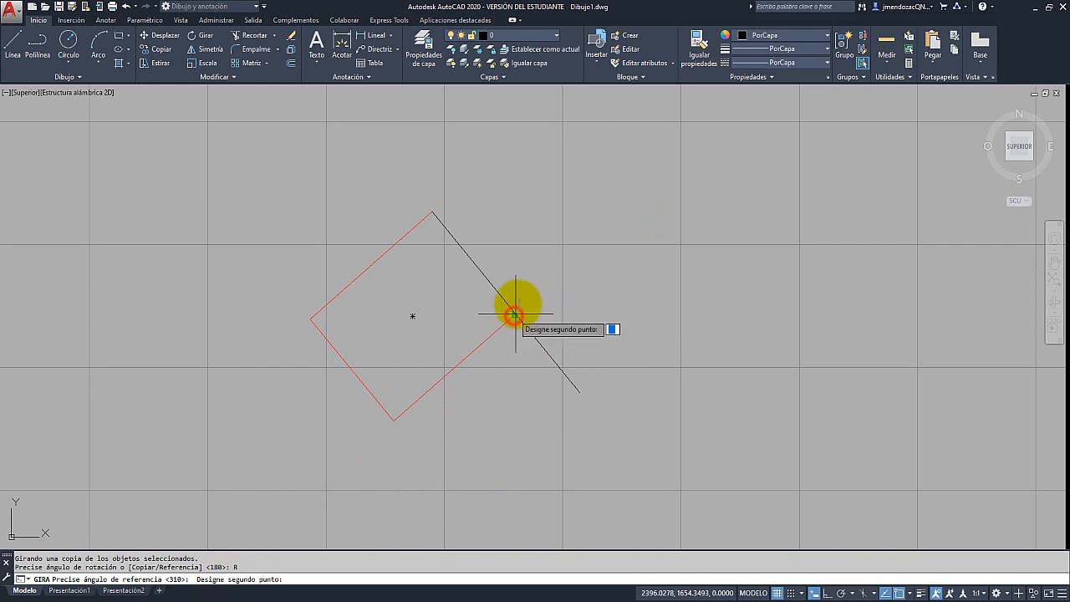
left_click(431, 212)
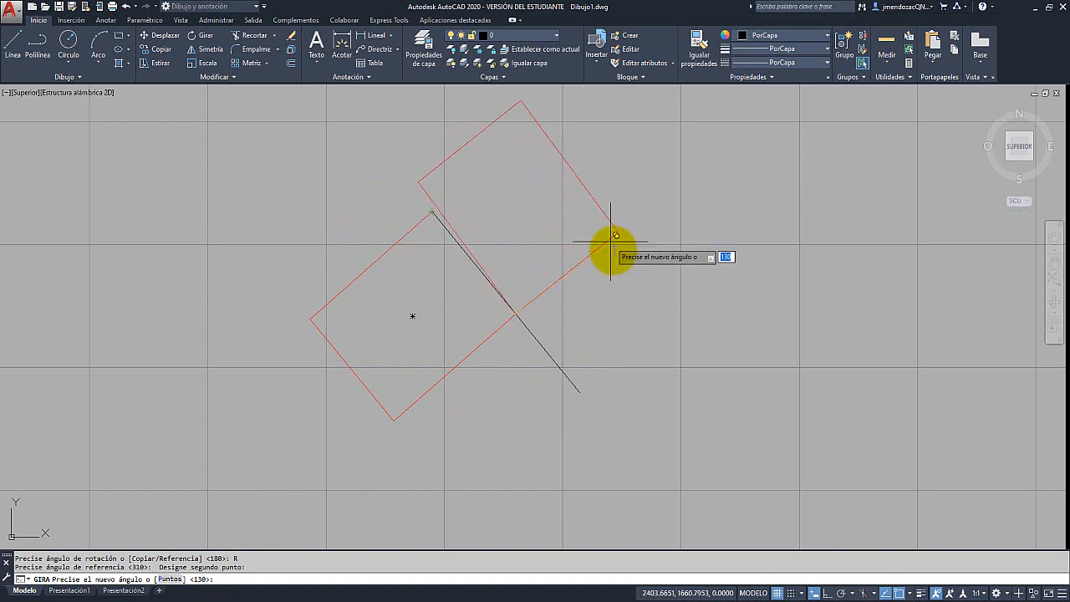
left_click(580, 393)
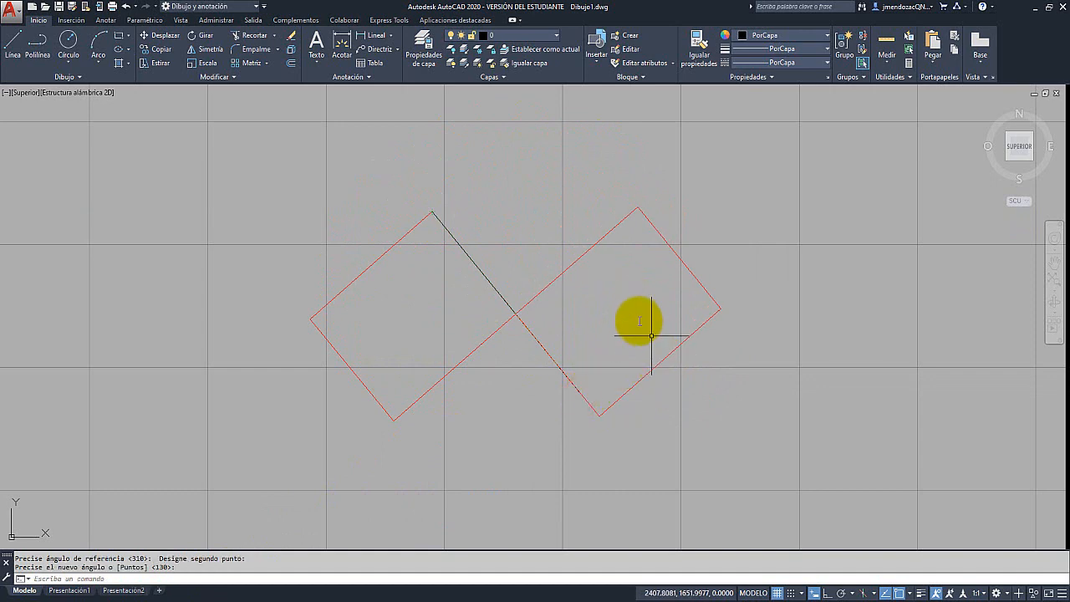
Draw a long horizontal rectangle in PorCapa colour in the empty area beside the rotated red rectangles
middle_click_drag(630, 313, 617, 317)
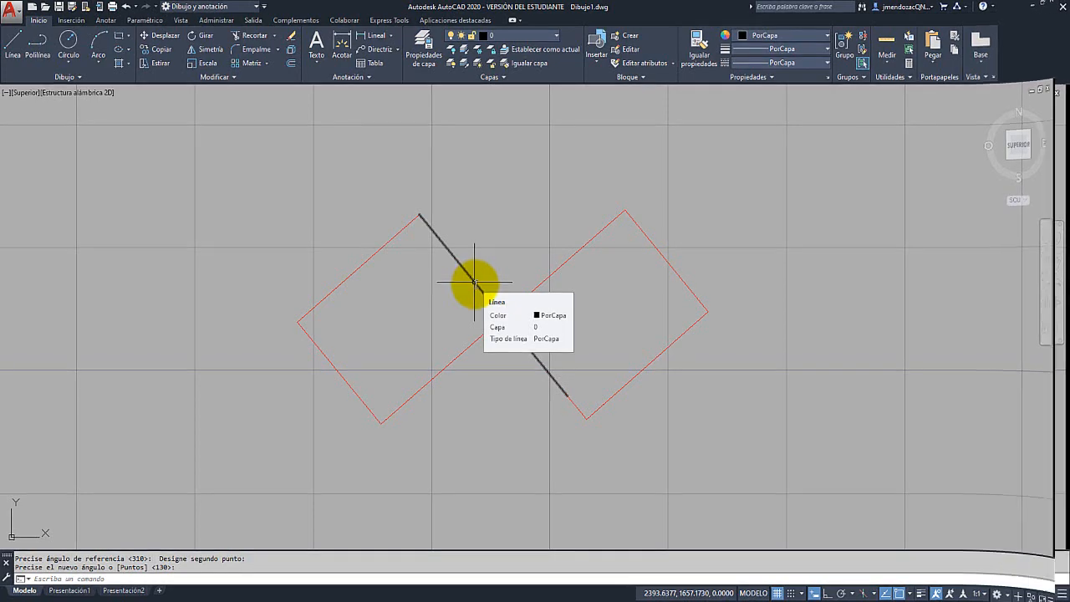
mouse_move(474, 281)
middle_mouse_down()
mouse_move(540, 334)
mouse_move(363, 320)
mouse_move(121, 337)
middle_mouse_up()
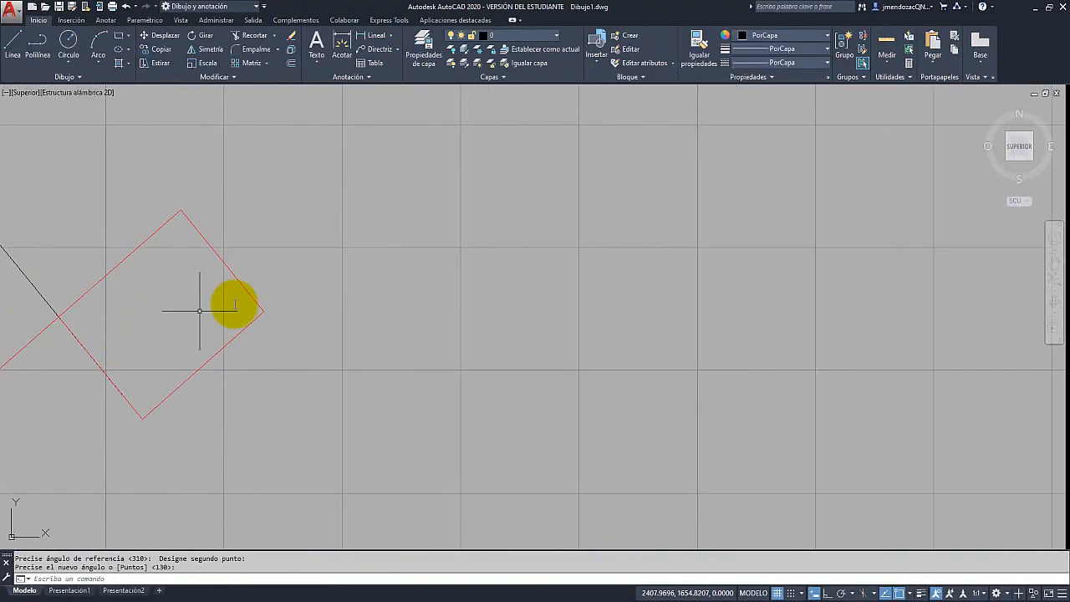
middle_click_drag(327, 299, 299, 303)
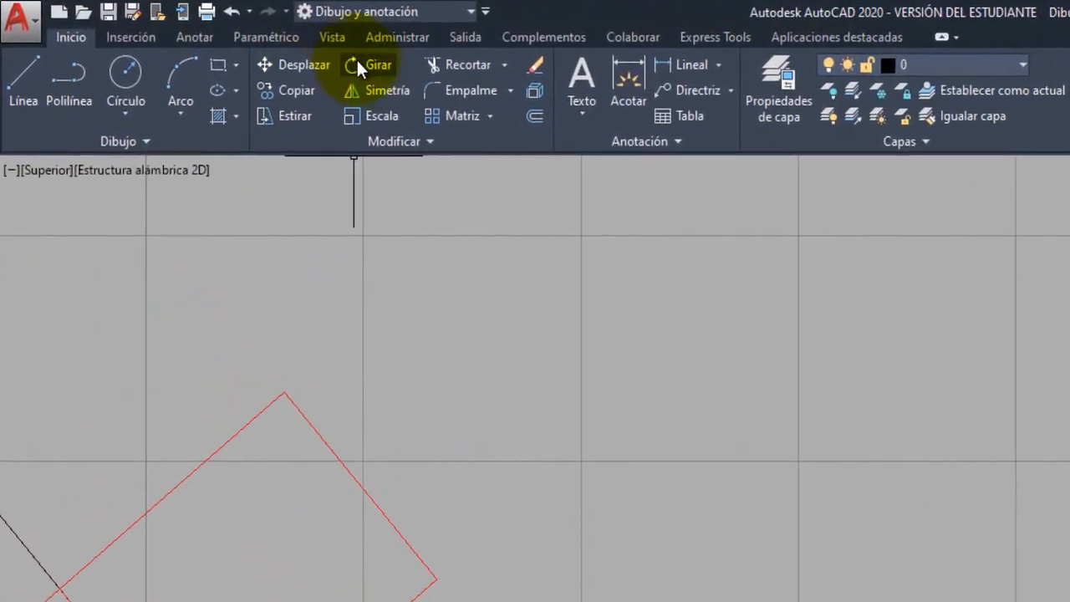
left_click(231, 71)
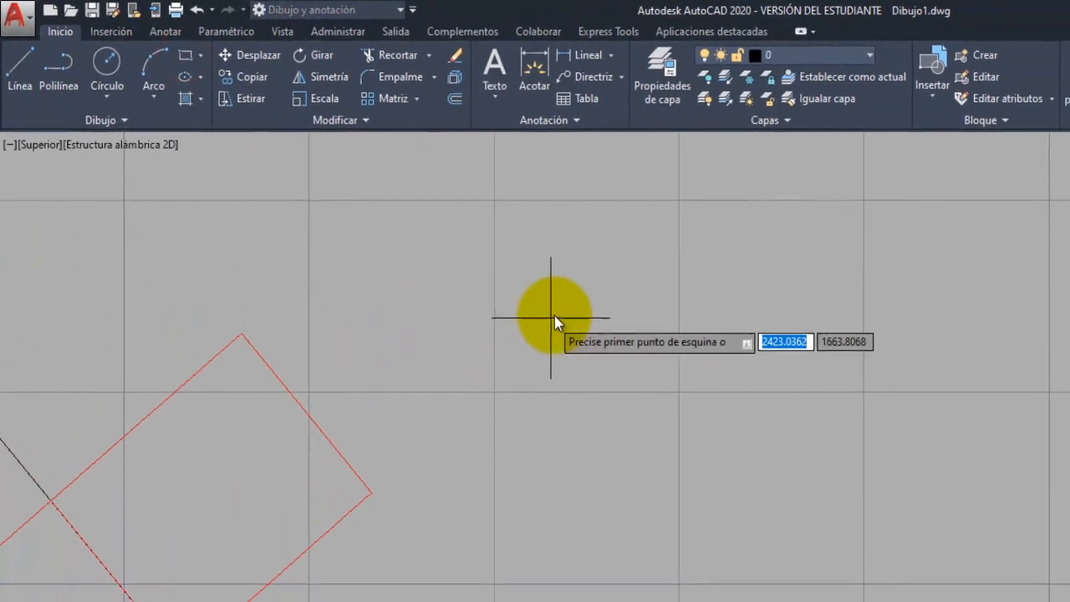
left_click(553, 314)
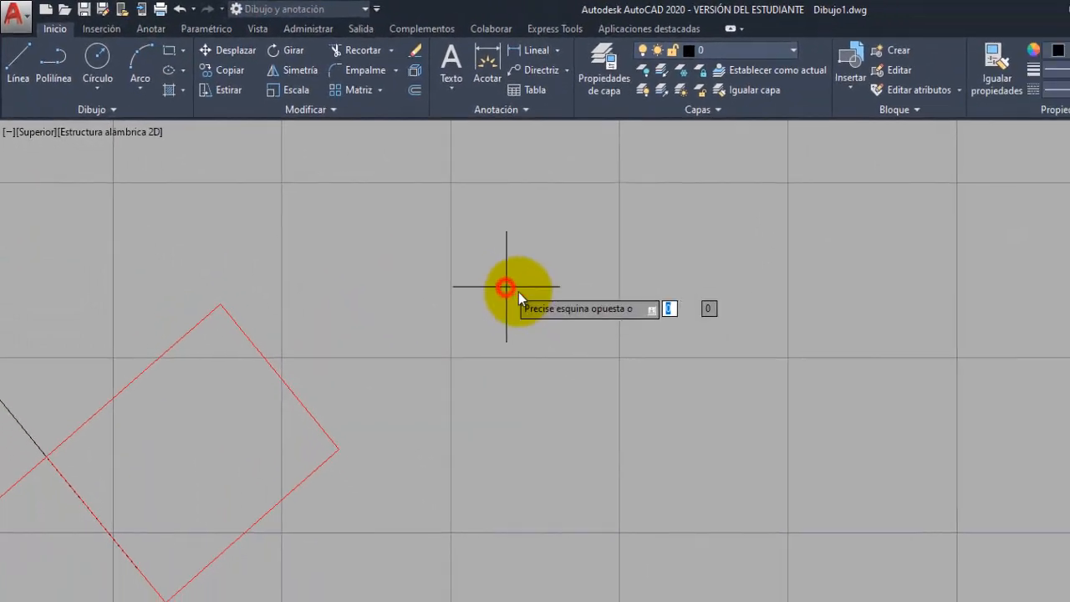
left_click(1020, 440)
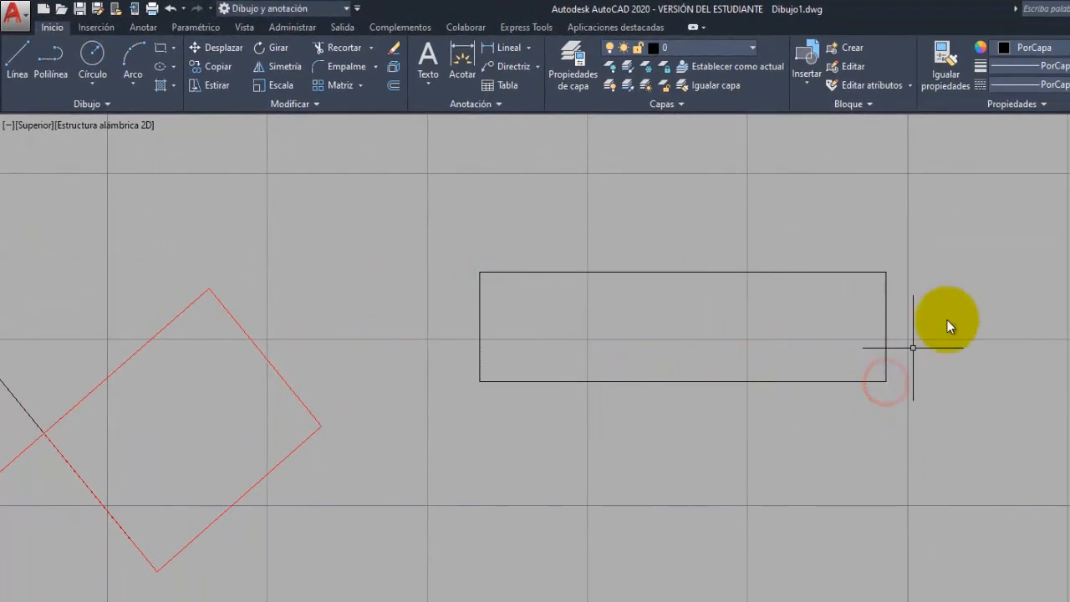
Stretch the long rectangle's upper-right corner up and outward and its lower-right corner down and outward, forming a flared quadrilateral
middle_click_drag(671, 283, 678, 381)
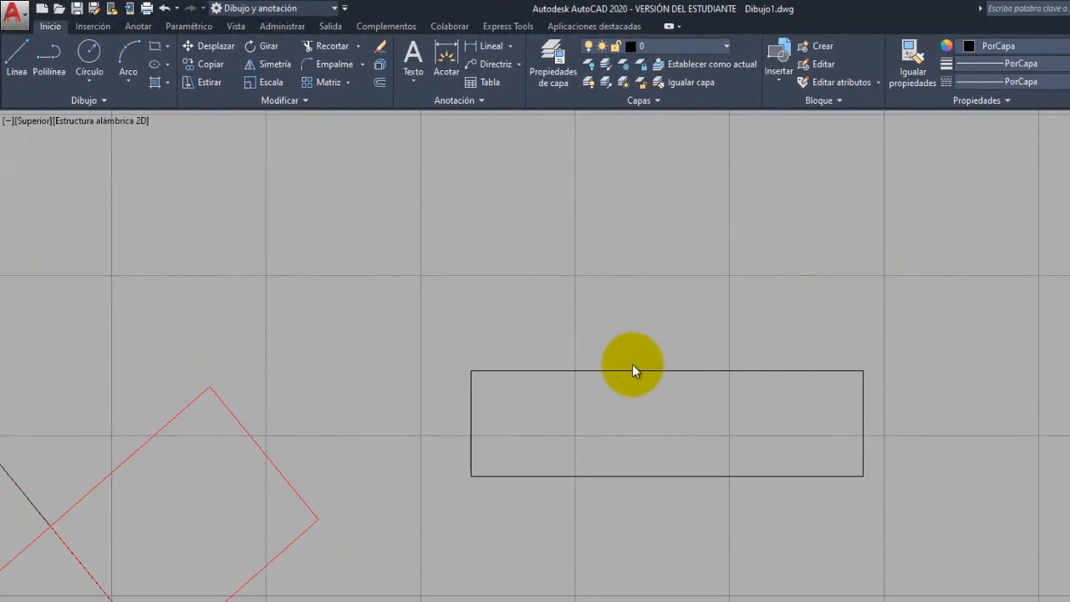
scroll(626, 363, "up", 3)
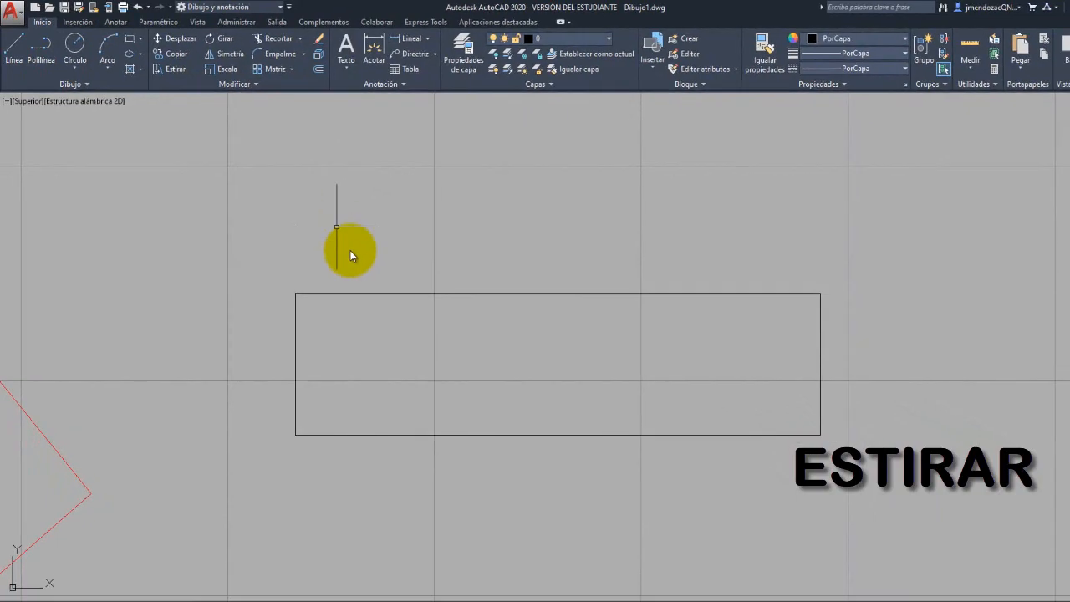
left_click(491, 299)
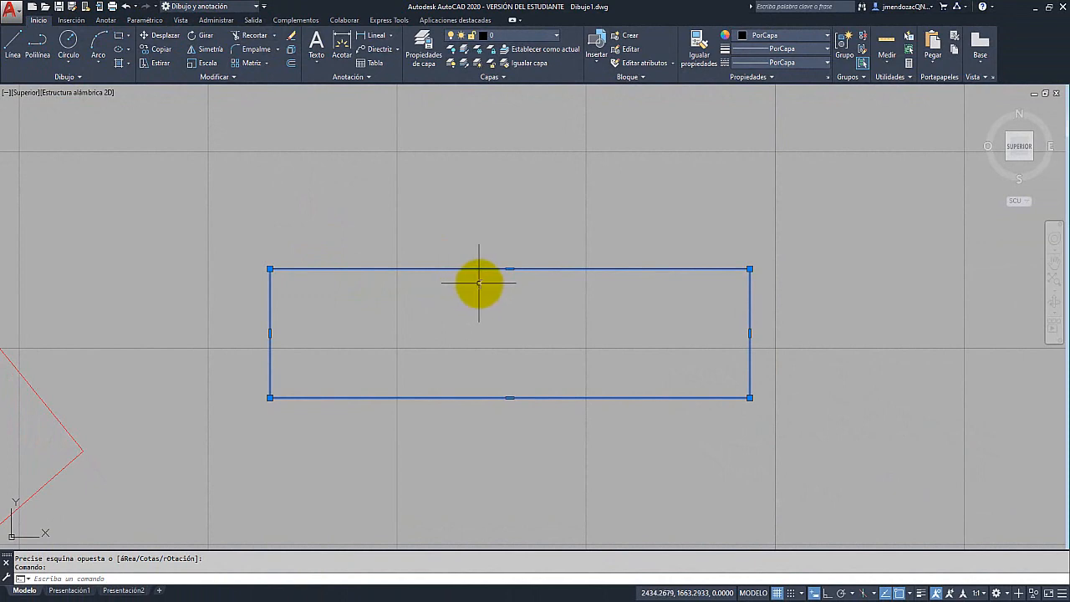
left_click(750, 269)
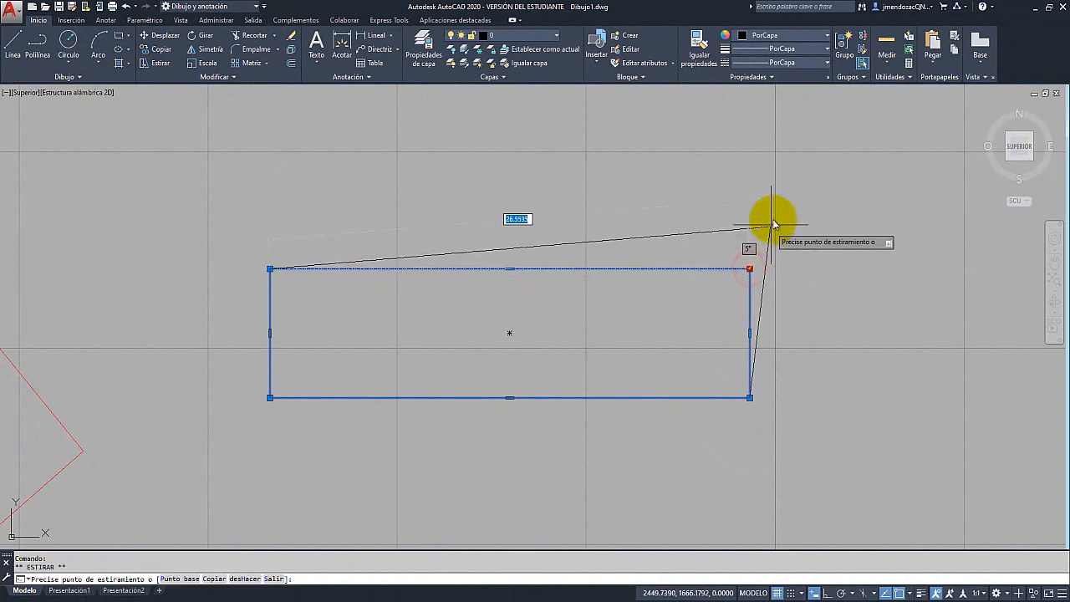
left_click(802, 174)
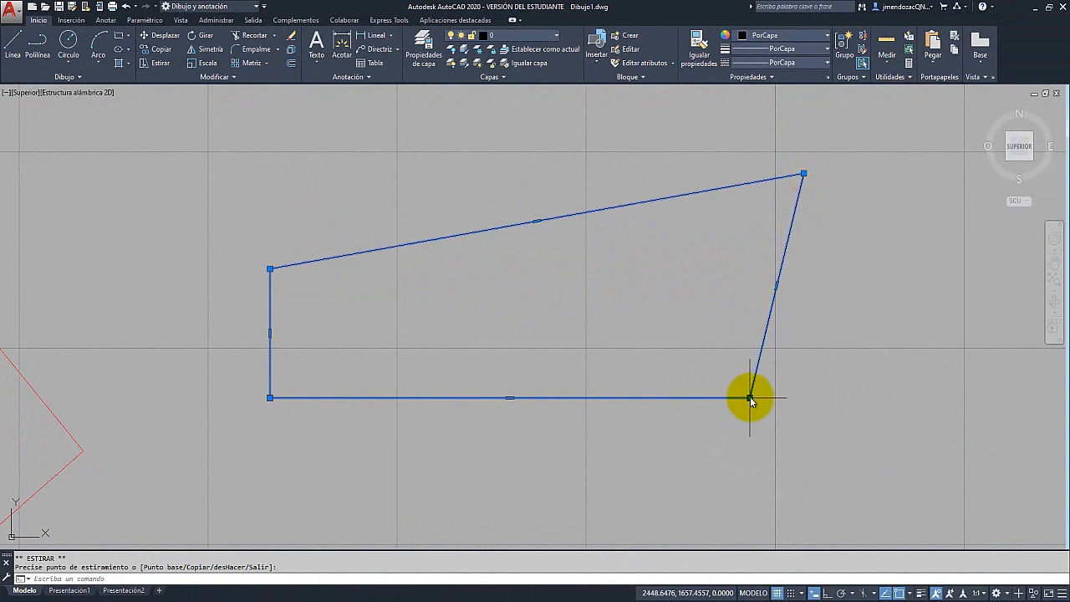
left_click(749, 398)
left_click(825, 497)
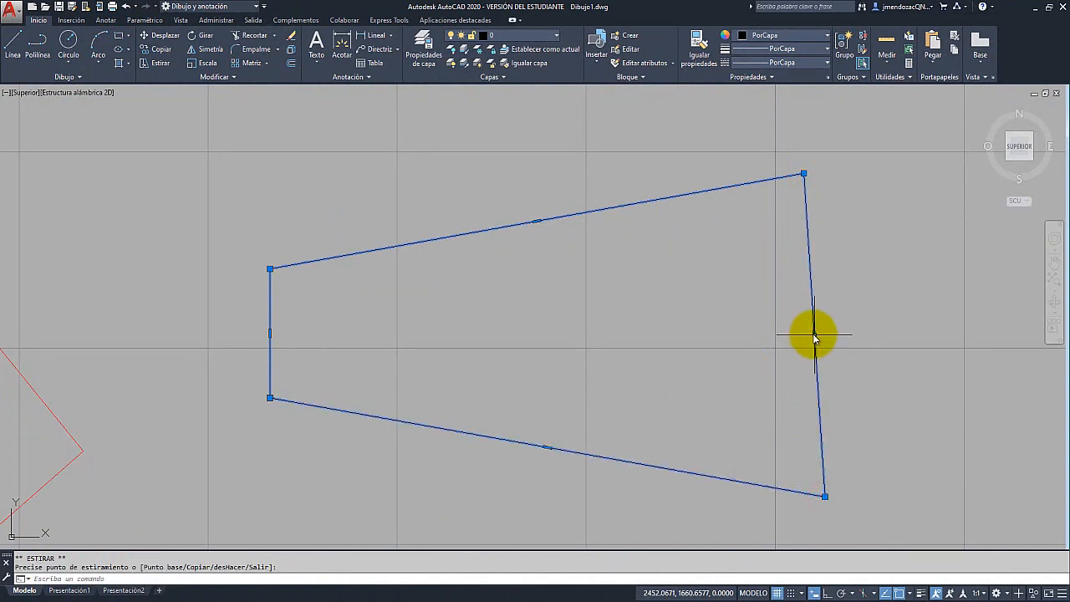
Try shifting the quadrilateral's right side up and inward, and undo the grip stretches back to the plain rectangle
left_click(813, 335)
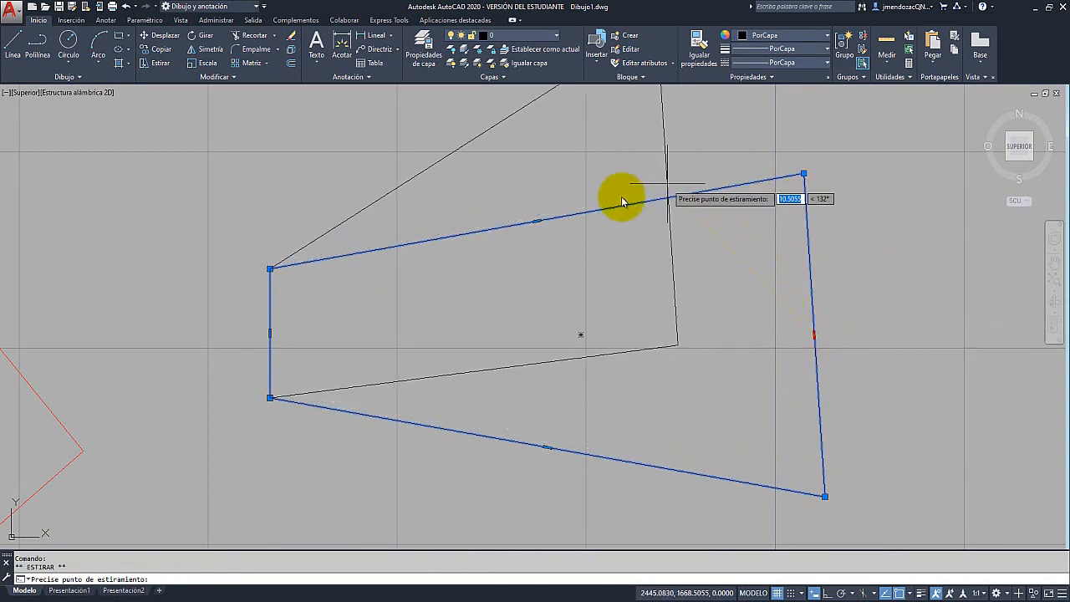
left_click(724, 285)
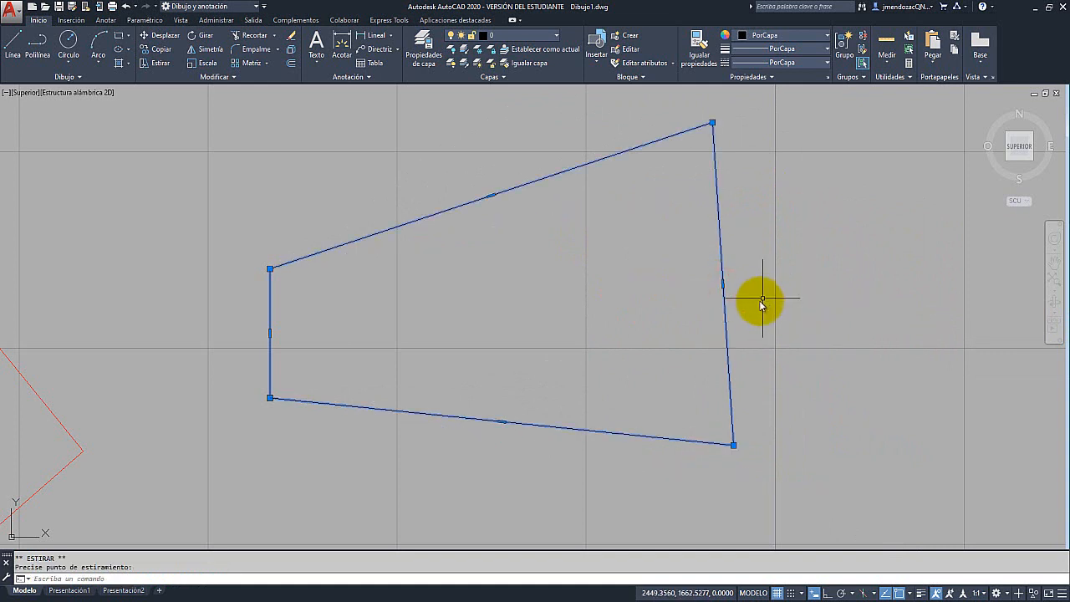
key("ctrl+z")
key("ctrl+z")
key("ctrl+z")
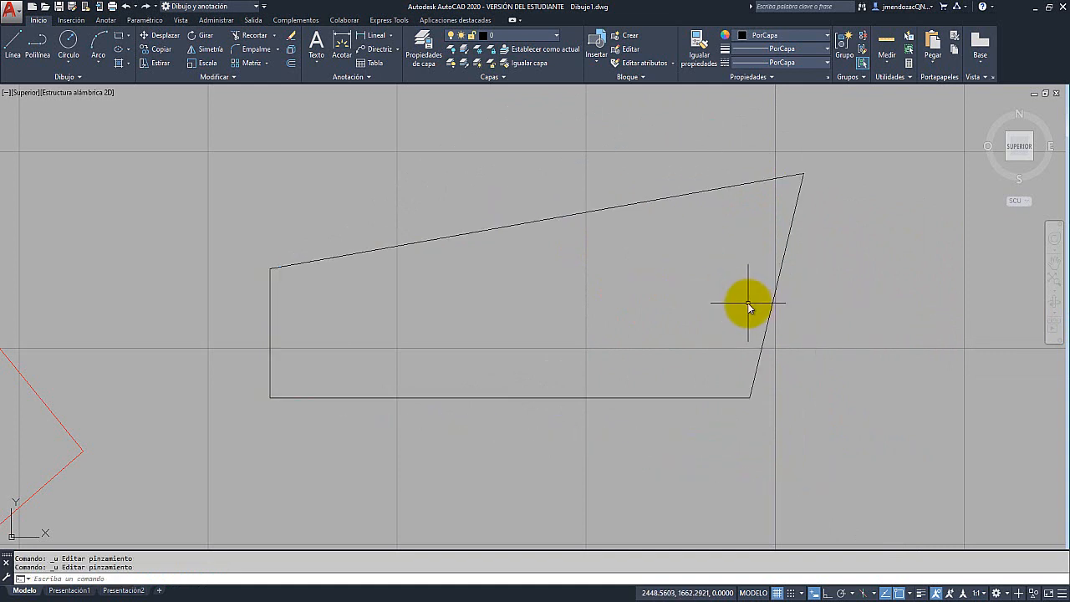
Try Estirar on the rectangle picked directly by its top edge, using its upper-right corner as base point
left_click(156, 65)
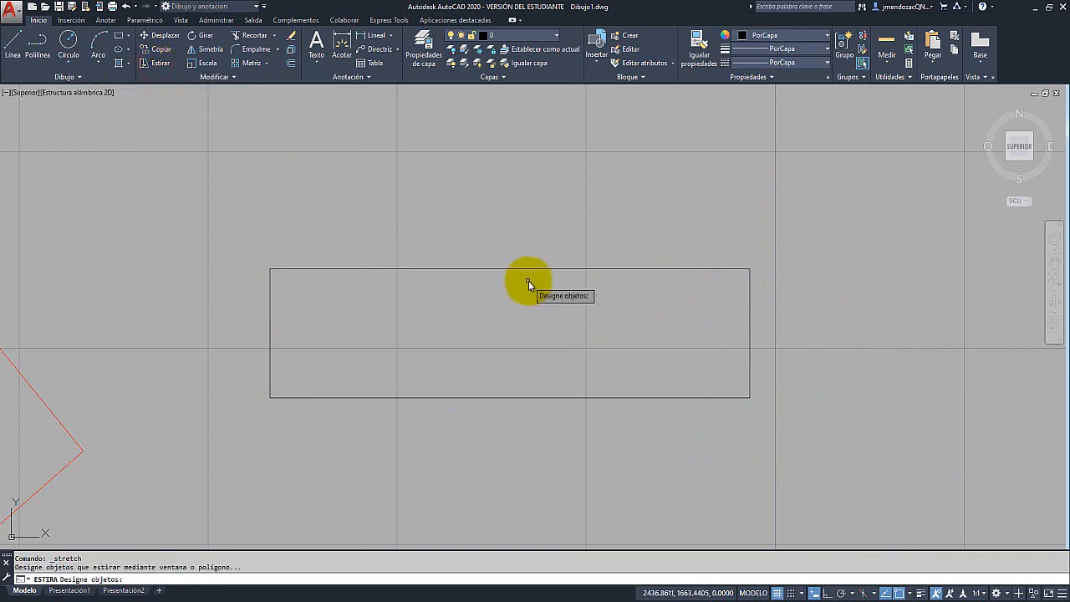
left_click(501, 269)
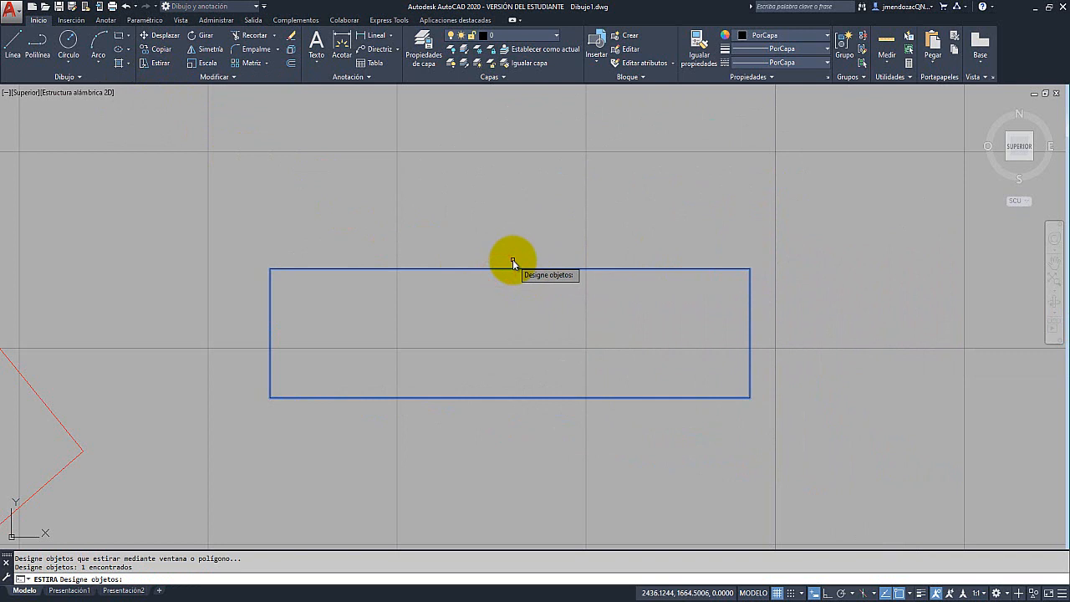
key("Return")
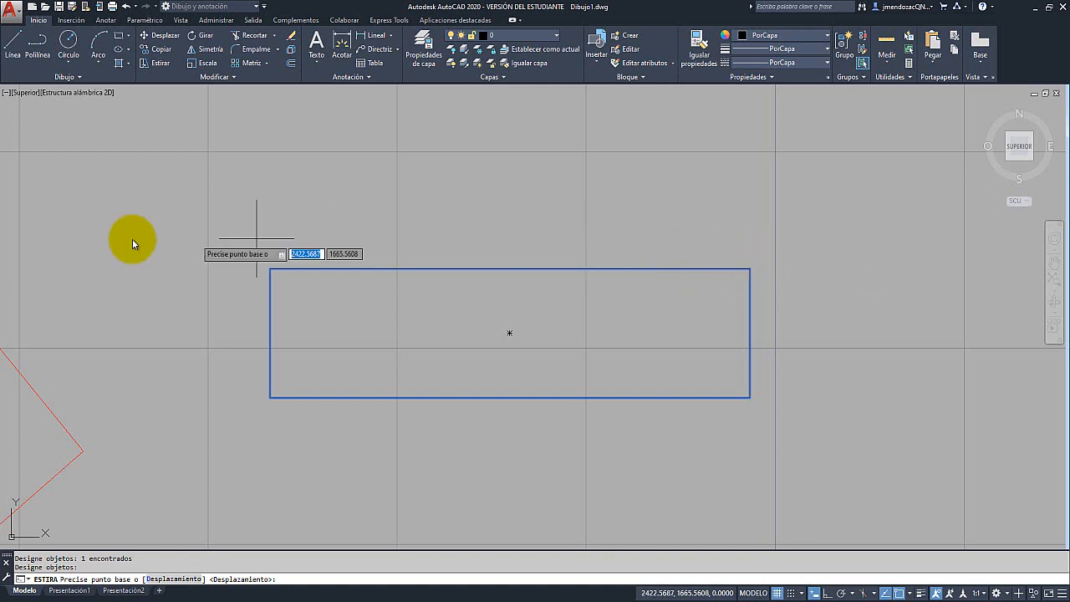
left_click(748, 271)
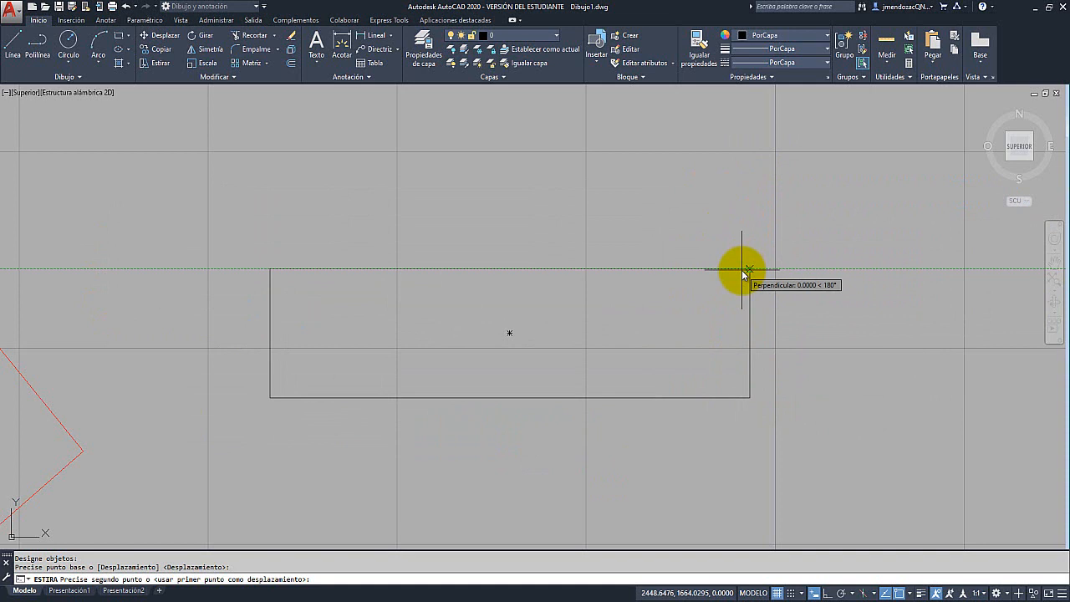
key("Escape")
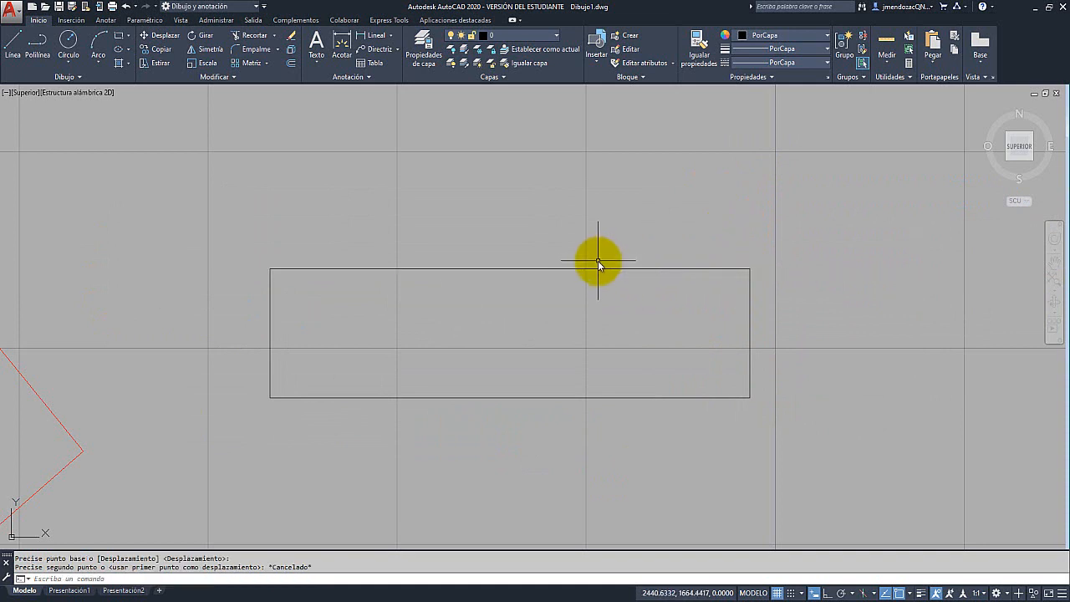
Try Estirar with a crossing window over the rectangle's right half, moving both right corners from the right side's midpoint
left_click(151, 65)
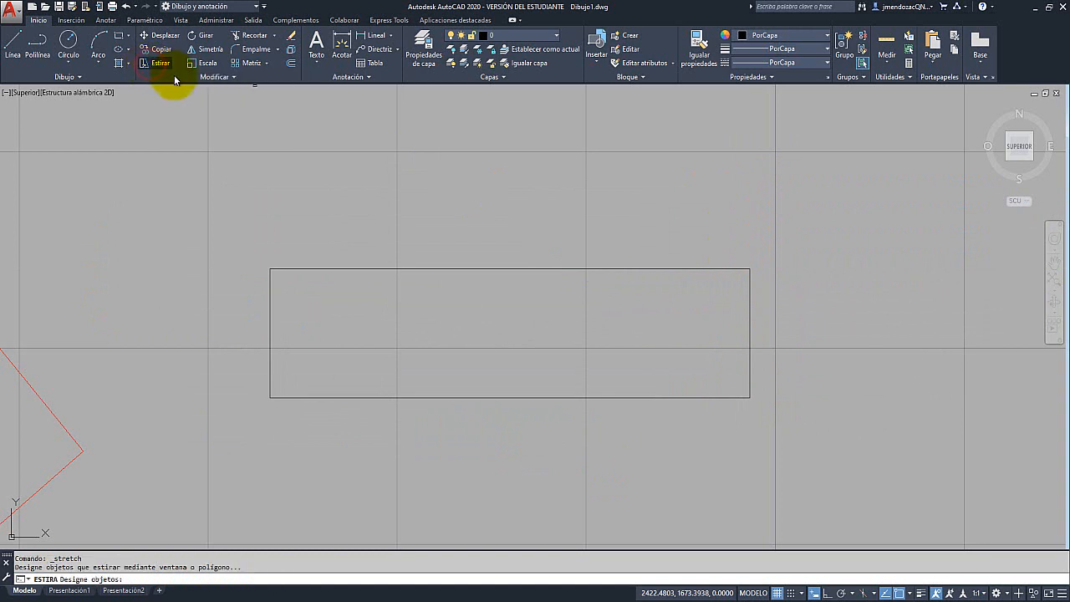
left_click(815, 239)
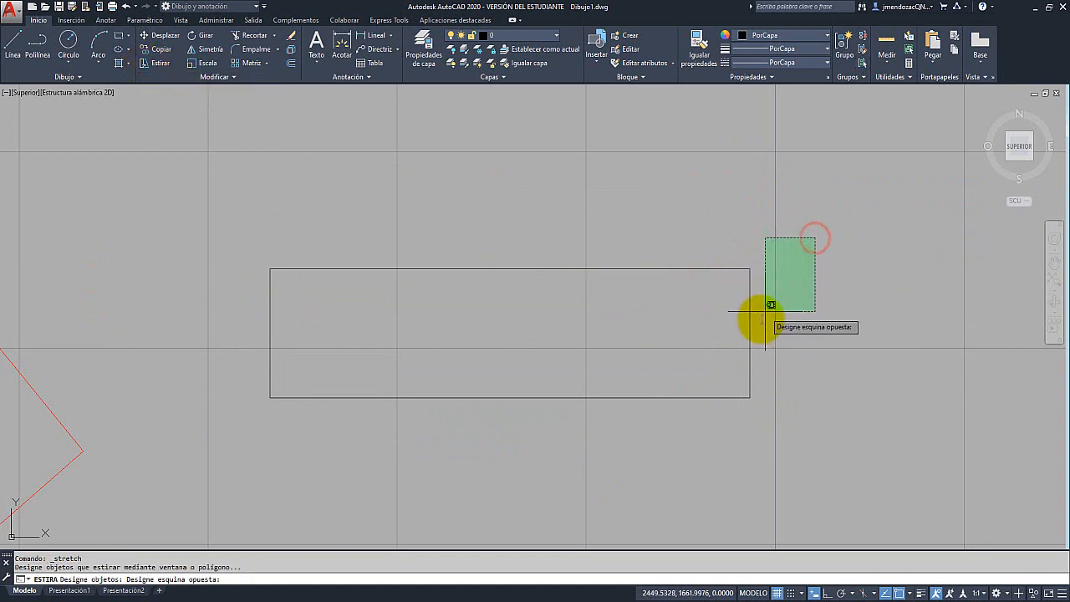
left_click(502, 435)
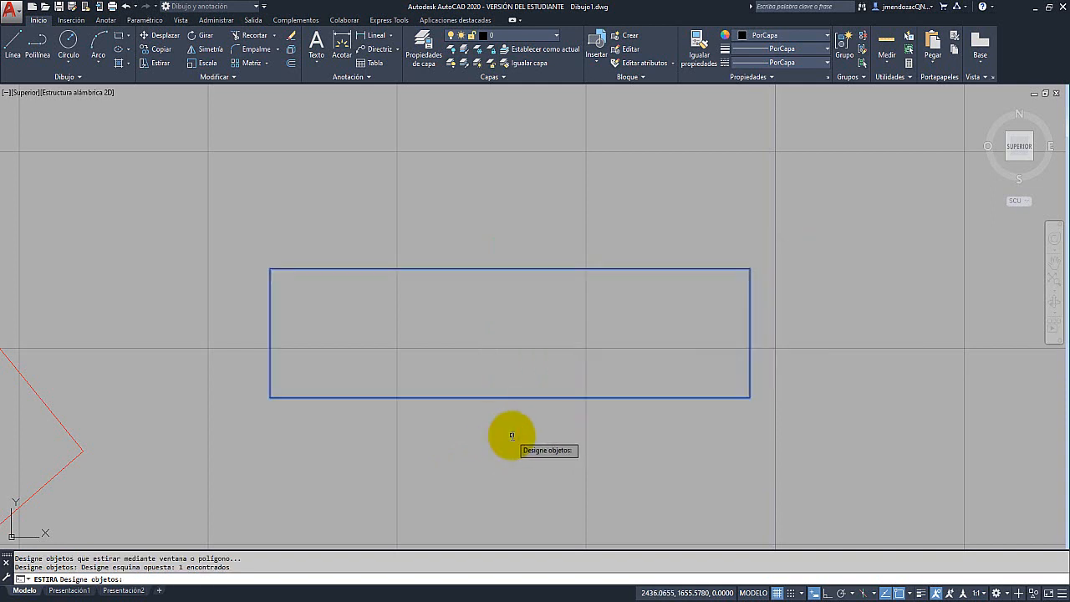
key("Return")
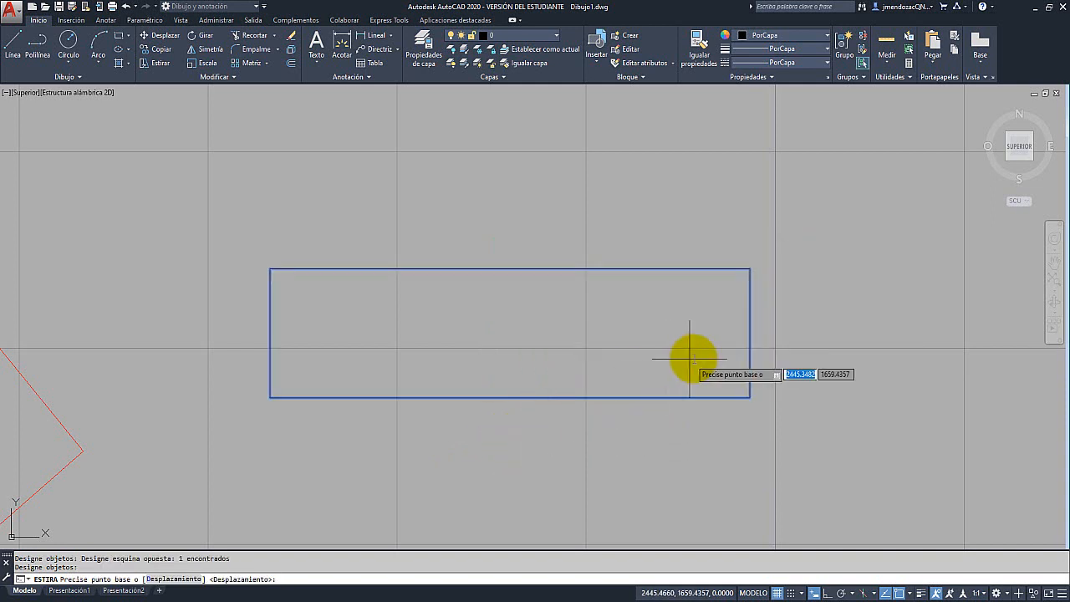
left_click(751, 333)
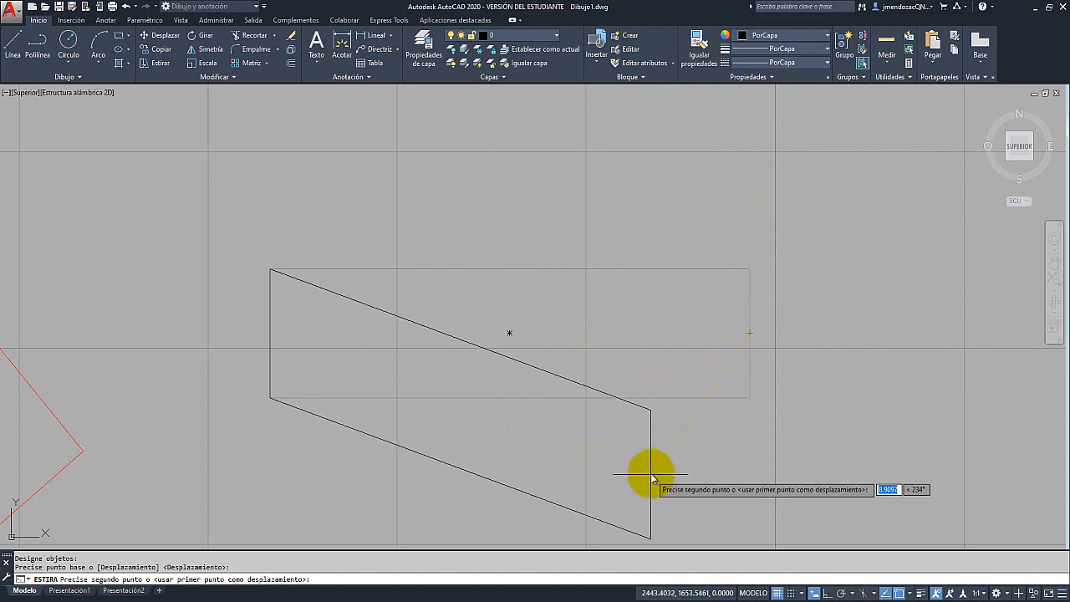
key("Escape")
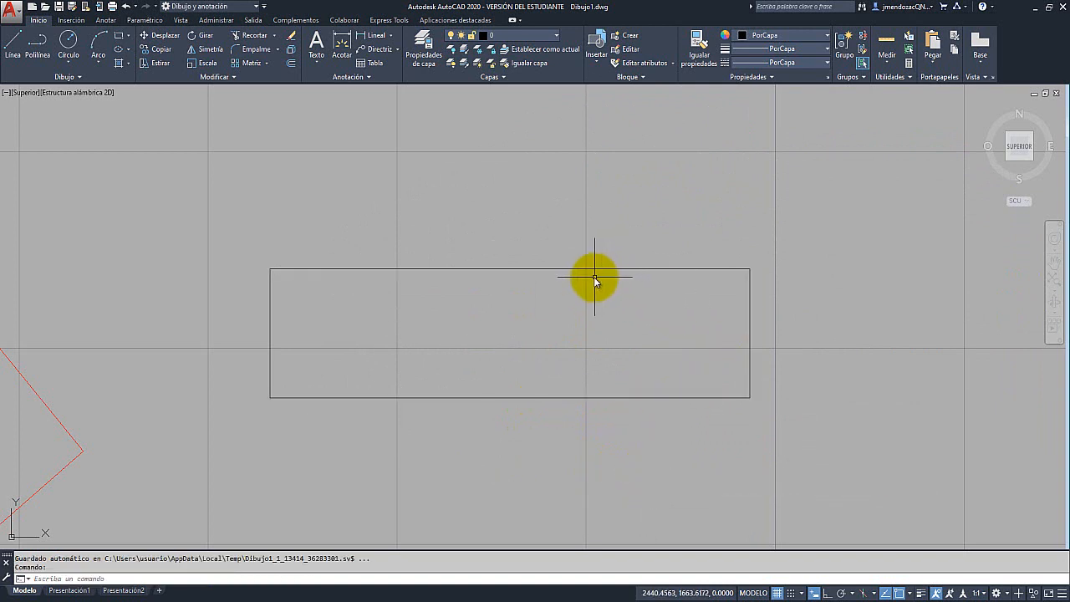
Try Estirar with a crossing window enclosing only the rectangle's upper-right corner, using the right side's midpoint as base point
left_click(153, 66)
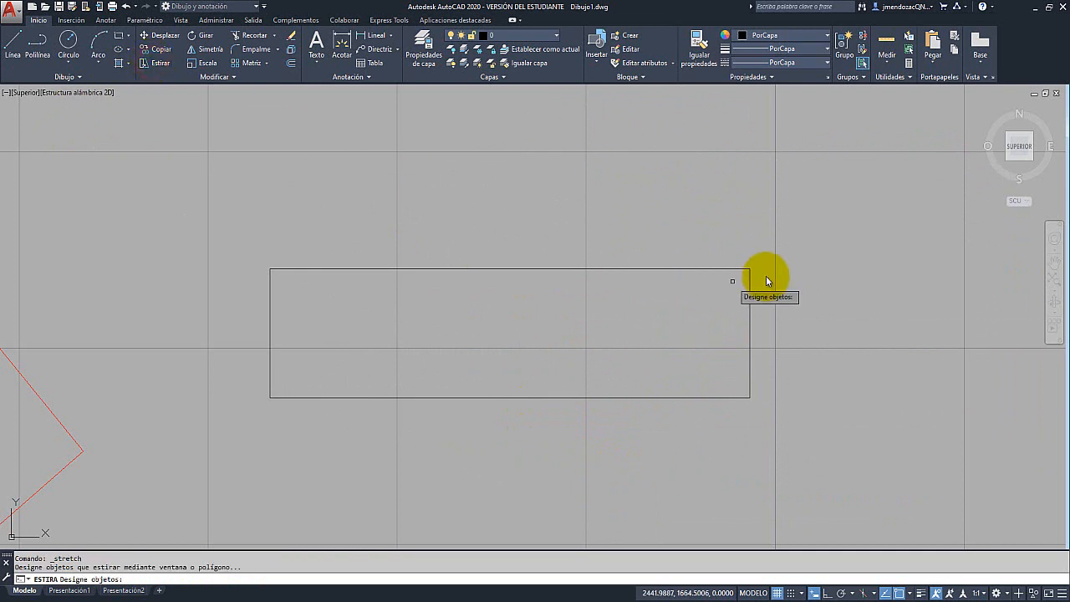
left_click(815, 210)
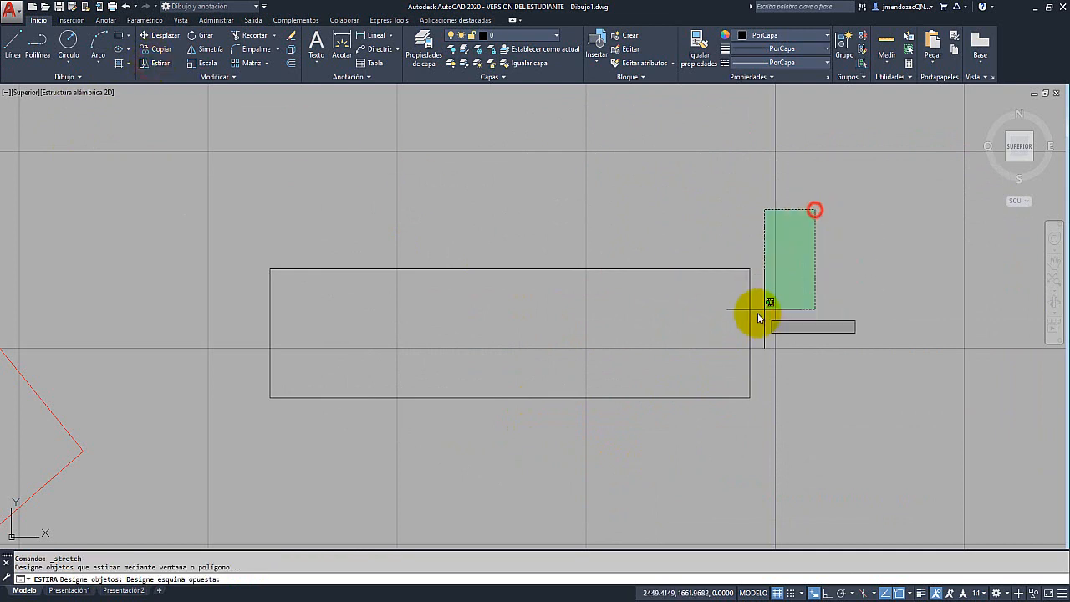
left_click(467, 361)
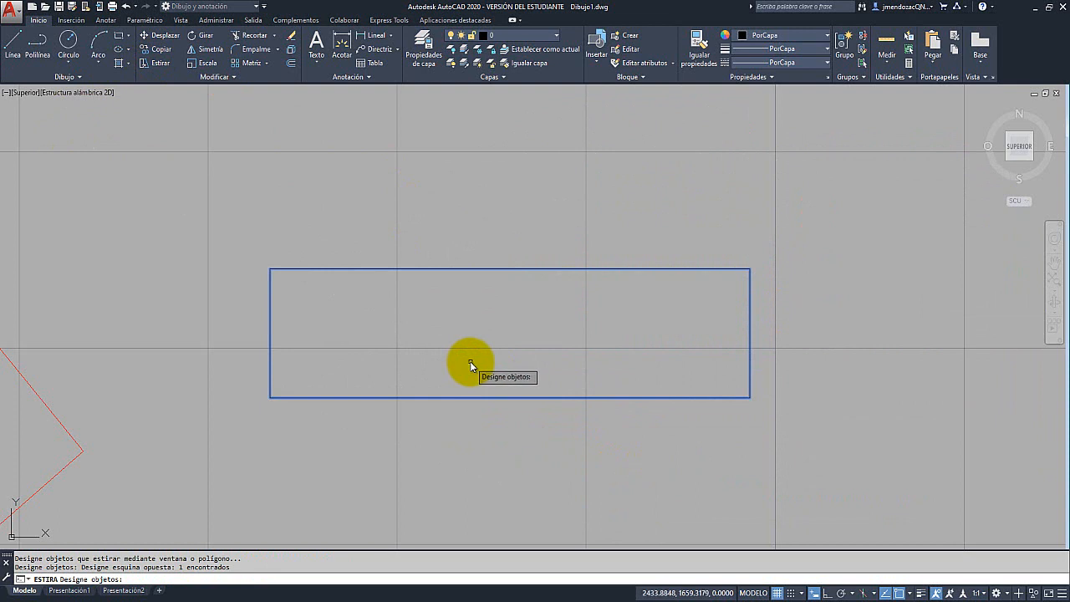
key("Return")
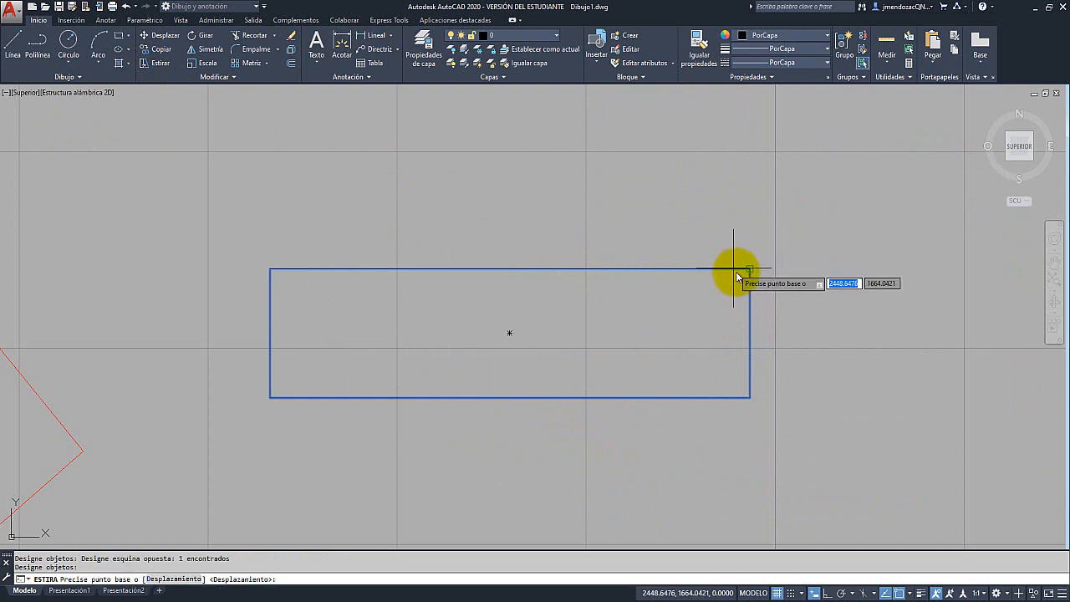
left_click(747, 333)
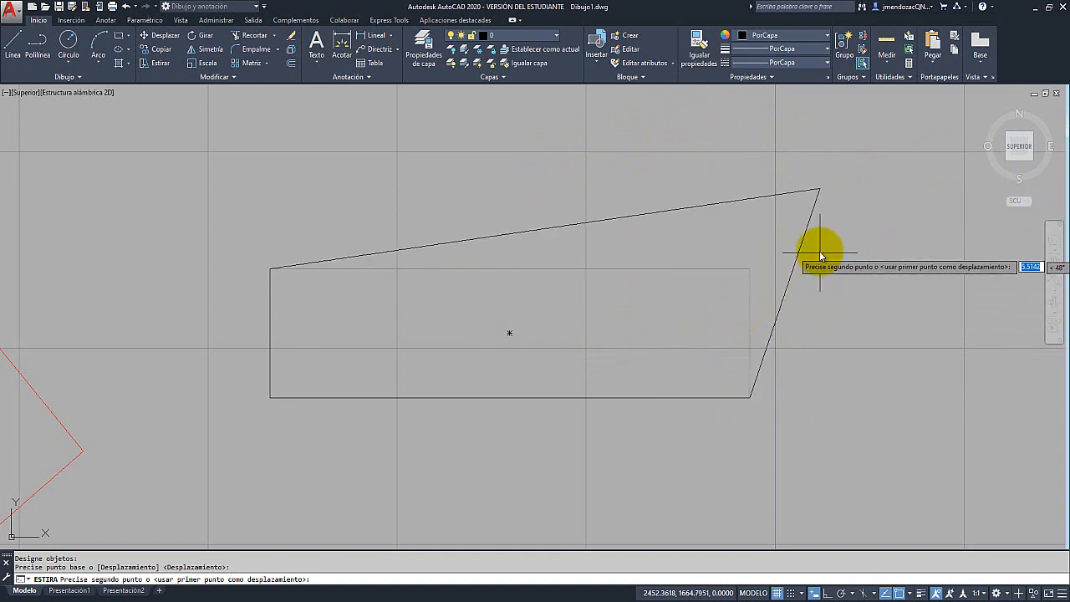
key("Escape")
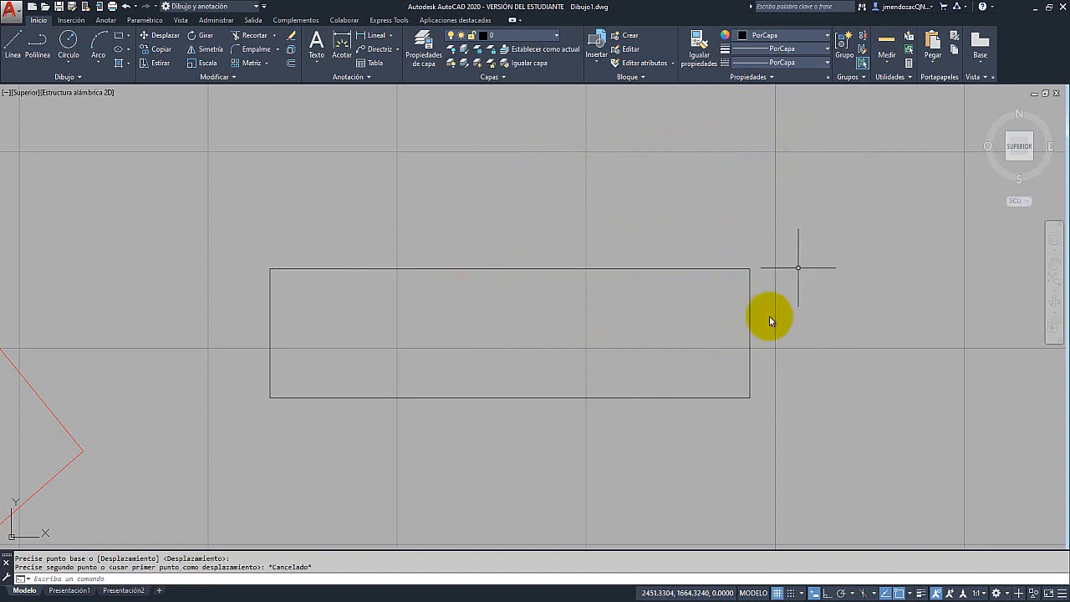
Try Estirar with a crossing window over both upper corners, raising the rectangle's top side from its midpoint
left_click(160, 63)
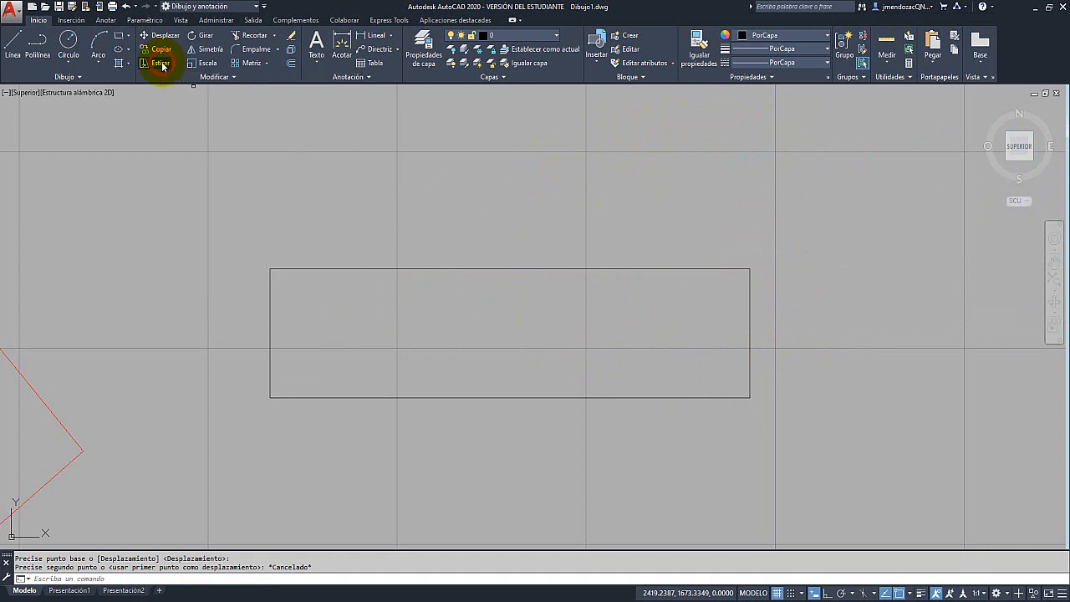
left_click(789, 218)
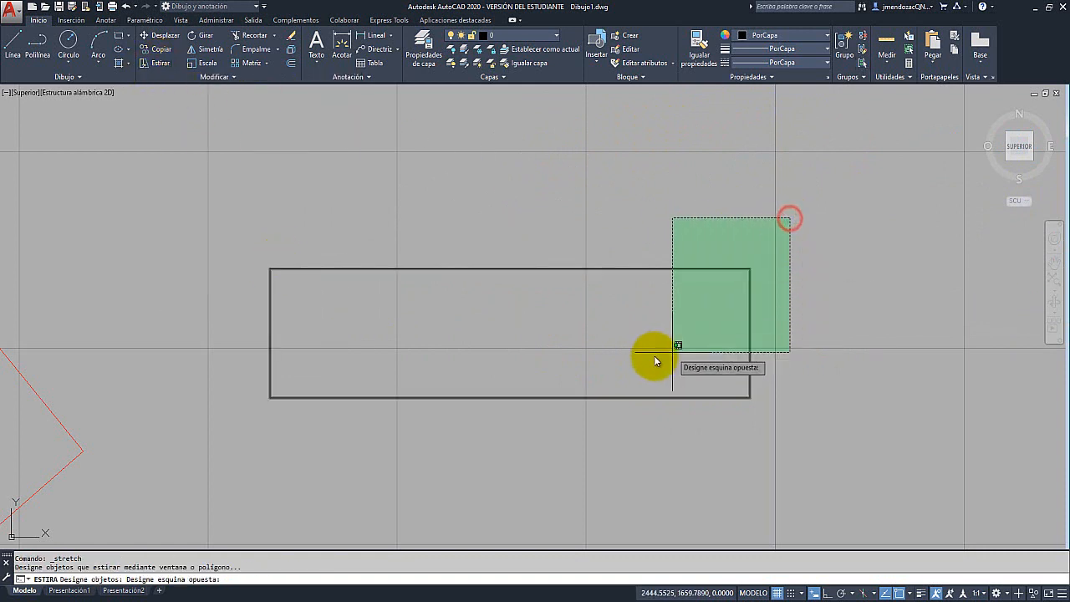
left_click(225, 369)
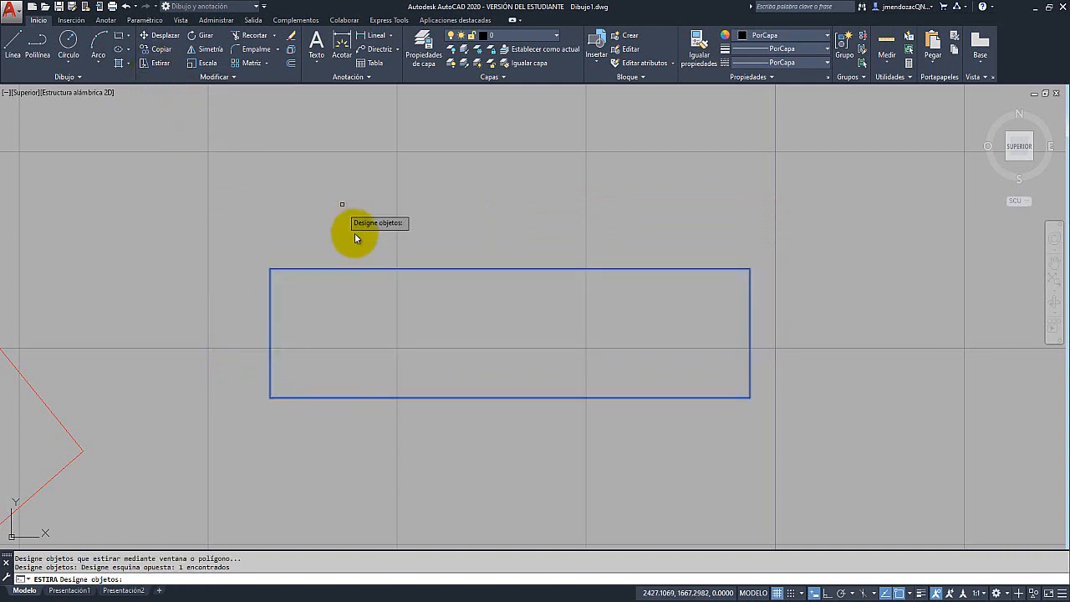
key("Return")
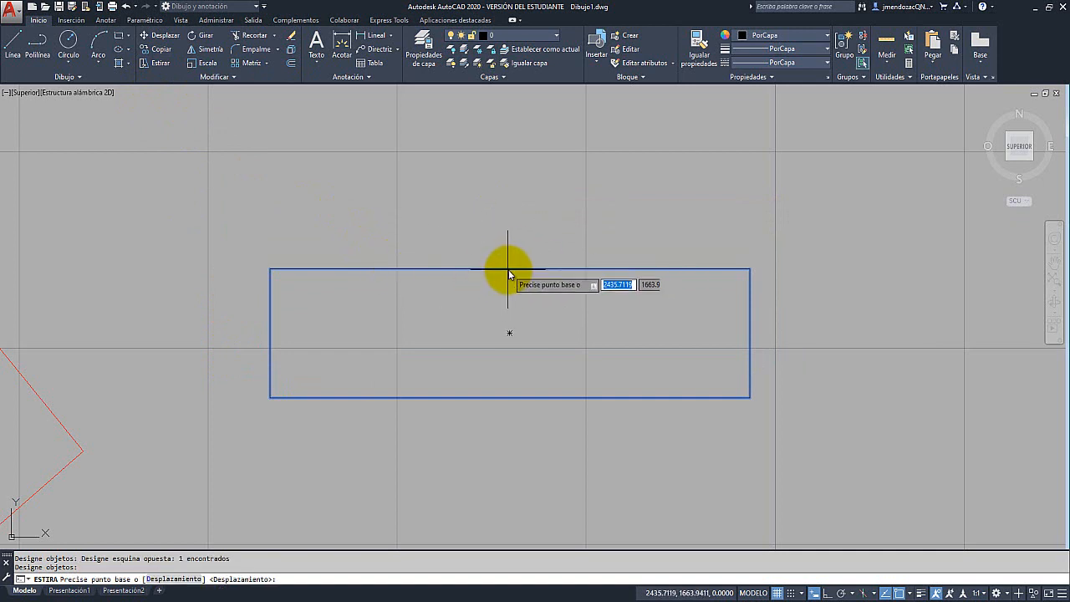
left_click(509, 268)
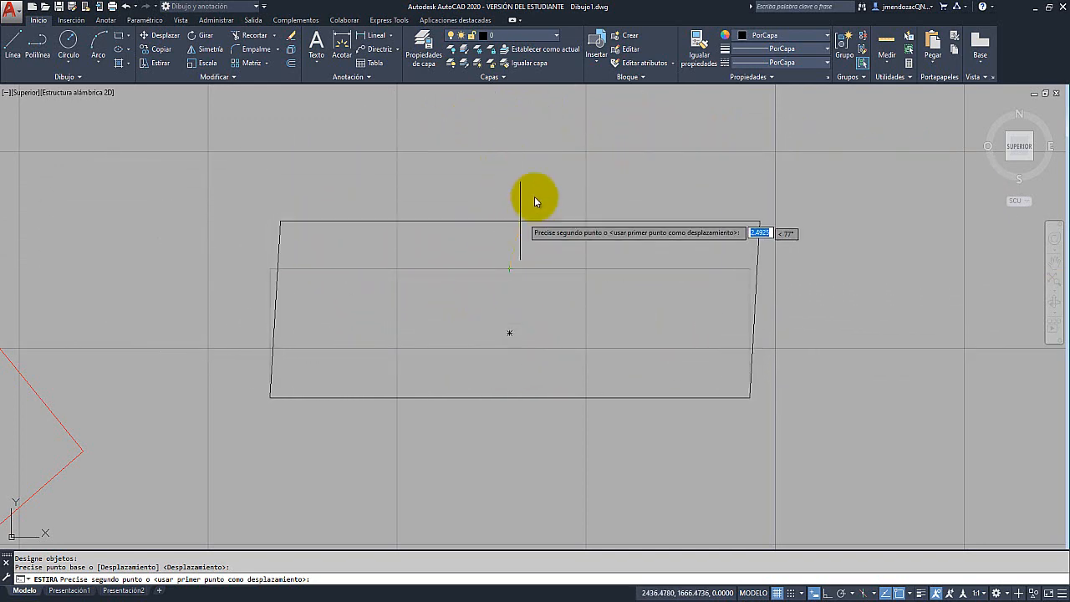
key("Escape")
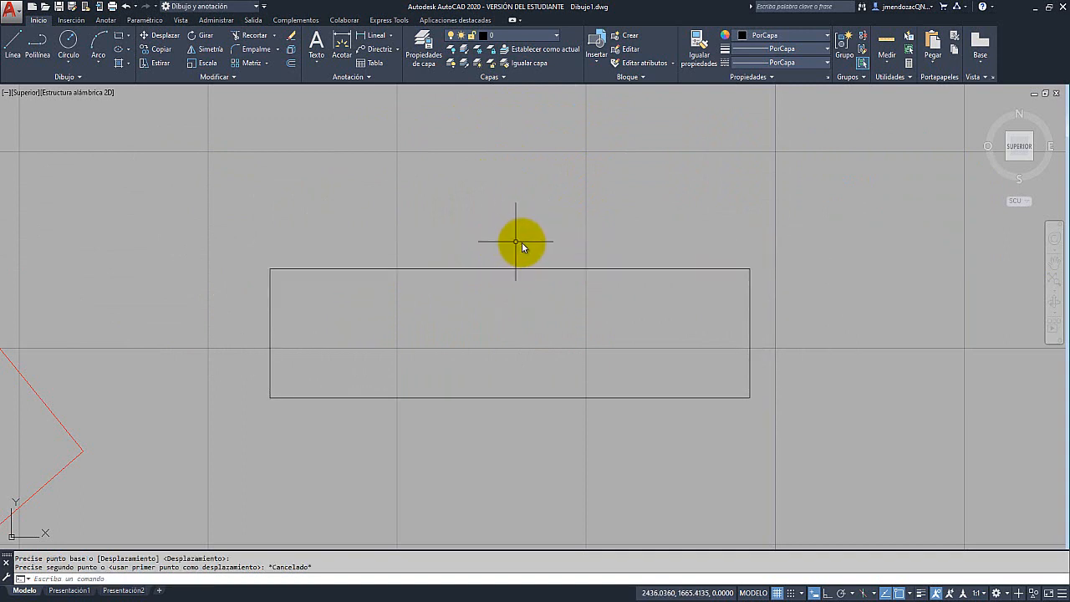
Try selecting the rectangle for Estirar with a left-to-right window that covers only its upper part
left_click(148, 63)
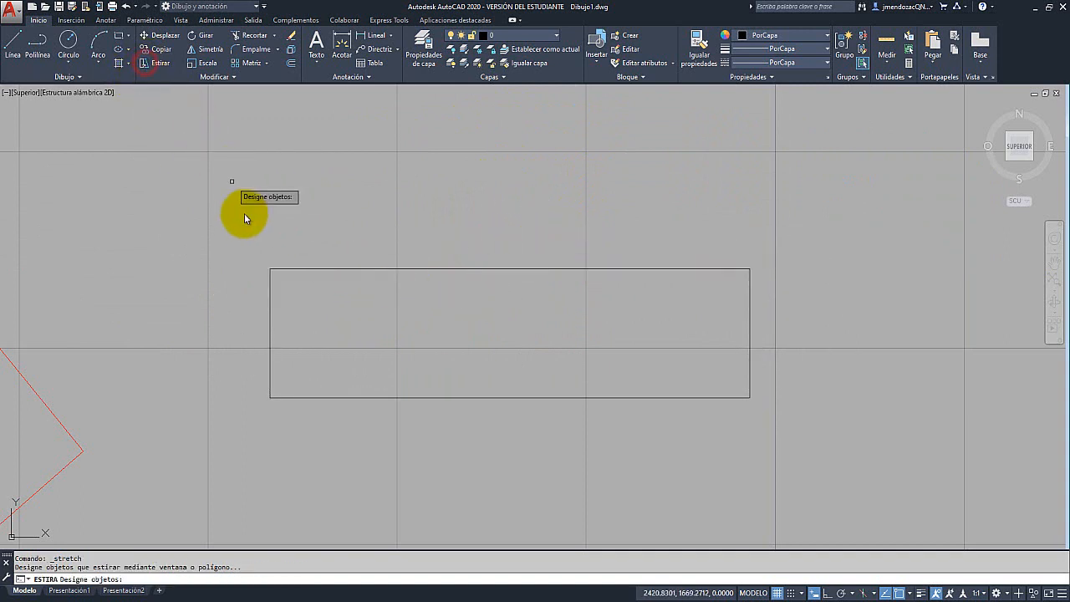
left_click(230, 240)
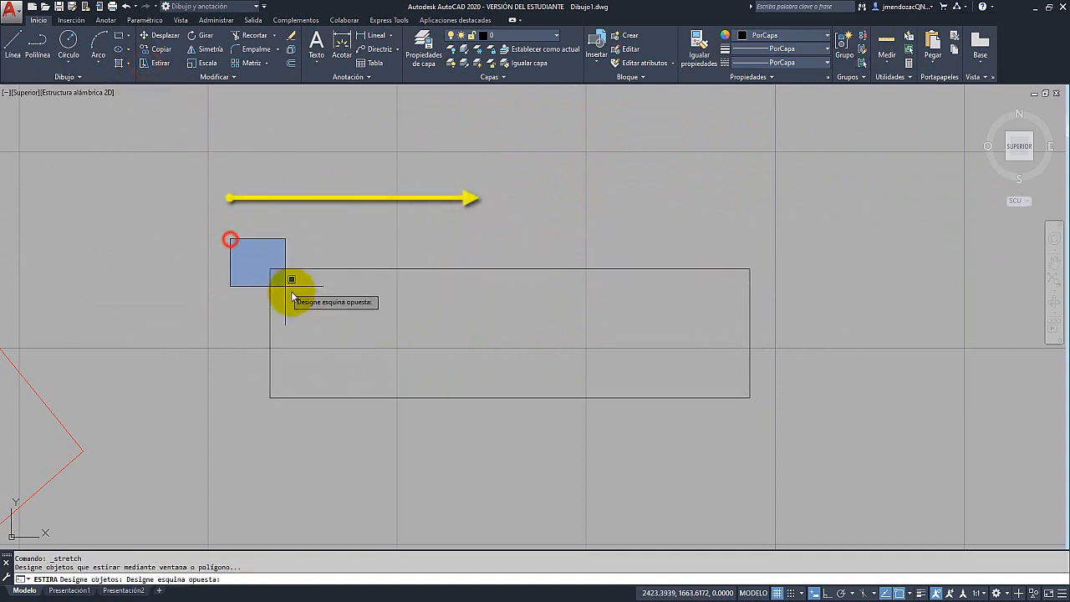
left_click(814, 373)
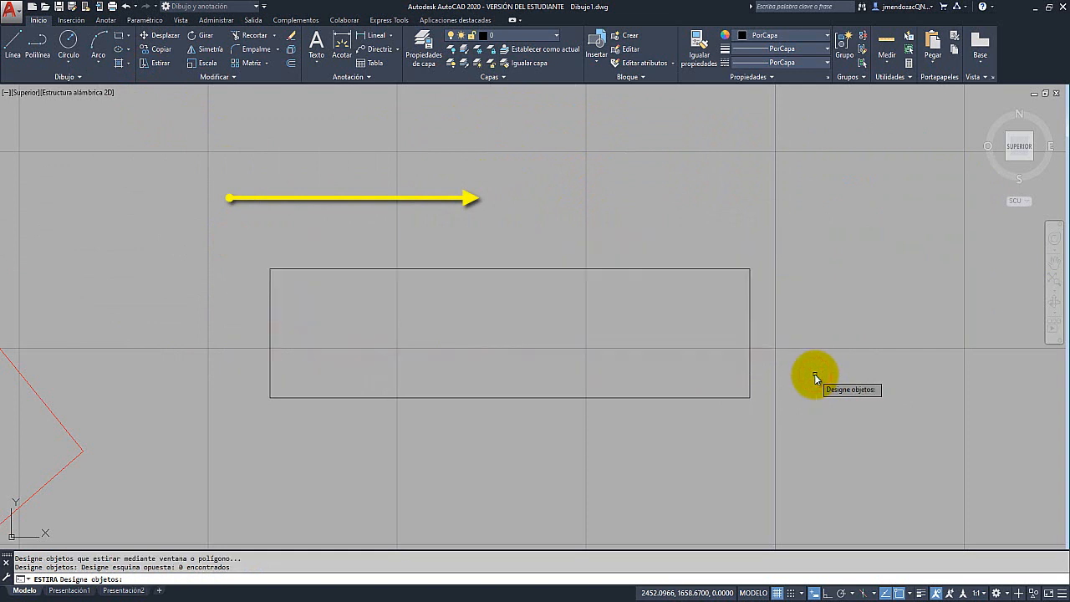
key("Return")
left_click(575, 268)
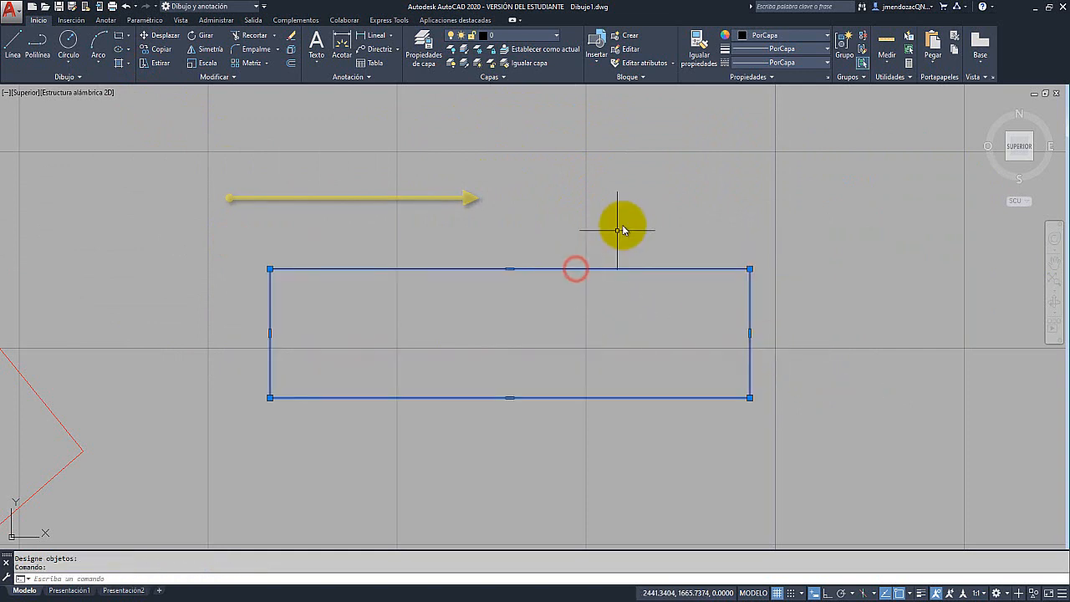
key("Escape")
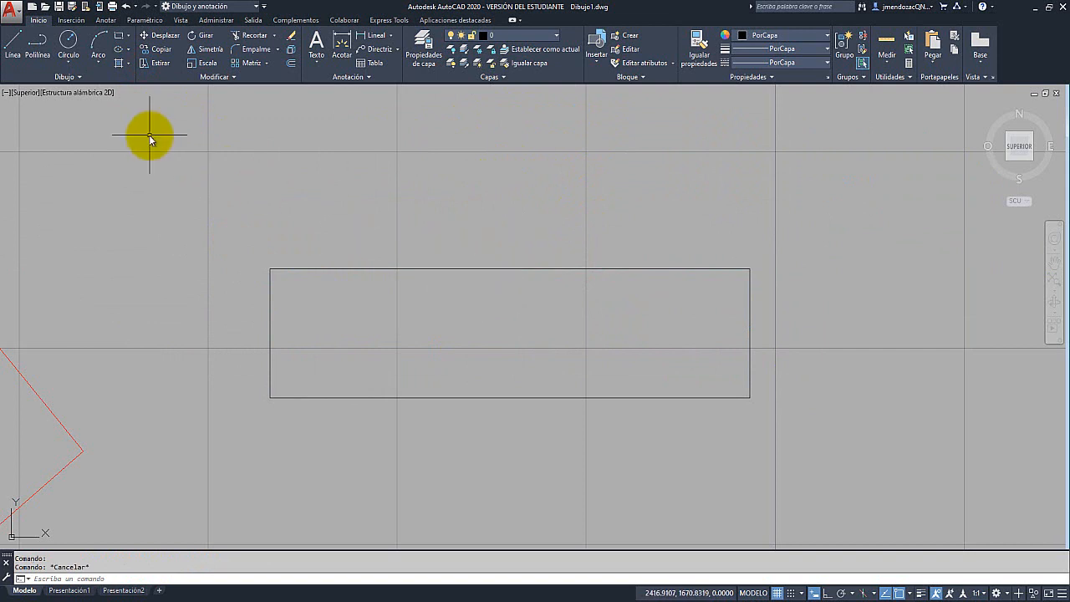
Try selecting the rectangle for Estirar with a left-to-right window that encloses it completely
left_click(150, 65)
left_click(233, 237)
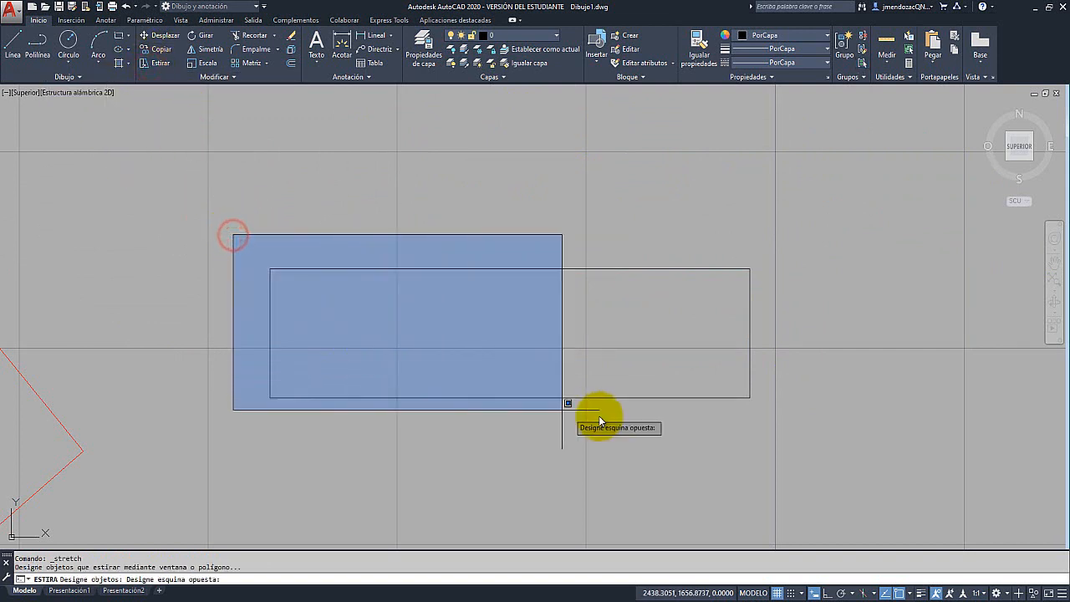
left_click(780, 424)
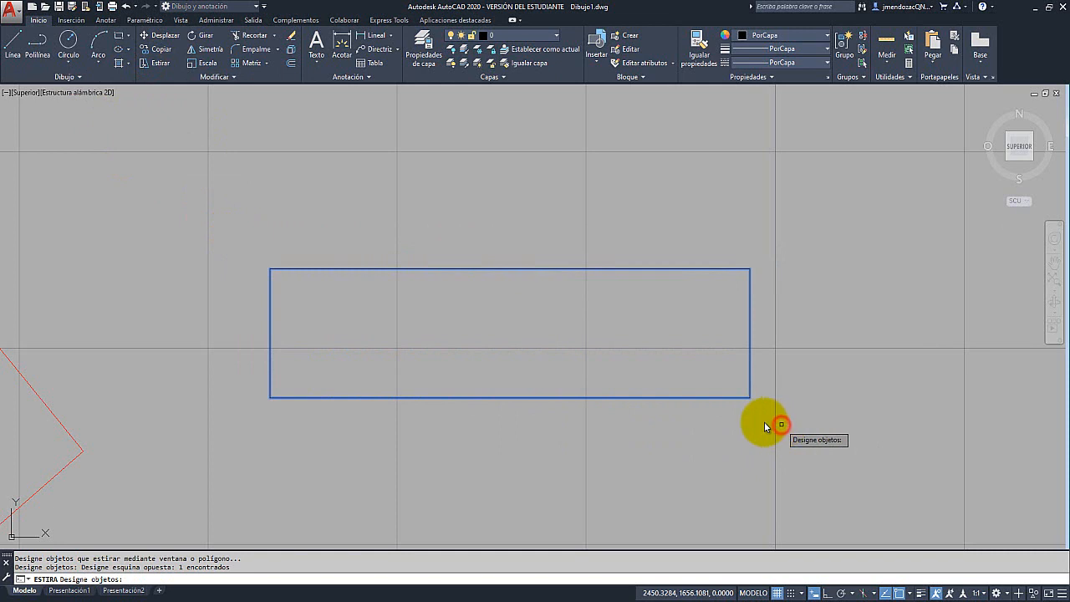
Try selecting the rectangle for Estirar with a right-to-left crossing window that covers its upper part, including both upper corners
left_click(157, 64)
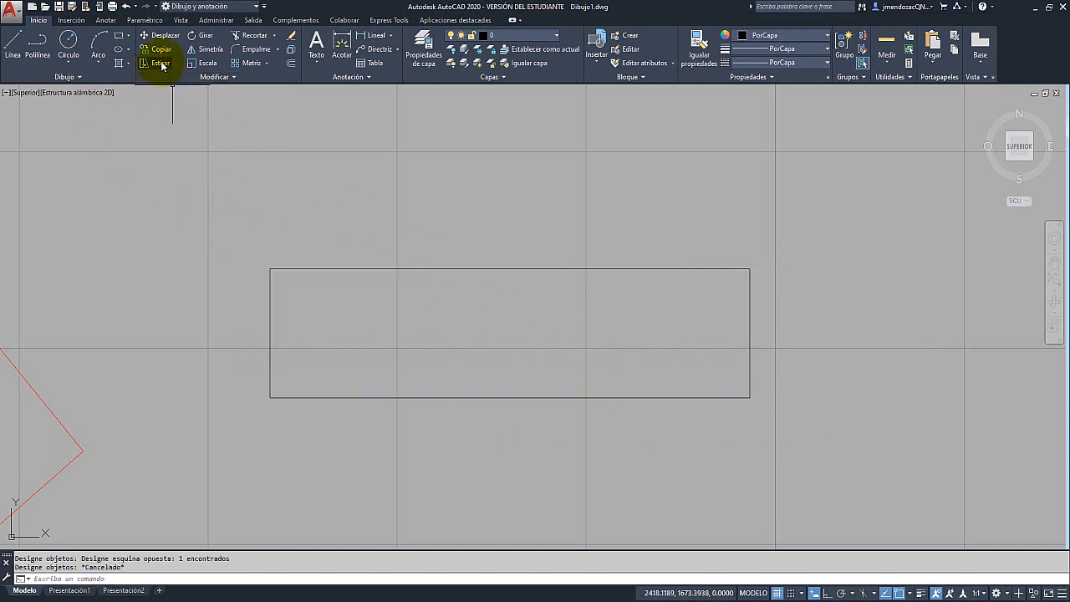
left_click(803, 212)
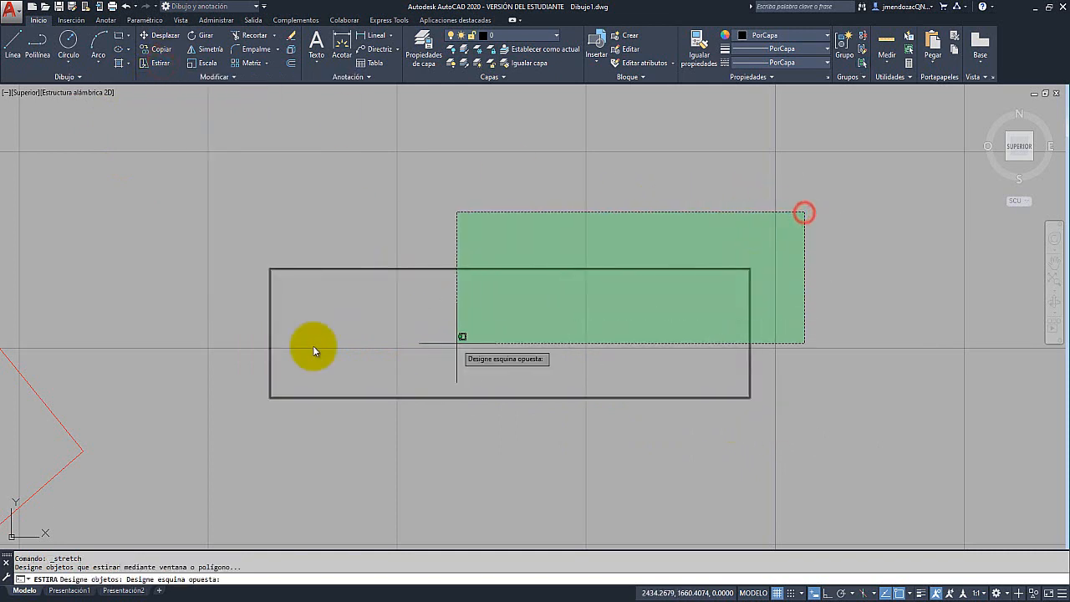
left_click(202, 348)
key("Escape")
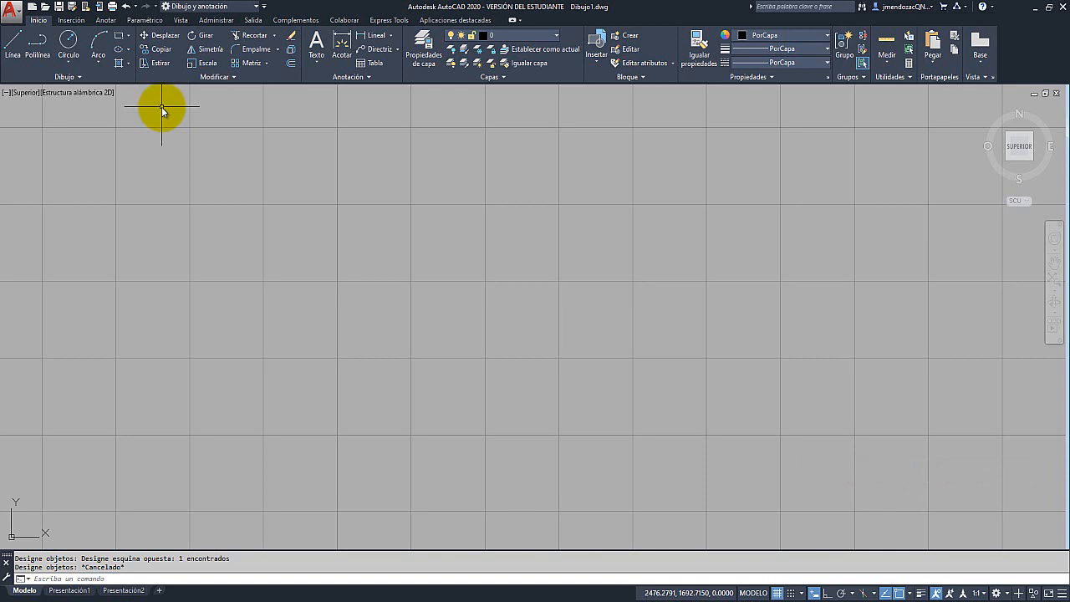
Draw a circle with a radius of 10 in the empty drawing area
left_click(69, 42)
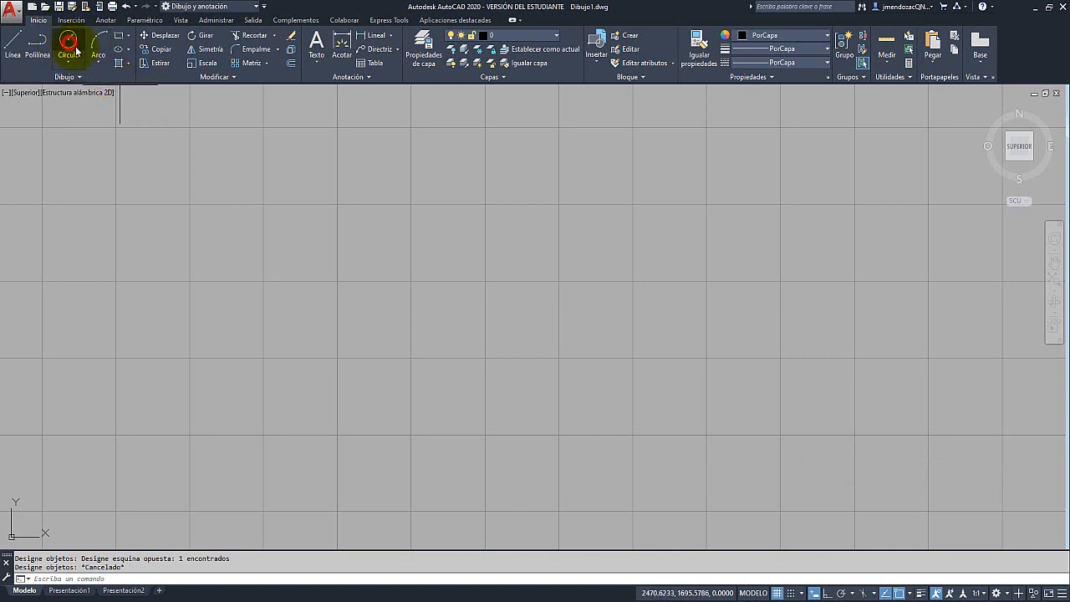
left_click(309, 308)
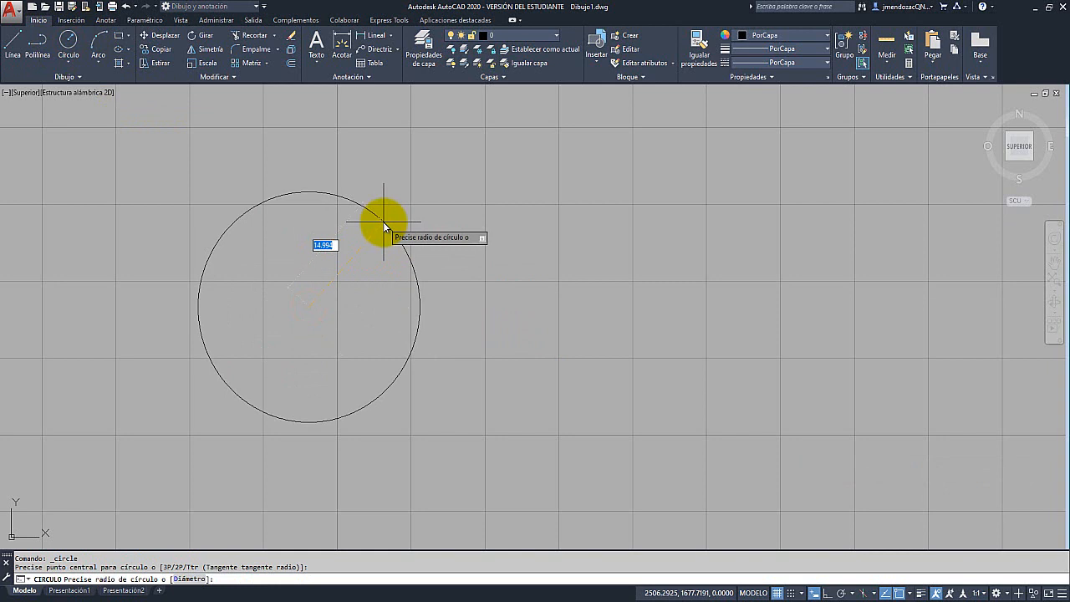
type("10")
key("Return")
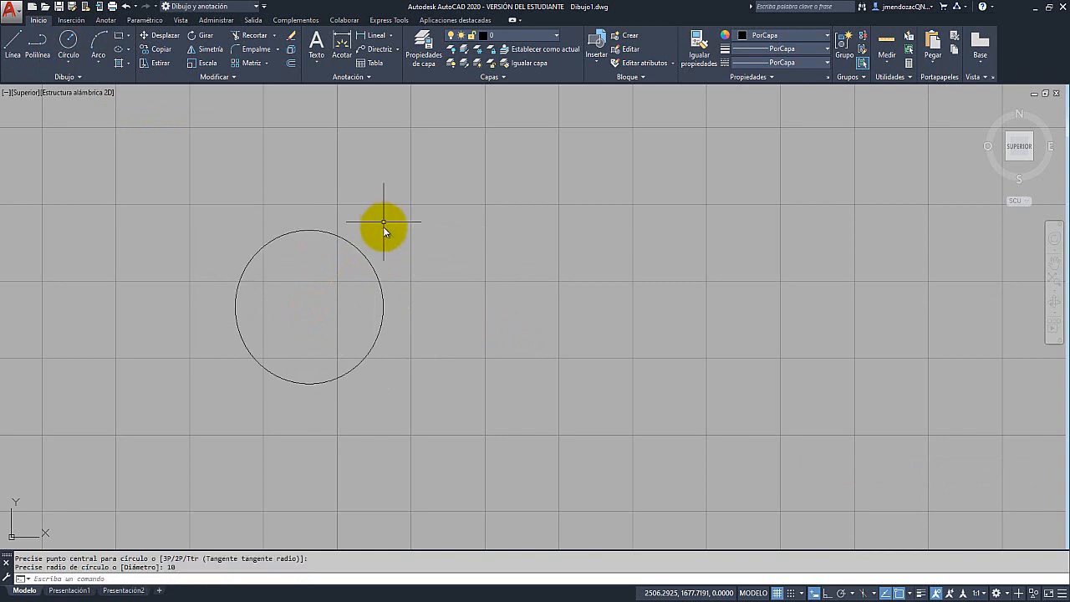
Draw a second circle with a radius of 10 to the right of the first, level with it
left_click(68, 42)
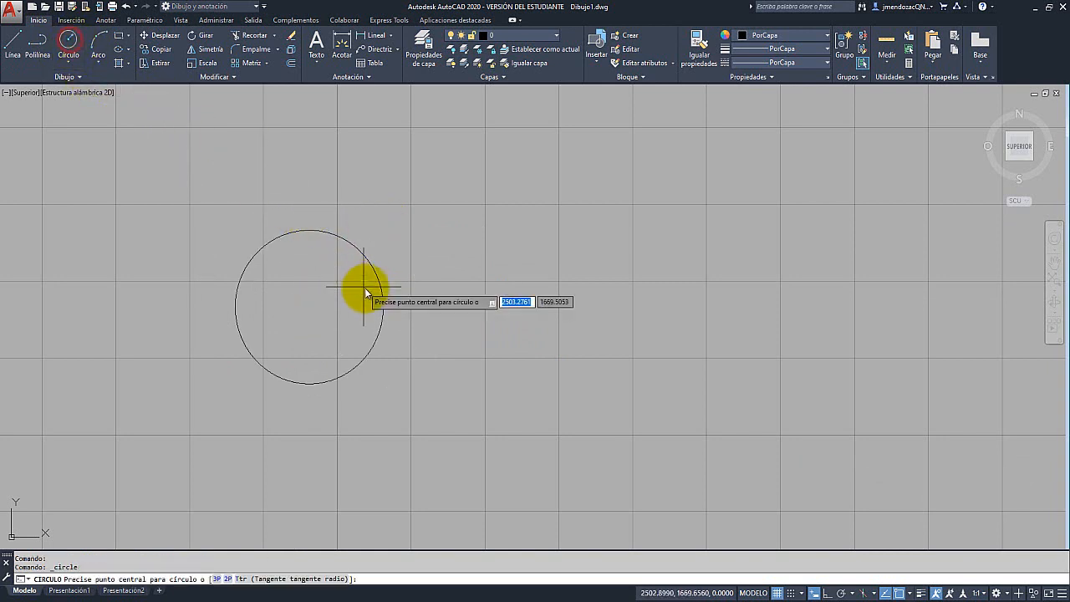
left_click(525, 308)
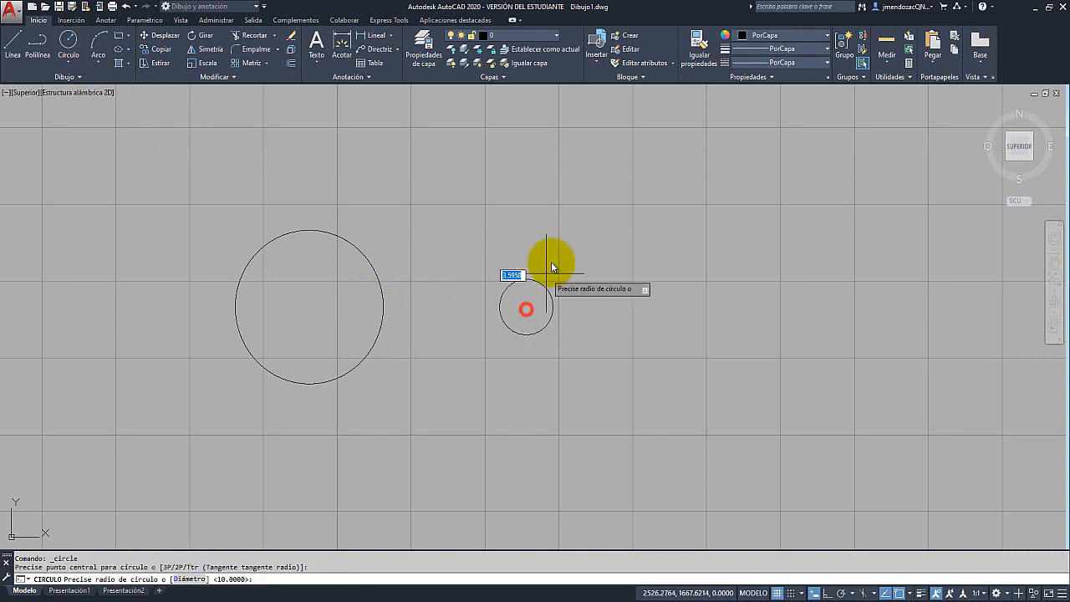
type("10")
key("Return")
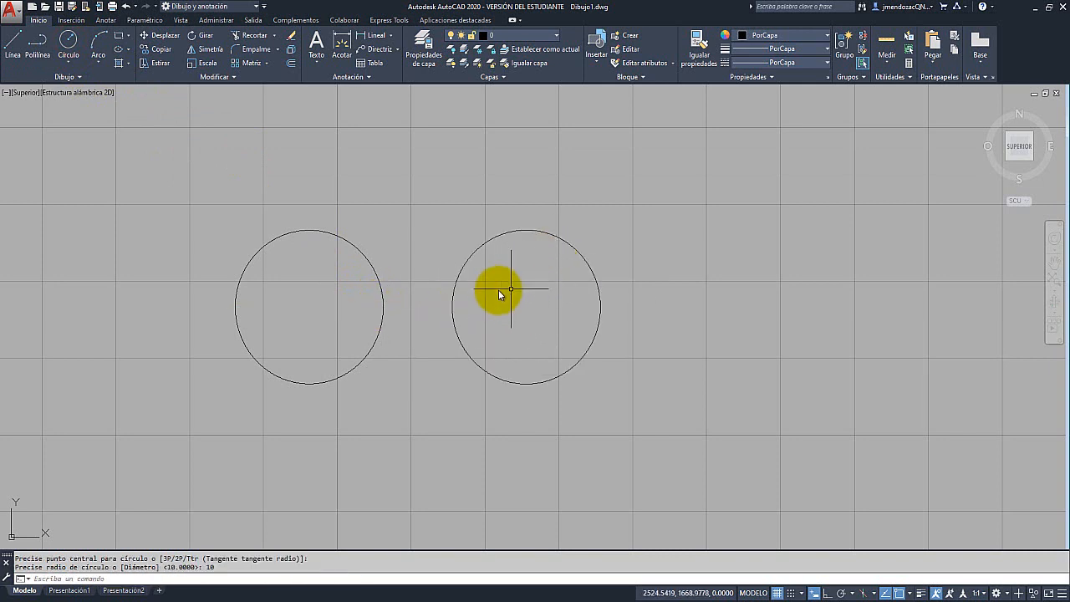
middle_click_drag(499, 290, 618, 294)
scroll(549, 296, "up", 2)
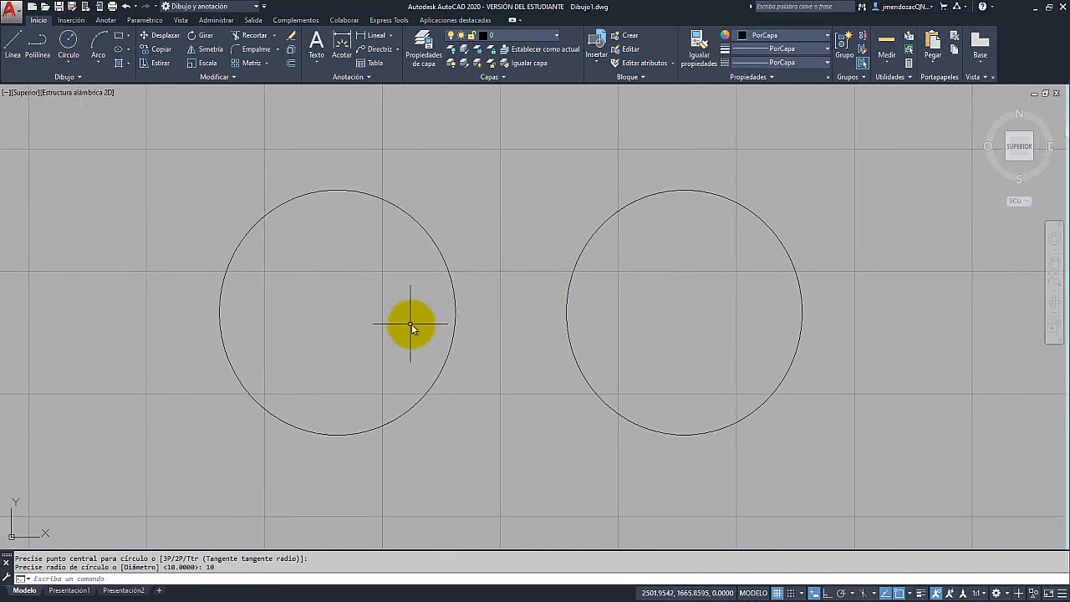
Try scaling the left circle with Escala, using its top quadrant as the base point
left_click(455, 317)
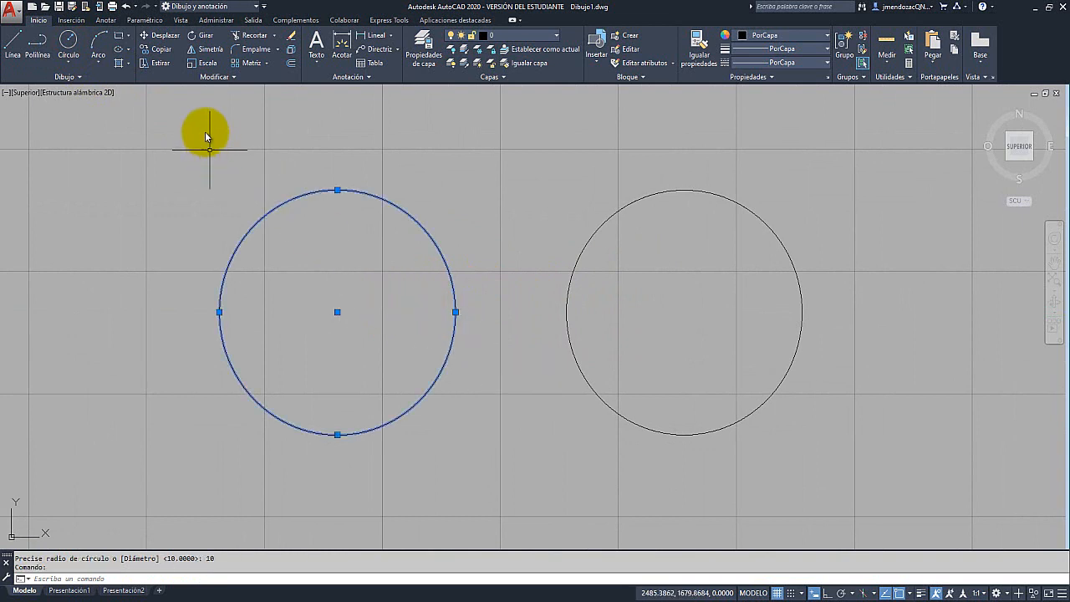
left_click(205, 62)
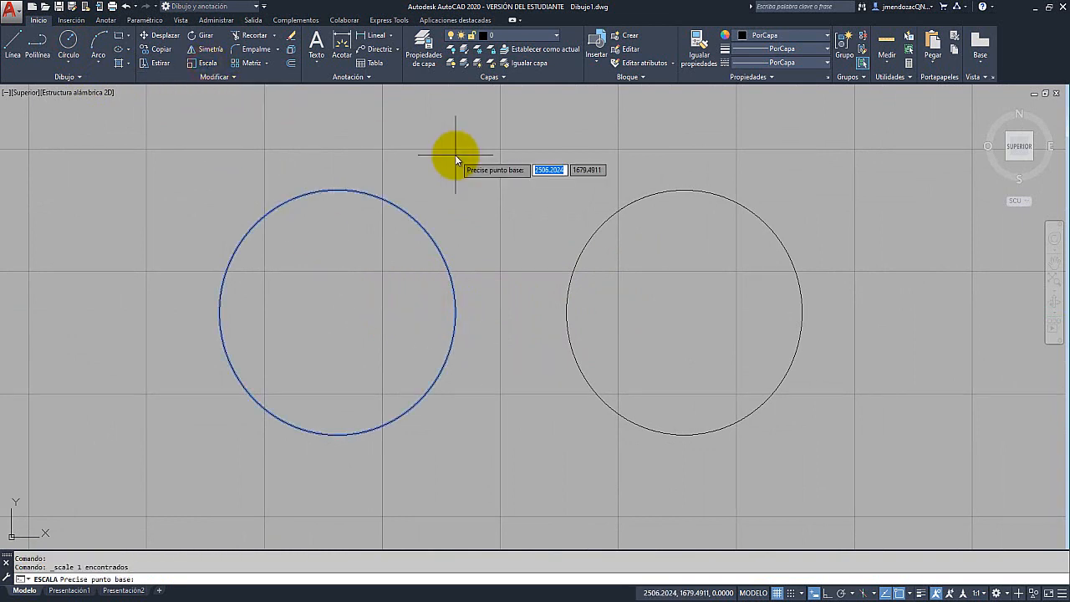
left_click(336, 190)
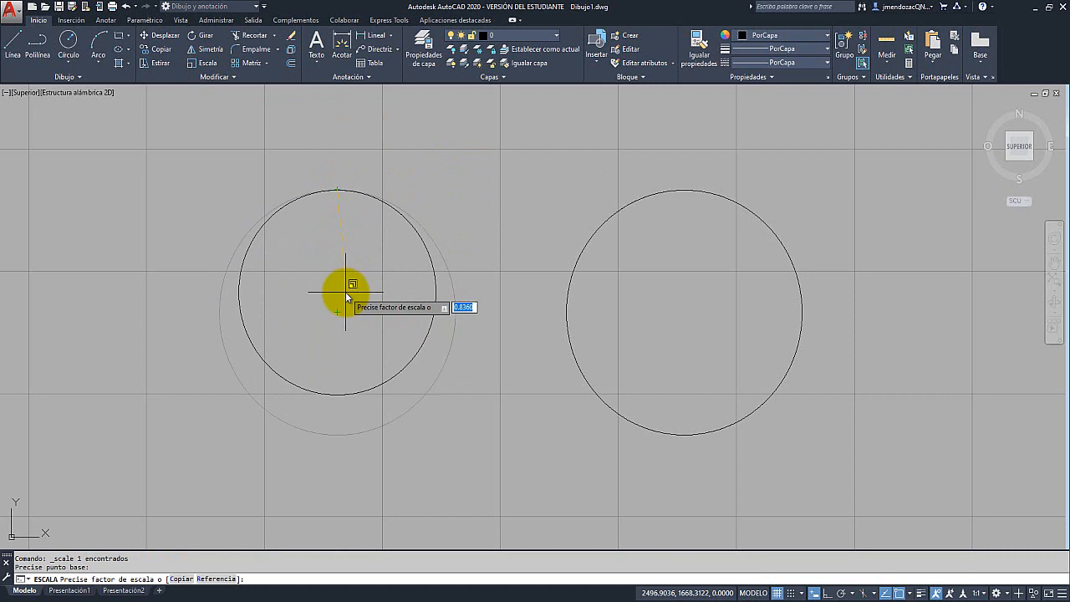
key("Escape")
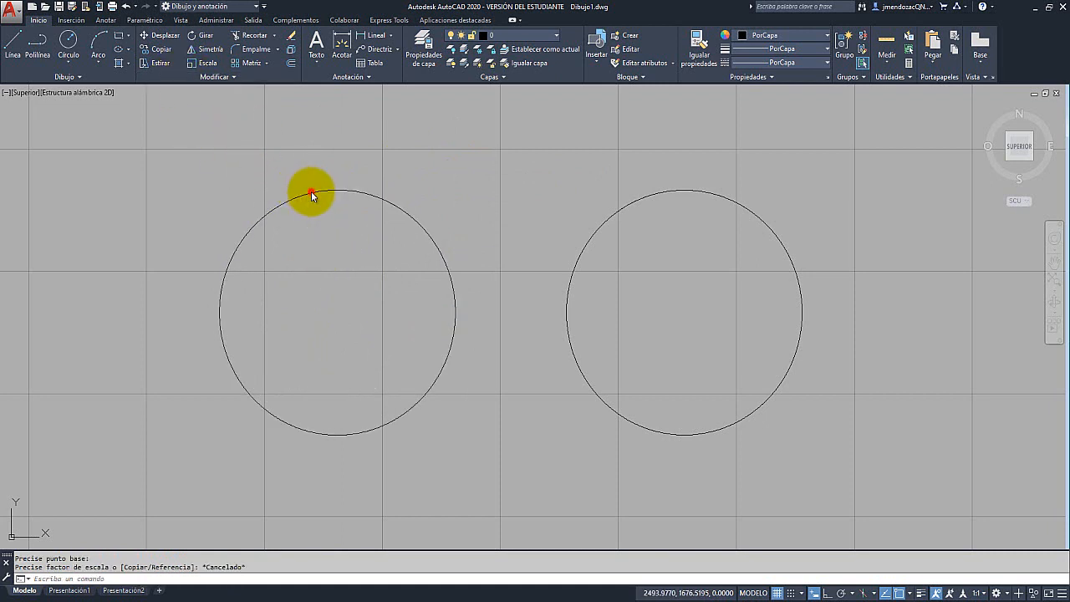
Scale the left circle by a factor of 0.5 from its center
left_click(308, 192)
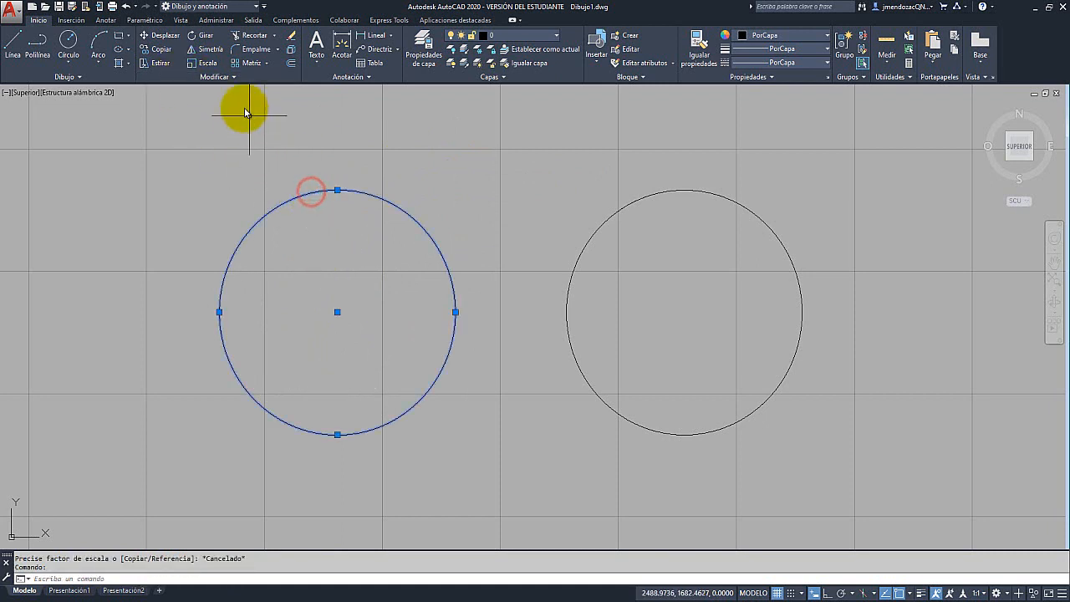
left_click(213, 70)
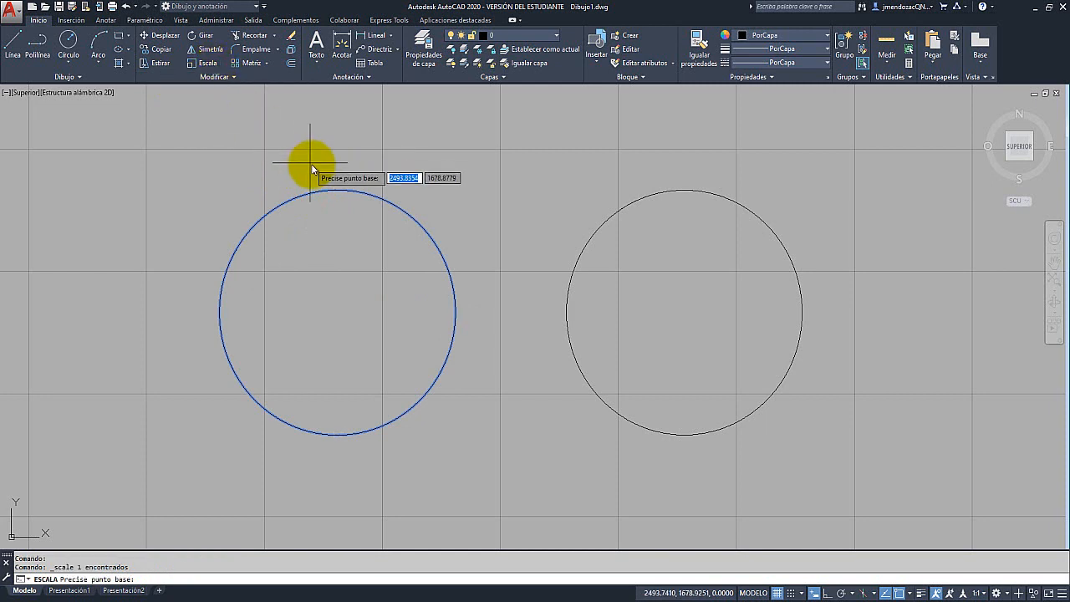
left_click(338, 315)
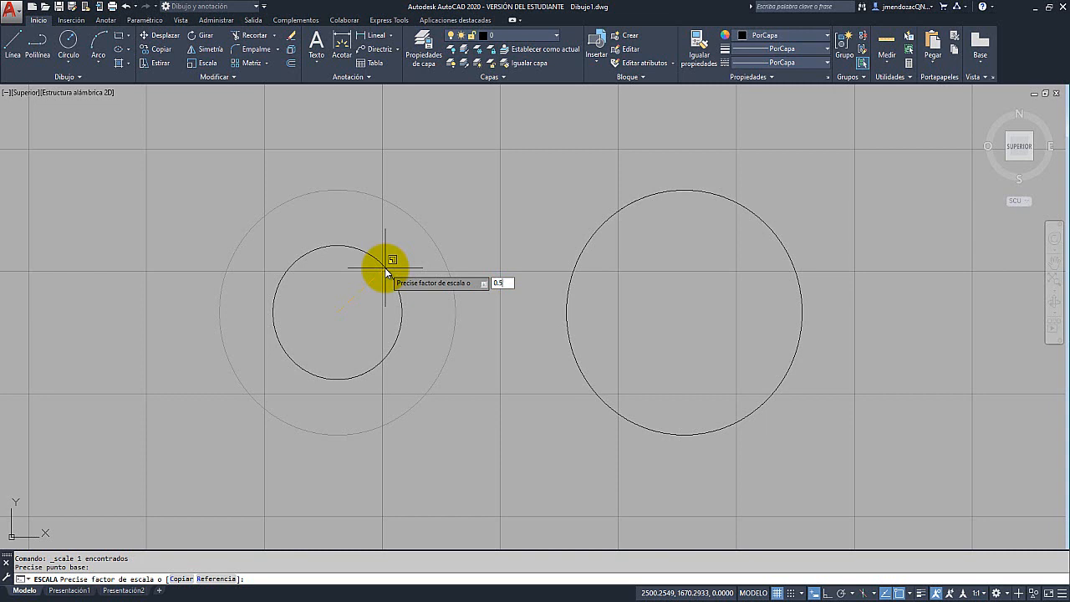
key("Return")
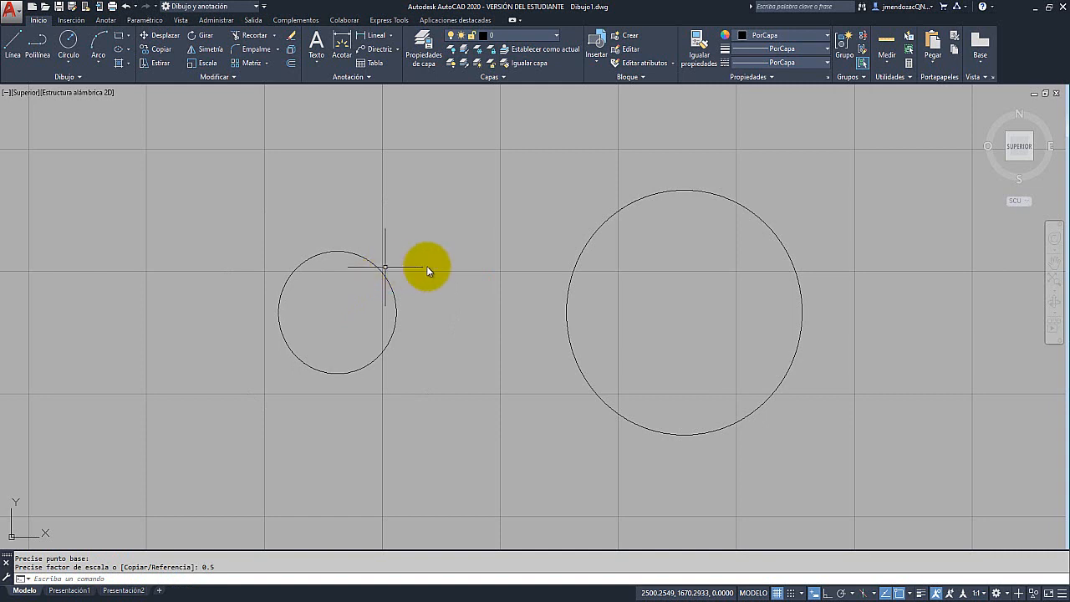
Copy the large circle to its right, using the distance from the small circle's center to the large circle's center as displacement
mouse_move(461, 279)
middle_mouse_down()
mouse_move(292, 272)
mouse_move(193, 291)
middle_mouse_up()
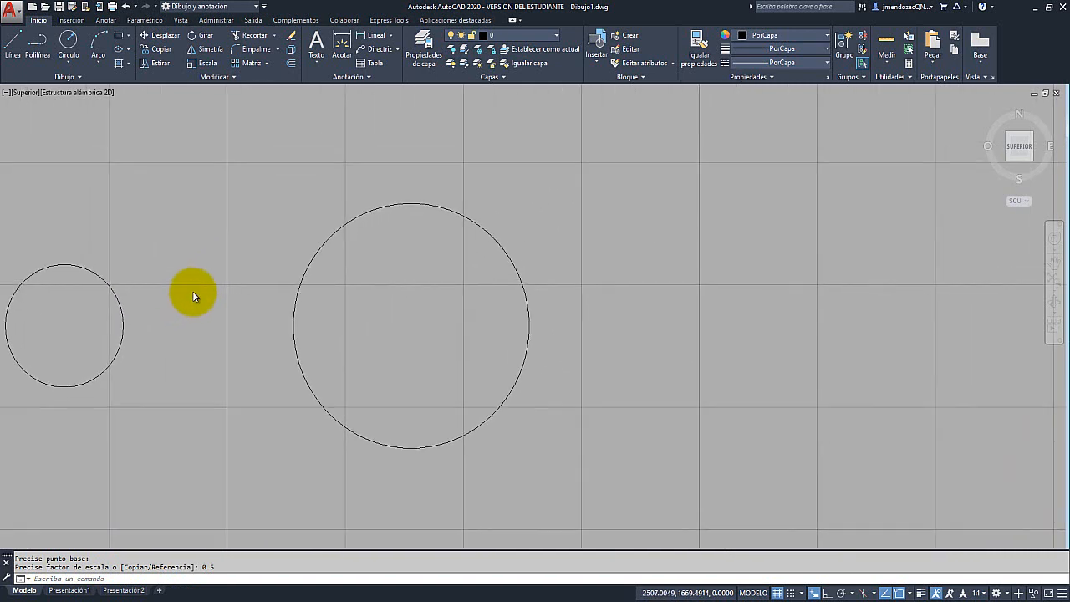
left_click(484, 234)
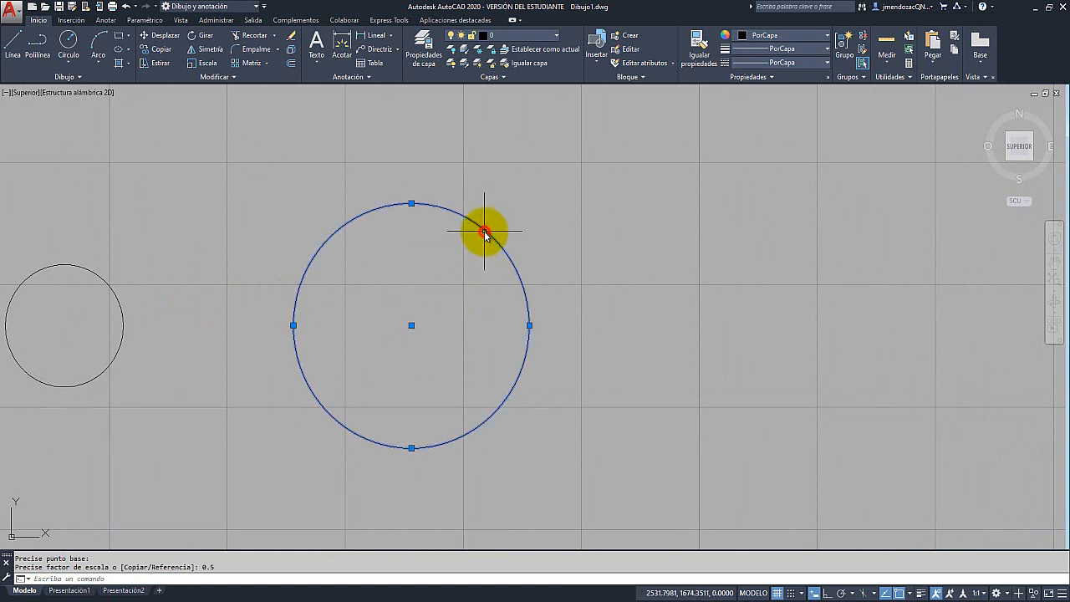
left_click(160, 48)
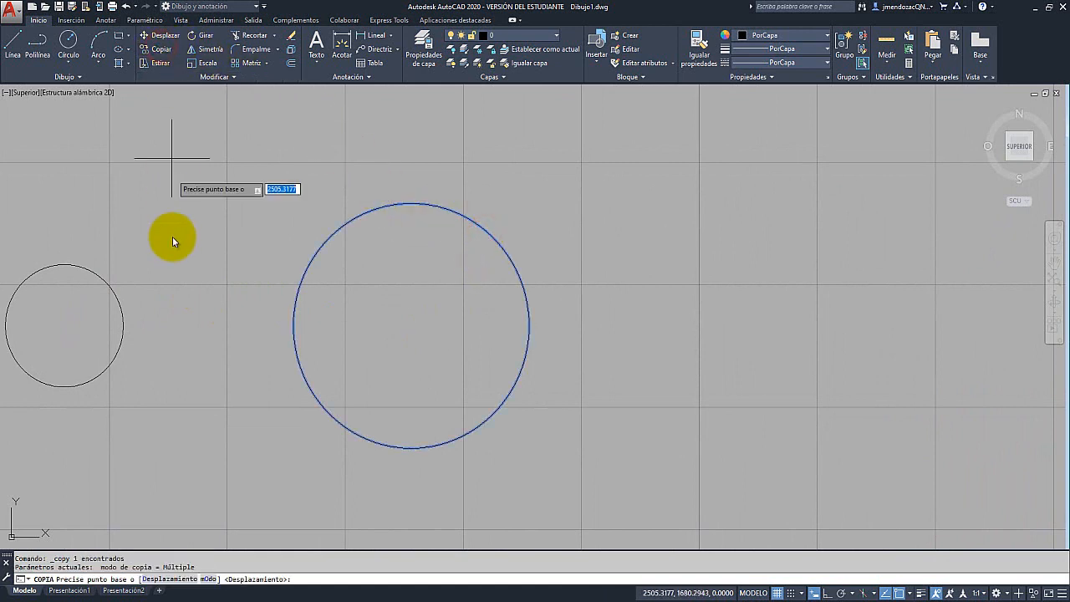
left_click(63, 325)
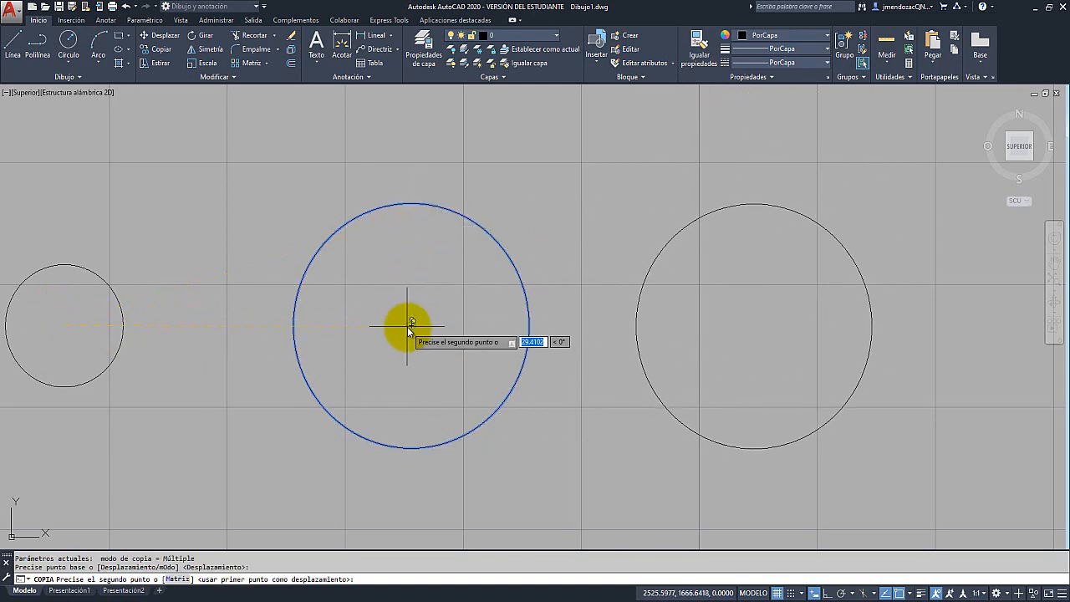
left_click(419, 324)
key("Escape")
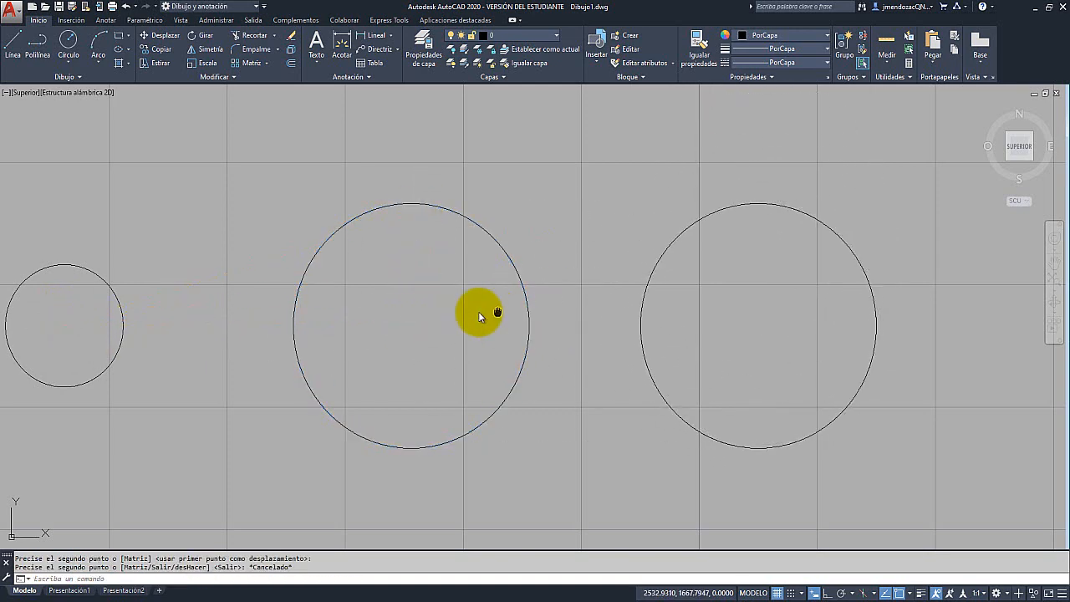
Move the rightmost circle horizontally farther away from the middle circle
mouse_move(478, 311)
middle_mouse_down()
mouse_move(406, 312)
mouse_move(434, 306)
middle_mouse_up()
scroll(434, 310, "down", 2)
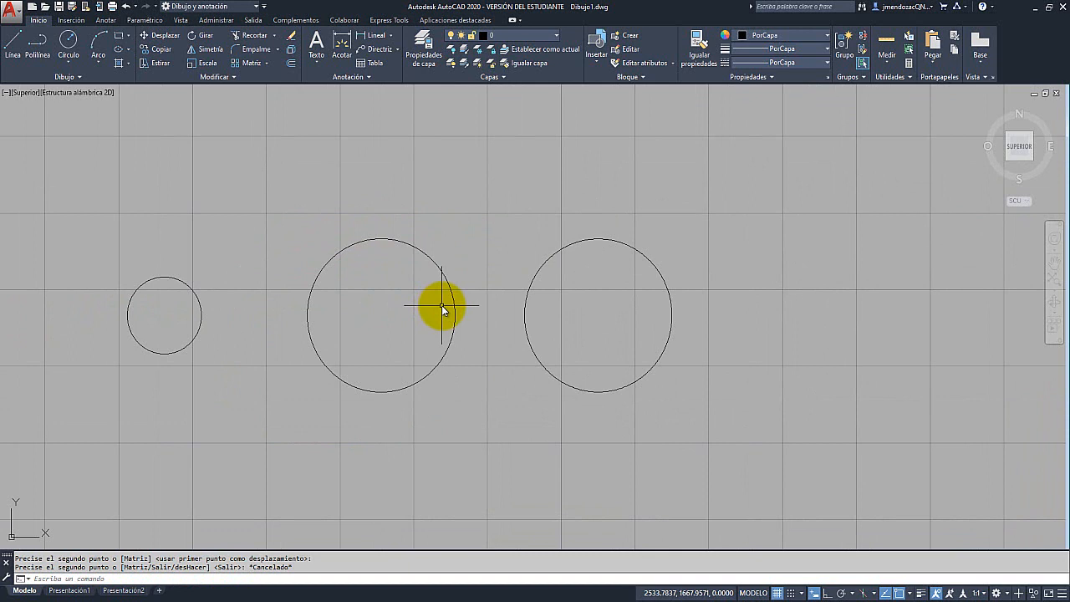
left_click(671, 231)
left_click(607, 291)
left_click(166, 35)
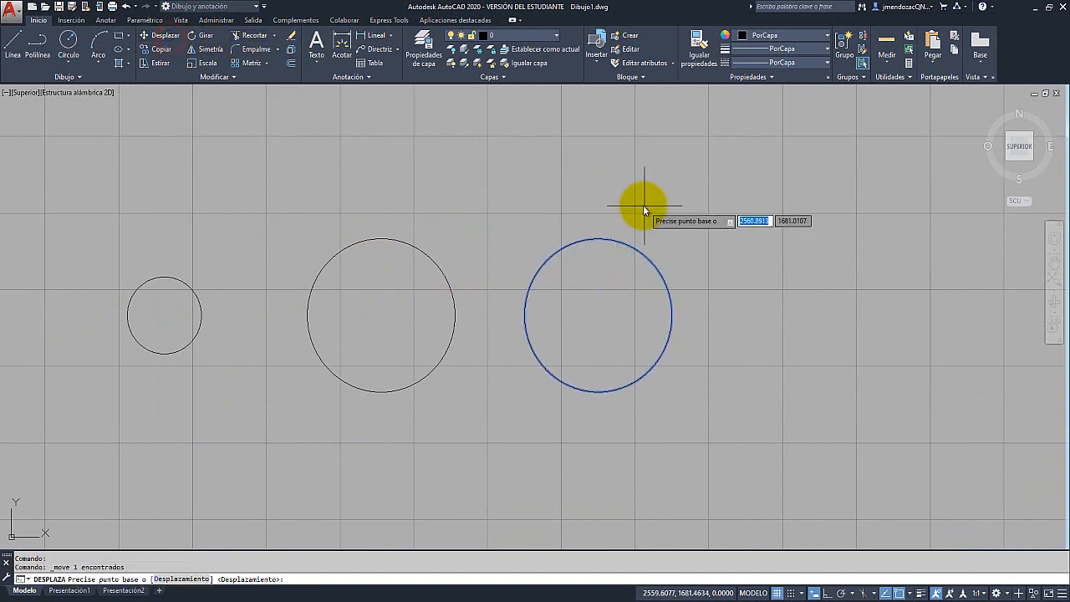
left_click(608, 206)
left_click(720, 206)
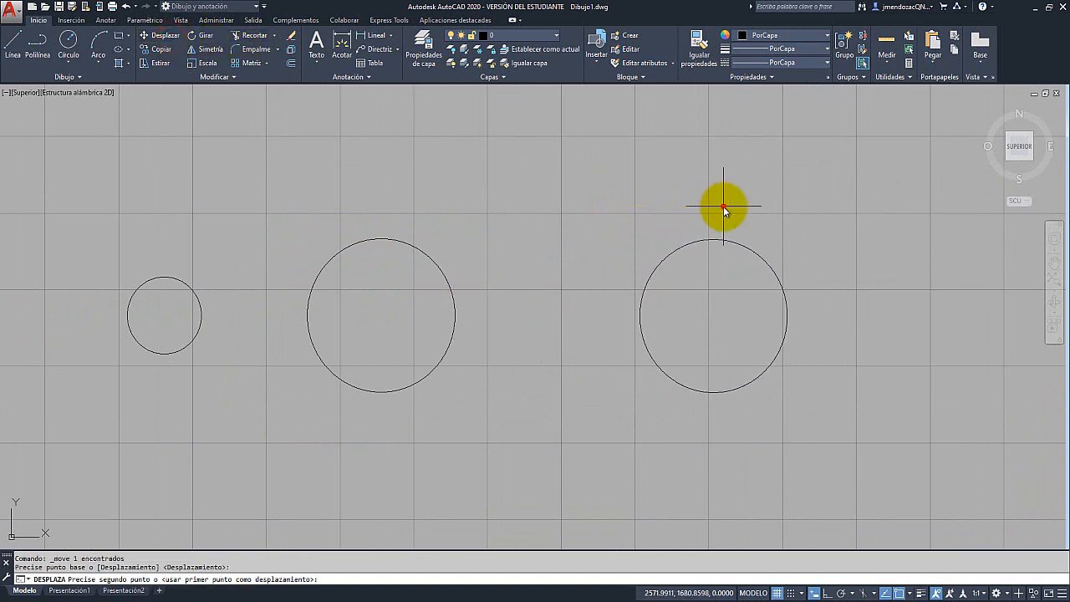
key("Escape")
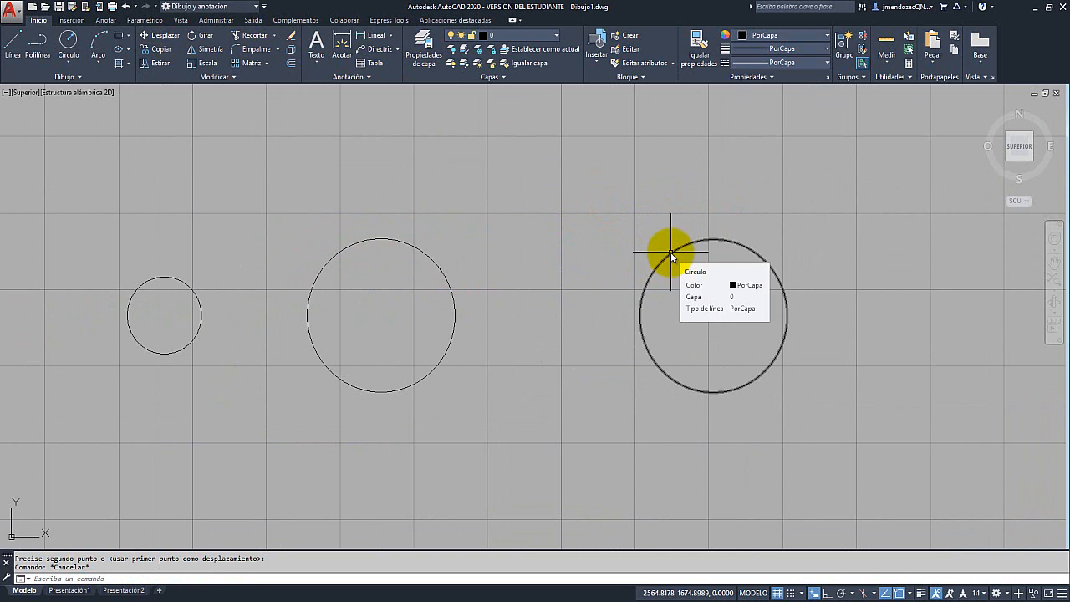
Scale the rightmost circle to twice its size from its center
left_click(670, 254)
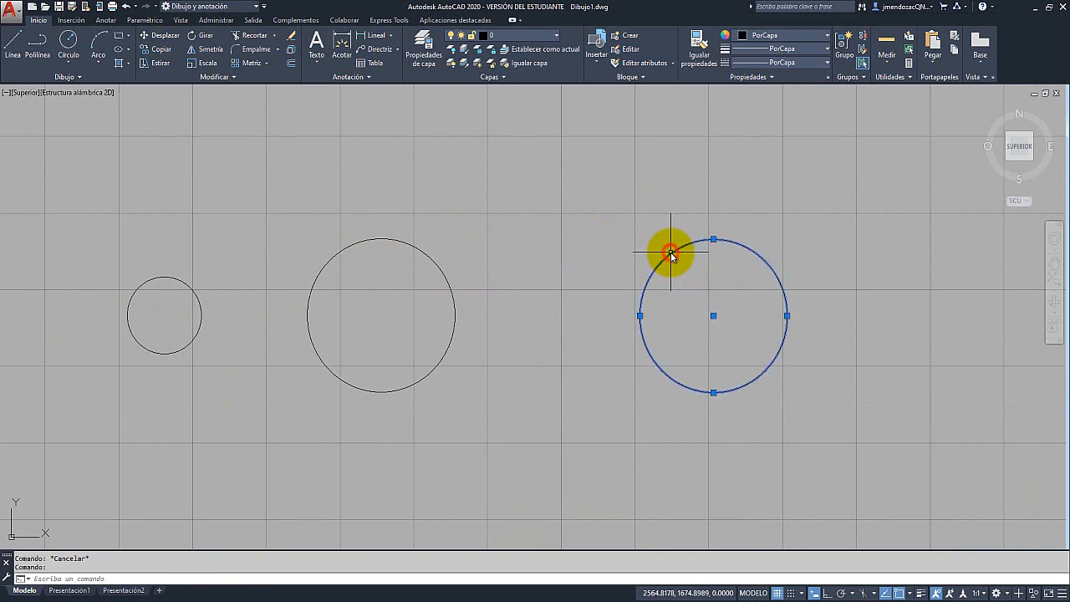
left_click(201, 64)
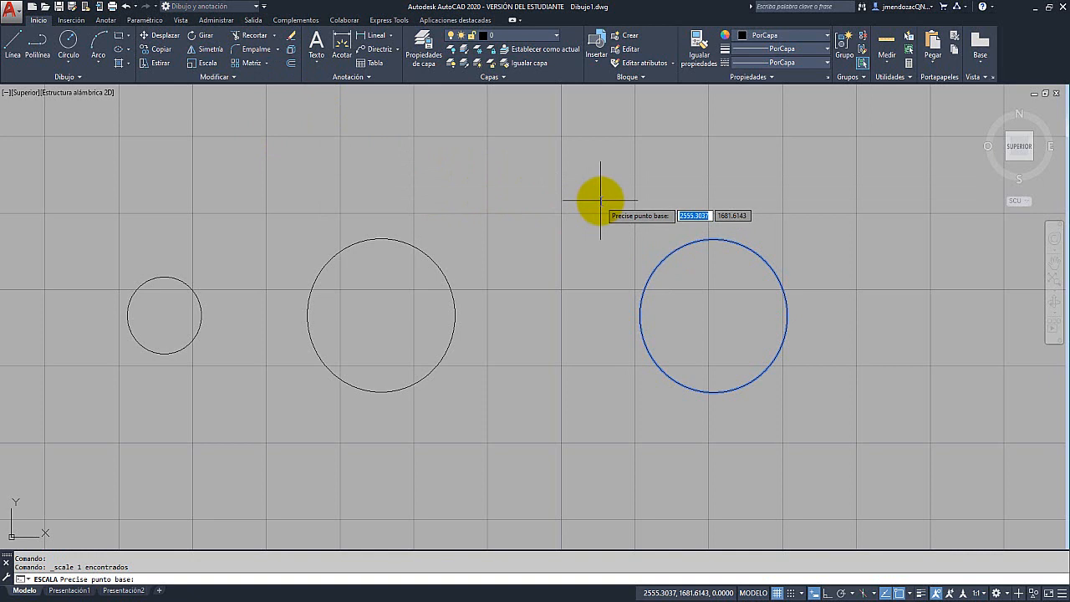
left_click(713, 316)
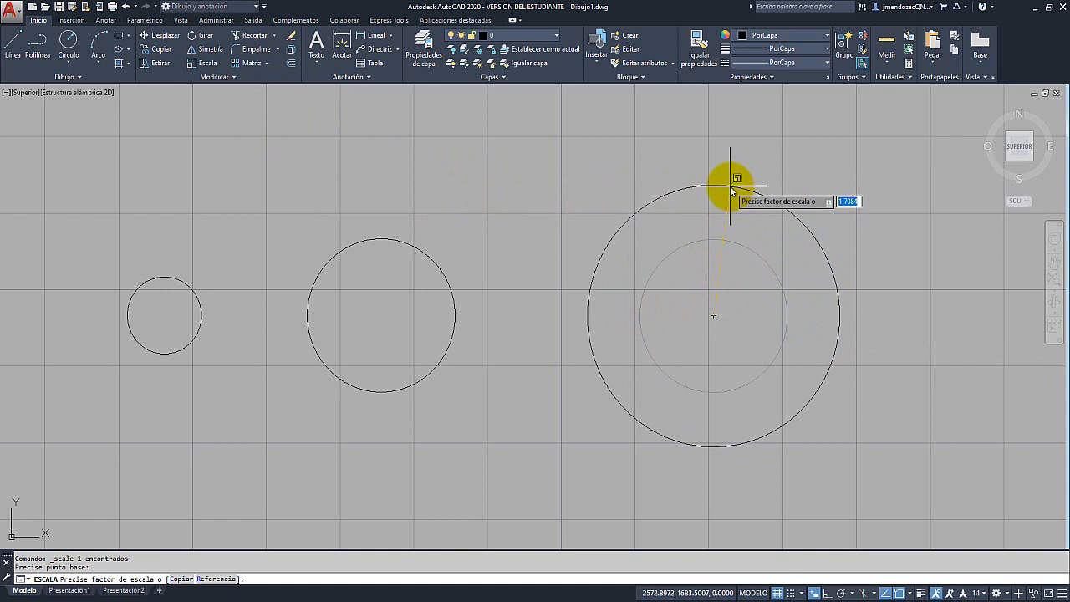
key("Return")
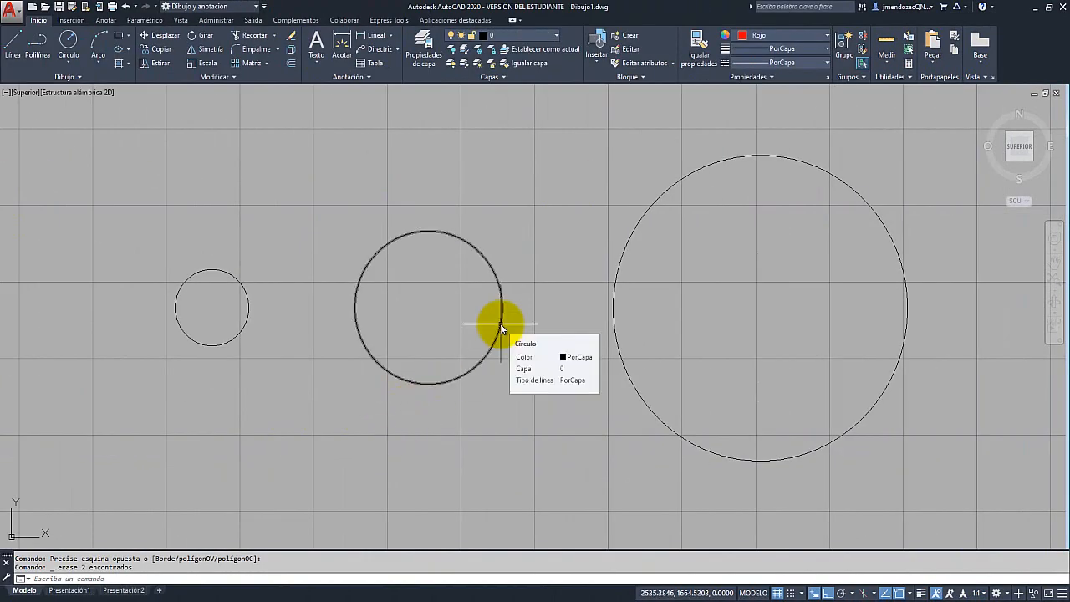
Set the object color to Rojo and draw a horizontal line about 35.3 units long above the circles
middle_click_drag(496, 322, 511, 506)
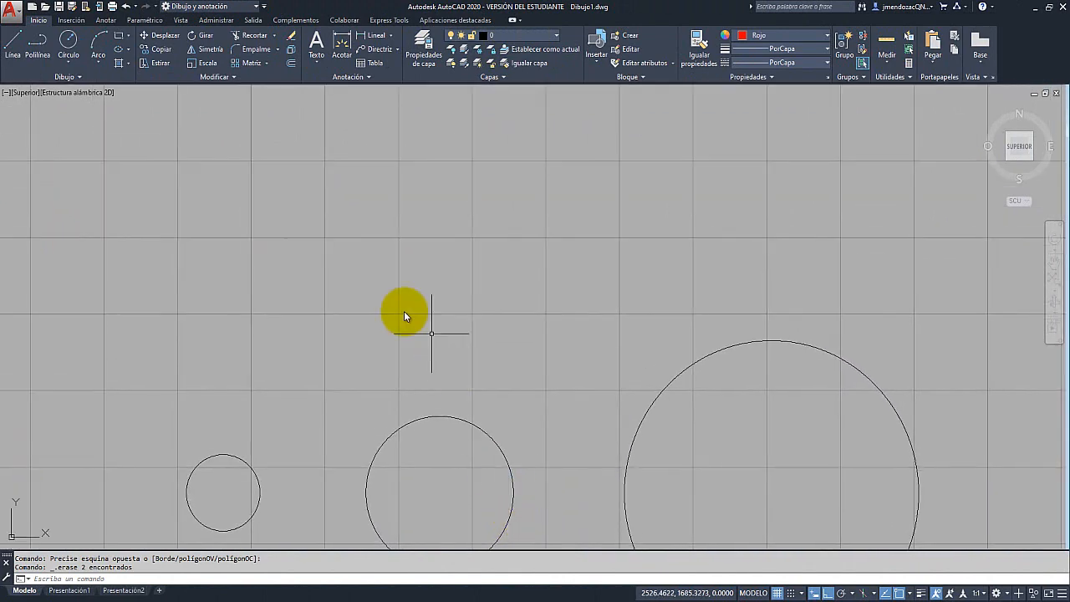
left_click(769, 35)
left_click(738, 152)
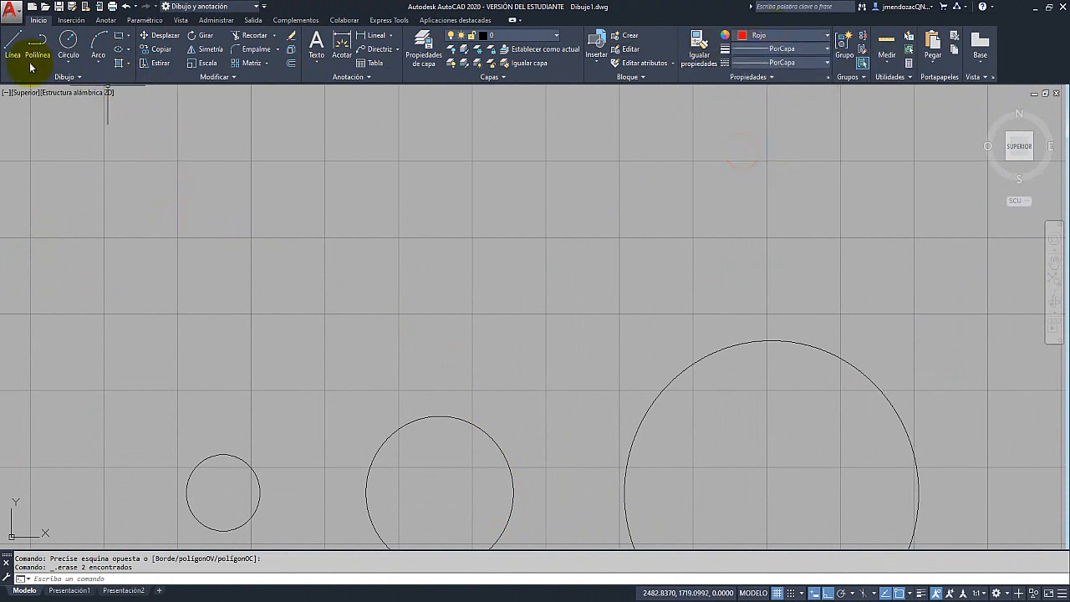
left_click(15, 41)
left_click(337, 206)
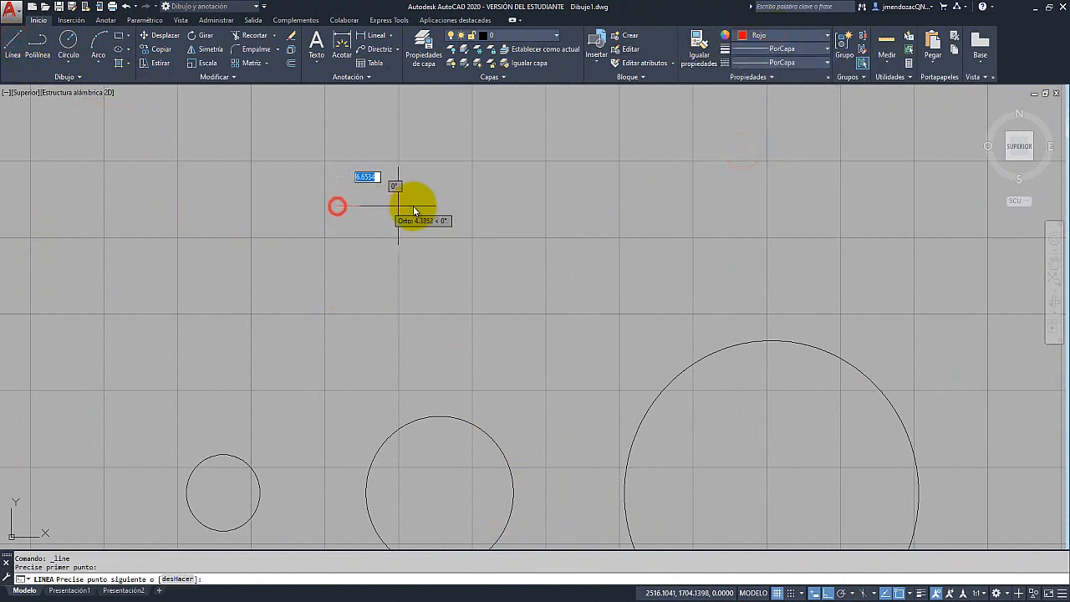
left_click(597, 206)
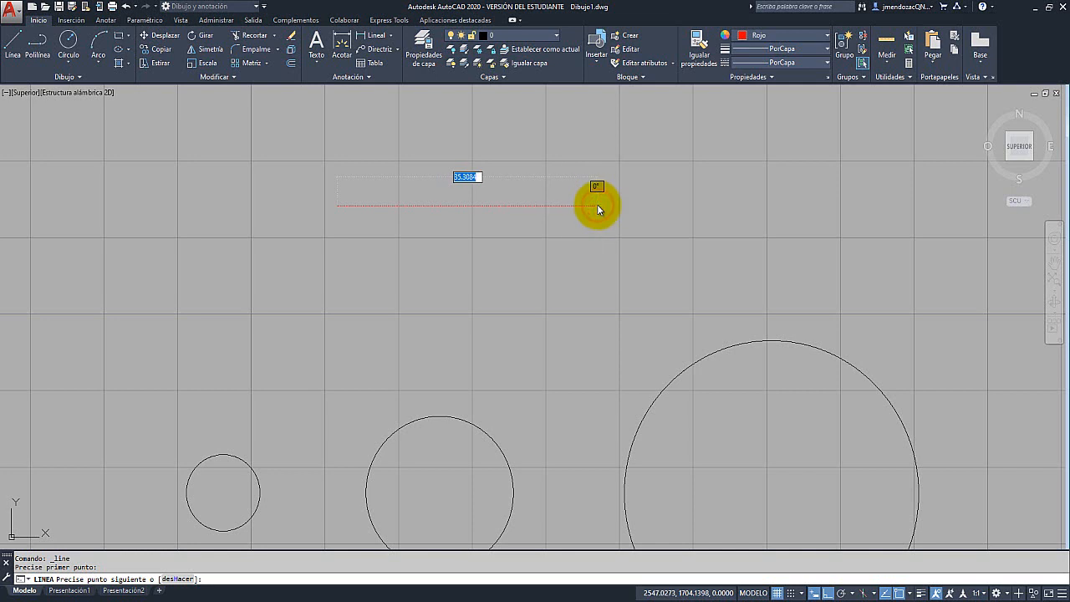
Copy the small circle so that its left quadrant lies on the left endpoint of the red line
key("Escape")
middle_click_drag(546, 264, 535, 282)
left_click(222, 475)
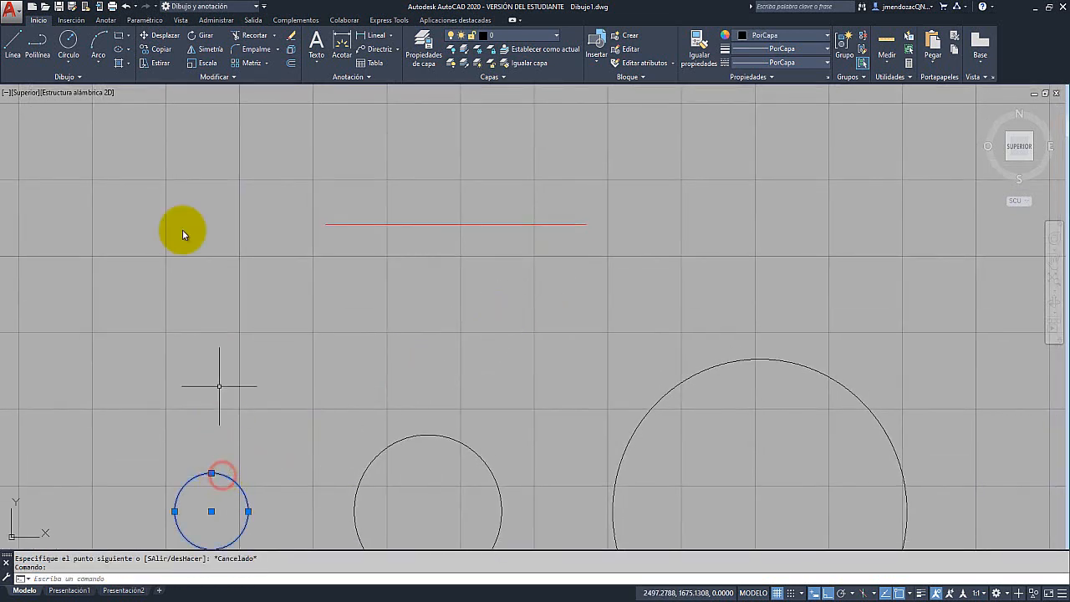
left_click(157, 48)
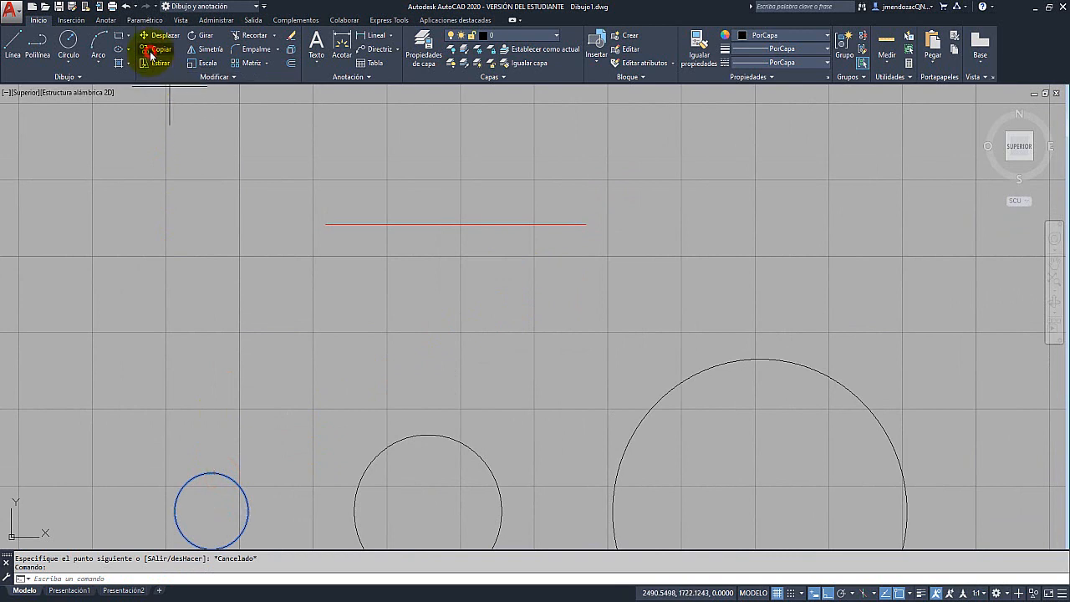
left_click(173, 511)
left_click(327, 222)
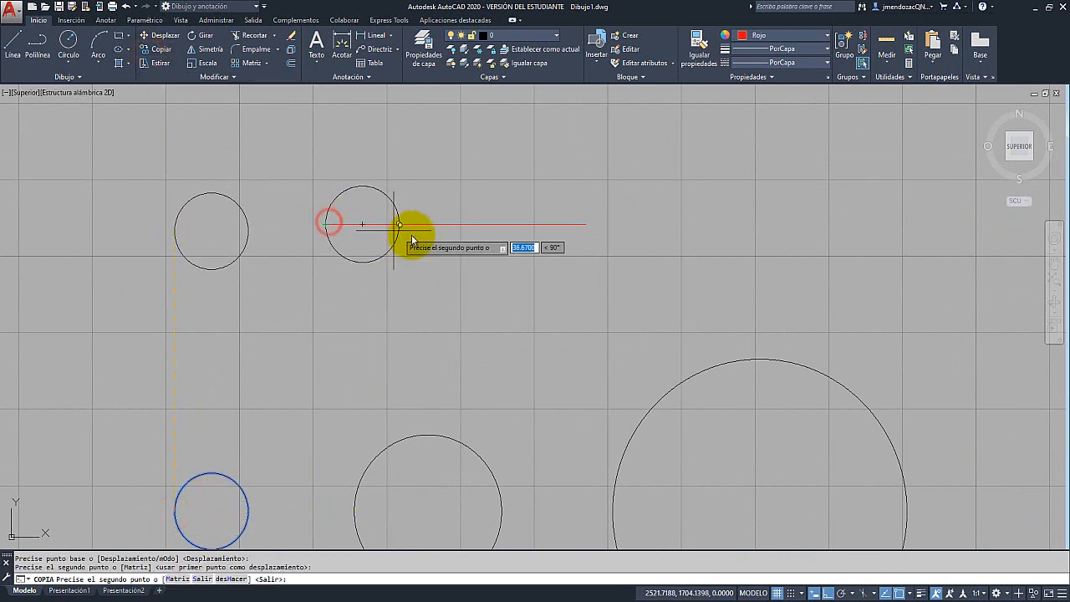
key("Escape")
Scale the copied circle by reference from its left quadrant, using its diameter as reference length and the red line's right endpoint as new length
scroll(425, 248, "up", 3)
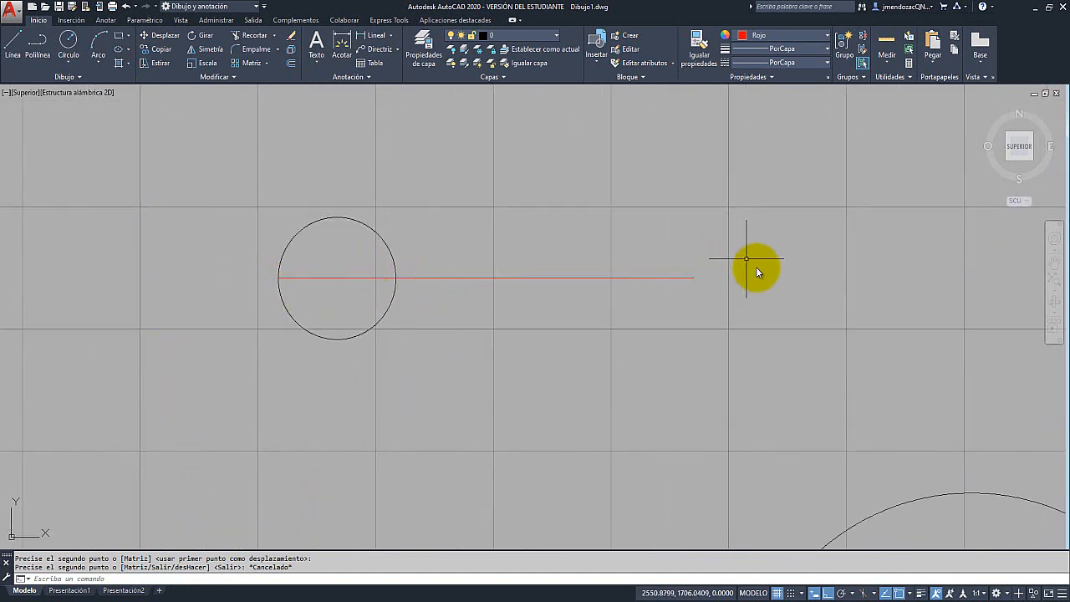
scroll(367, 320, "down", 4)
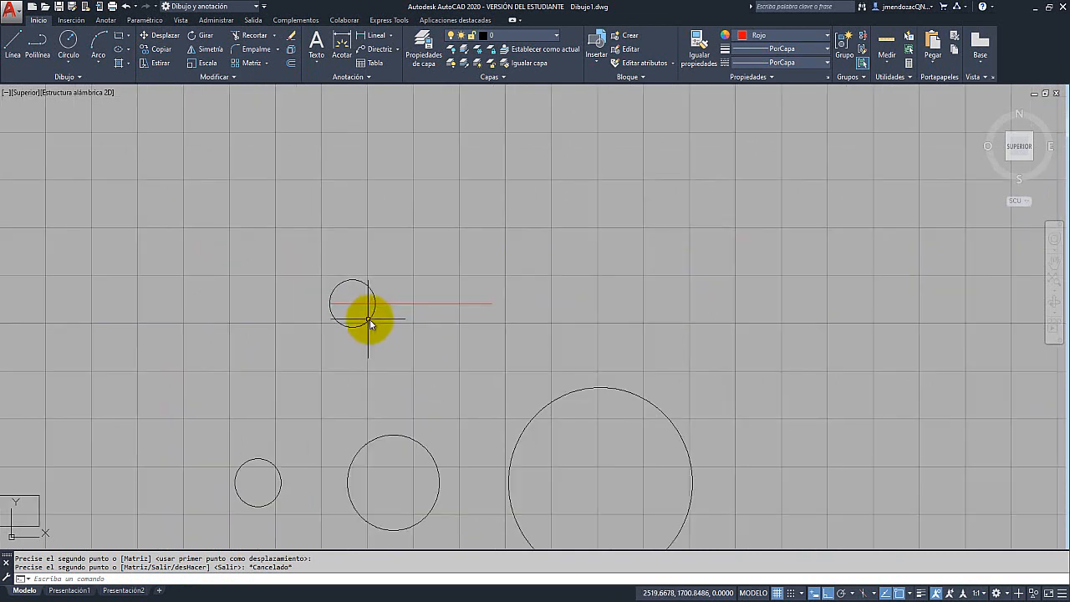
left_click(371, 290)
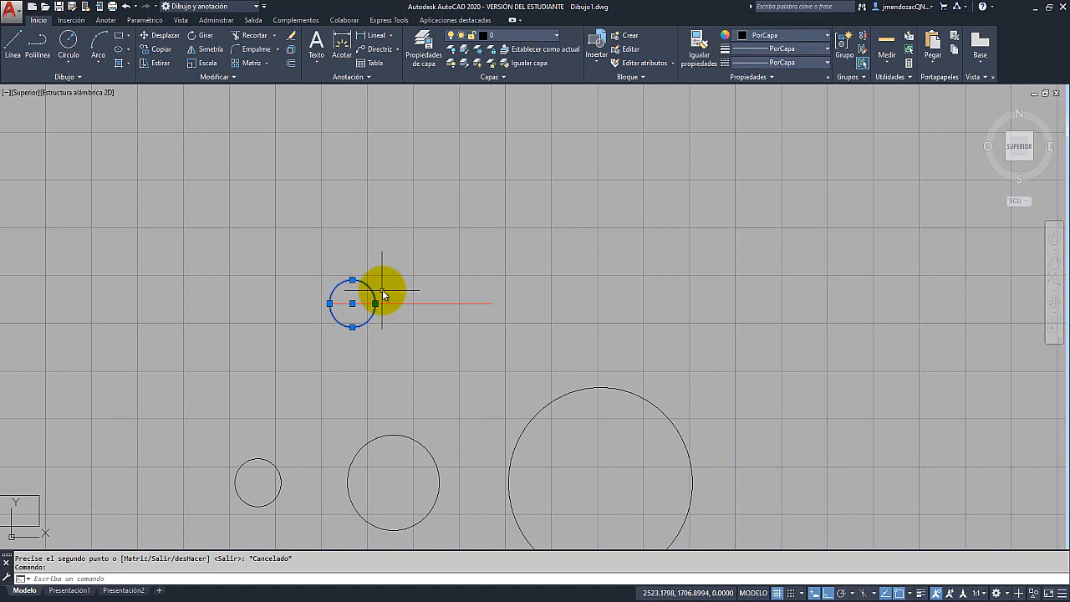
left_click(201, 63)
scroll(326, 313, "up", 2)
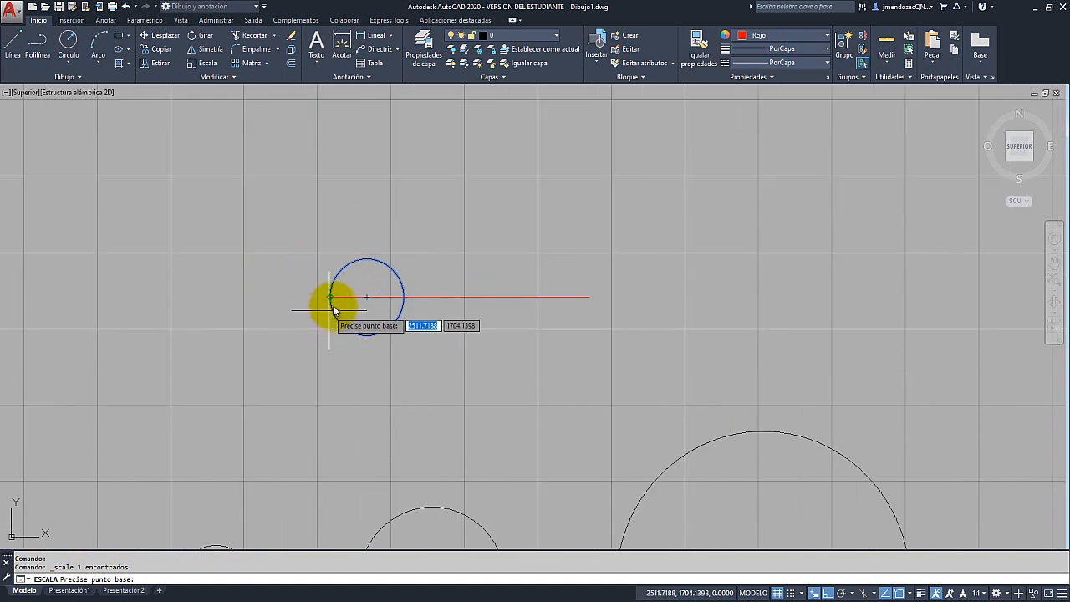
left_click(331, 299)
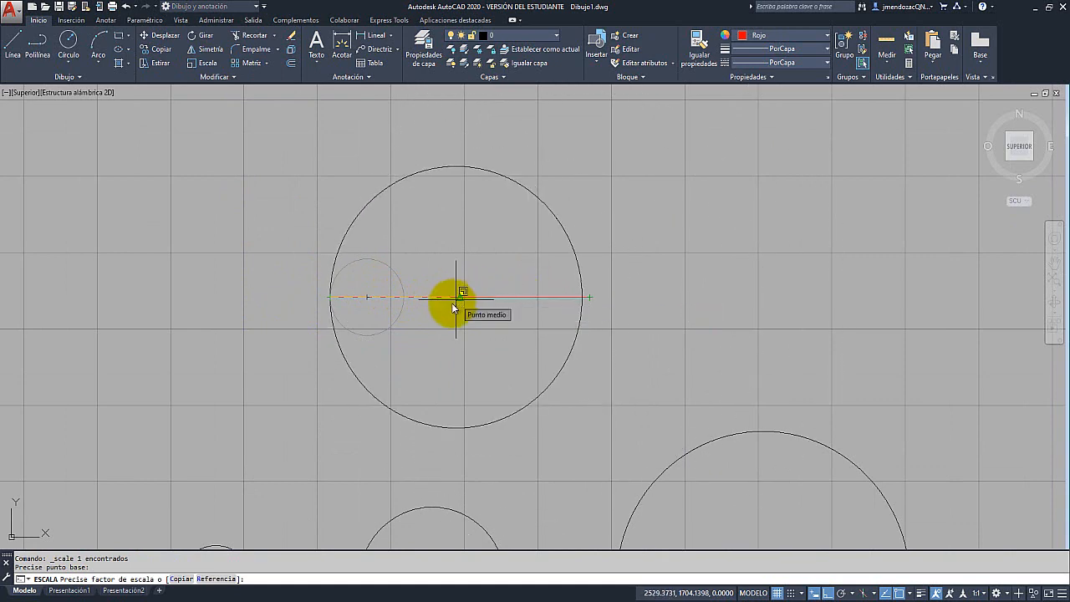
left_click(214, 579)
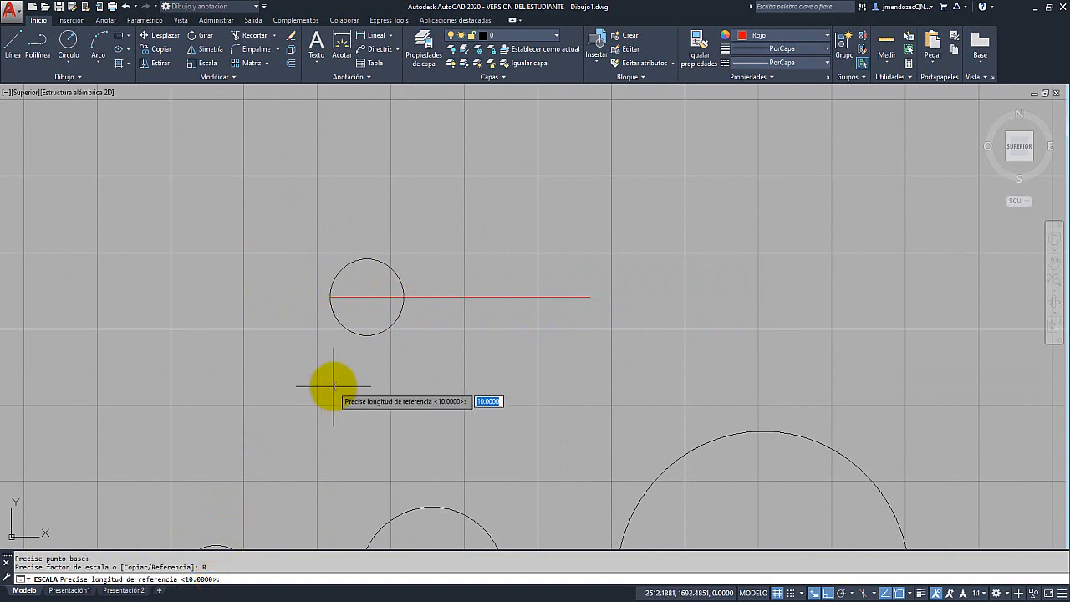
left_click(329, 297)
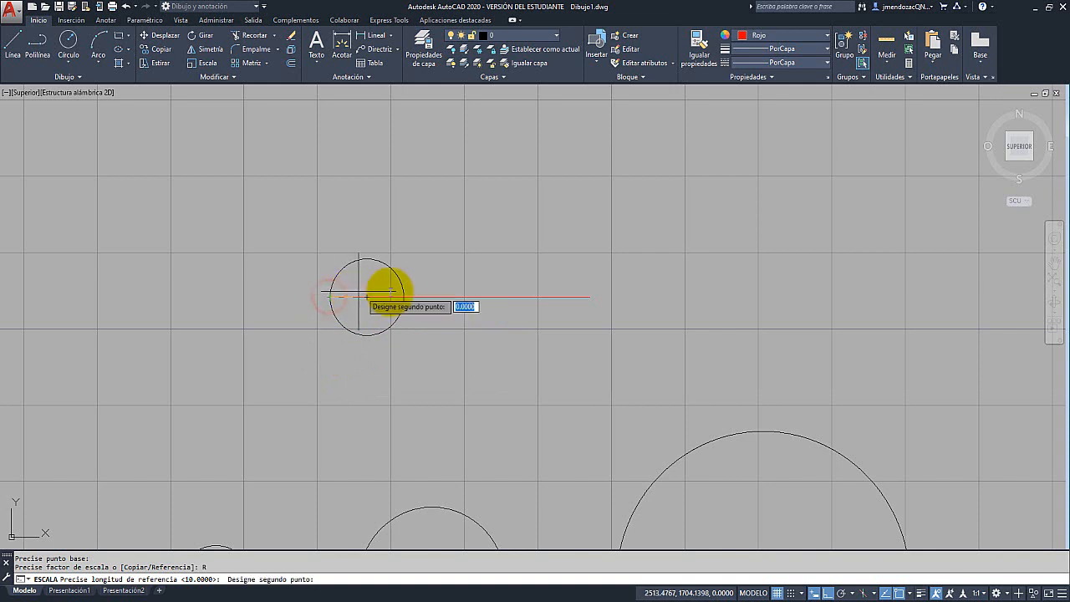
left_click(404, 297)
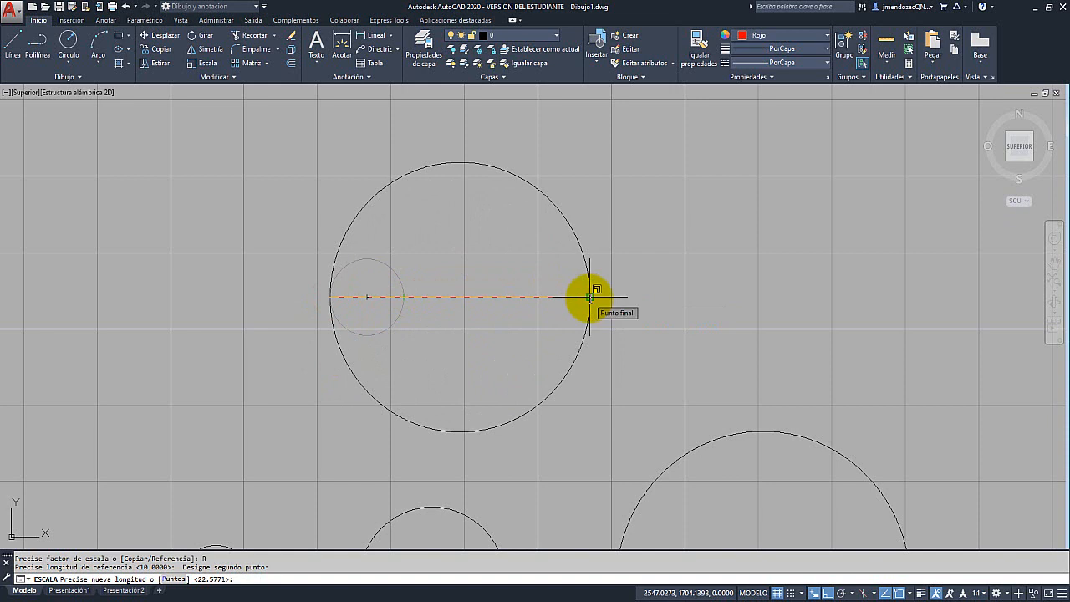
left_click(589, 297)
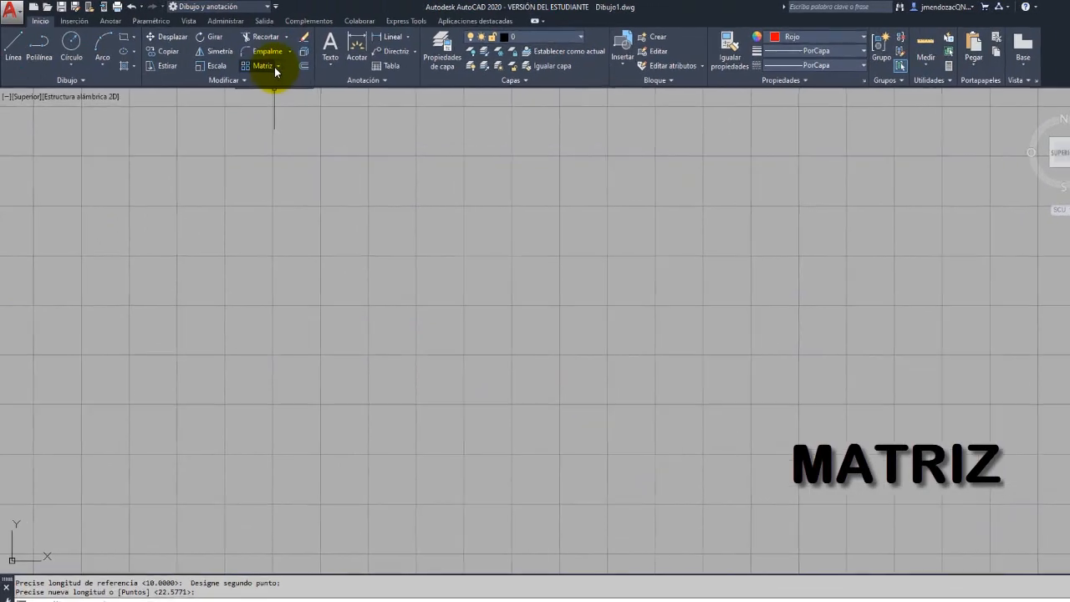
left_click(277, 68)
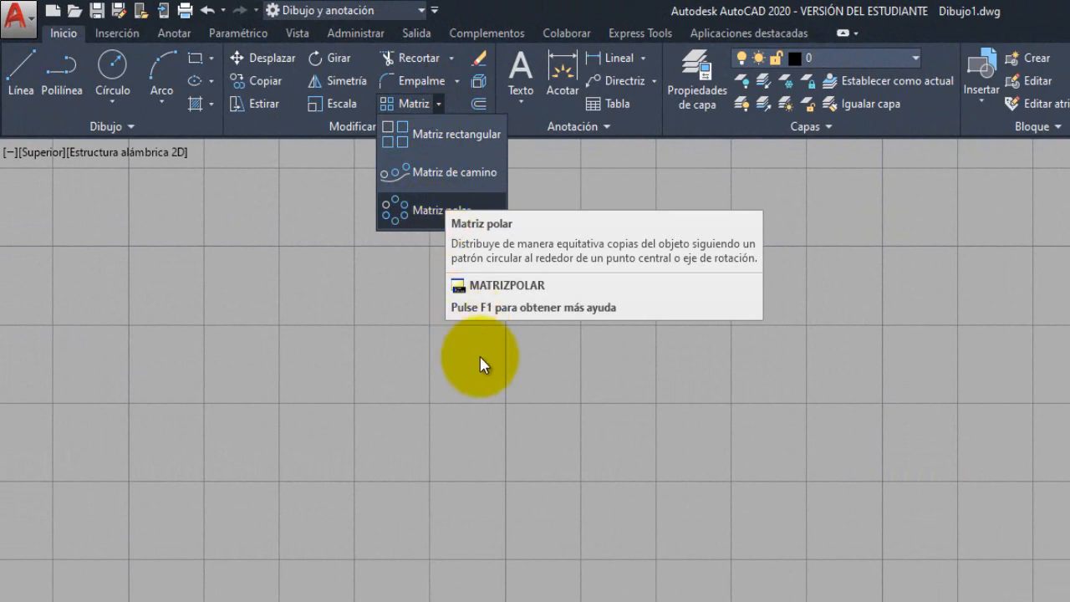
left_click(438, 390)
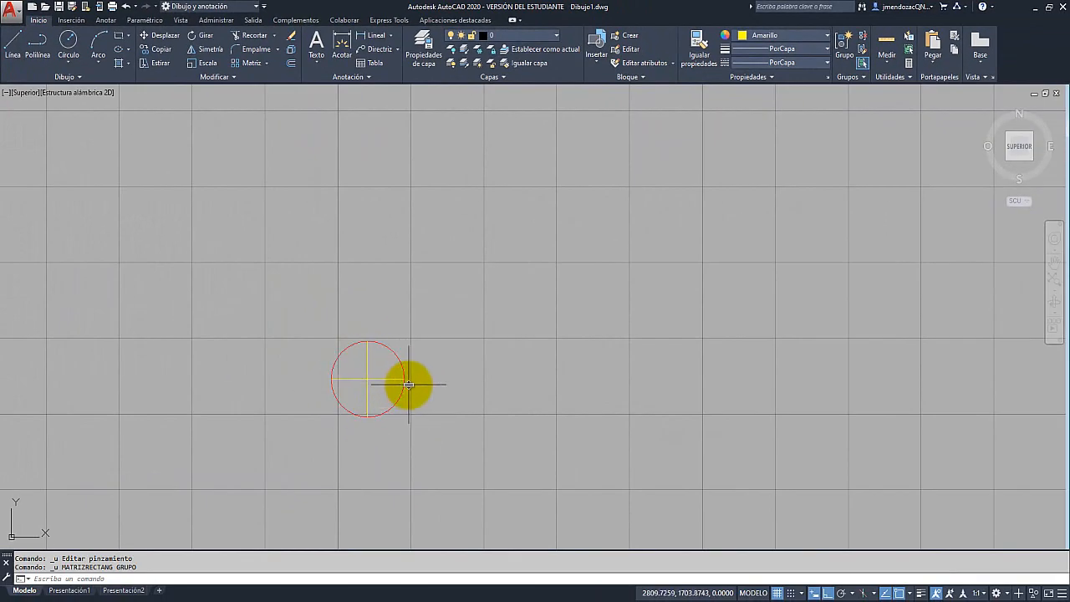
Create a rectangular array of the red circle and its two yellow center lines with 4 columns and 3 rows
middle_click_drag(408, 383, 327, 404)
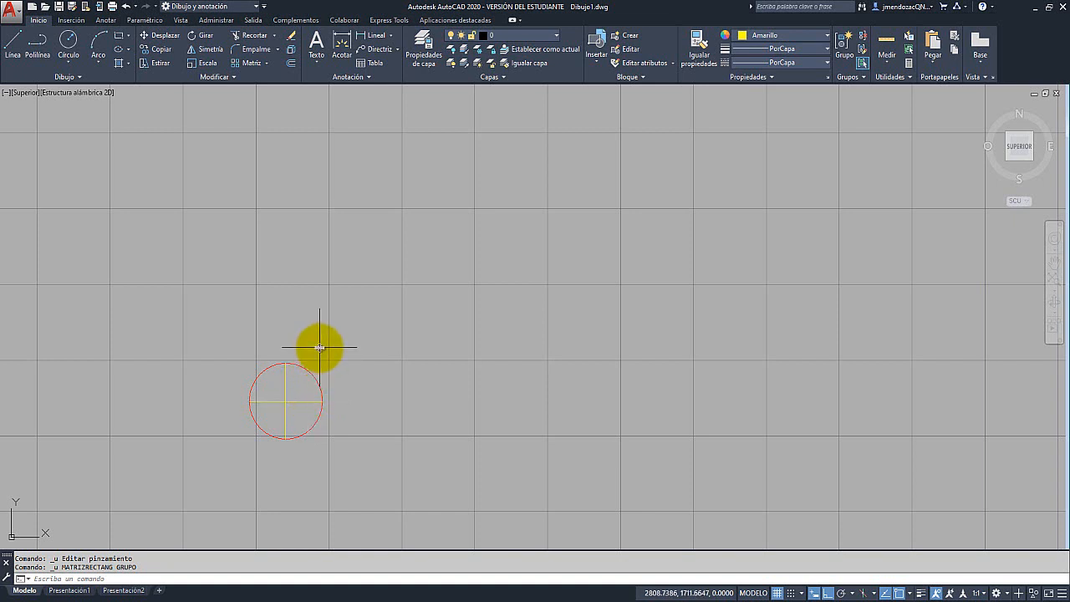
left_click(248, 65)
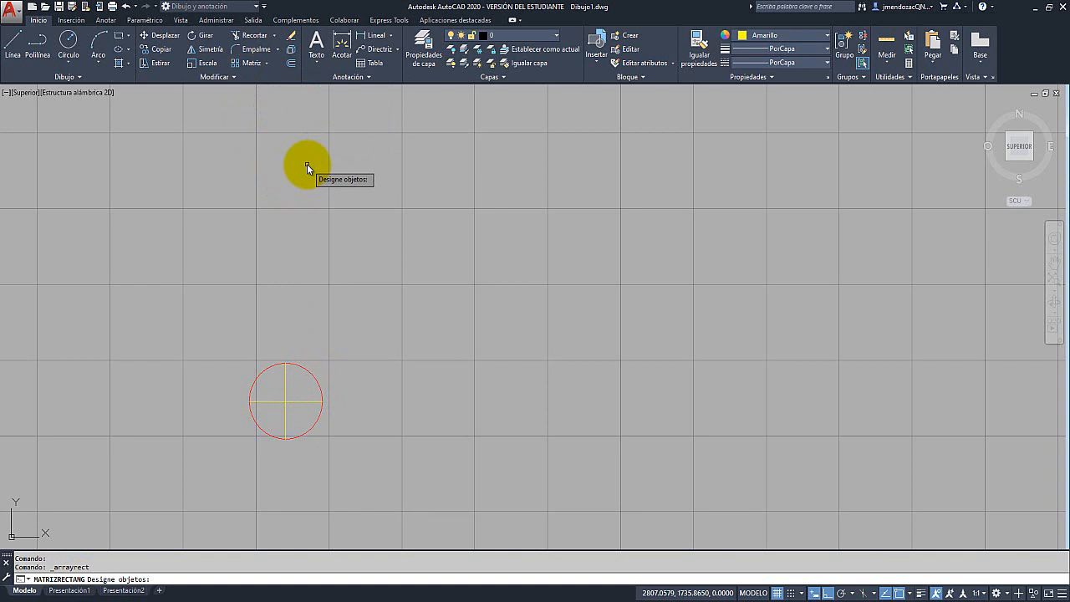
left_click(324, 349)
left_click(229, 463)
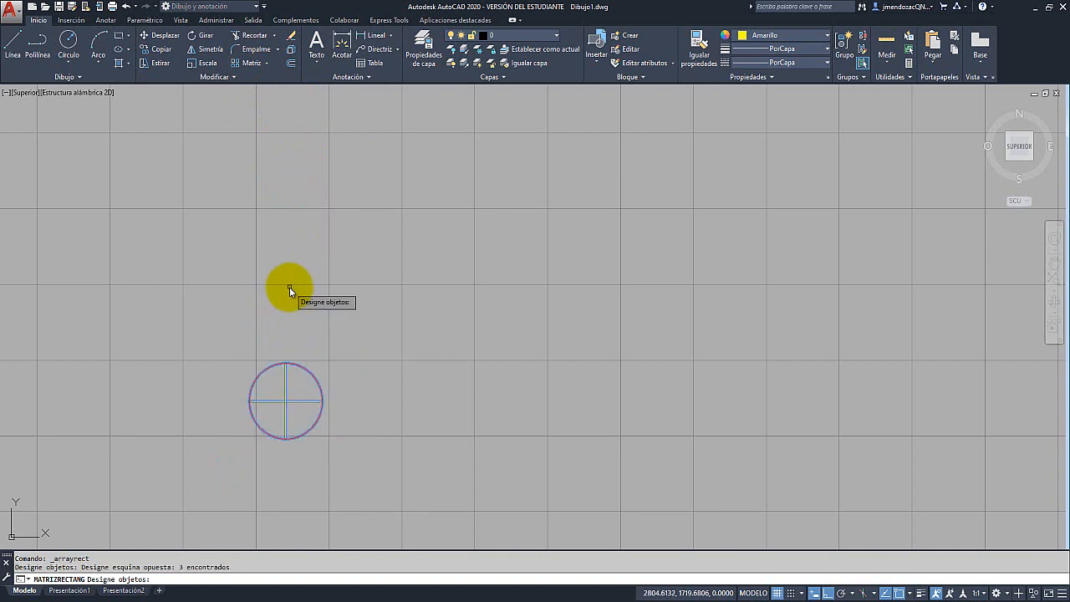
key("Return")
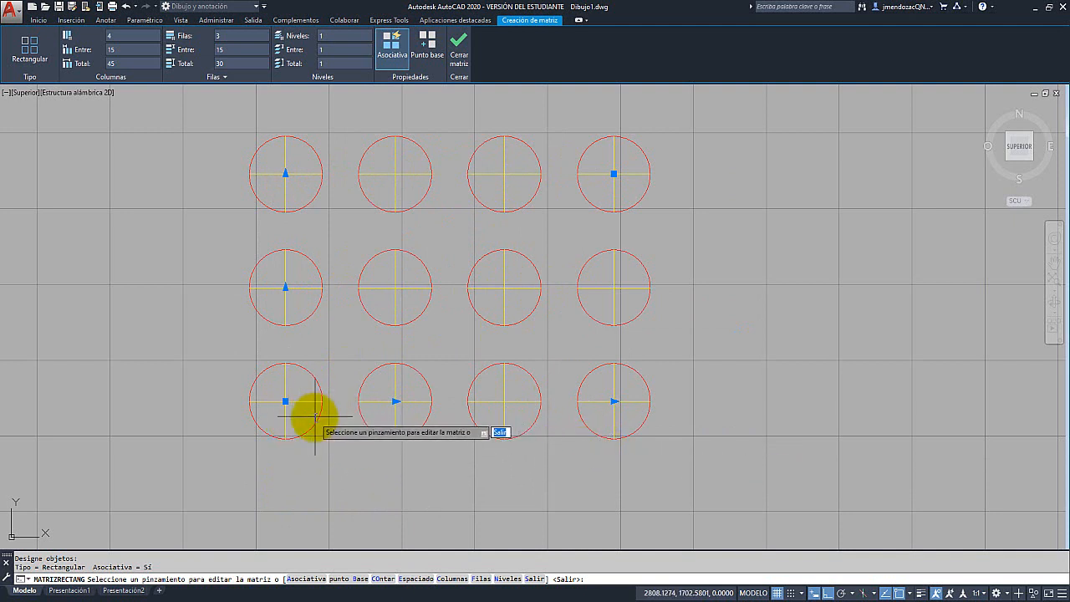
left_click(394, 402)
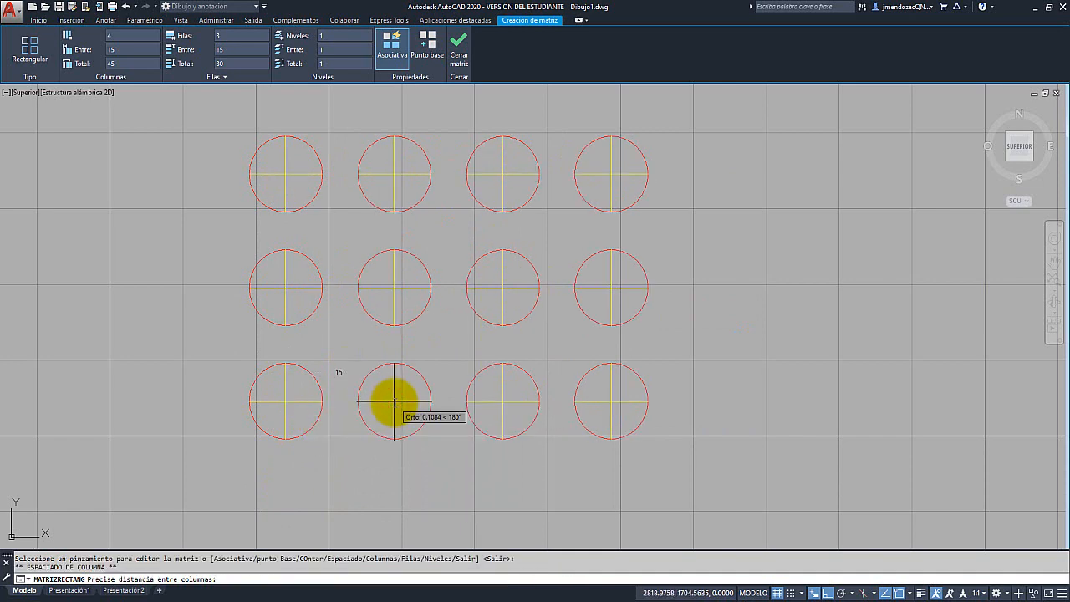
key("Escape")
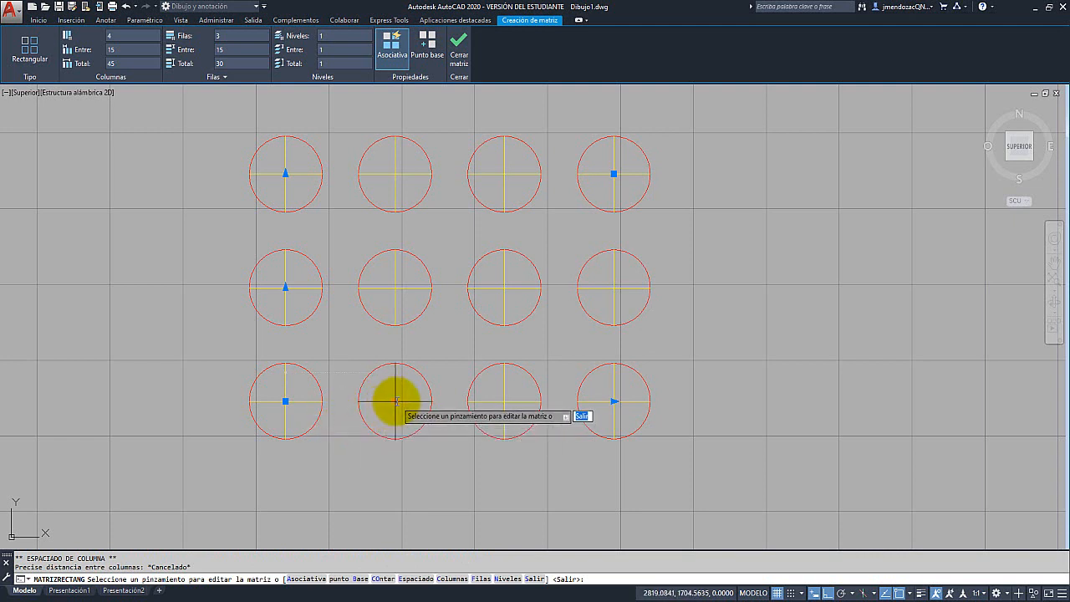
left_click(395, 402)
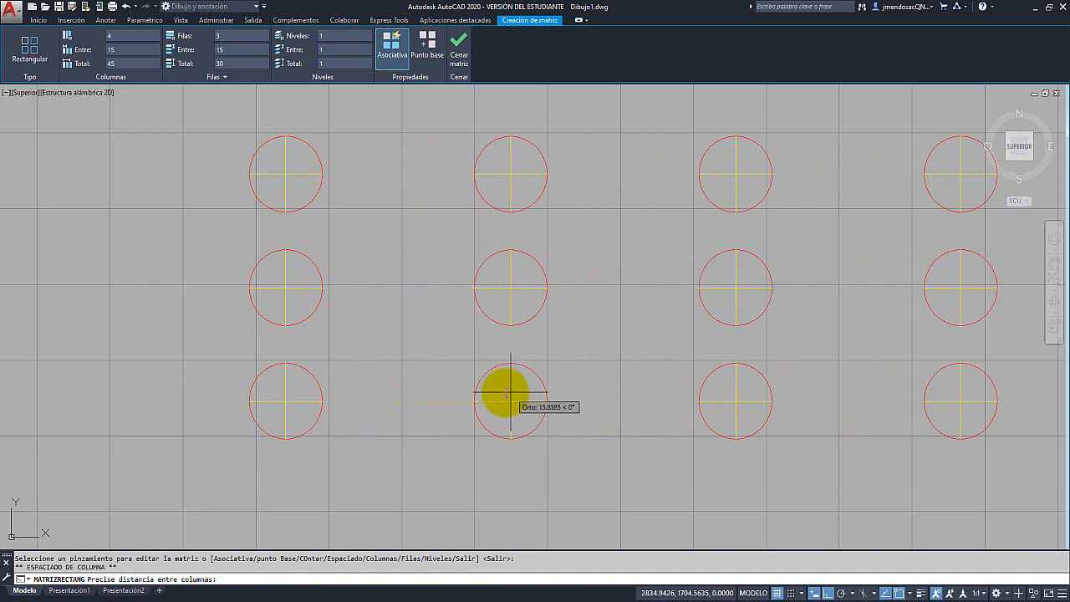
key("Escape")
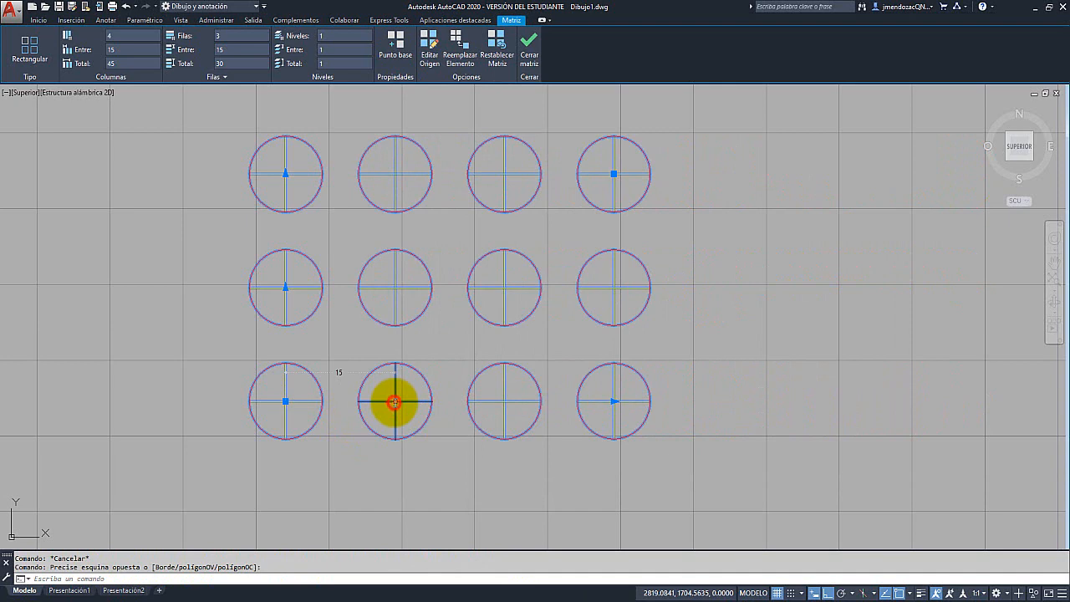
Set the distance between the array's columns to 30 with the column spacing grip
left_click(393, 401)
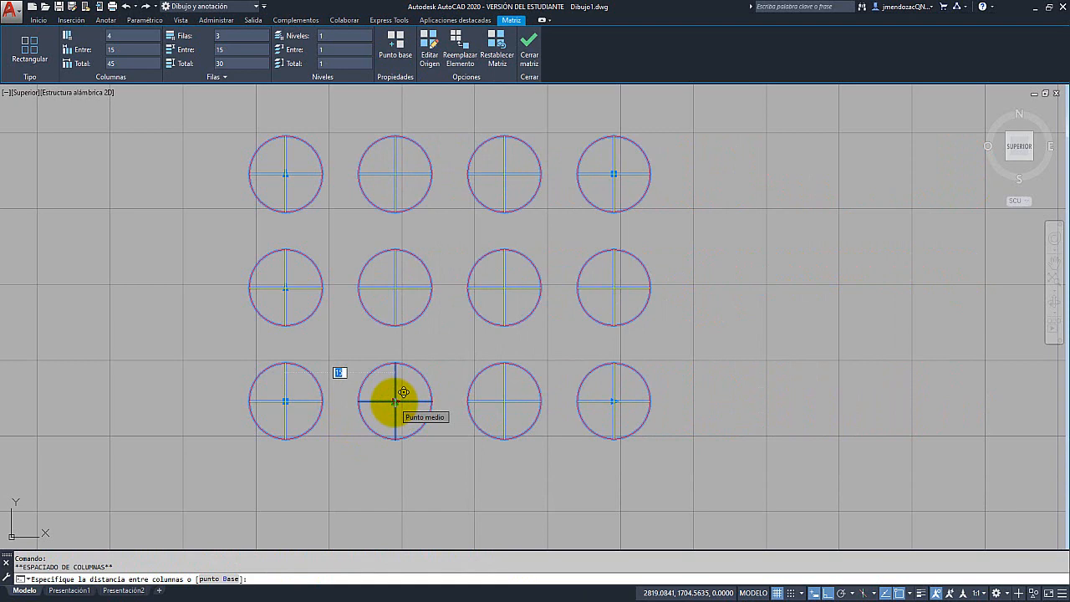
type("3")
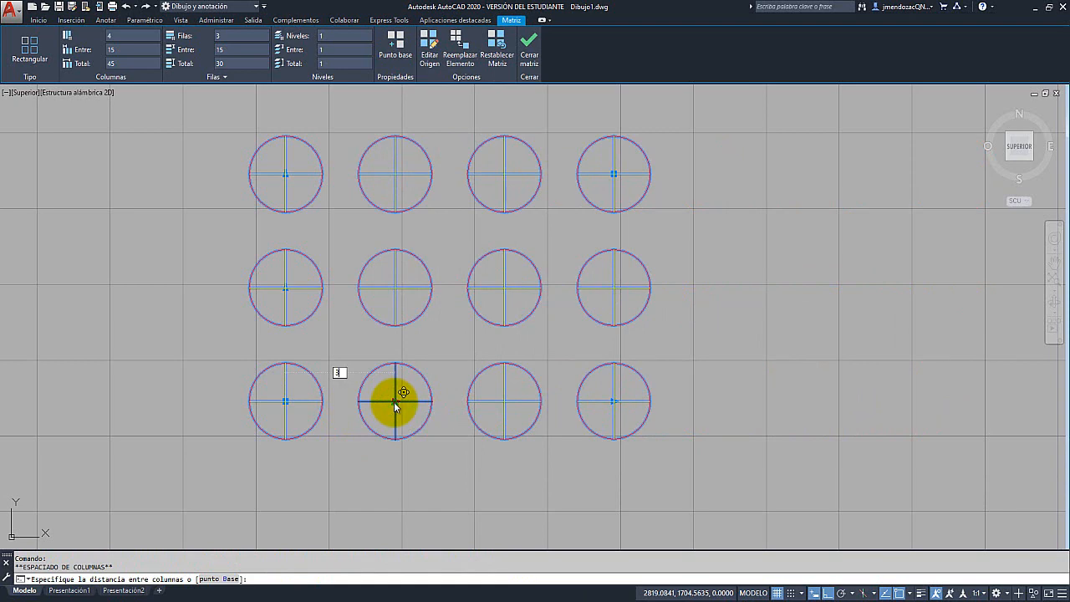
type("0")
key("Return")
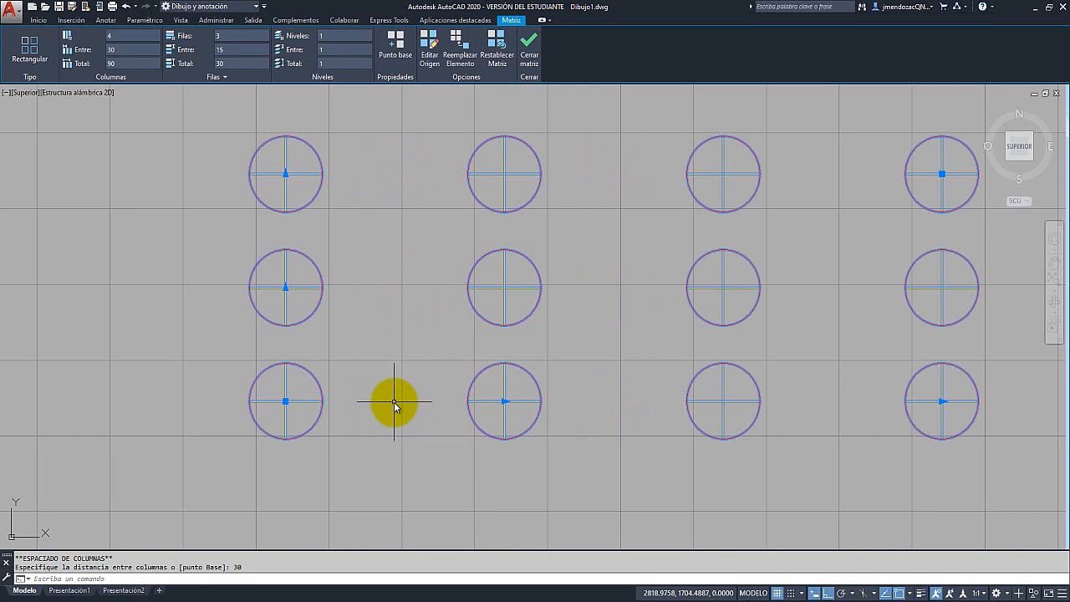
Set the distance between the array's rows to 20 with the row spacing grip
middle_click_drag(394, 401, 309, 419)
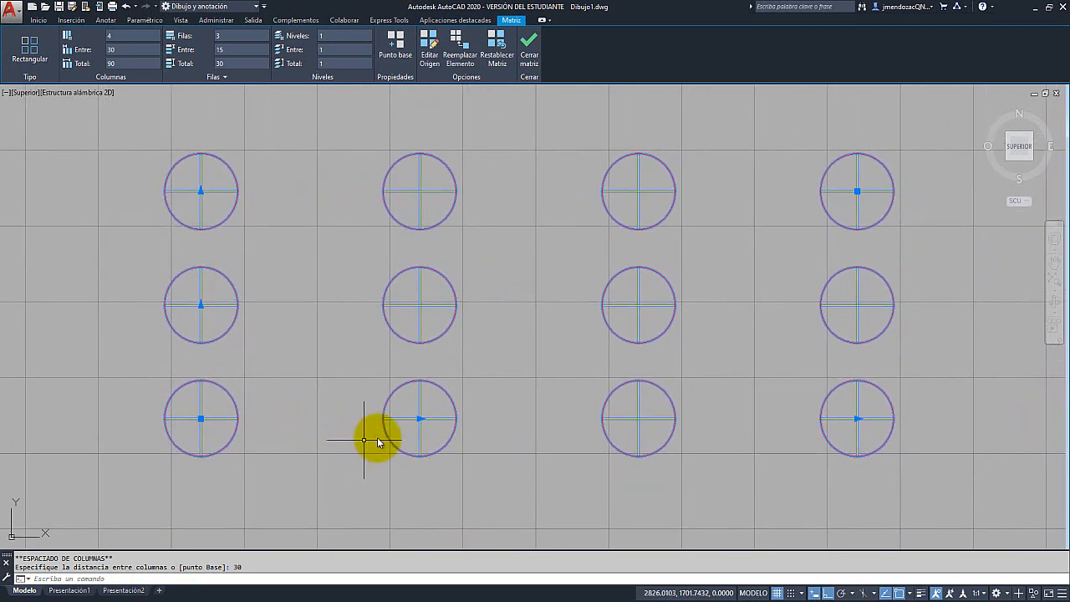
middle_click_drag(373, 435, 369, 495)
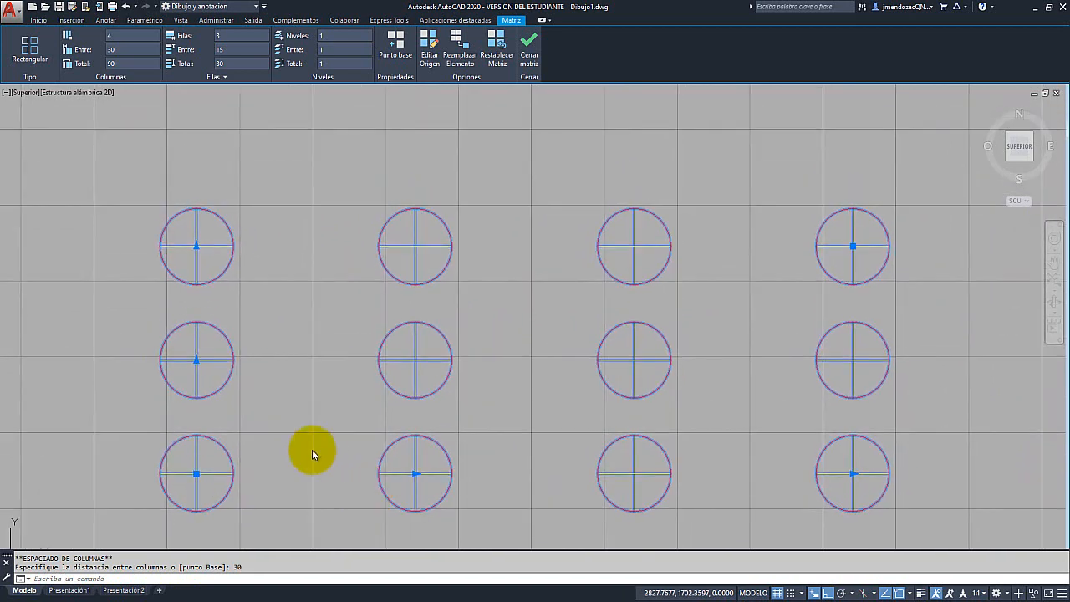
left_click(194, 359)
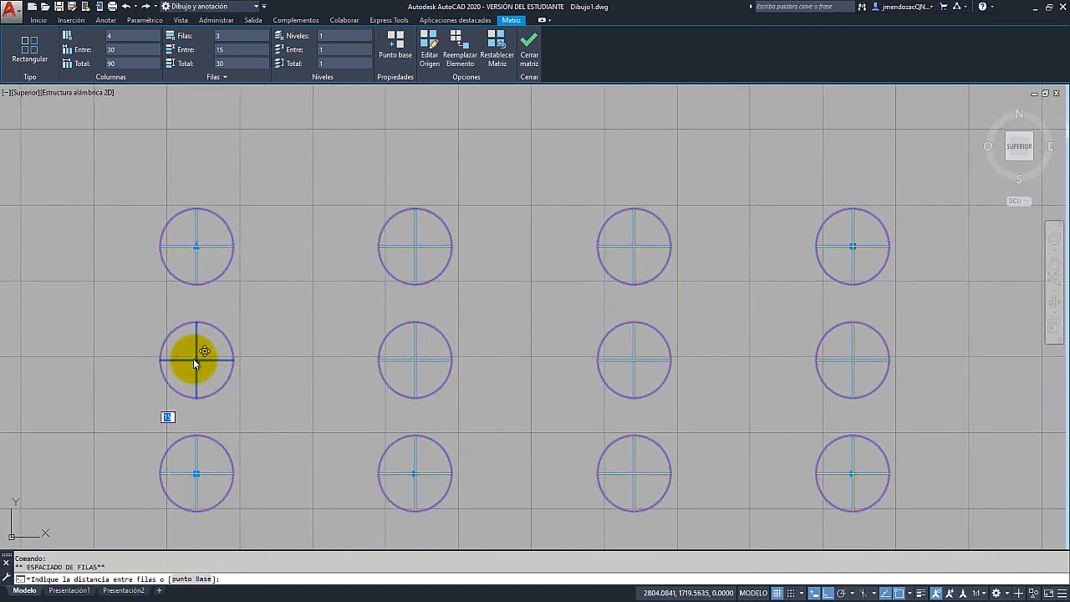
type("20")
key("Return")
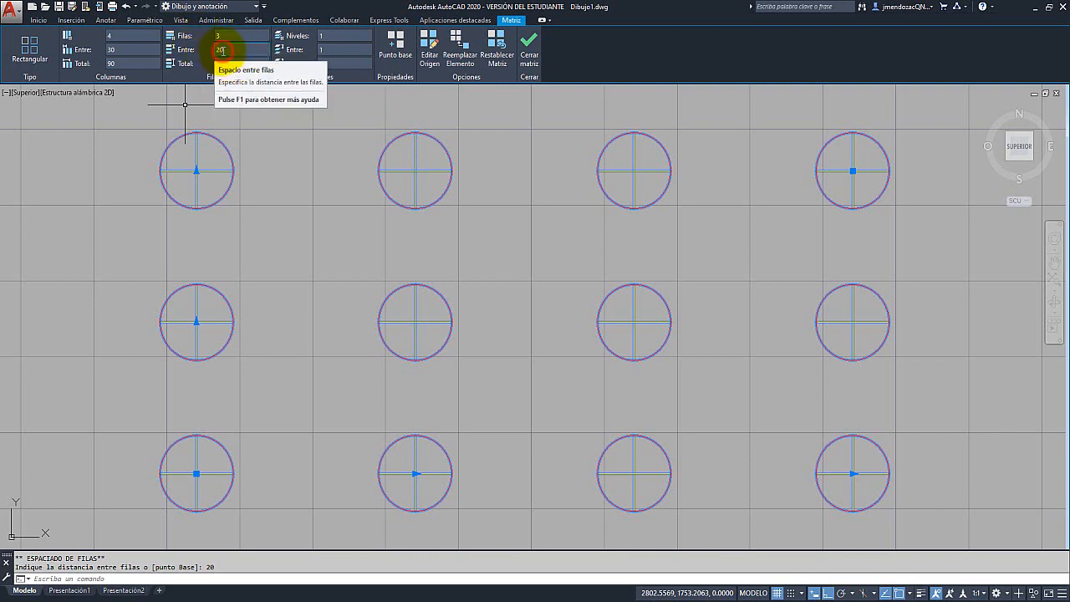
Set the array's row spacing to 15 in its row properties
left_click(222, 50)
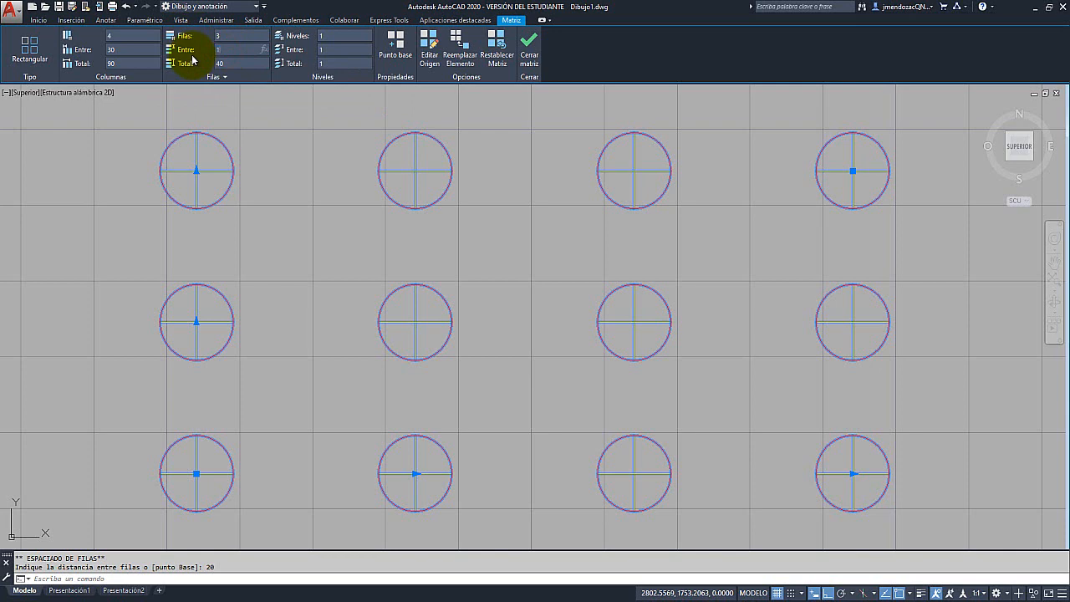
key("Return")
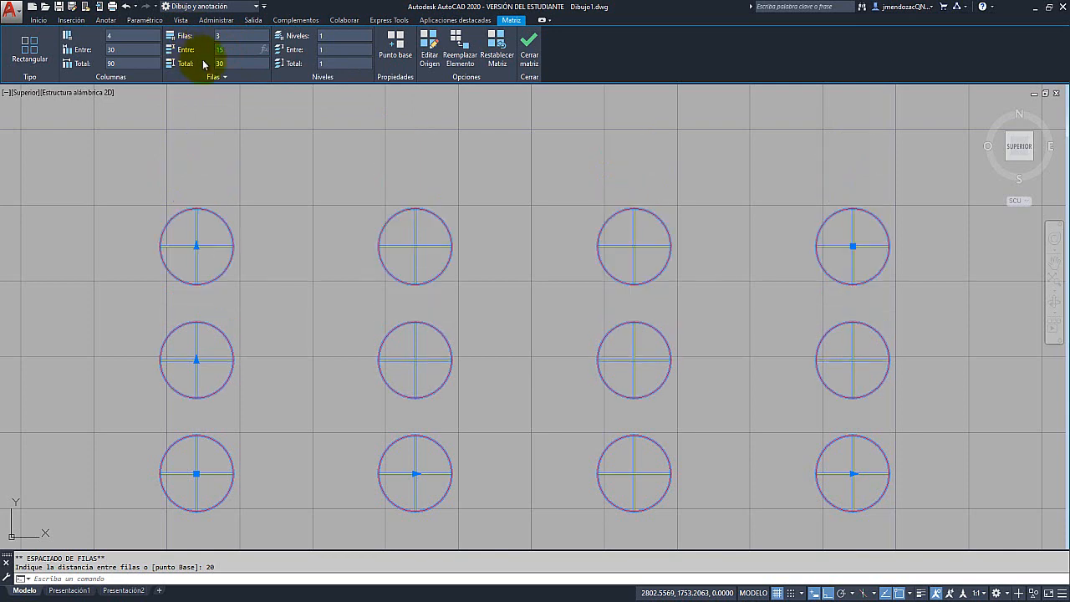
left_click(370, 441)
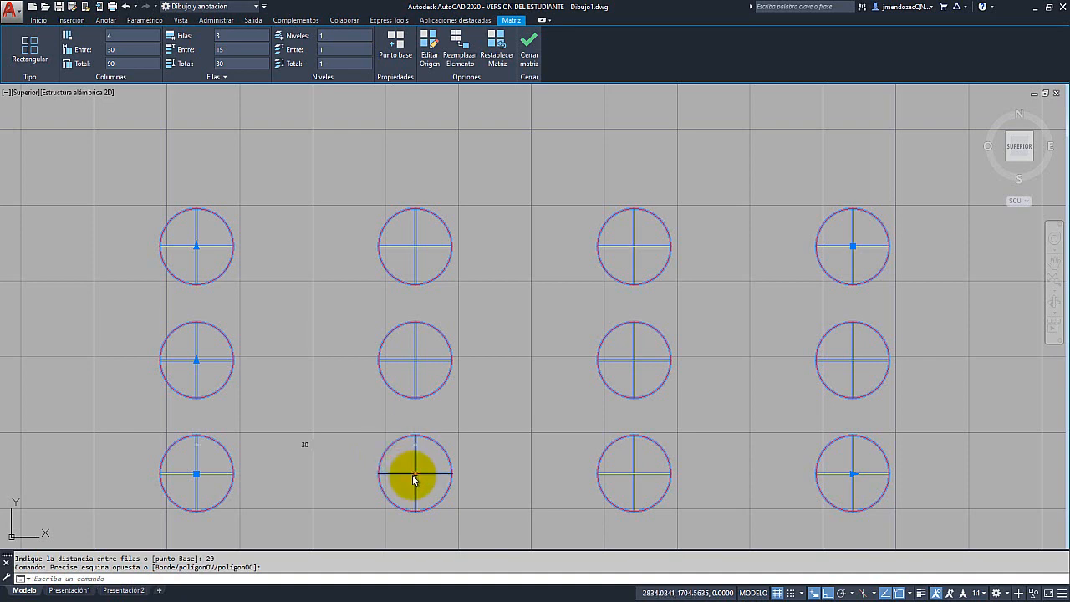
Set the array's column spacing to 15 in its column properties
left_click(413, 473)
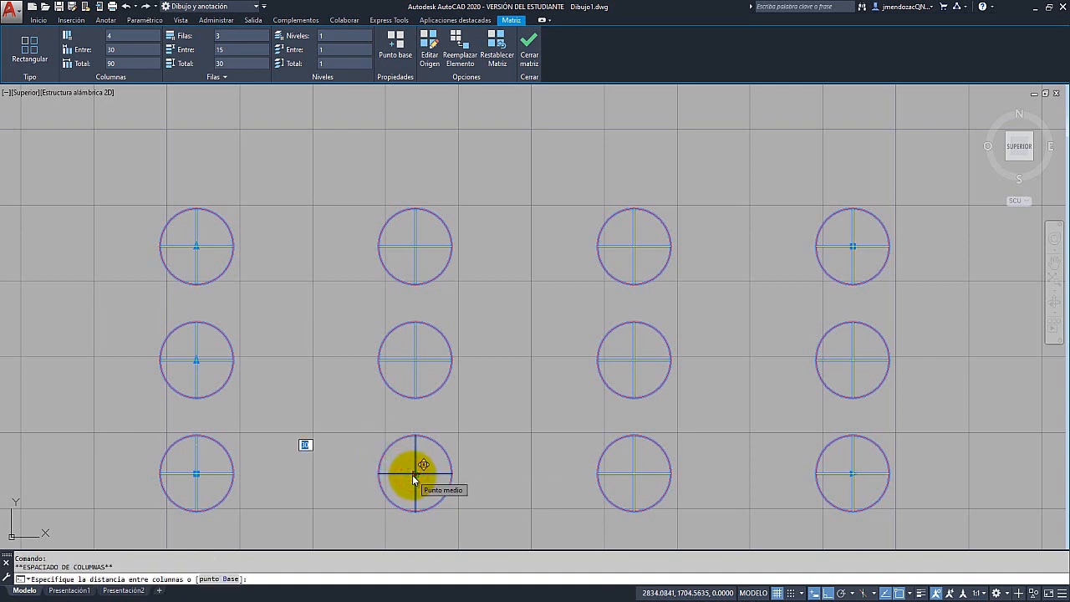
key("Escape")
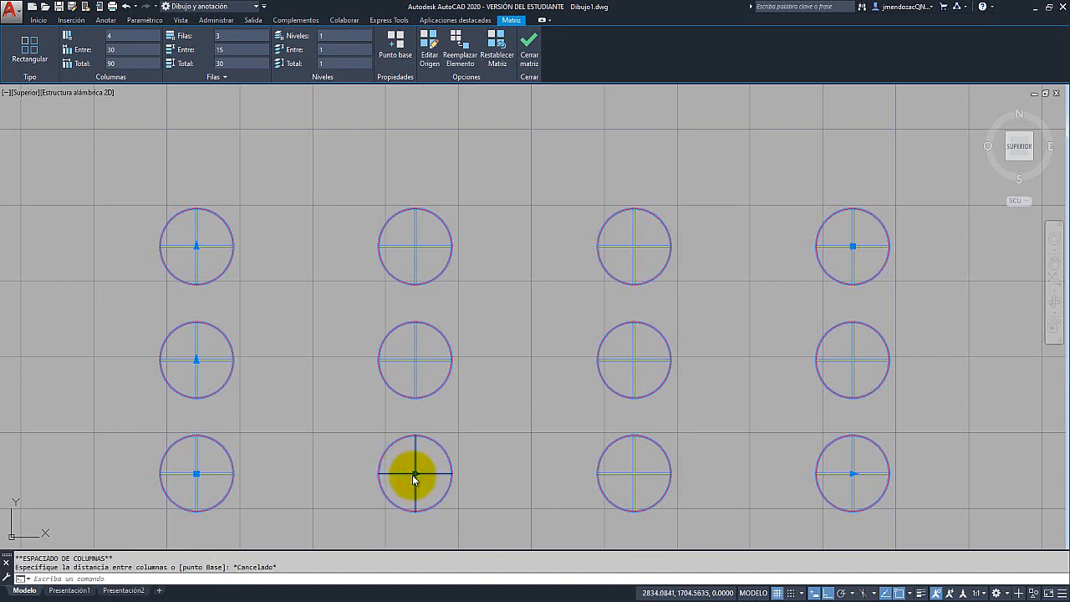
left_click(117, 51)
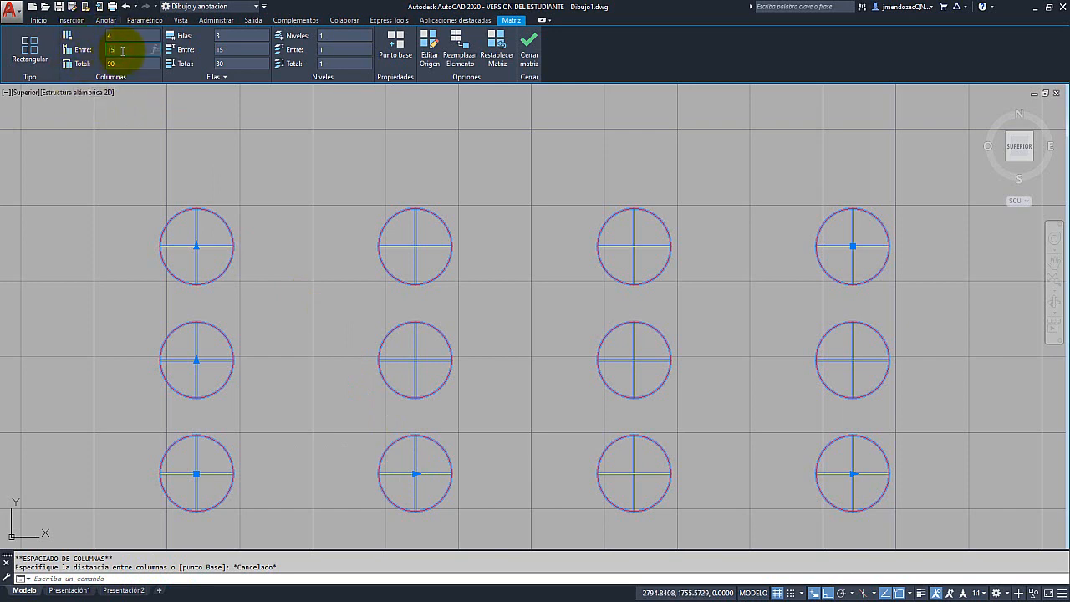
type("15")
key("Return")
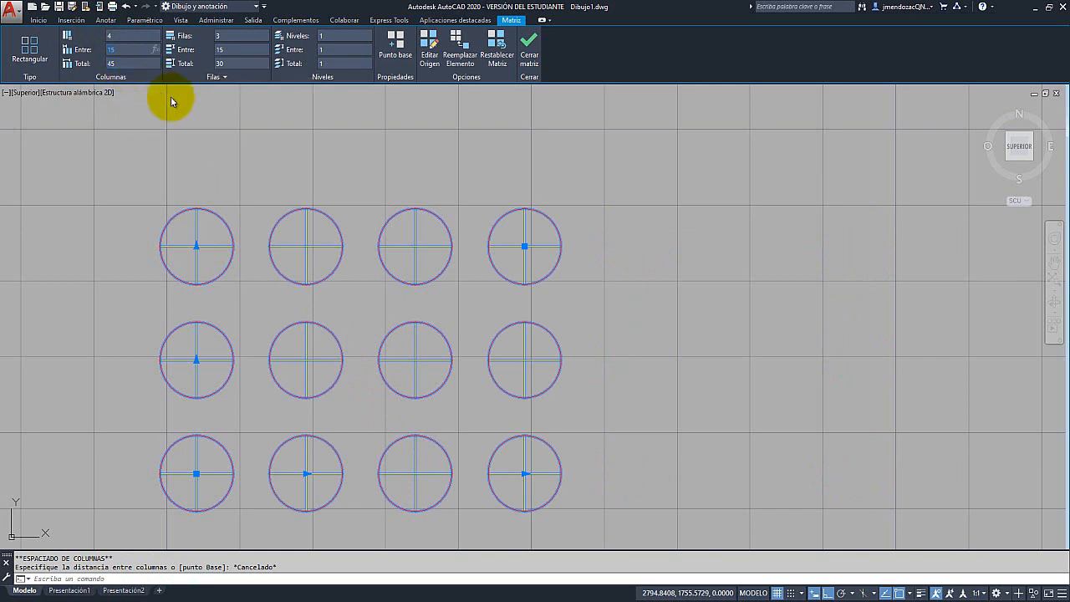
Extend the array to 7 columns and 4 rows with the column count and row count grips
middle_click_drag(341, 236, 383, 233)
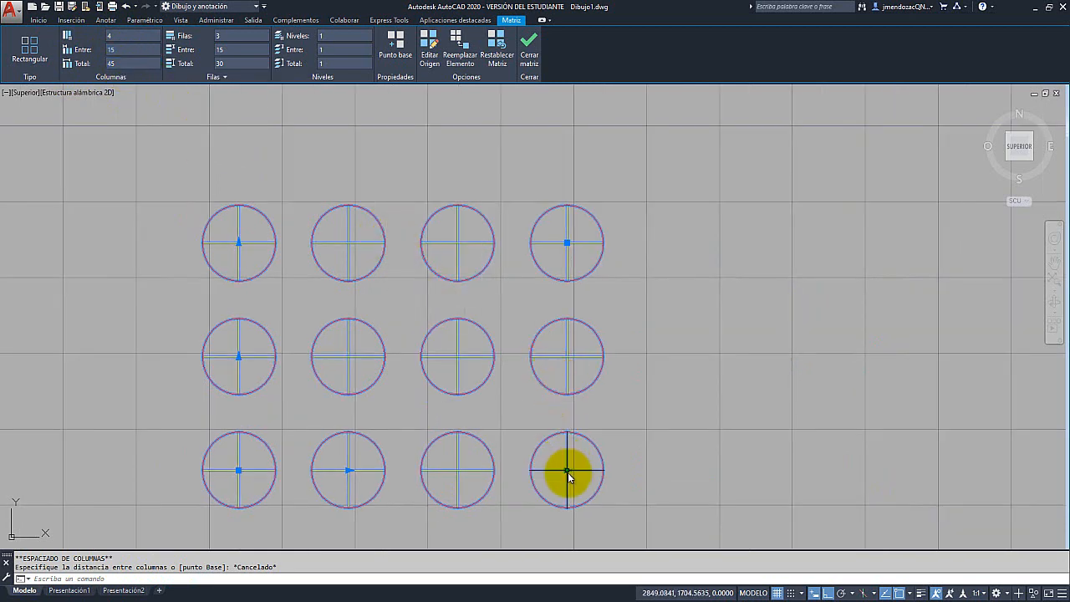
mouse_move(569, 473)
left_click(625, 492)
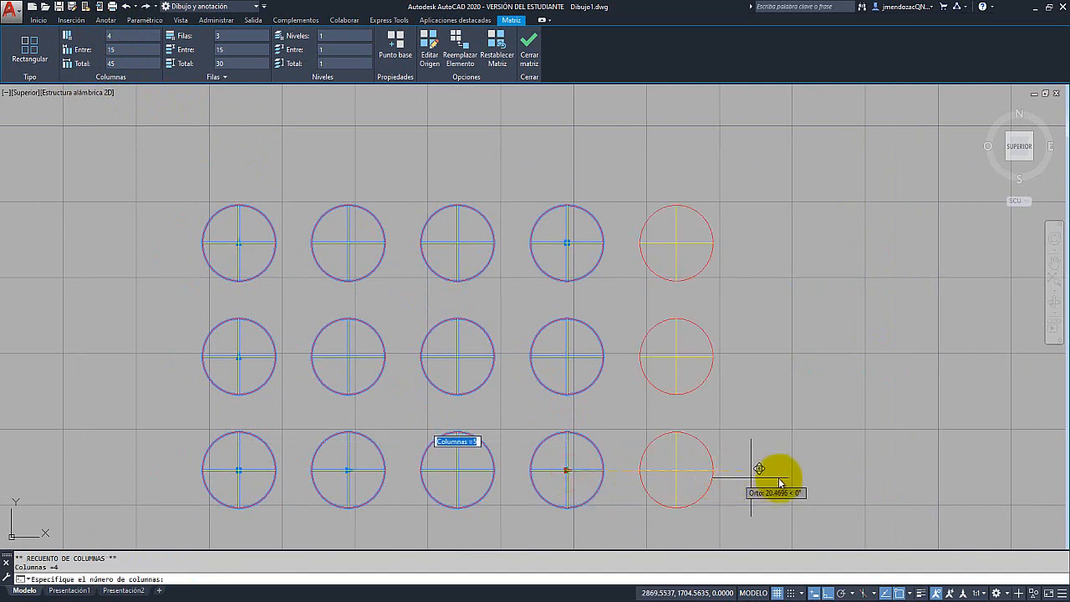
left_click(917, 482)
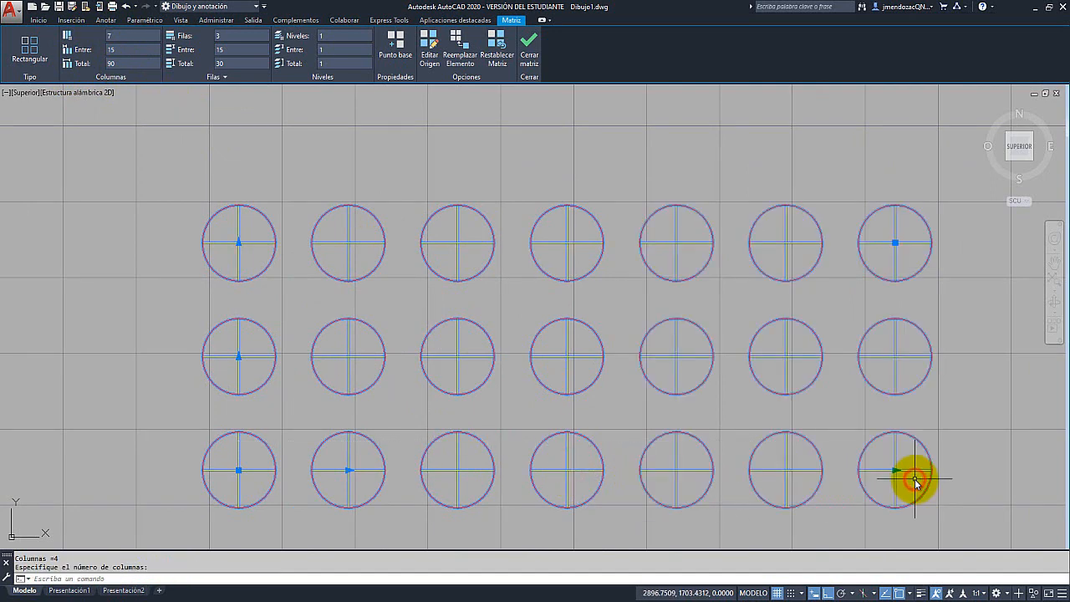
left_click(238, 243)
left_click(239, 100)
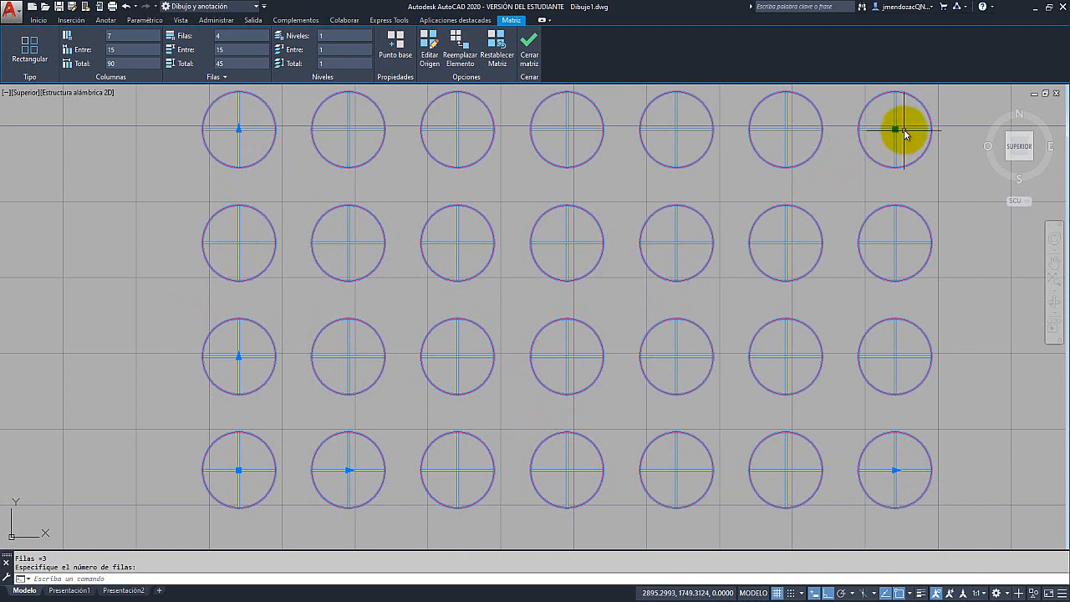
With Ortho off, resize the array with its corner grip to 4 columns by 2 rows, and to 6 columns by 4 rows
mouse_move(893, 130)
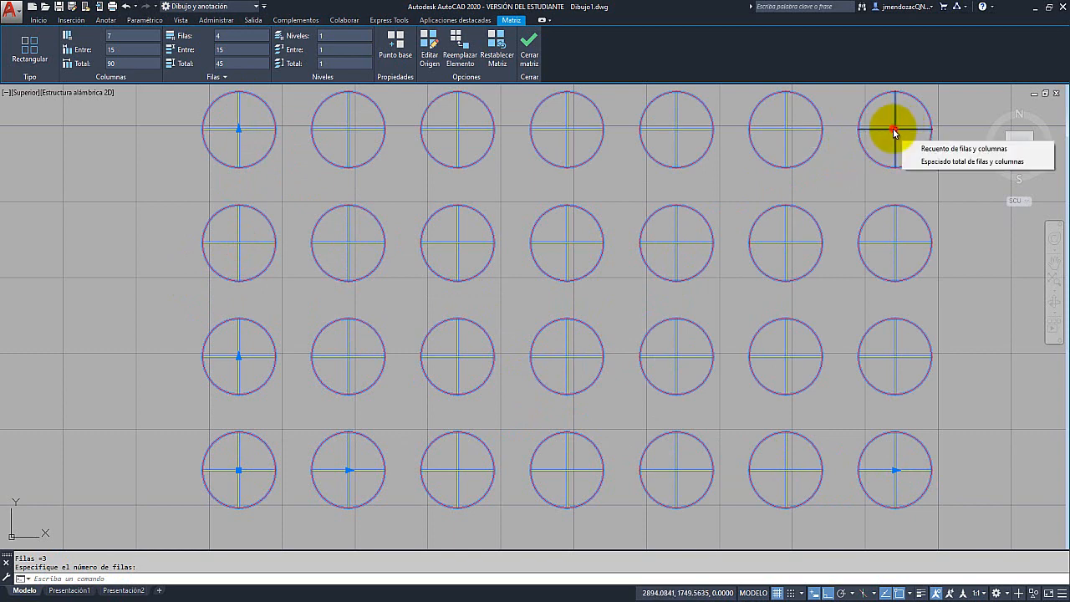
left_click(893, 129)
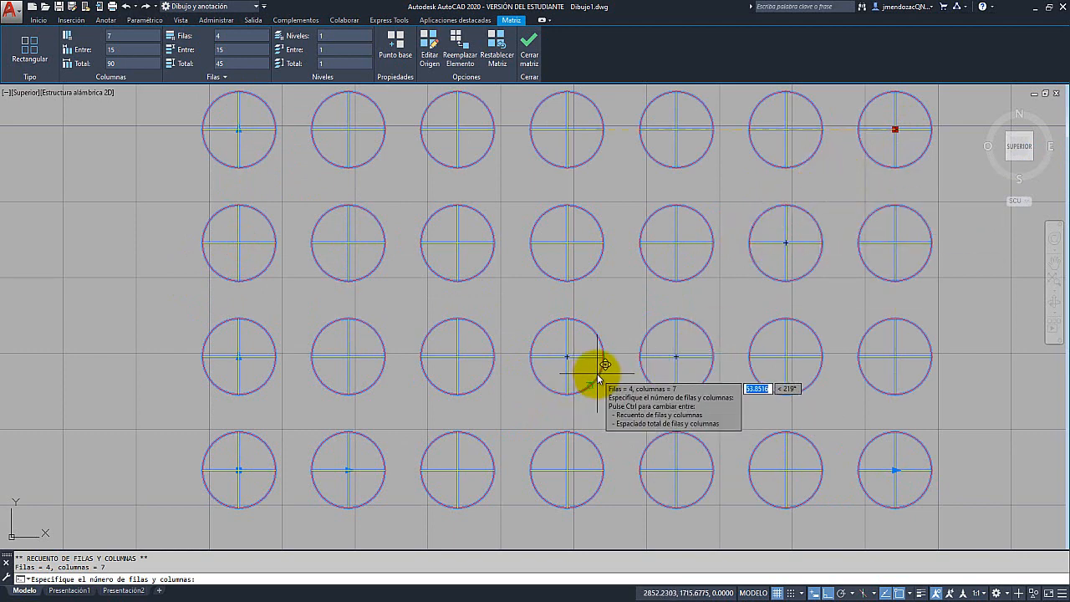
key("F8")
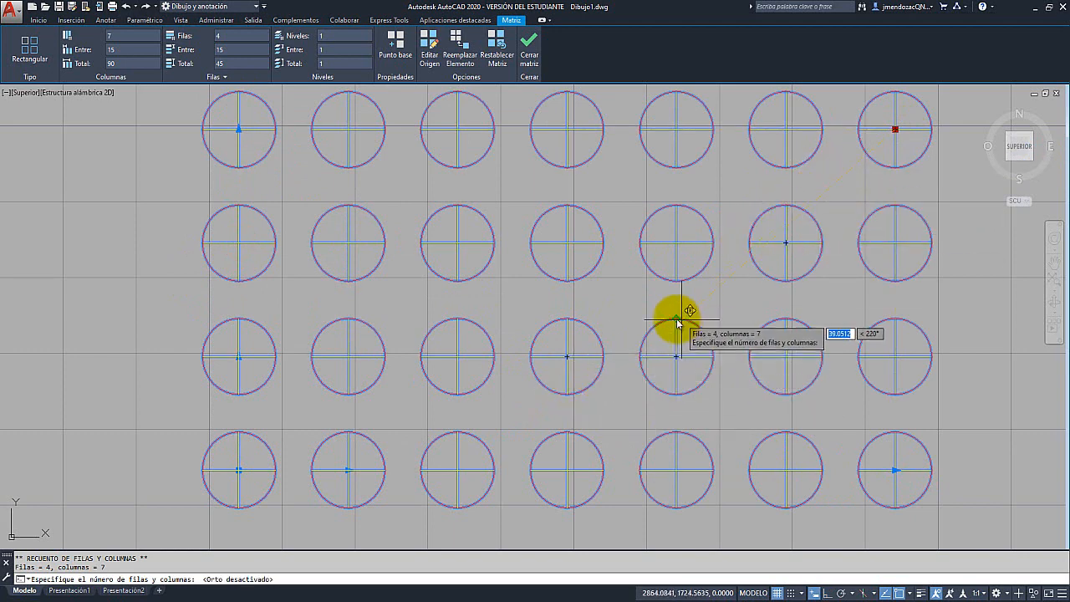
left_click(566, 357)
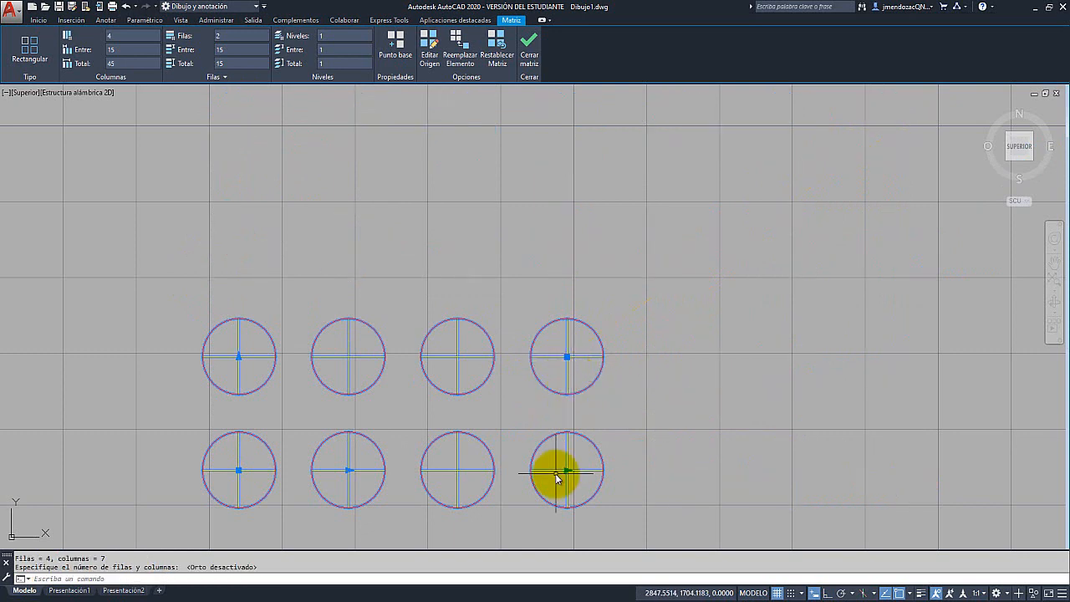
left_click(567, 357)
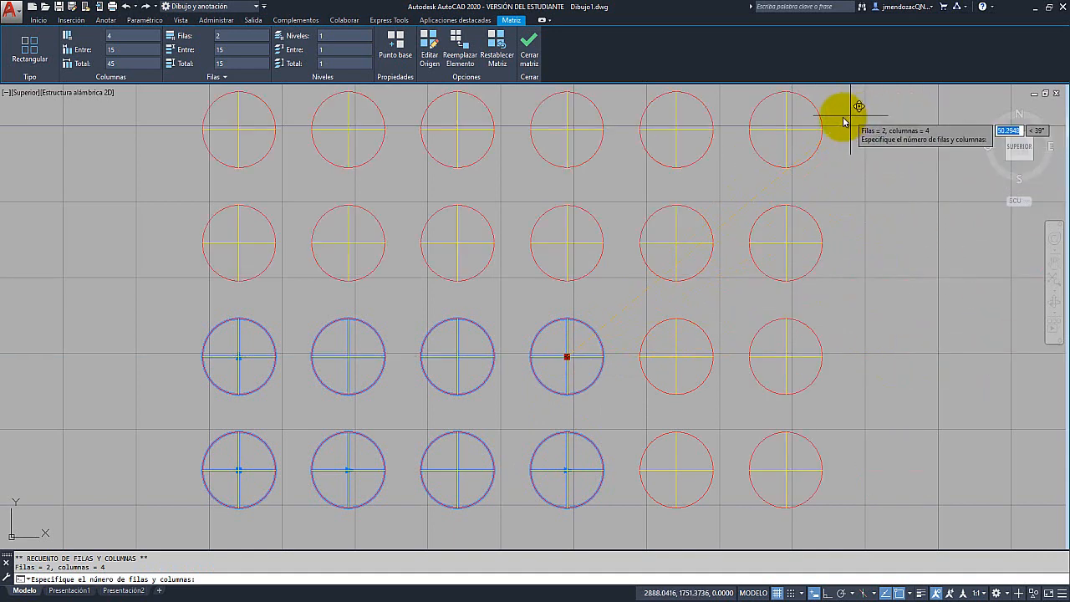
left_click(840, 123)
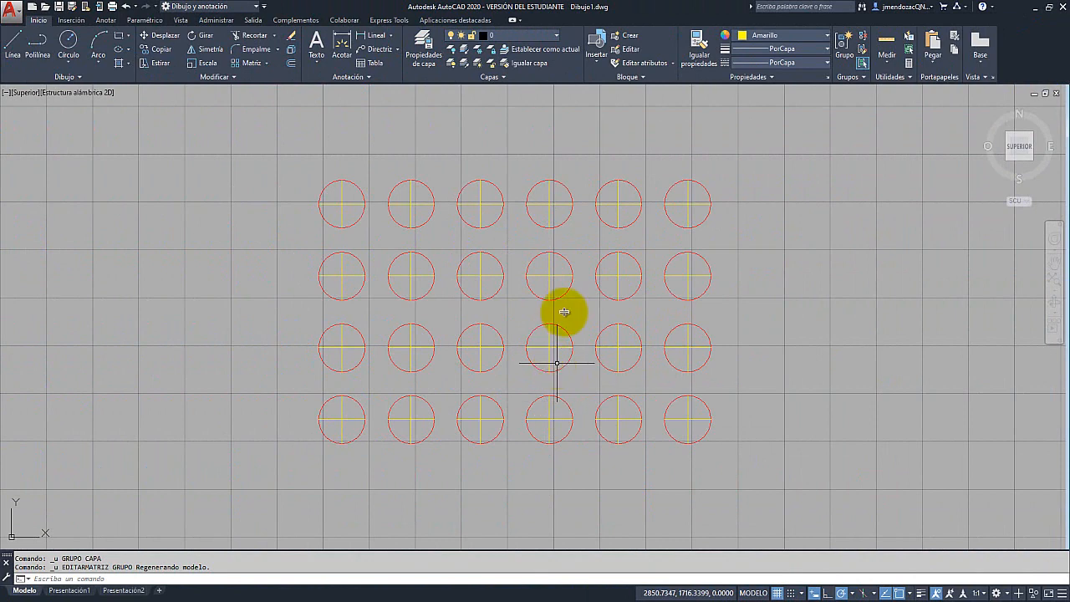
Open the array's source objects for editing through the fourth circle of the top row, accepting the array editing state
left_click(531, 203)
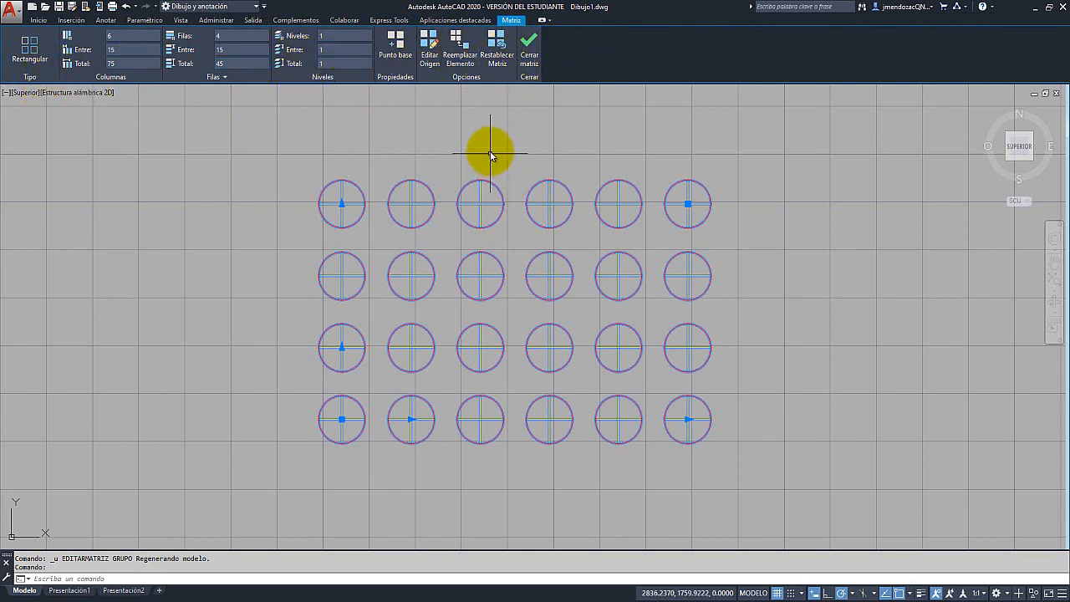
left_click(428, 58)
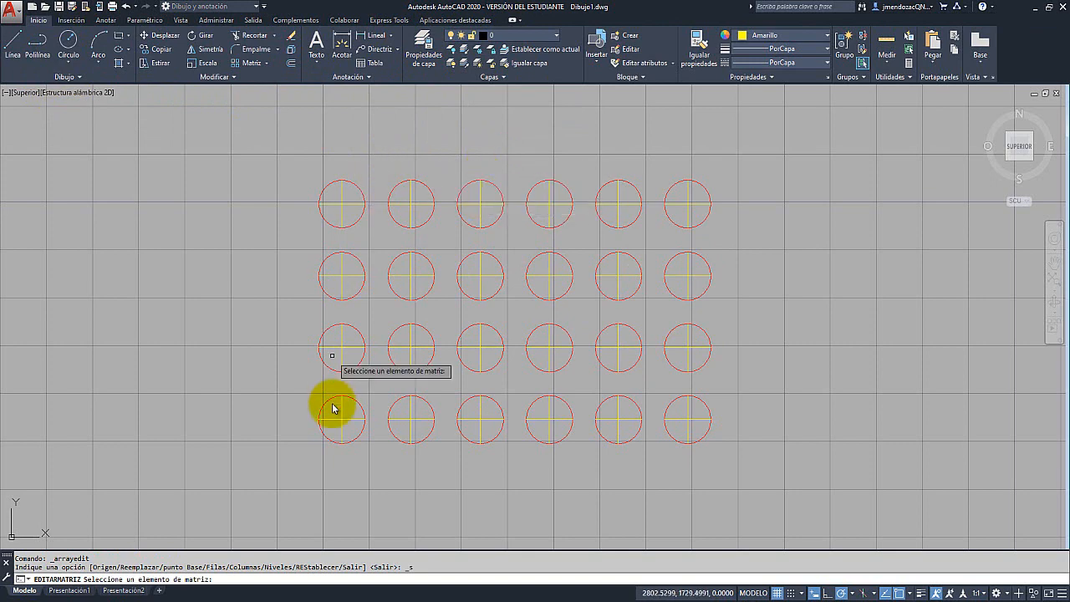
left_click(523, 196)
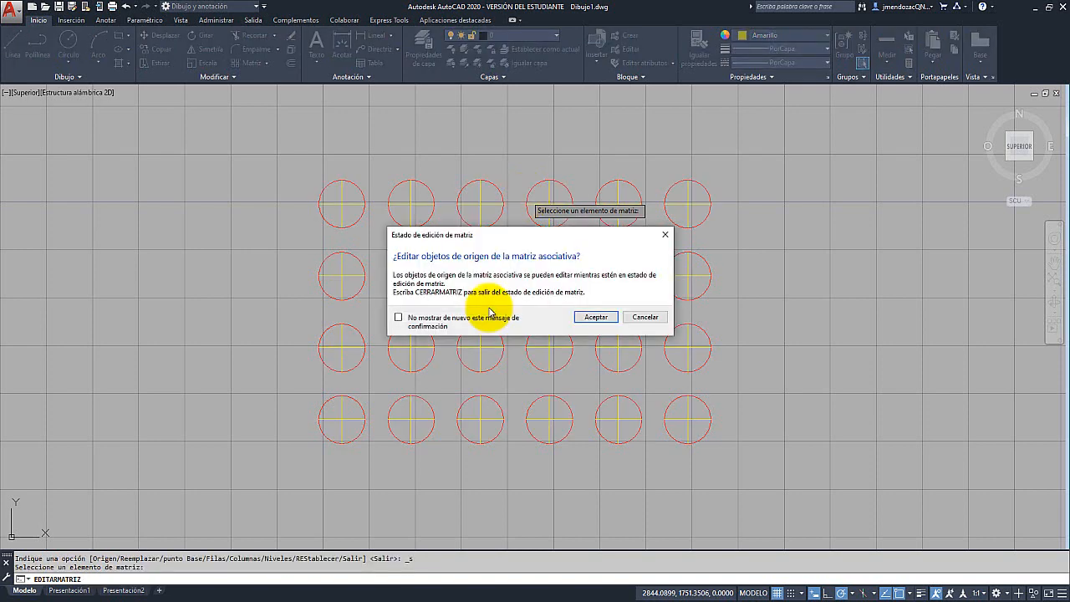
left_click(594, 317)
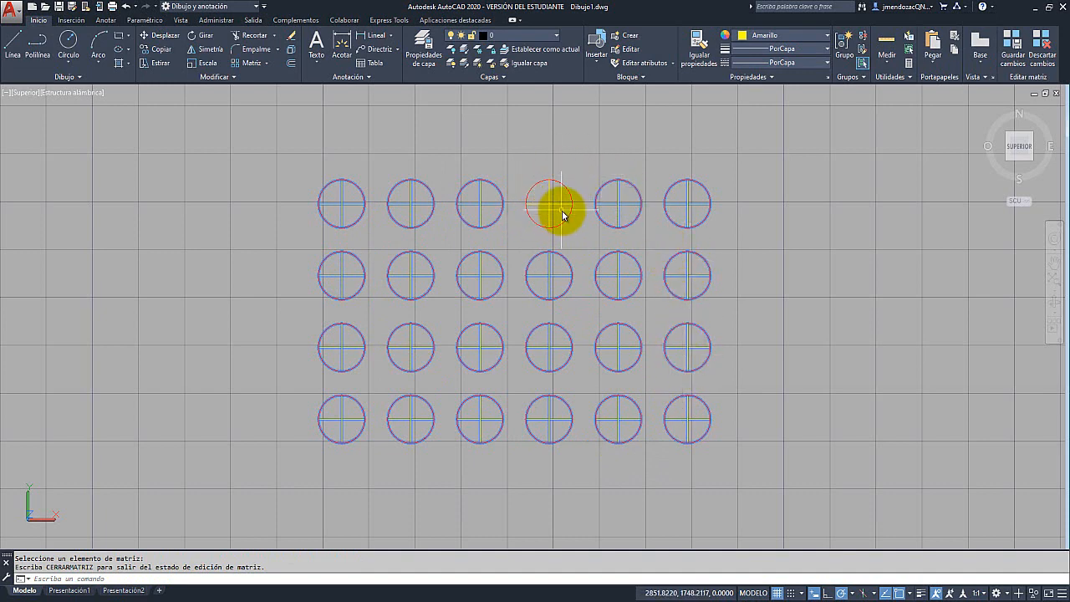
Try to change the color setting while the array's source objects are being edited
left_click(808, 36)
left_click(739, 153)
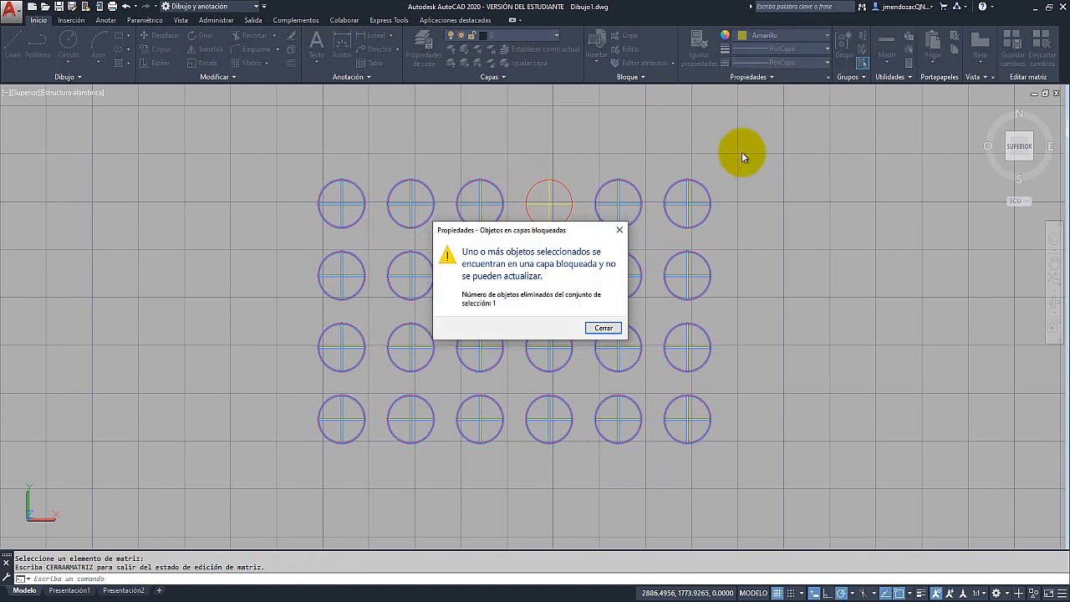
left_click(608, 333)
scroll(564, 179, "up", 5)
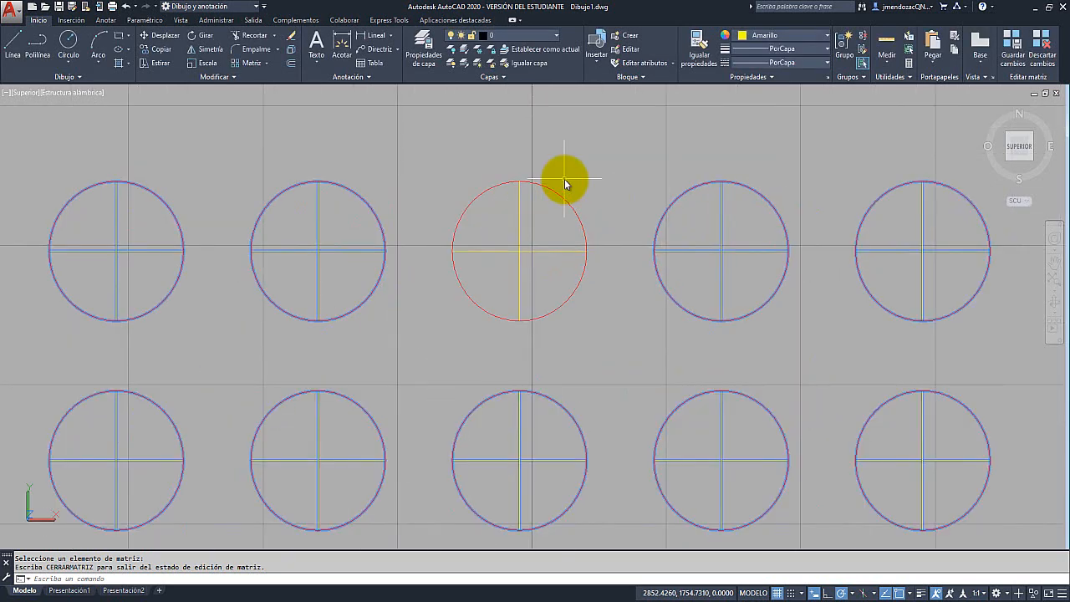
middle_click_drag(564, 179, 546, 192)
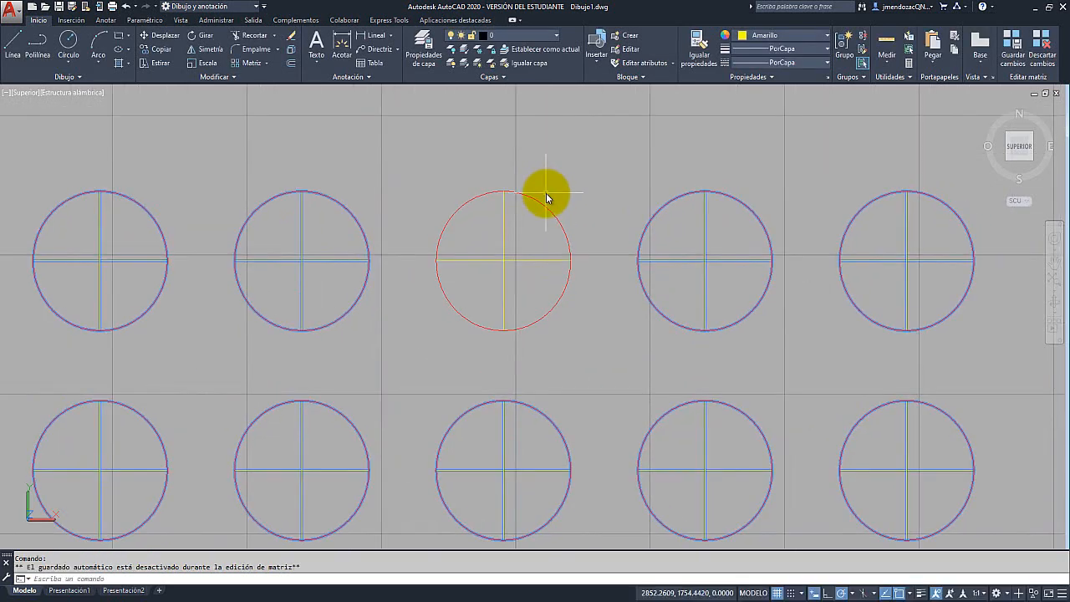
left_click(783, 37)
left_click(739, 154)
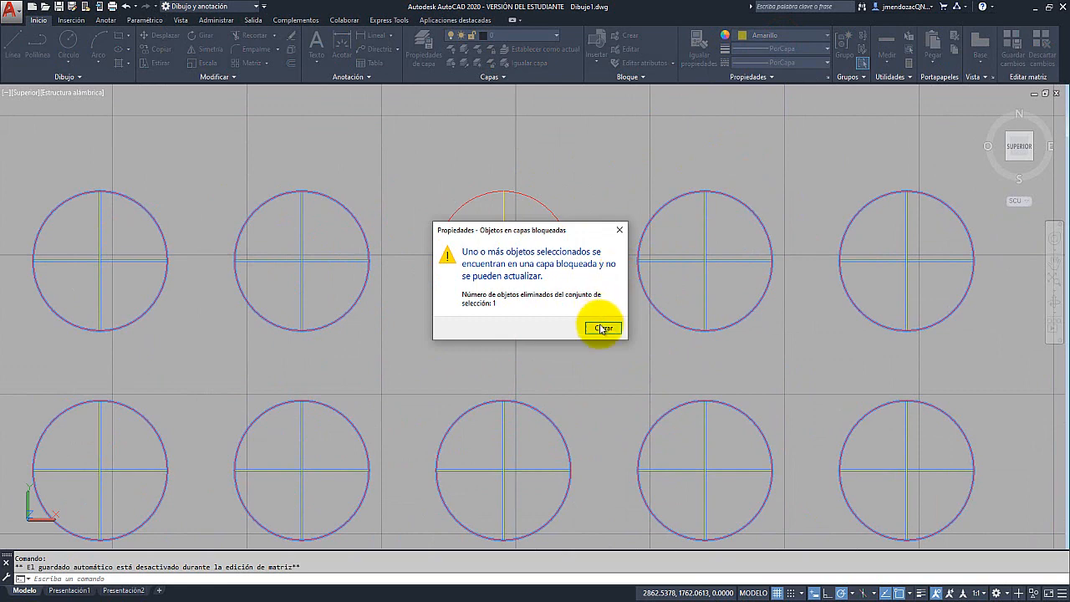
left_click(602, 327)
Draw a smaller red circle inside the array's source circle, concentric with it
left_click(69, 41)
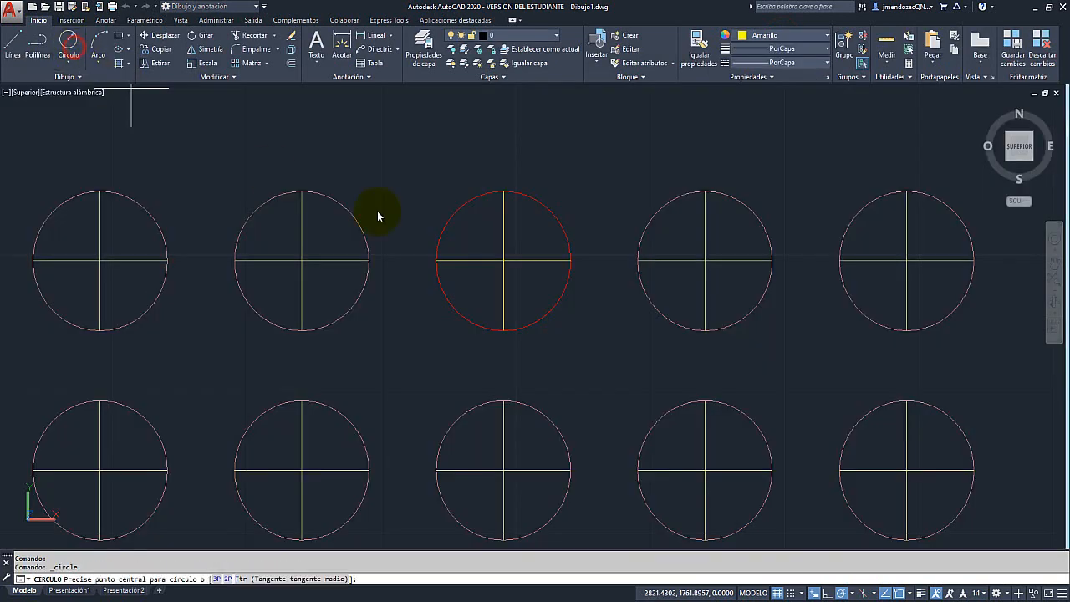
left_click(498, 266)
scroll(519, 290, "up", 3)
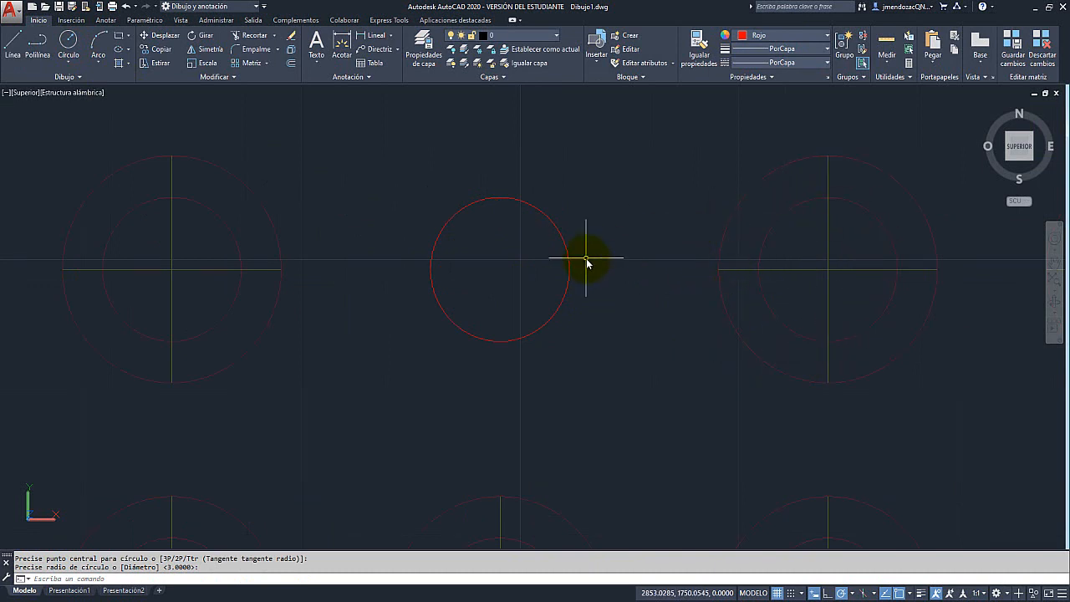
scroll(586, 263, "down", 7)
scroll(586, 262, "up", 4)
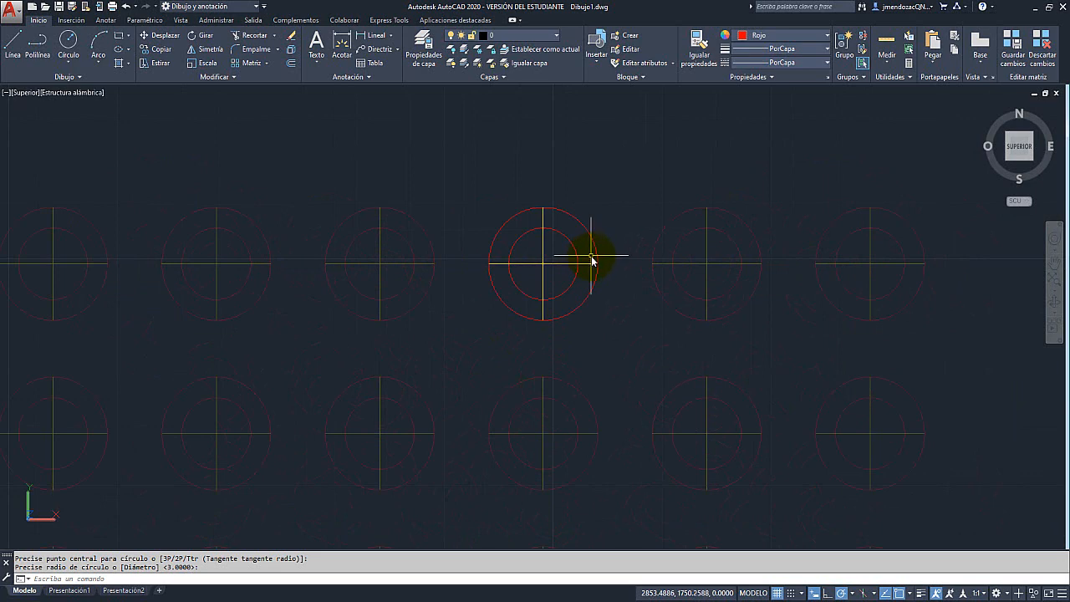
Set the current drawing color to yellow (Amarillo)
scroll(591, 260, "up", 3)
left_click(567, 266)
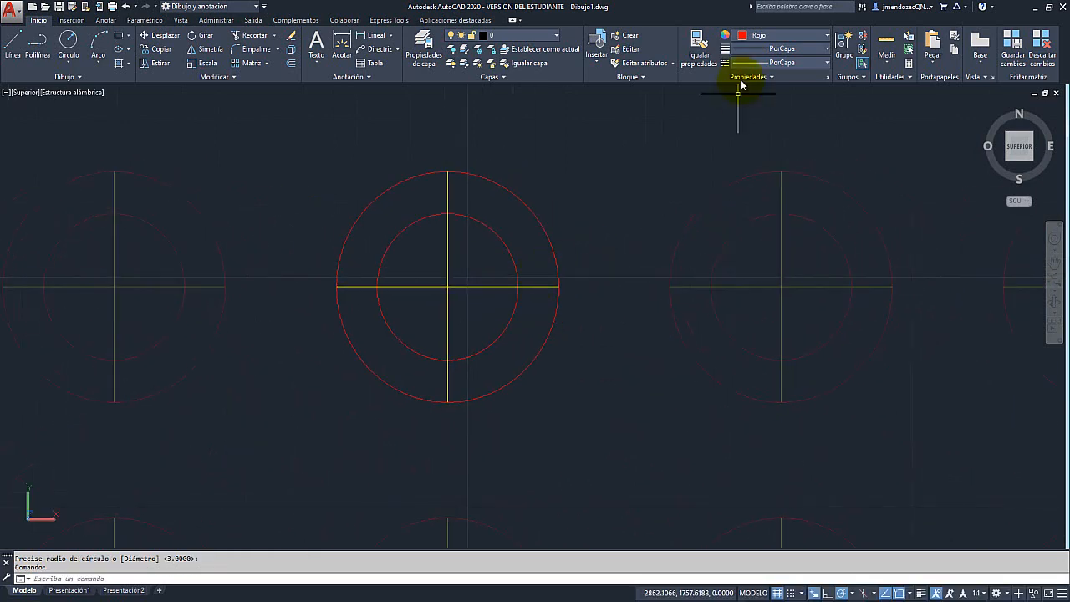
left_click(777, 35)
left_click(750, 152)
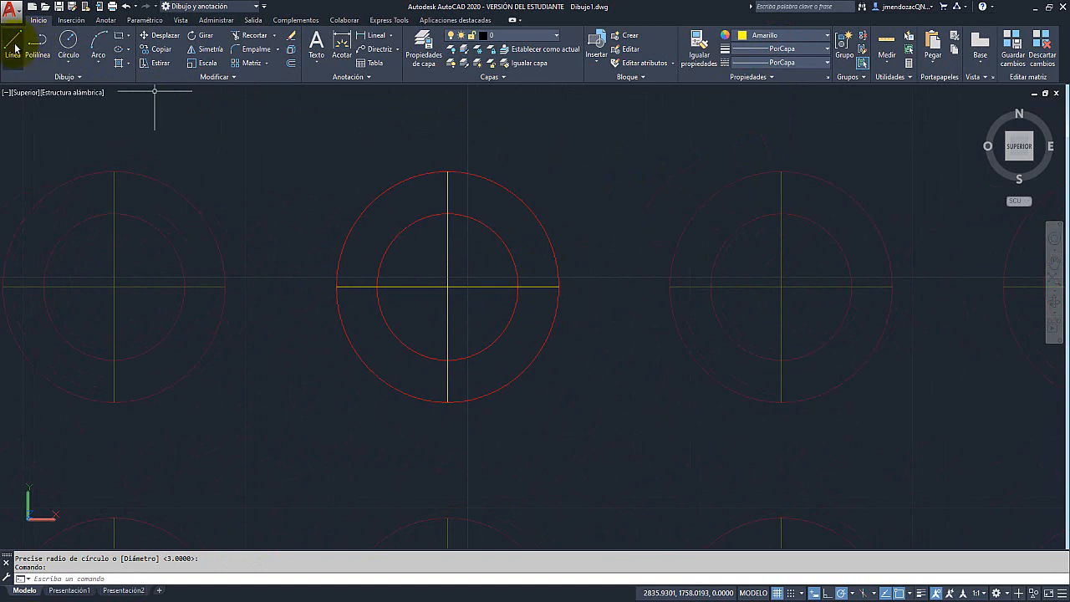
Rotate the source element's two yellow center lines by 45 degrees about the circles' center
left_click(473, 281)
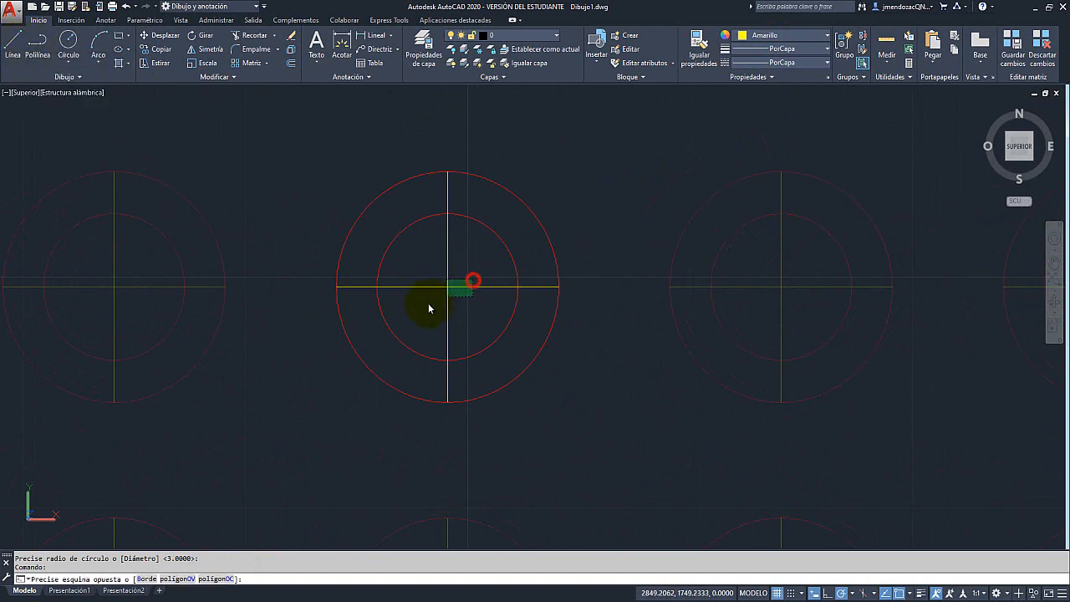
left_click(428, 309)
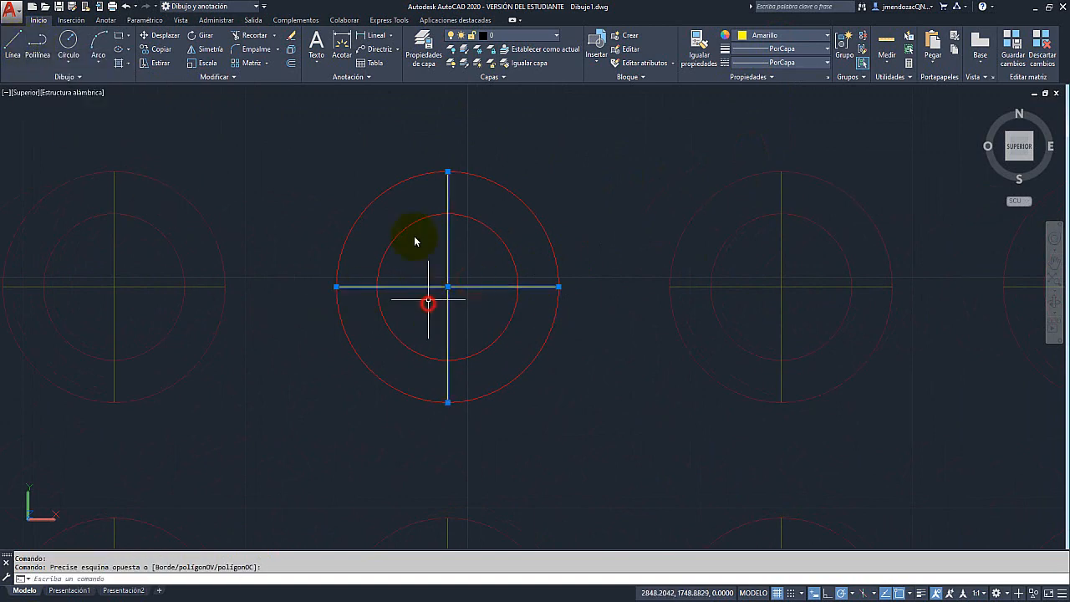
left_click(193, 40)
scroll(487, 192, "down", 3)
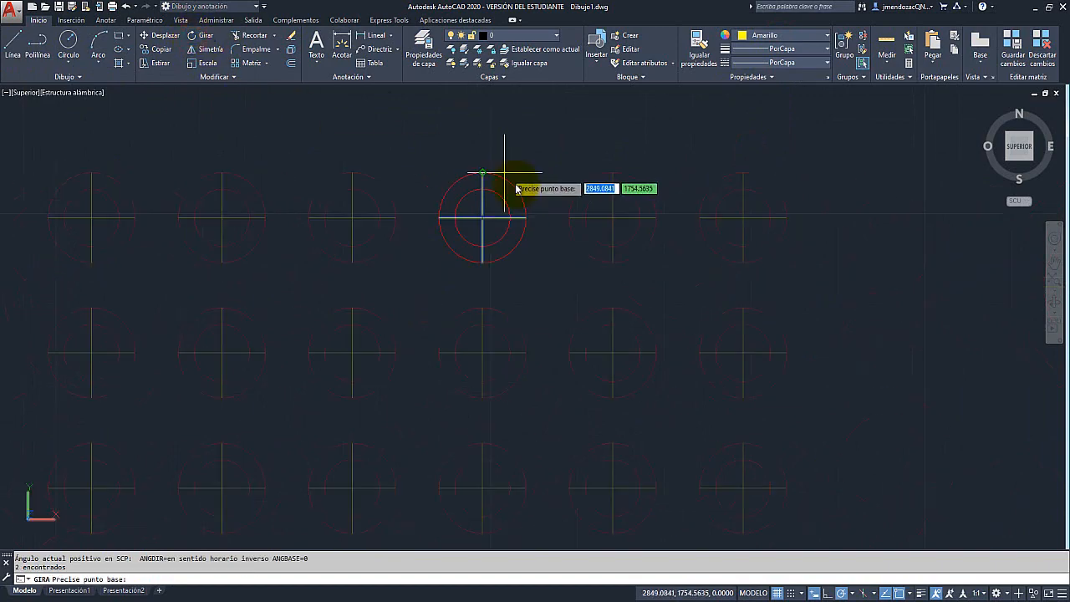
left_click(482, 219)
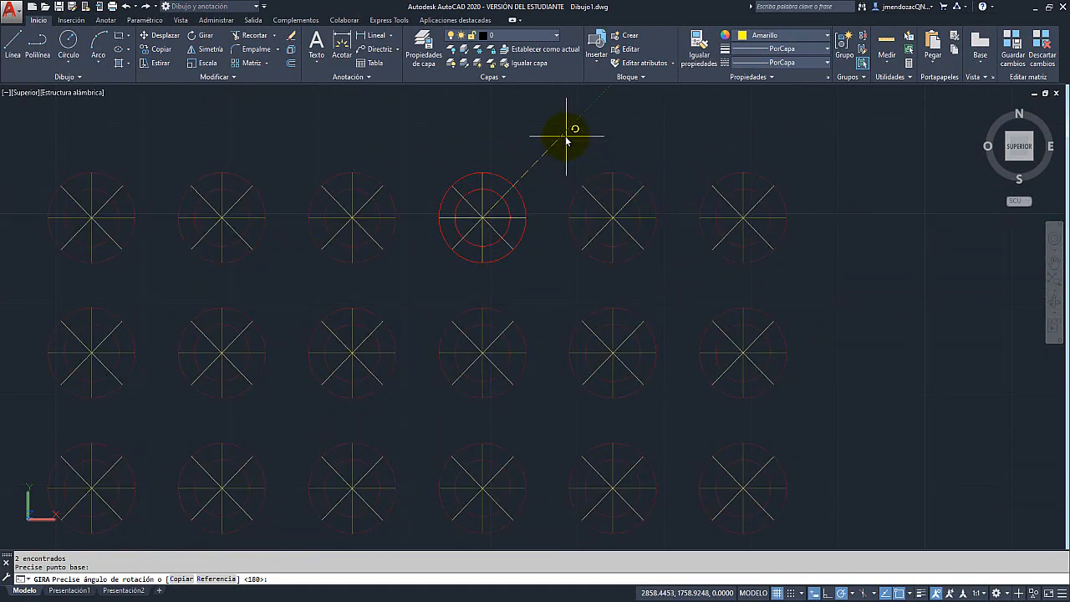
type("45")
key("Return")
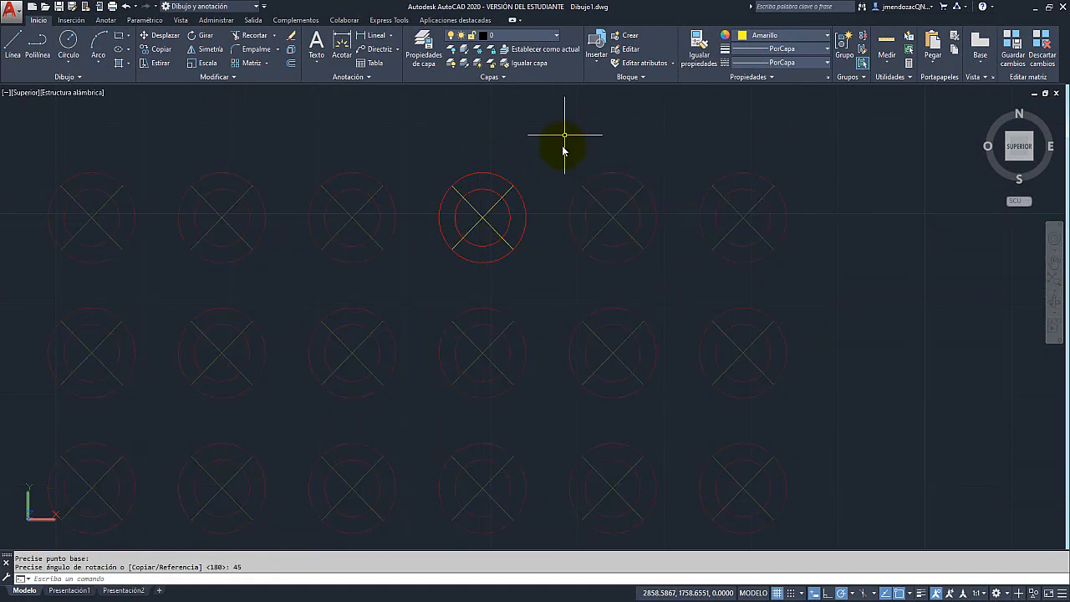
Draw a yellow vertical line across the array's source element, from the outer circle's top quadrant to its bottom quadrant
left_click(13, 44)
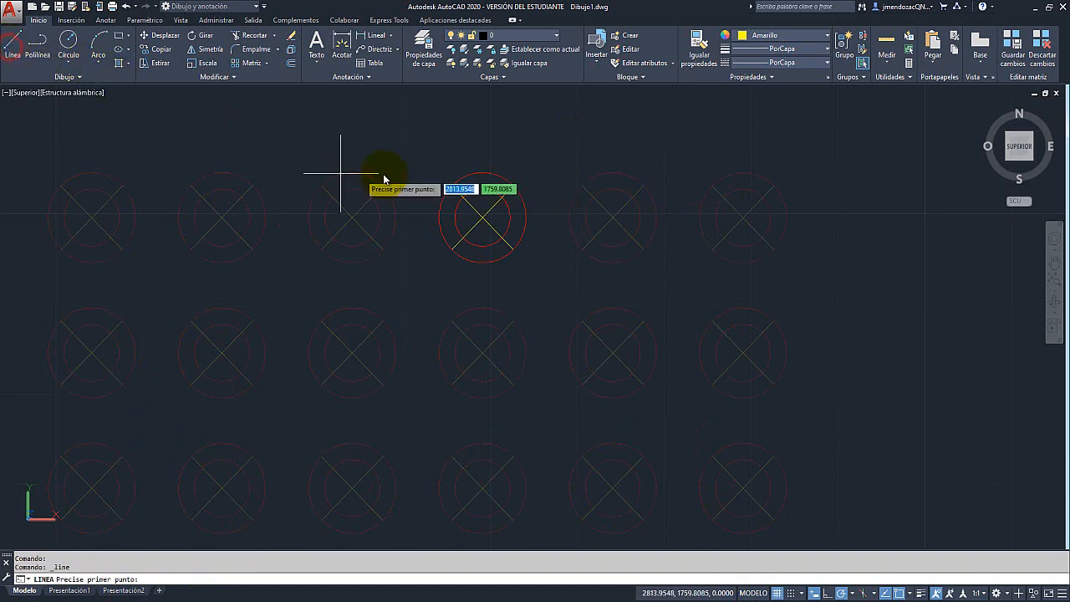
left_click(483, 174)
left_click(482, 261)
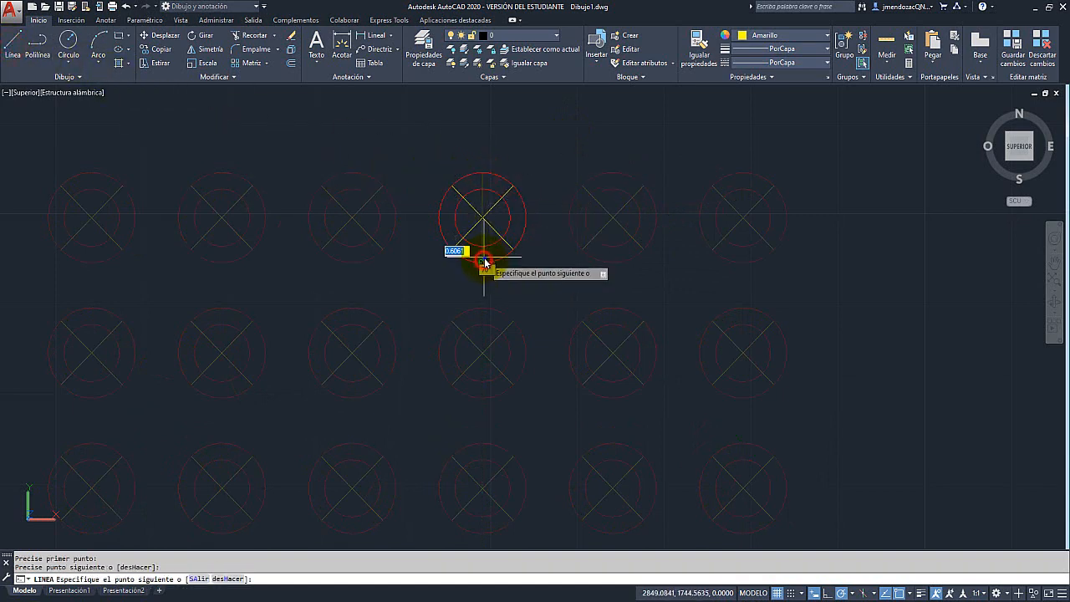
right_click(502, 264)
Draw a yellow horizontal line between the outer circle's left and right quadrants in the source element, and save the array edits
right_click(508, 158)
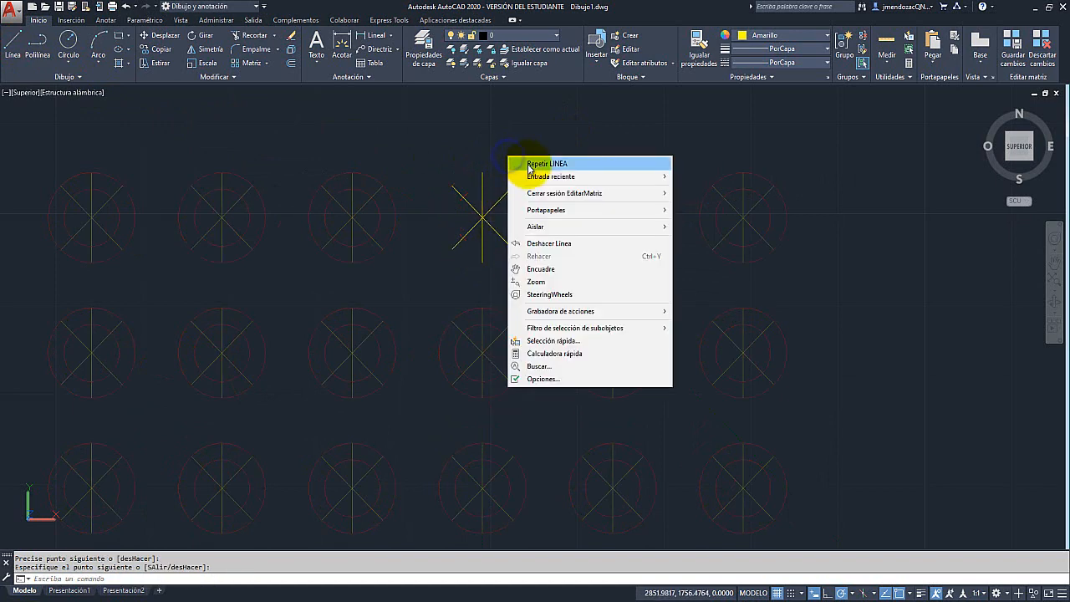
left_click(543, 164)
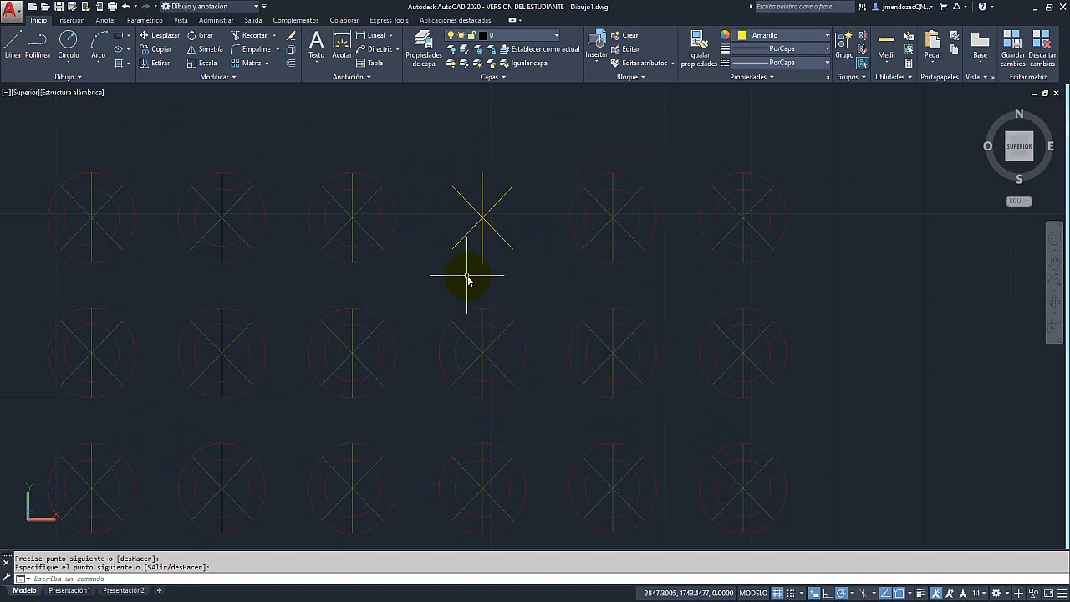
scroll(464, 224, "up", 2)
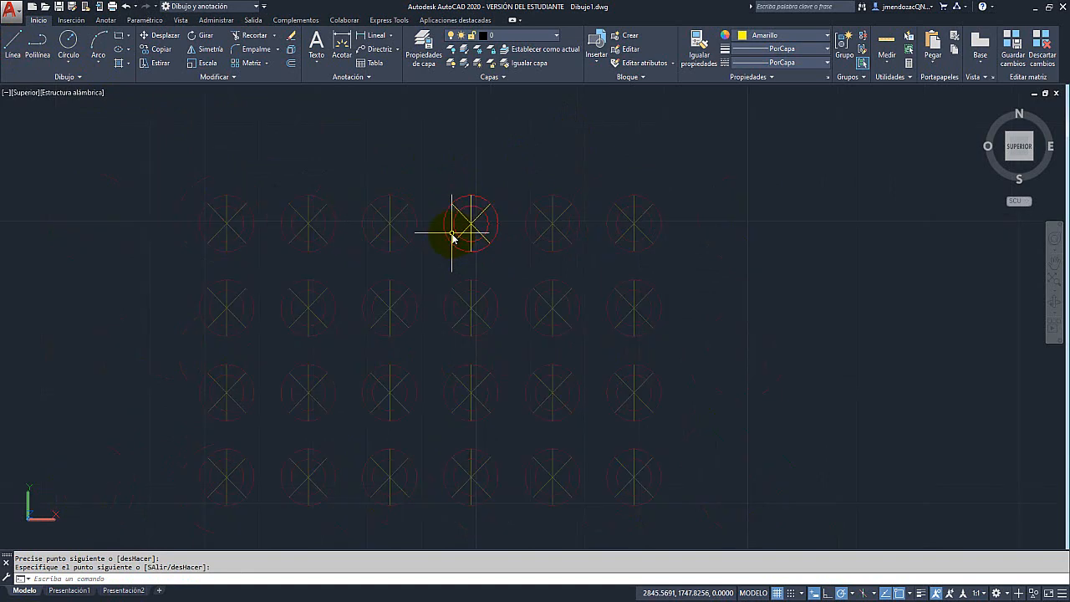
left_click(13, 42)
left_click(429, 223)
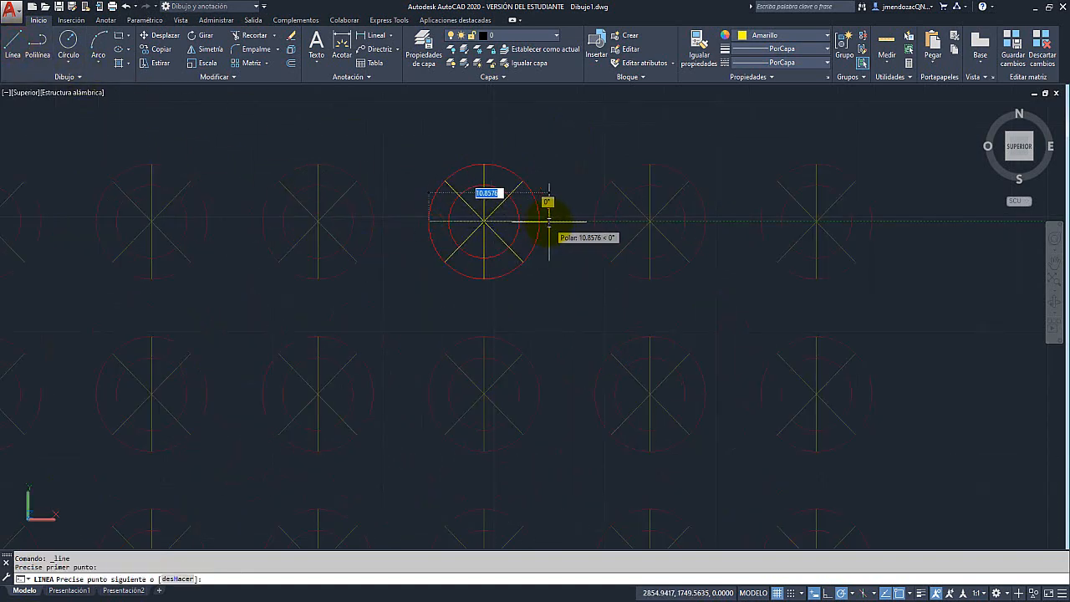
left_click(541, 222)
scroll(572, 230, "down", 4)
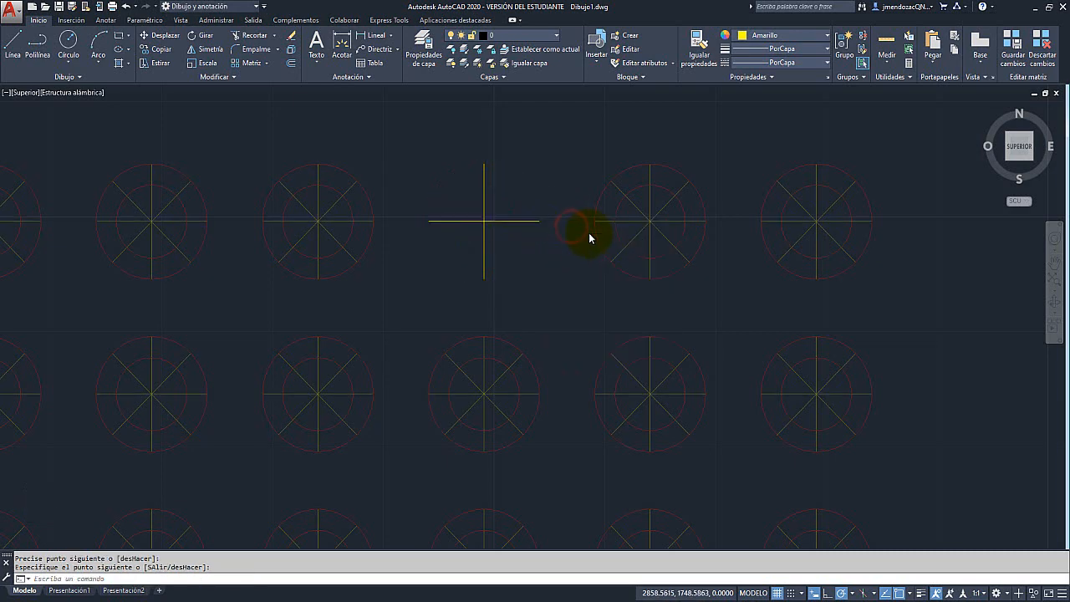
scroll(587, 229, "up", 2)
middle_click_drag(610, 208, 641, 170)
key("Return")
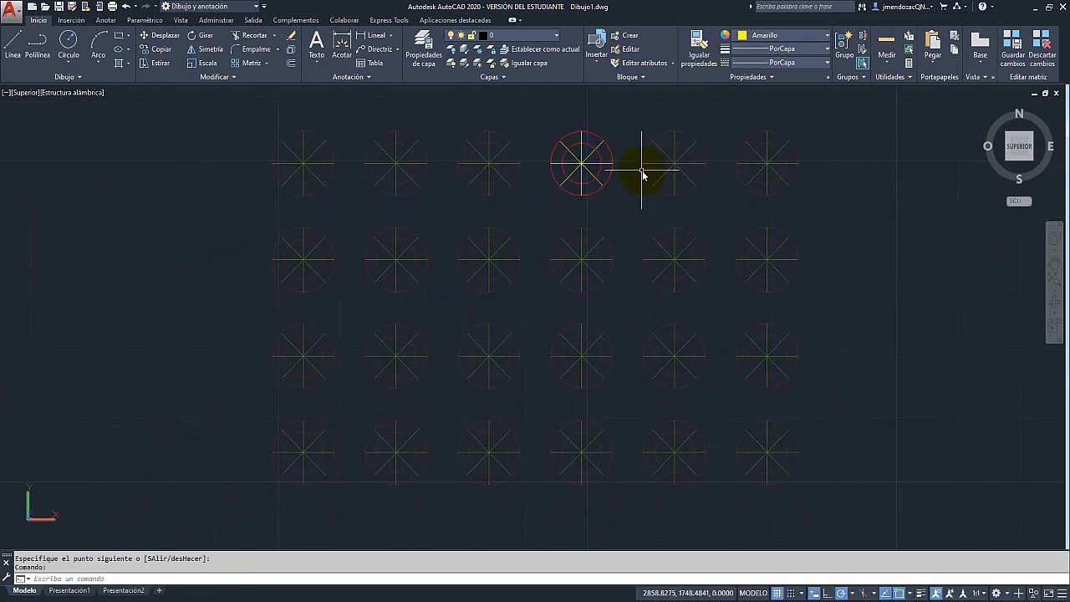
left_click(1019, 57)
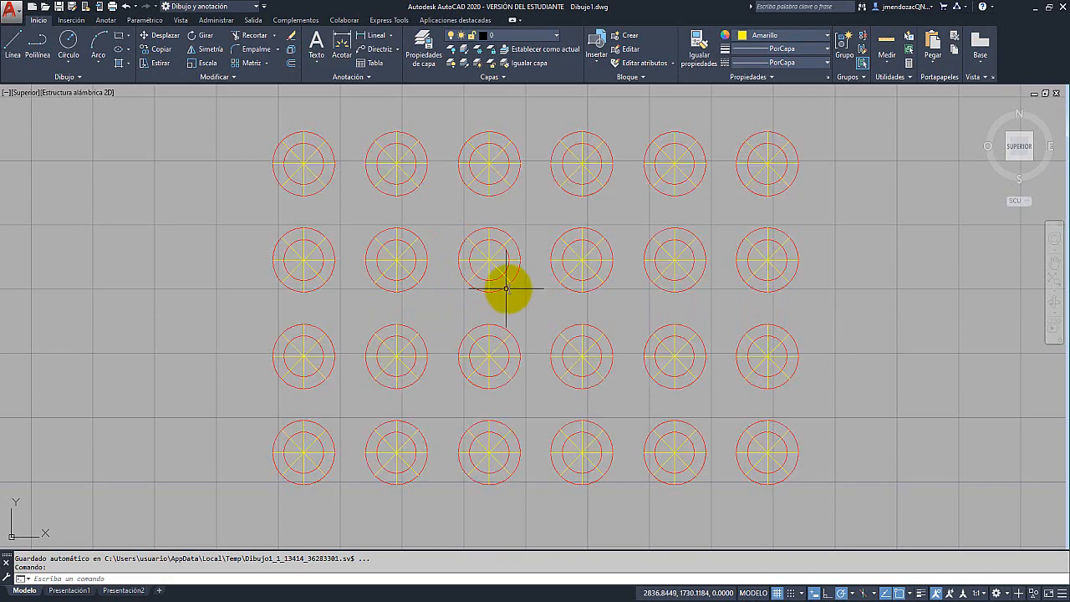
Explode the rectangular array into individual objects and check that a single circle can be selected on its own
middle_click_drag(563, 310, 596, 326)
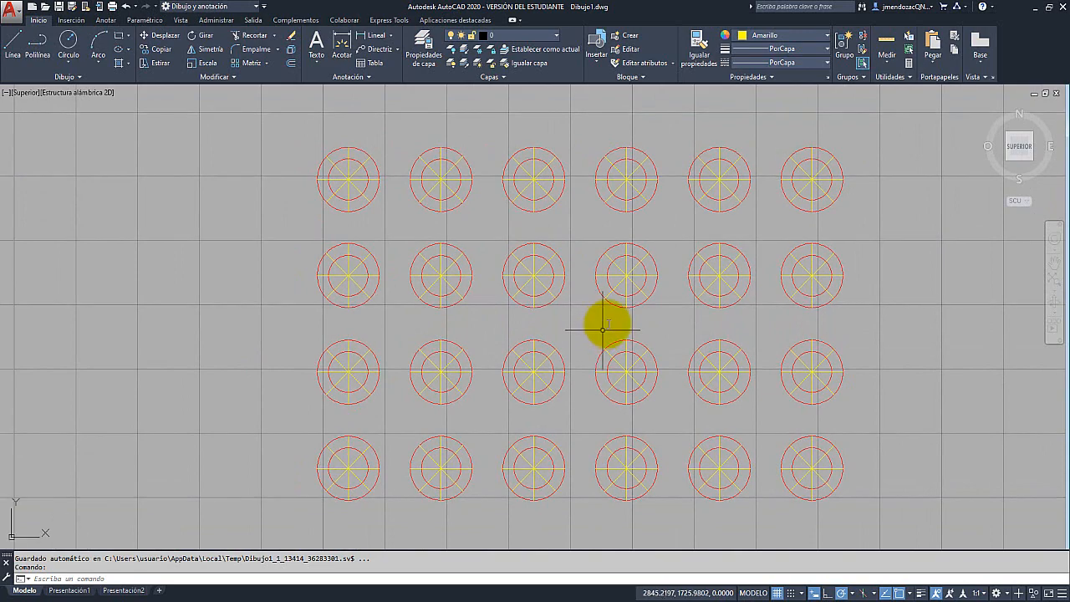
mouse_move(602, 329)
middle_mouse_down()
mouse_move(616, 305)
mouse_move(607, 304)
middle_mouse_up()
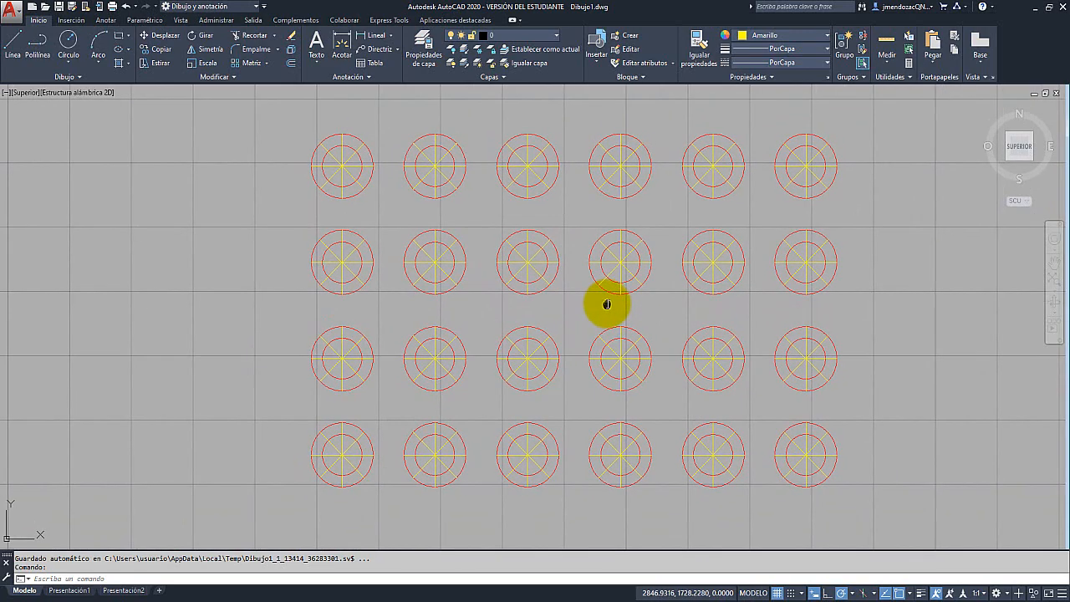
left_click(615, 243)
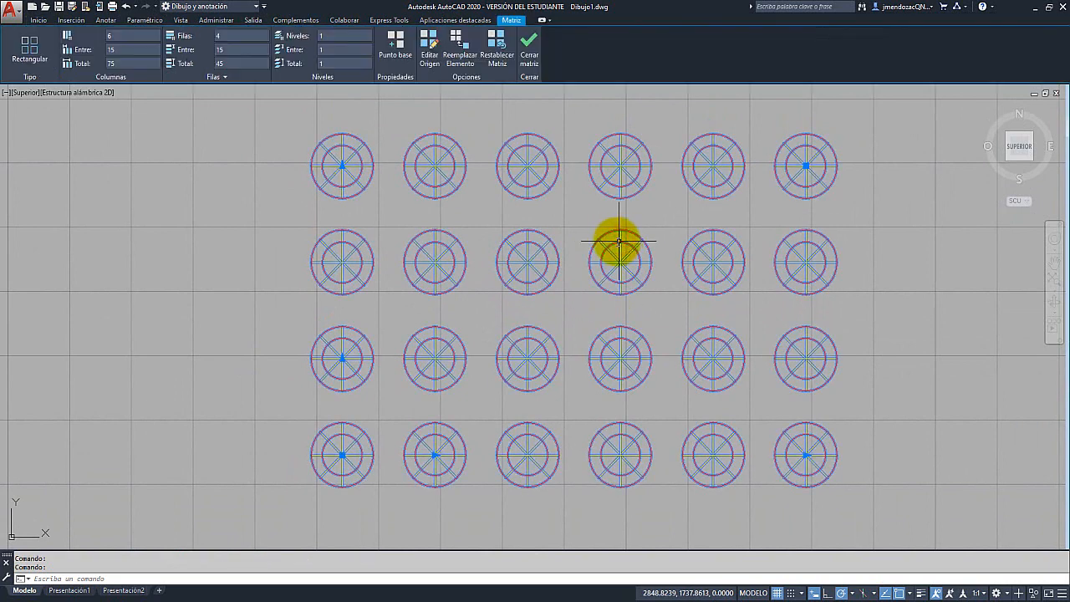
left_click(46, 22)
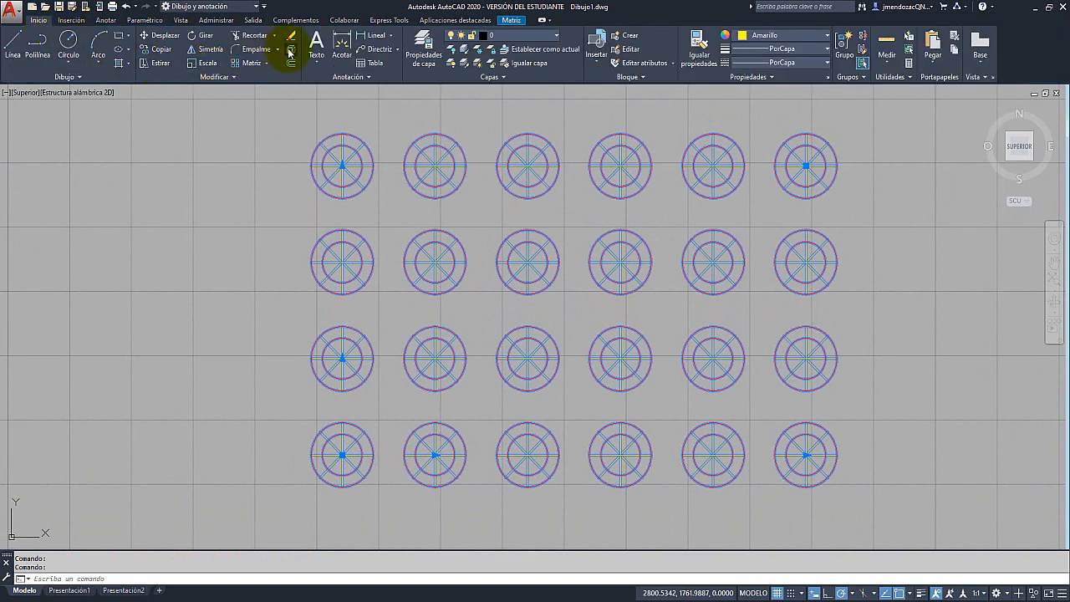
left_click(290, 51)
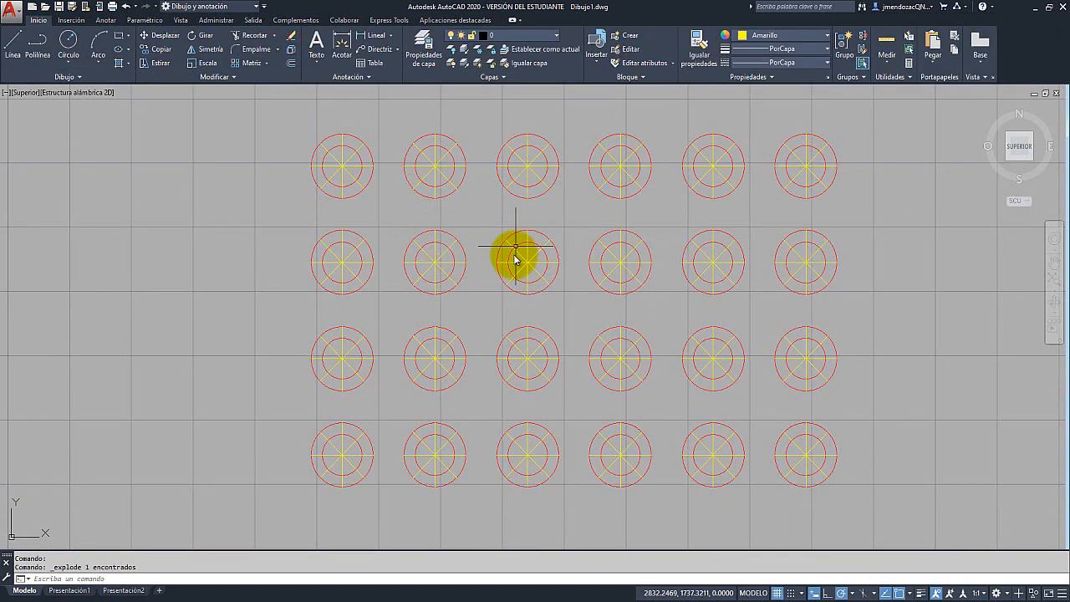
left_click(529, 135)
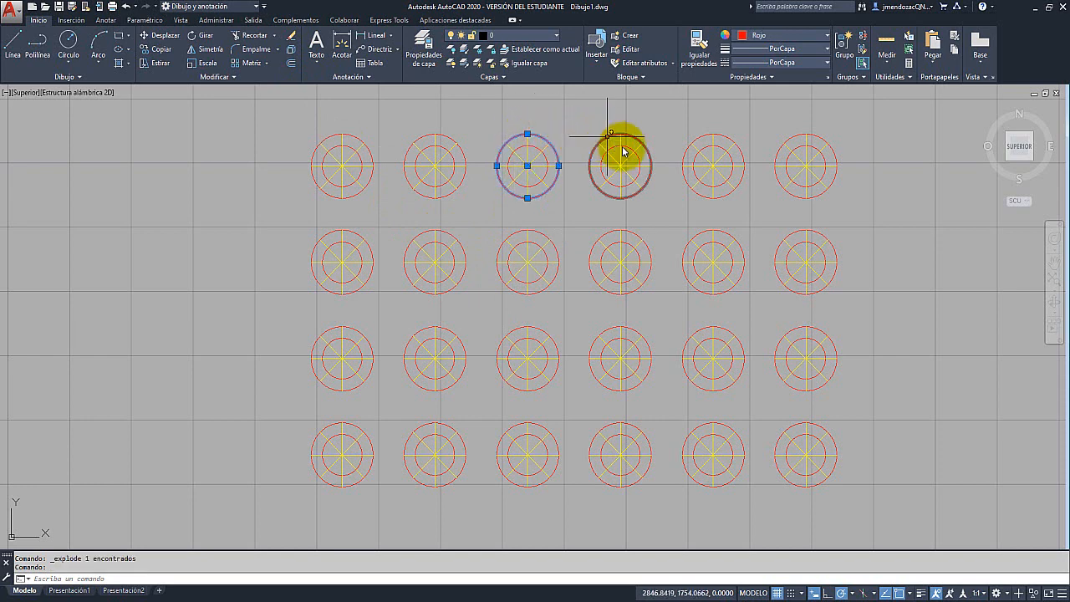
key("Escape")
Delete the four elements in the middle of the exploded array
left_click(656, 228)
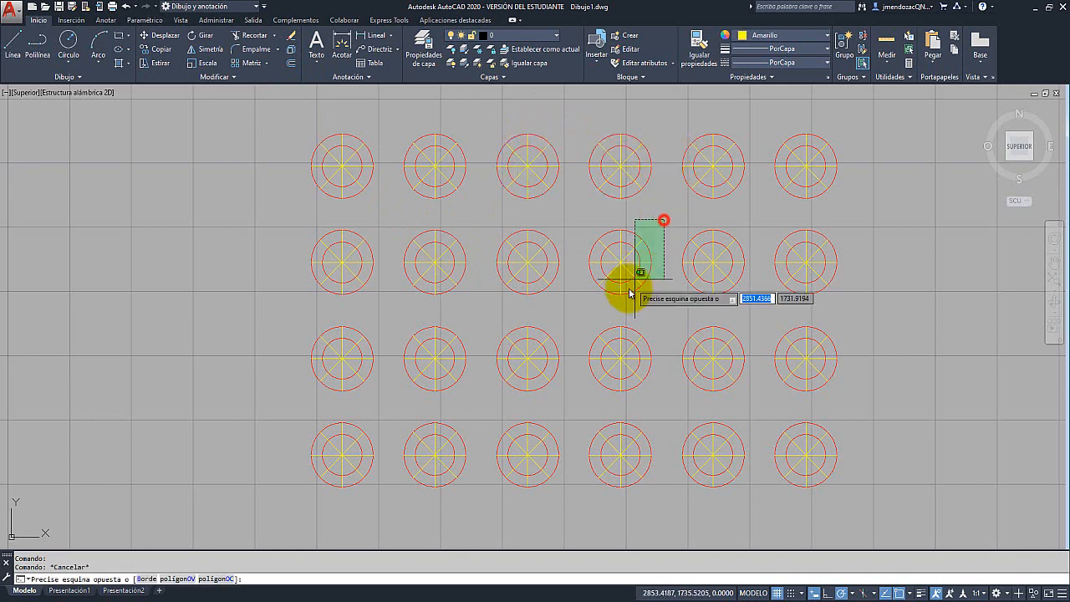
left_click(485, 402)
key("Delete")
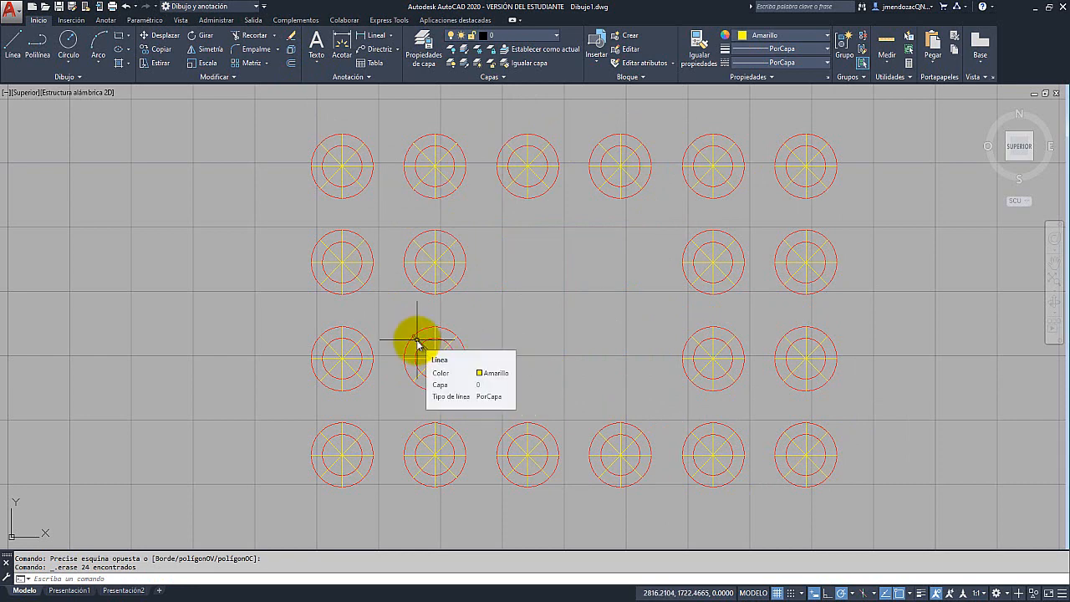
left_click(265, 65)
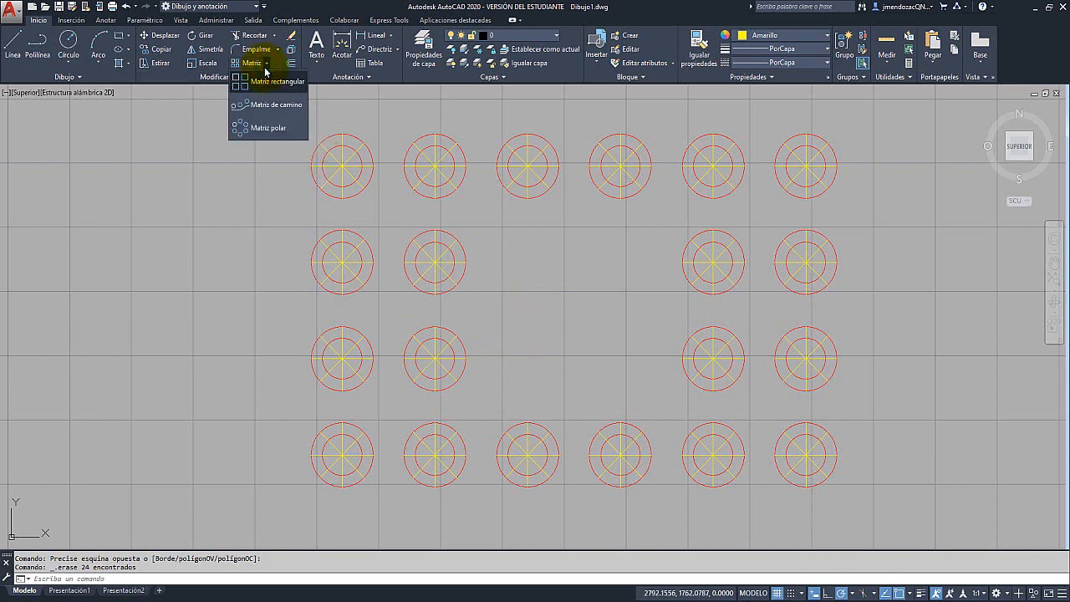
left_click(262, 130)
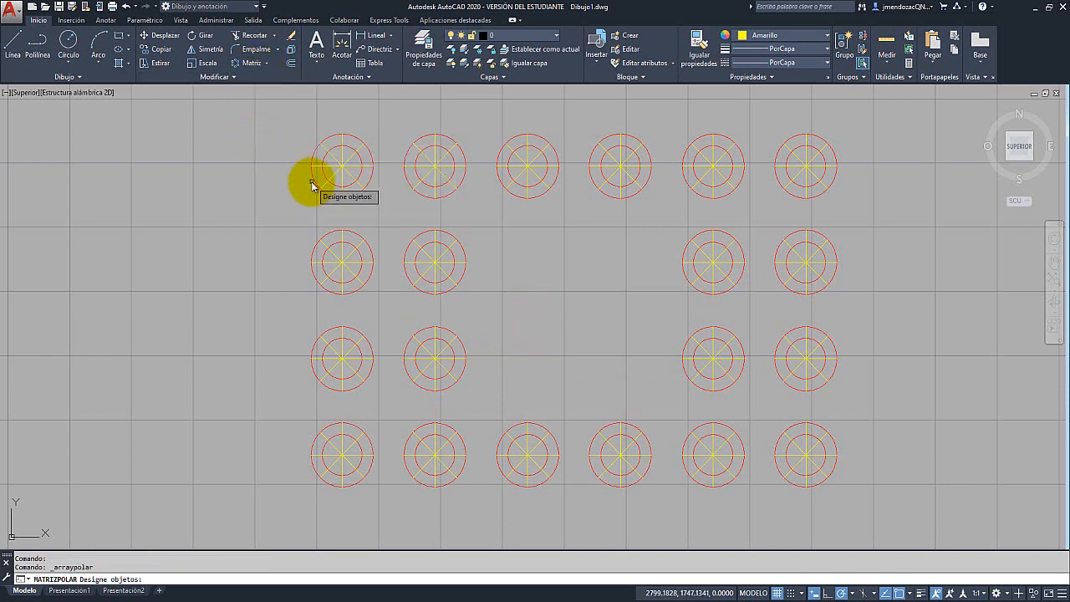
key("Escape")
Copy the array's upper-right element from its center to the empty area right of the array
middle_click_drag(729, 293, 321, 310)
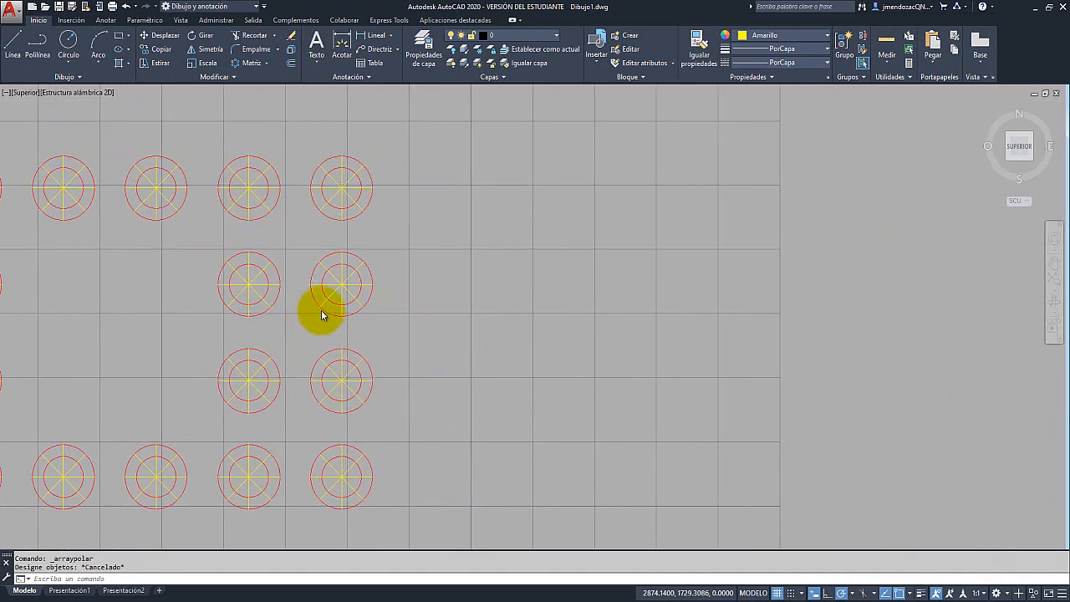
left_click(402, 118)
left_click(294, 237)
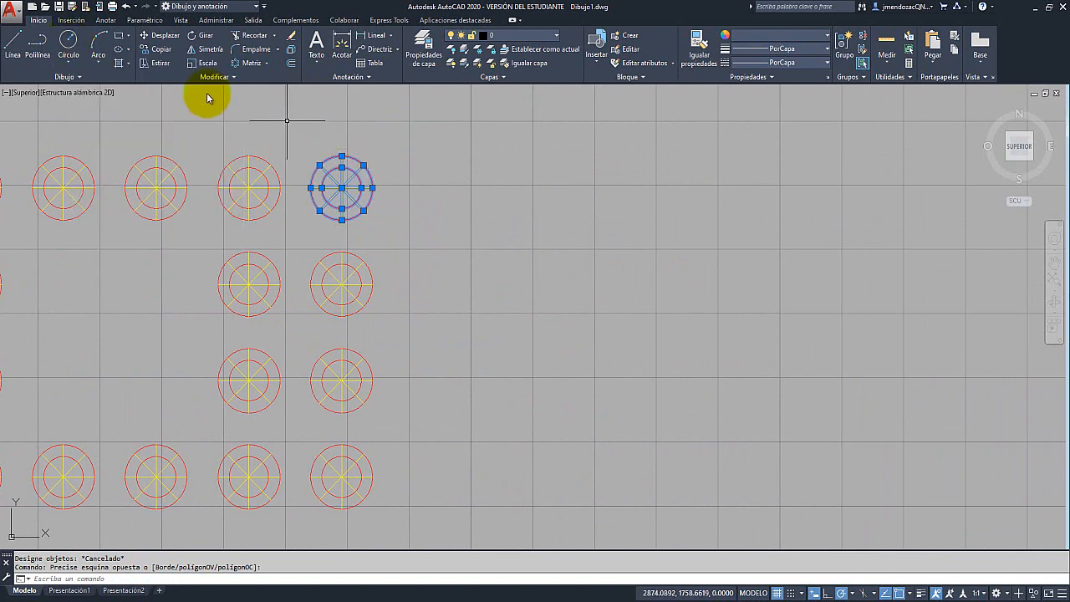
left_click(159, 48)
left_click(341, 187)
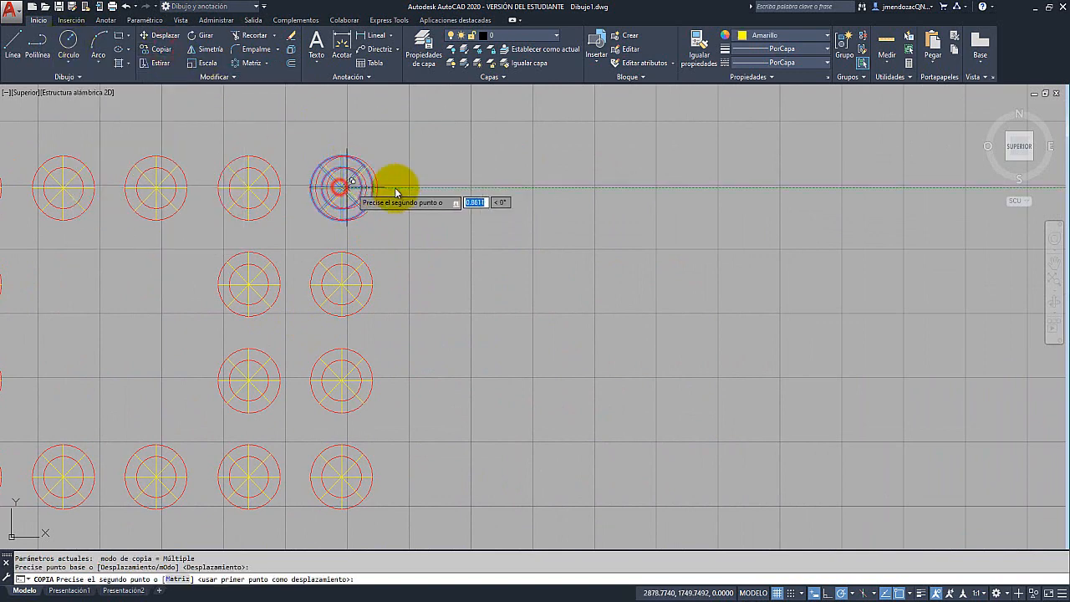
middle_click_drag(596, 239, 340, 244)
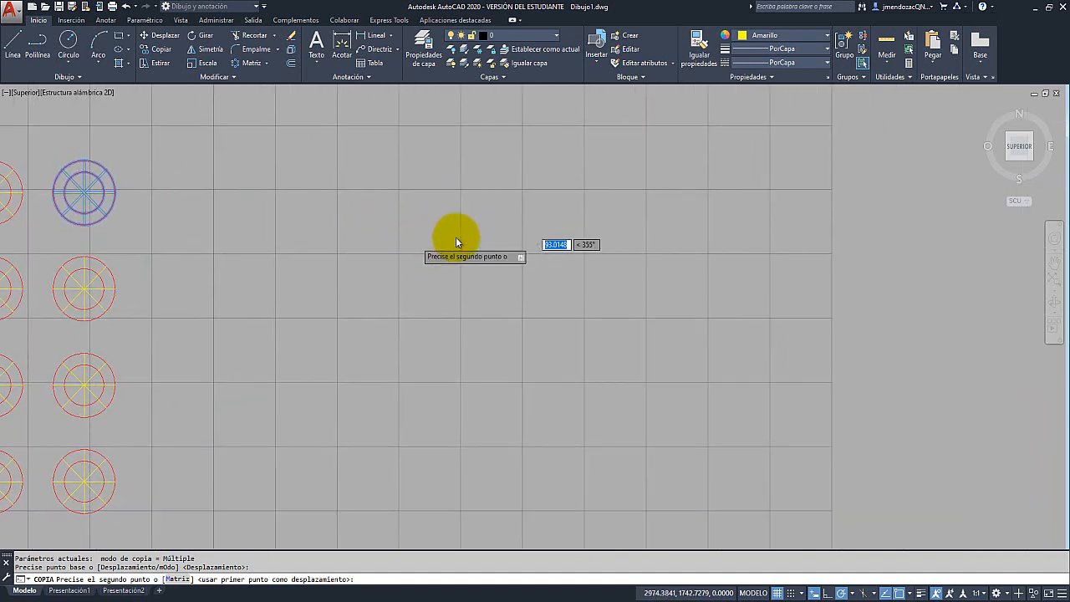
left_click(610, 219)
middle_click_drag(677, 267, 593, 219)
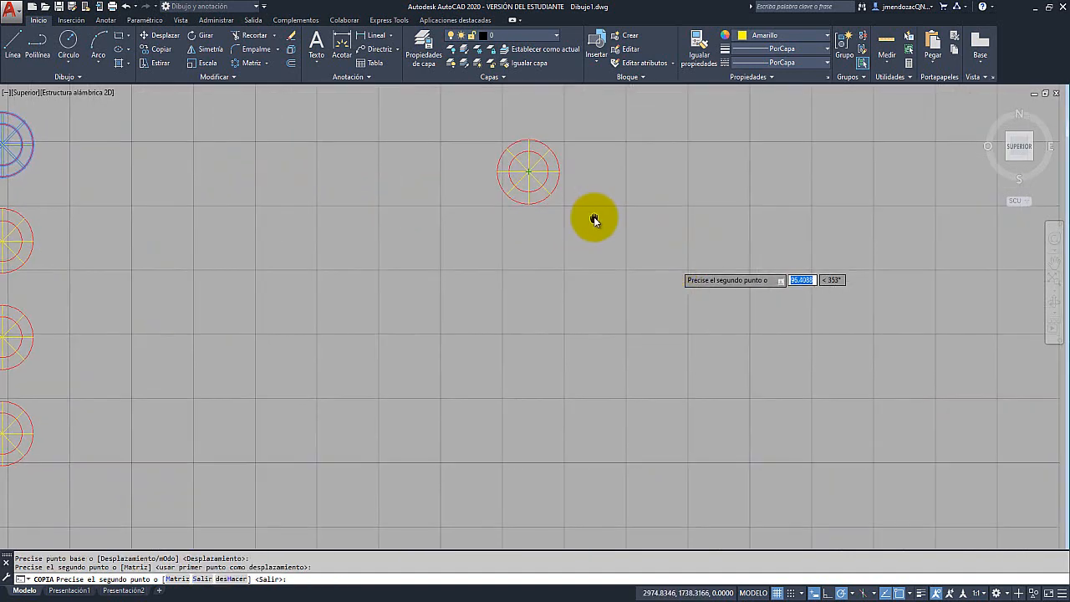
key("Escape")
Draw a large yellow circle below the copied element, centered vertically beneath it and ending just short of its outer circle
left_click(69, 40)
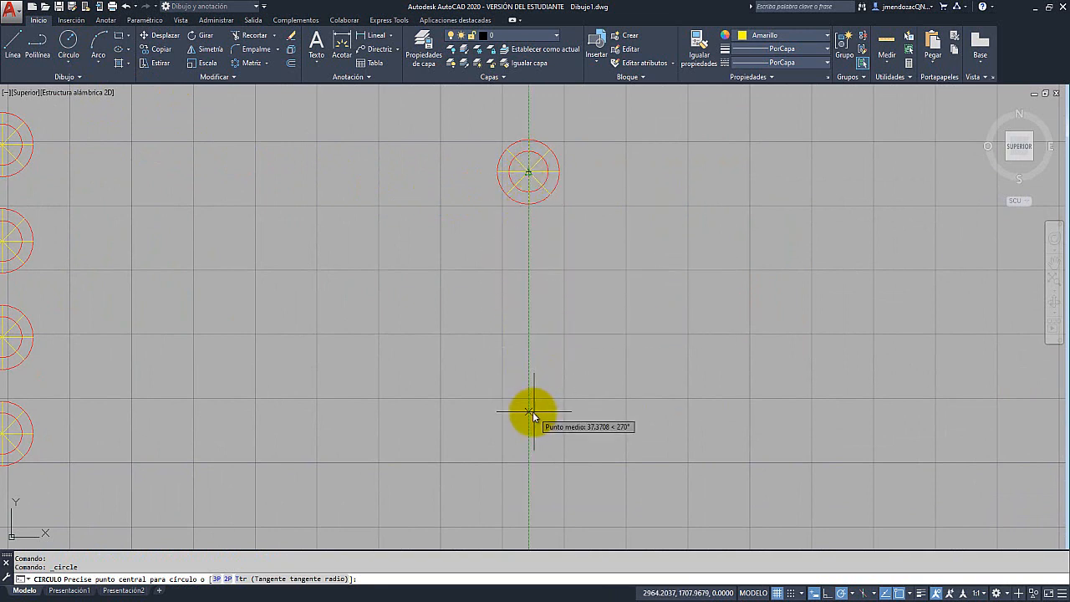
left_click(528, 369)
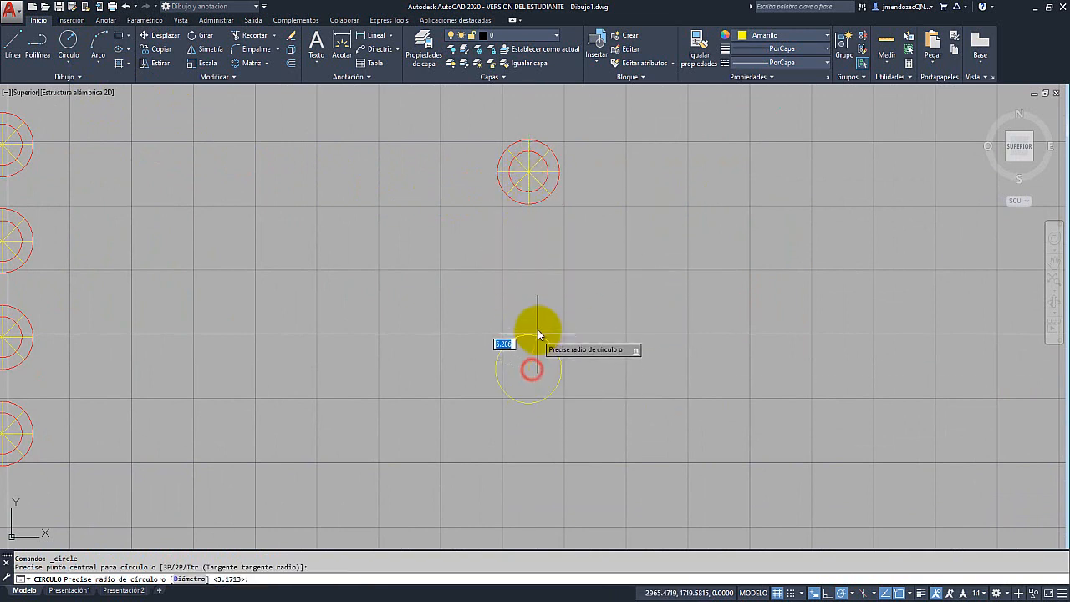
left_click(528, 224)
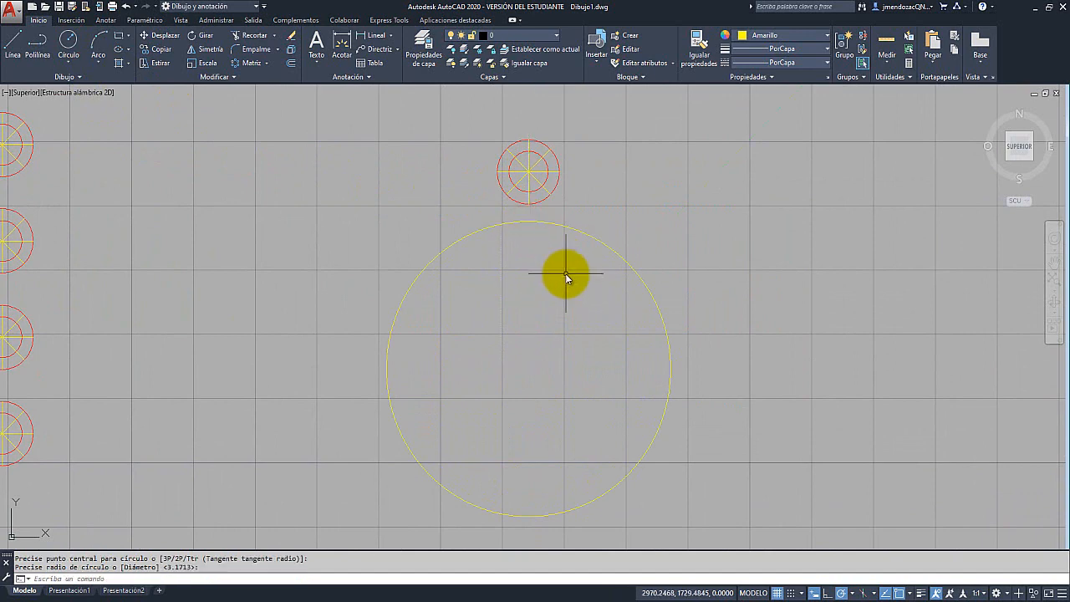
Try a polar array of the copied element with 6 elements over 360 degrees around the large circle's center
scroll(470, 214, "down", 3)
left_click(530, 162)
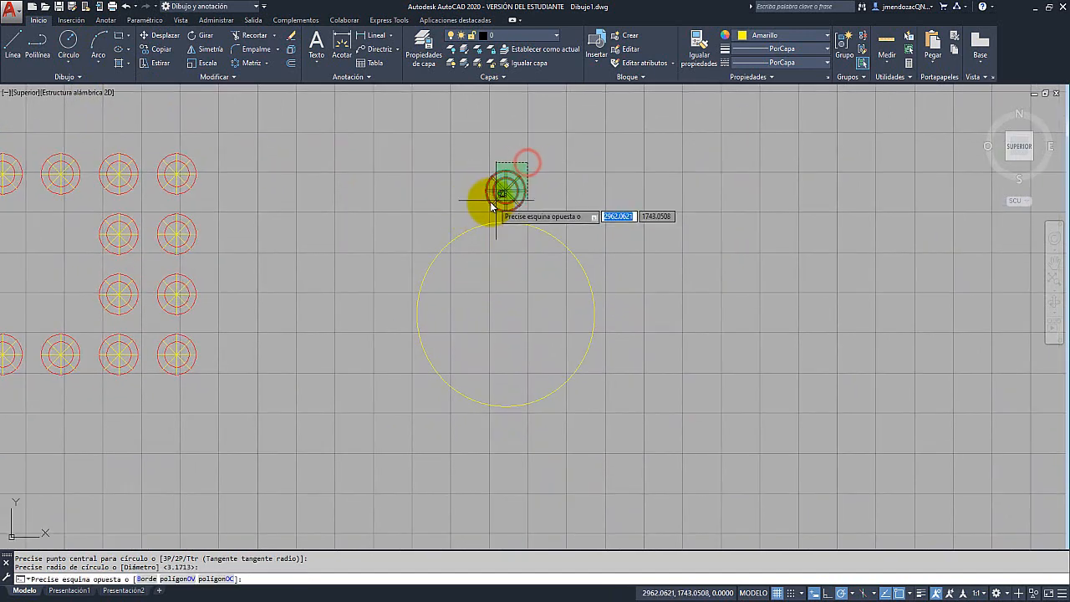
left_click(483, 206)
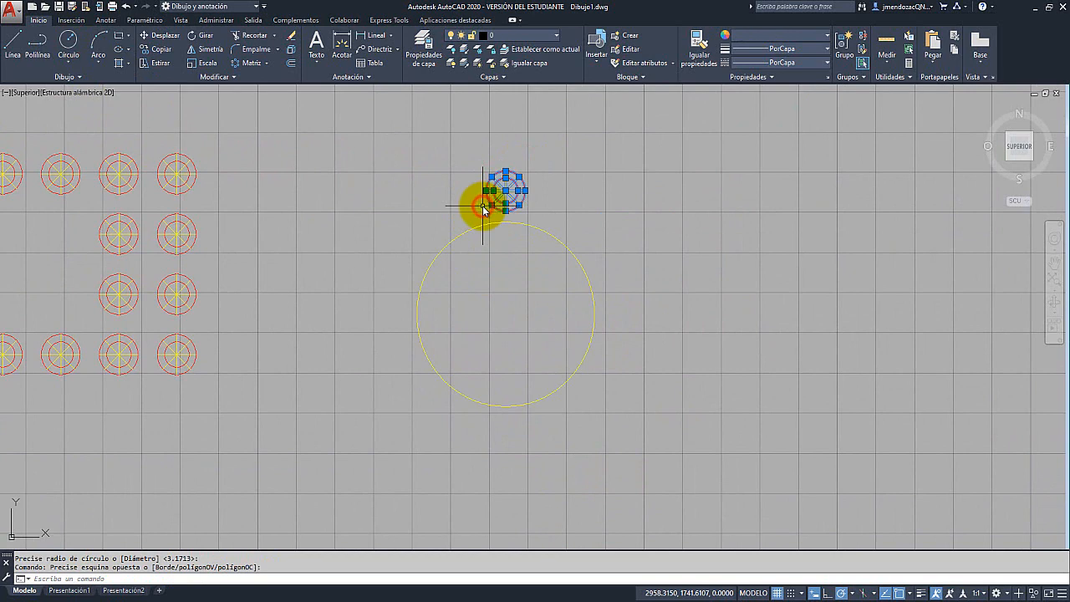
left_click(242, 65)
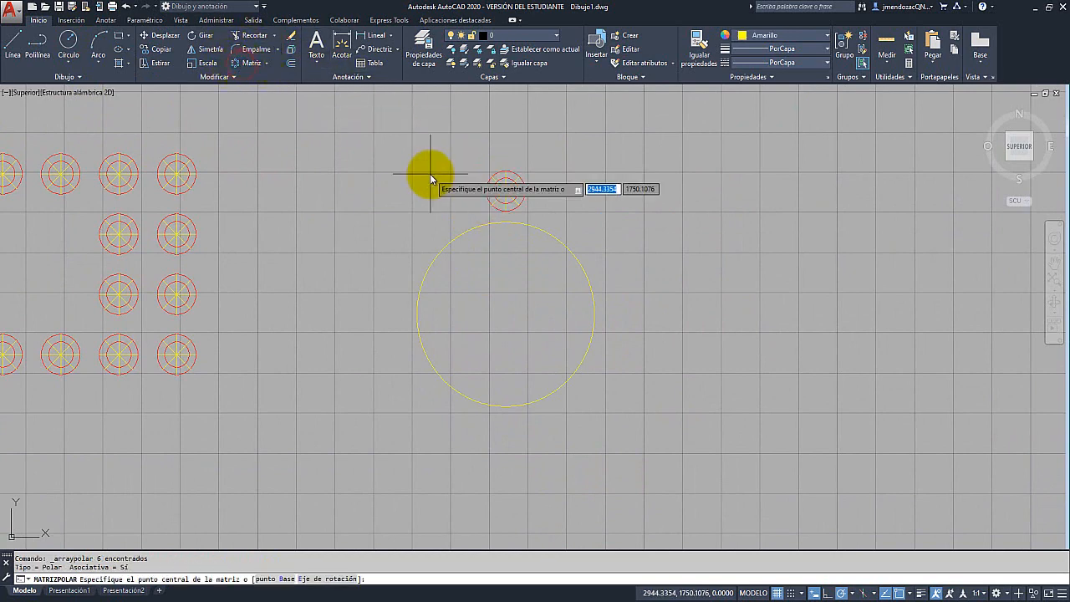
left_click(507, 315)
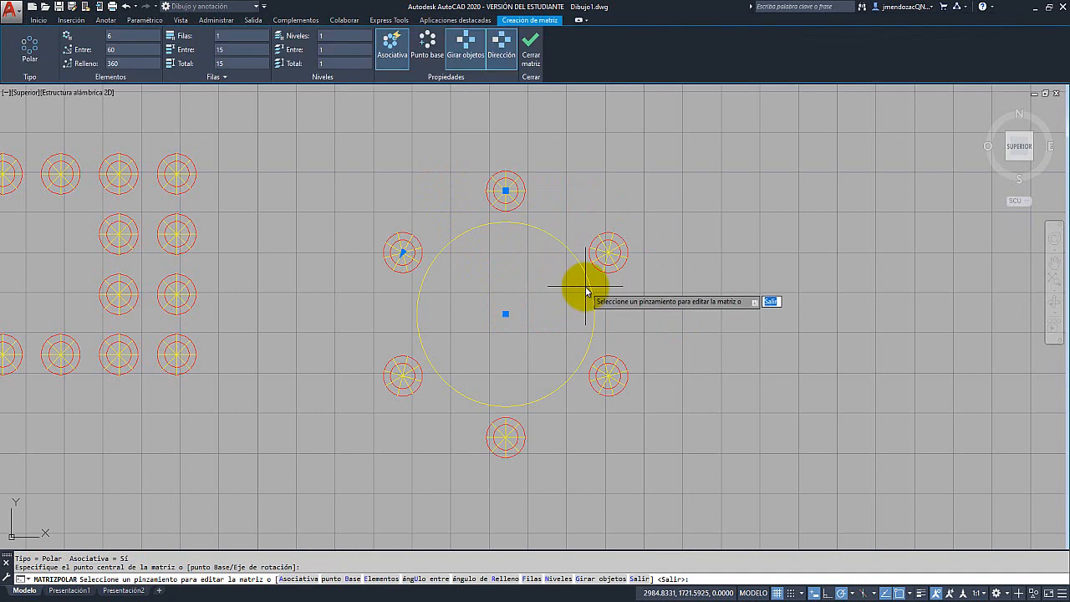
key("Escape")
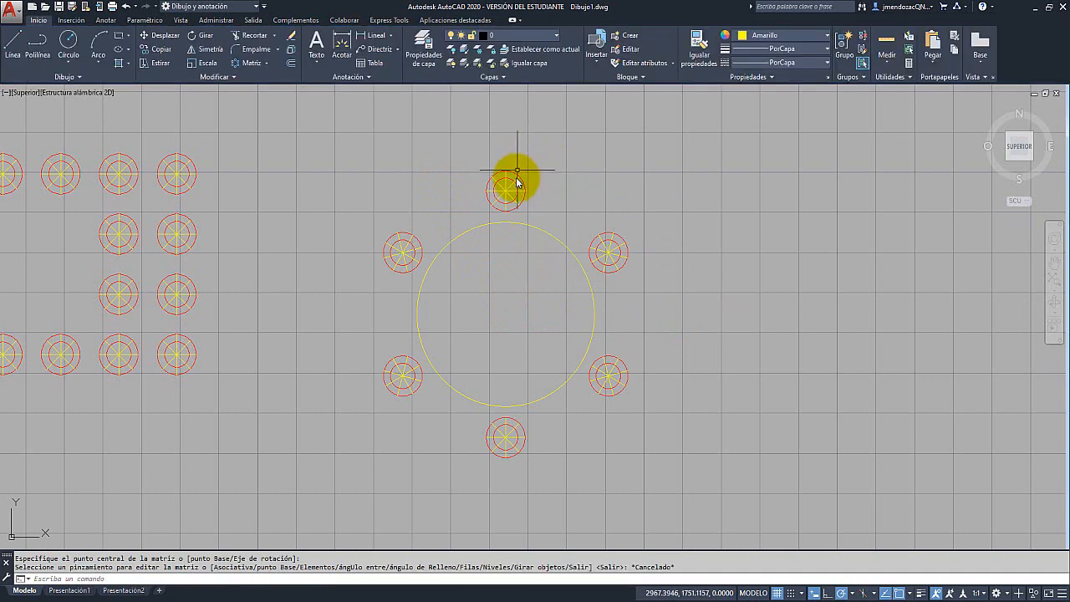
key("ctrl+z")
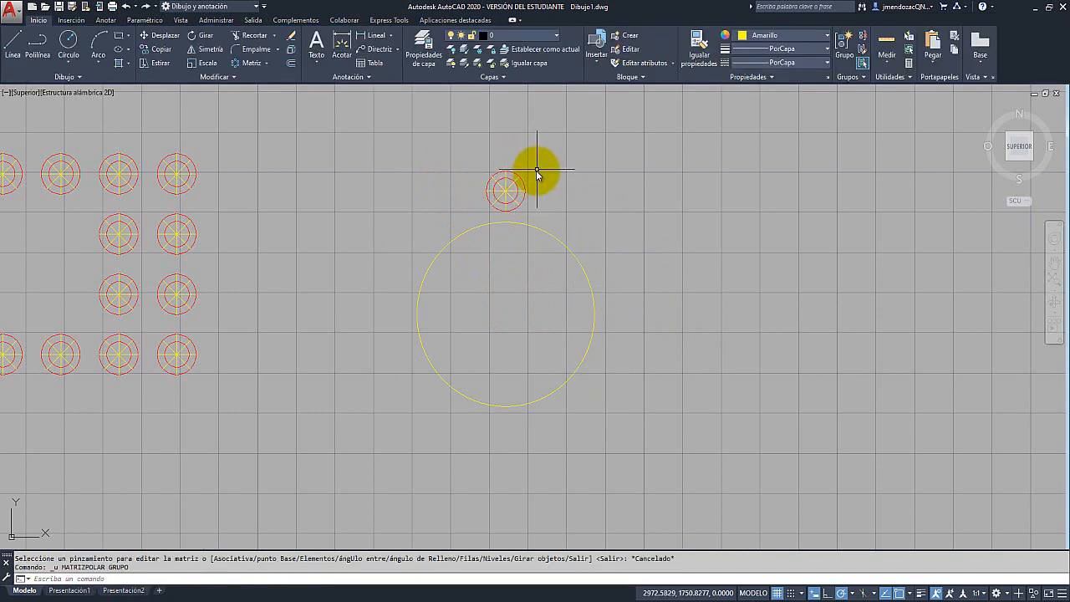
Create a polar array of the copied element around the large circle's center with 12 elements
left_click(254, 65)
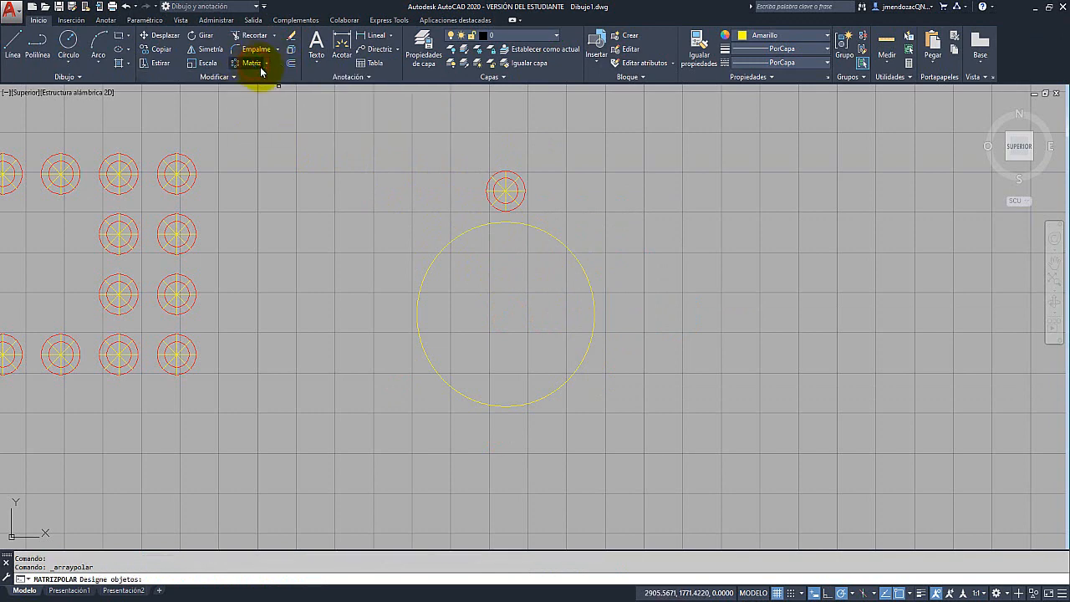
left_click(546, 164)
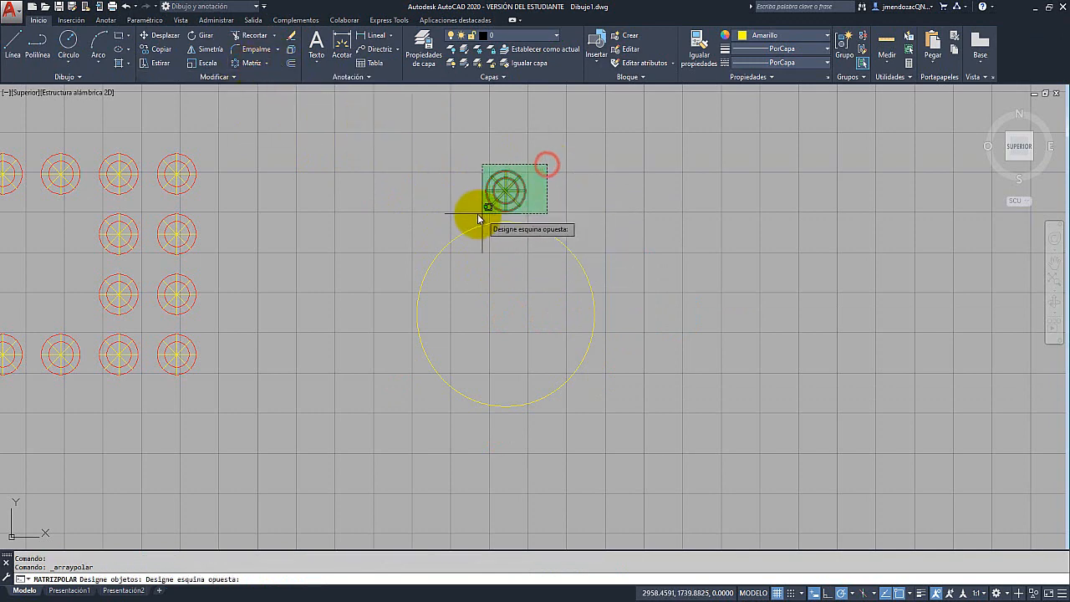
left_click(474, 214)
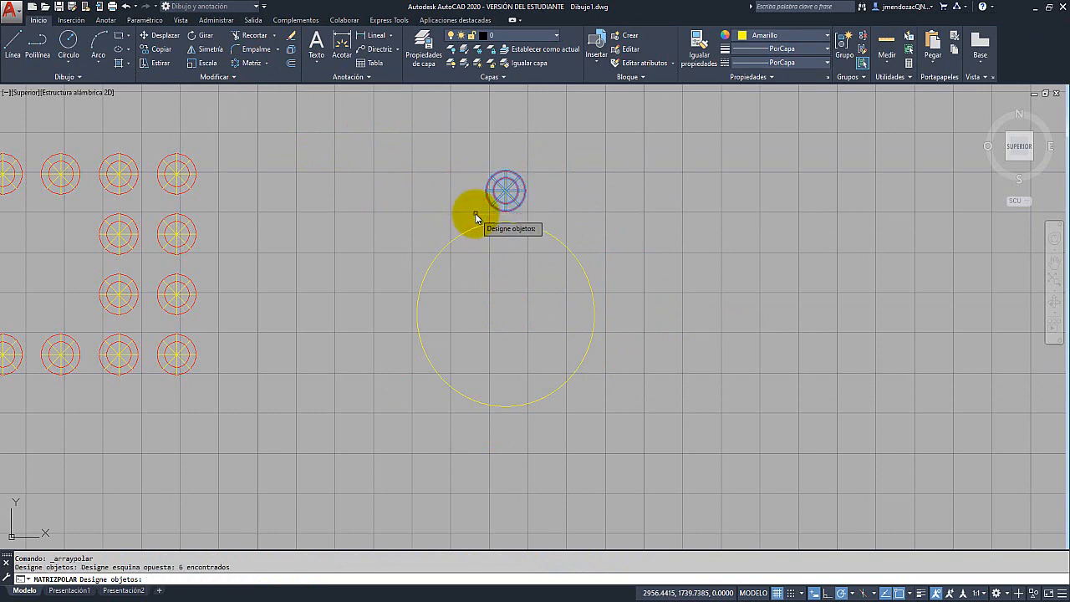
key("Return")
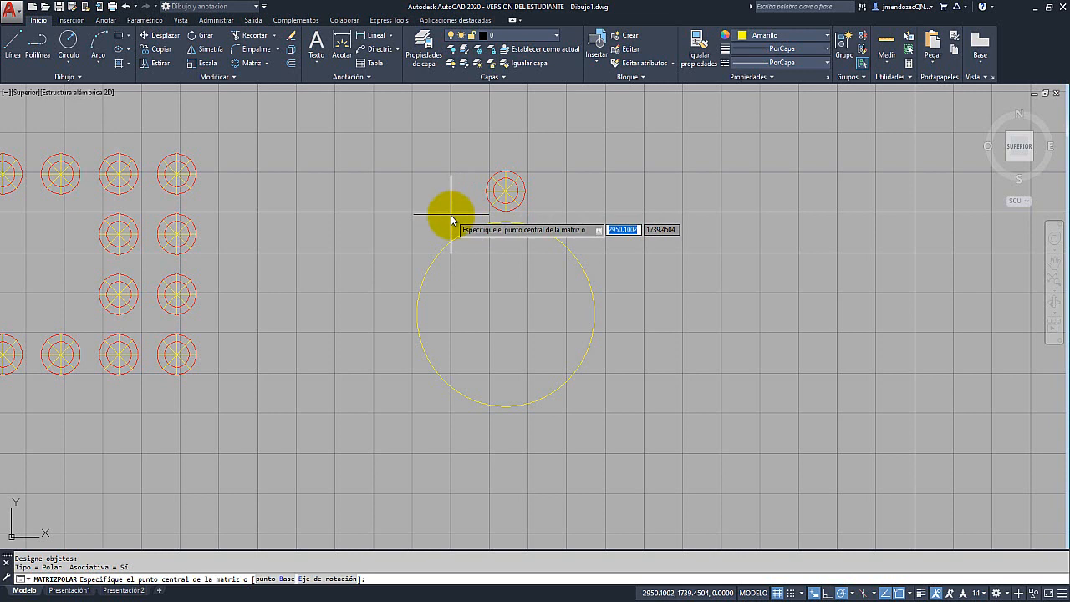
left_click(507, 315)
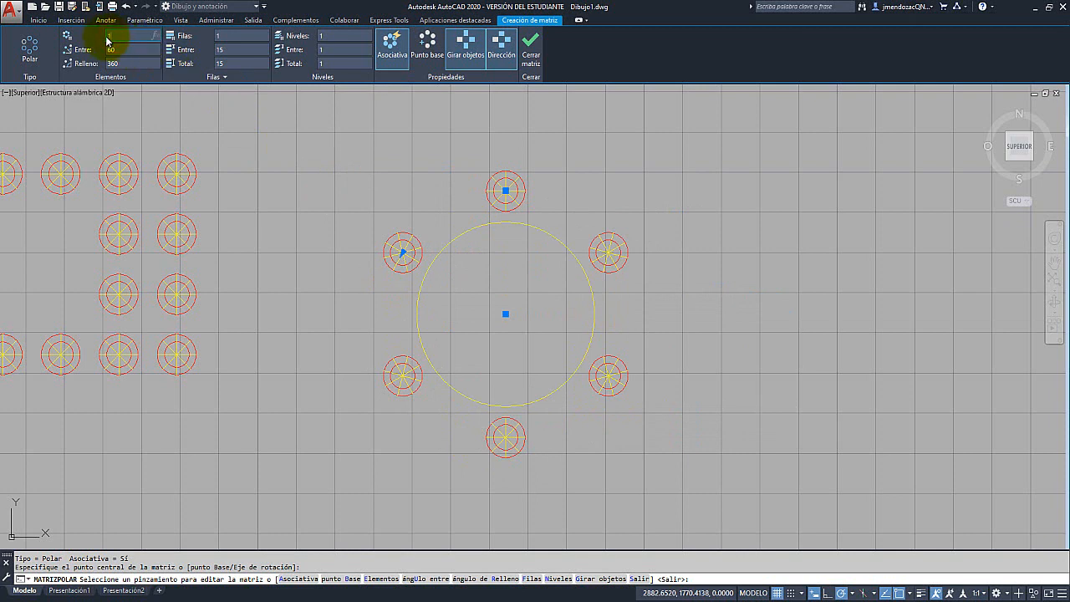
key("Return")
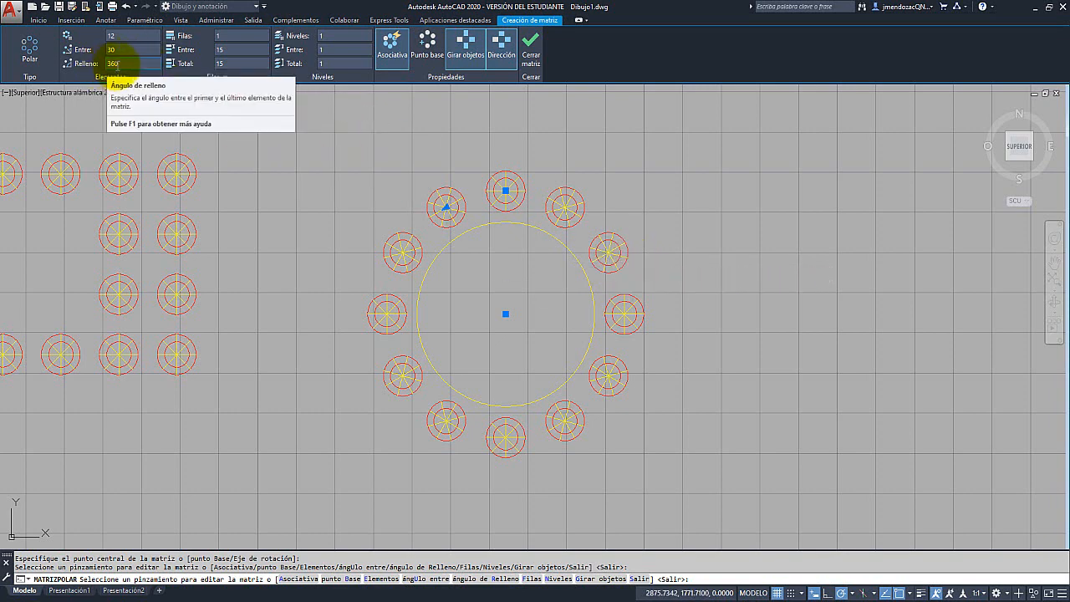
Set the polar array's fill angle to 180 degrees and finish the array
left_click(123, 64)
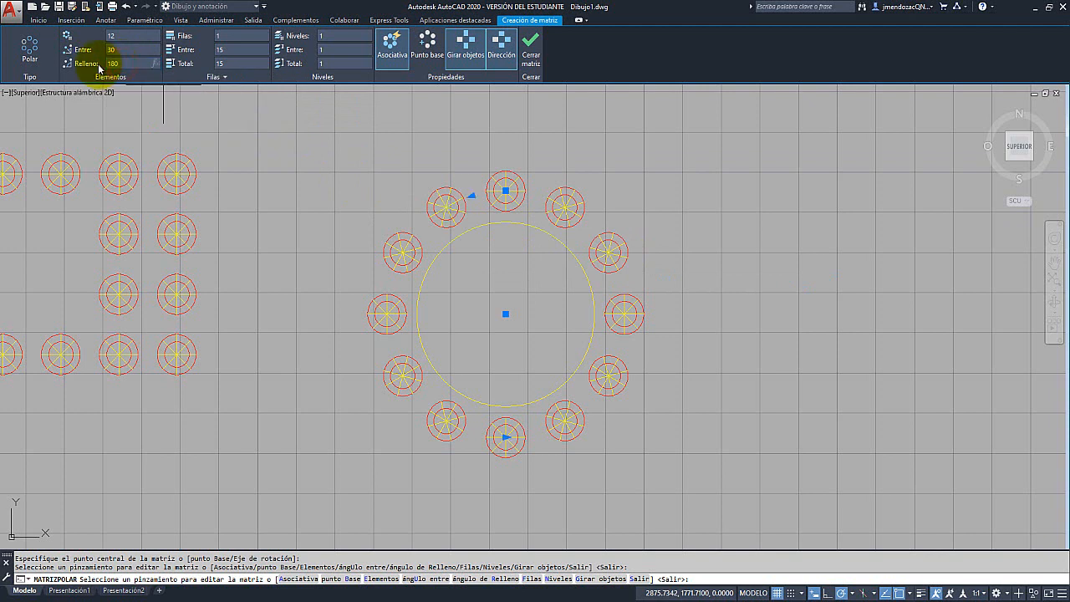
key("Return")
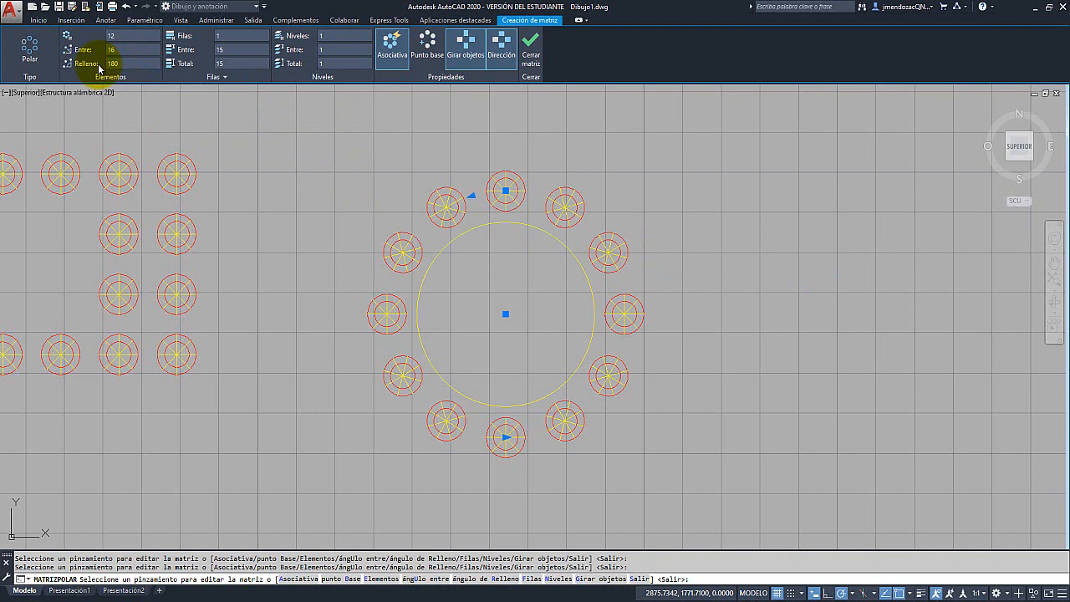
key("Return")
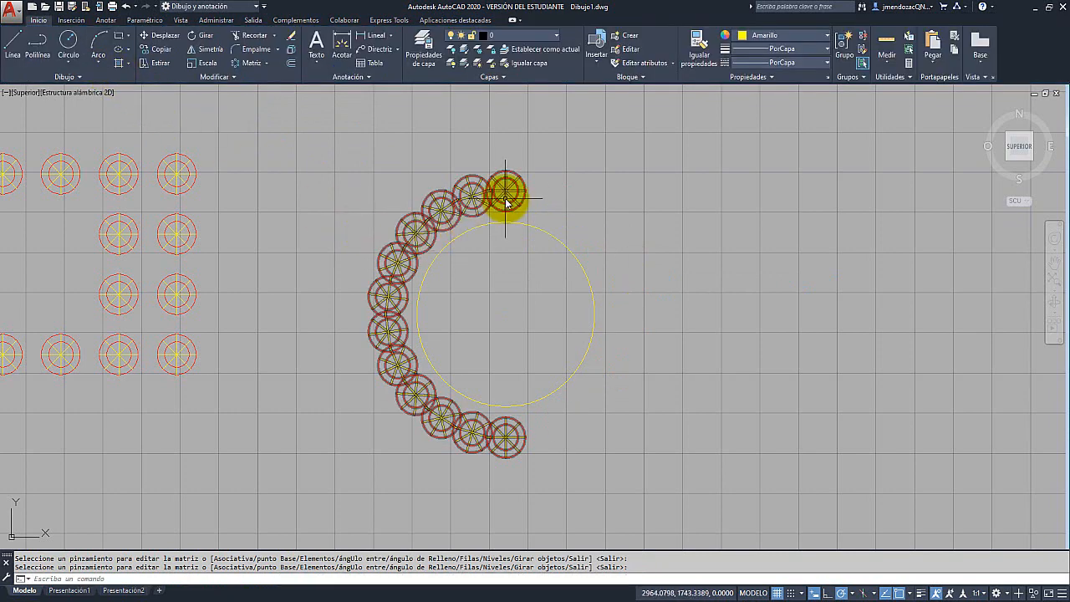
Reselect the polar array, set its fill angle to 360 degrees and undo the last grip edit
left_click(498, 444)
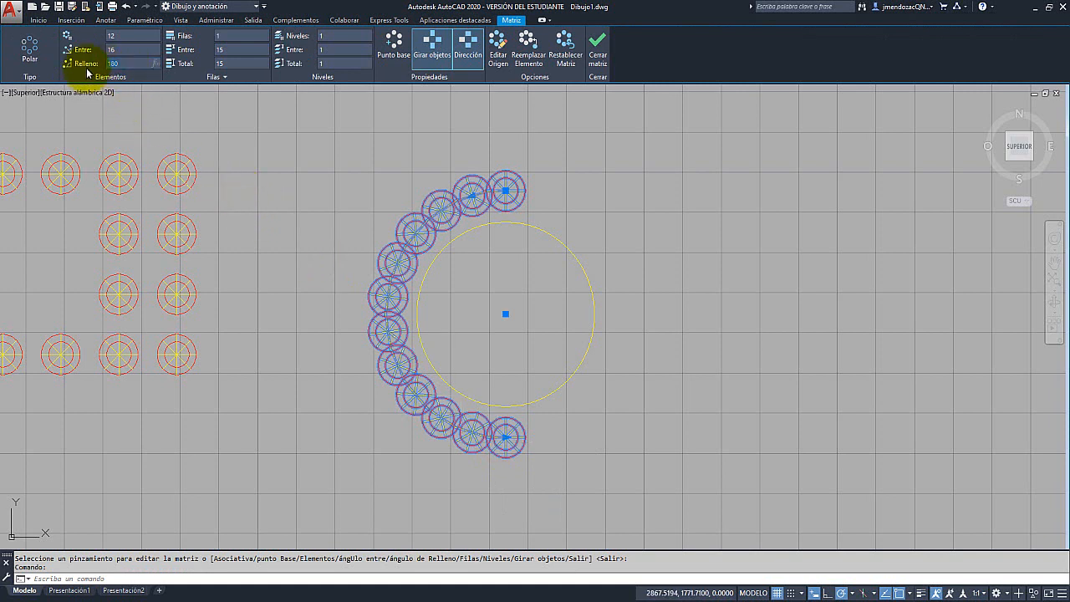
key("Return")
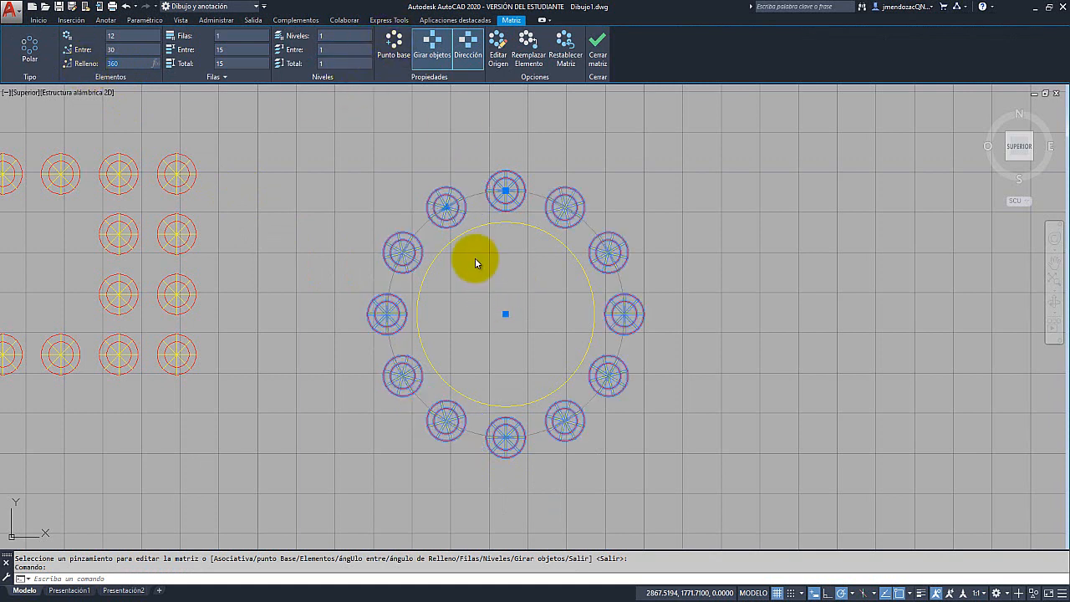
key("ctrl+z")
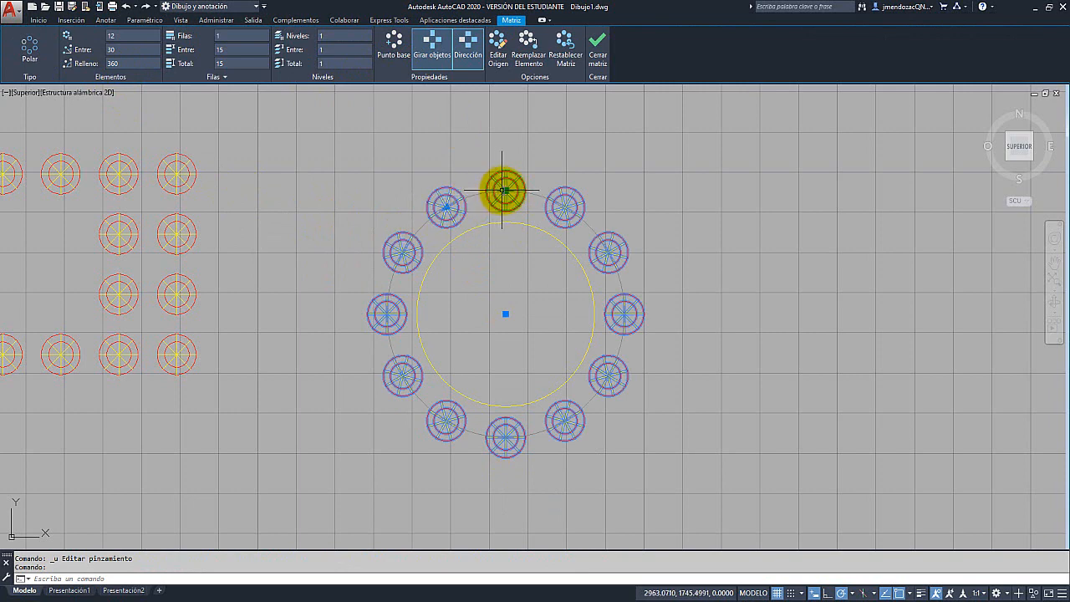
Reduce the polar array's radius from its top element so the element centers lie on the large circle
mouse_move(505, 194)
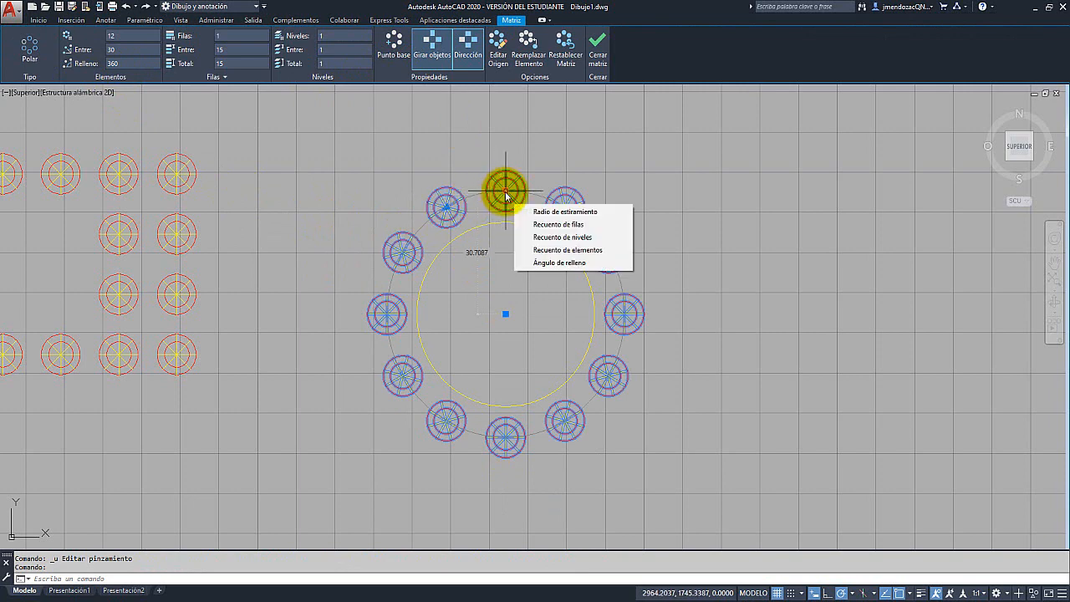
left_click(506, 194)
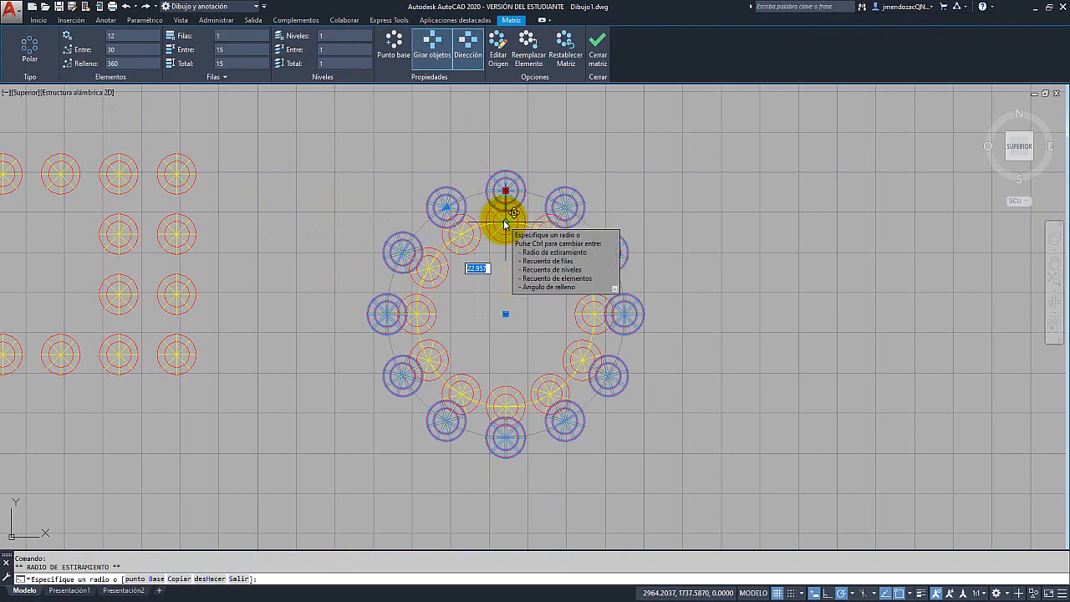
left_click(503, 220)
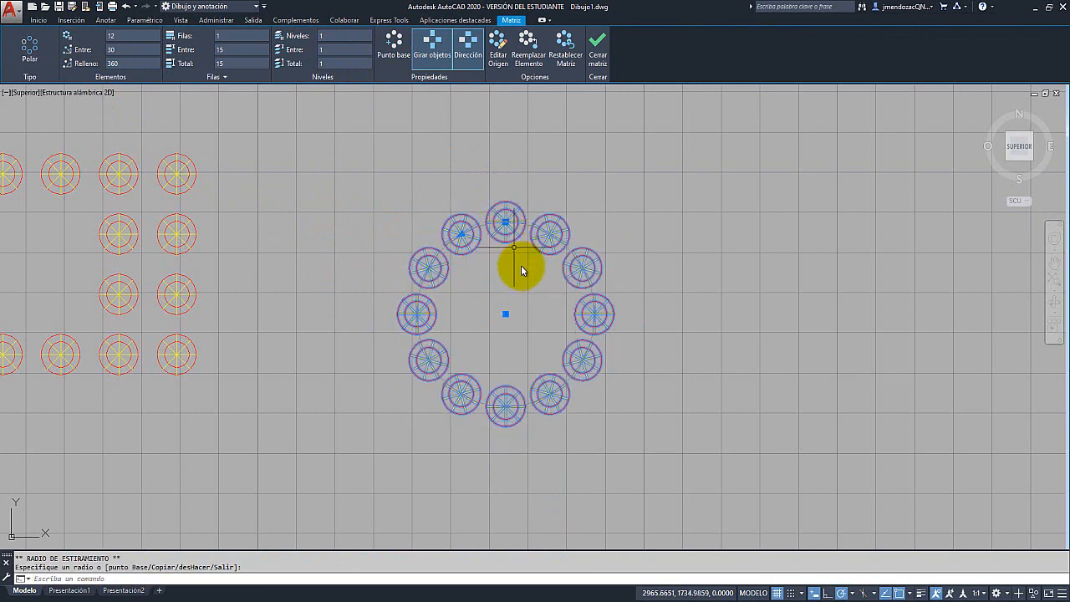
scroll(546, 280, "up", 3)
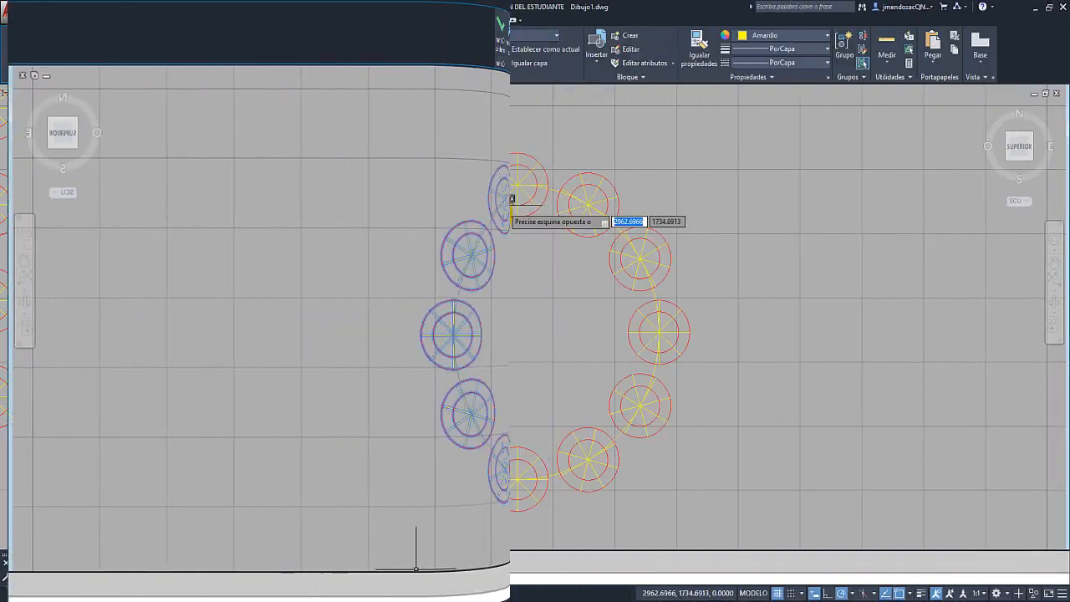
left_click(490, 226)
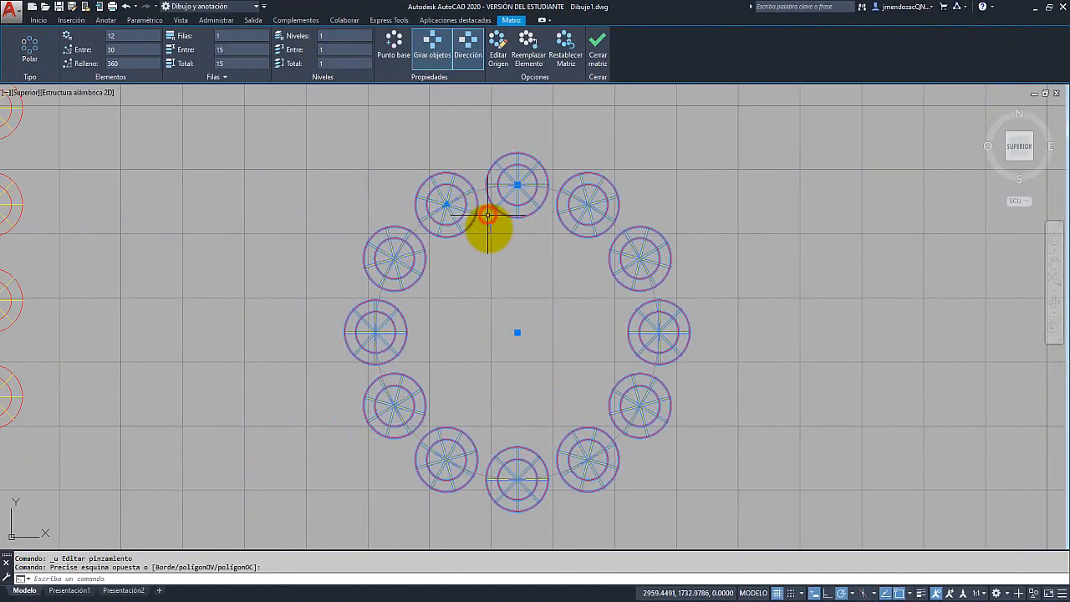
Try an 8-degree counterclockwise angle between the array's elements and undo it
left_click(446, 204)
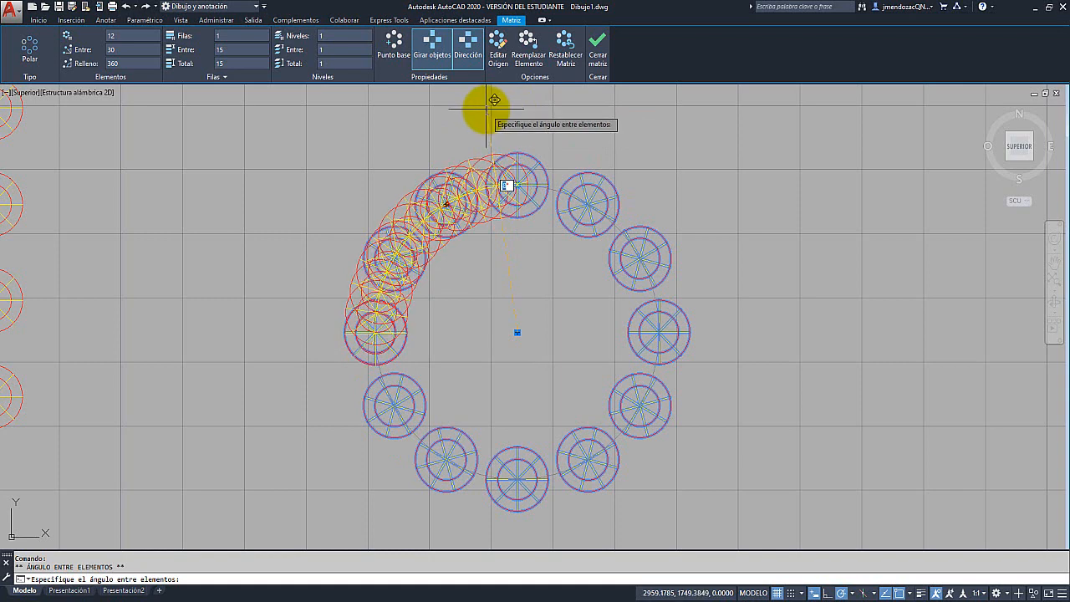
left_click(487, 110)
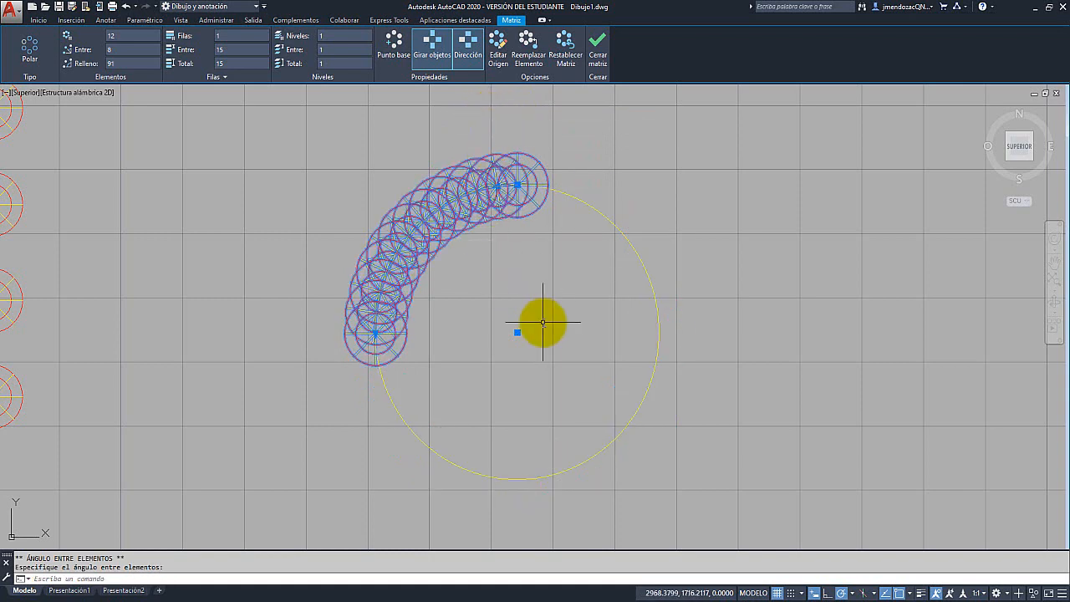
key("ctrl+z")
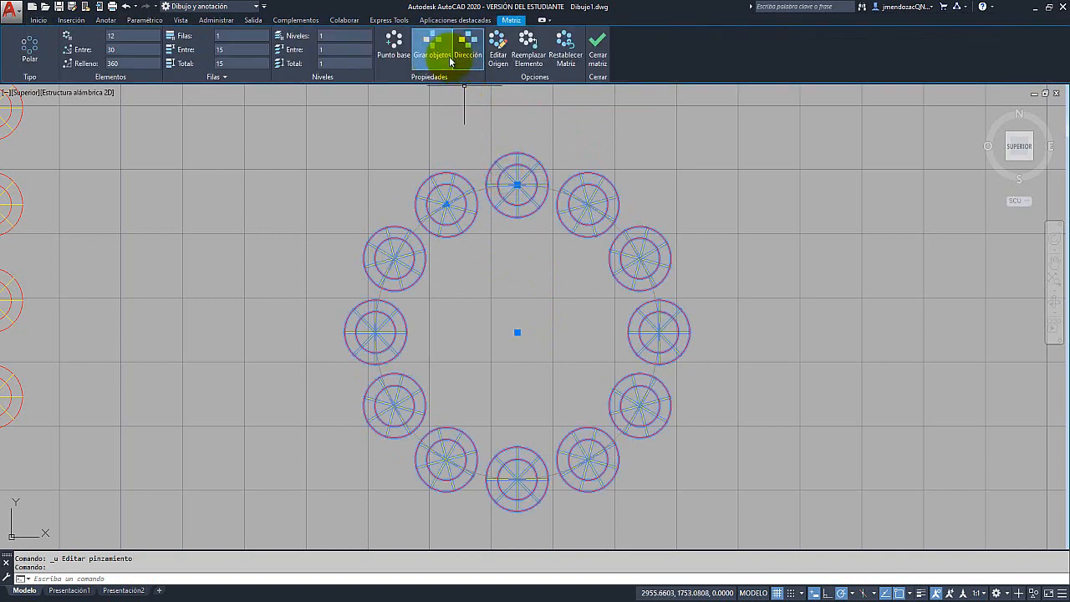
Reverse the array's direction to clockwise, and try an 8-degree angle between elements before undoing that angle change
left_click(462, 62)
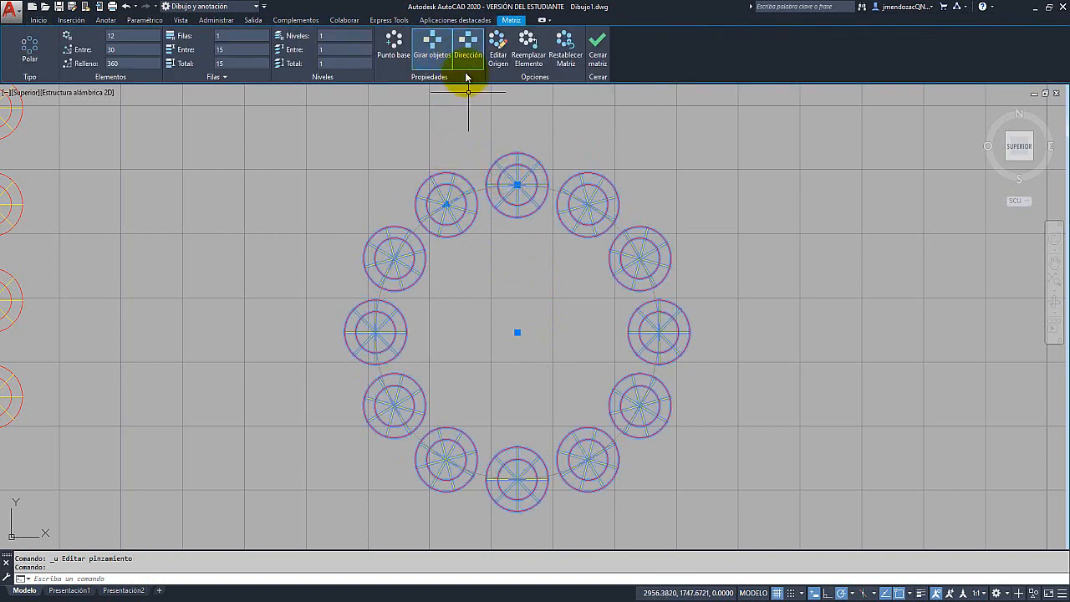
left_click(588, 205)
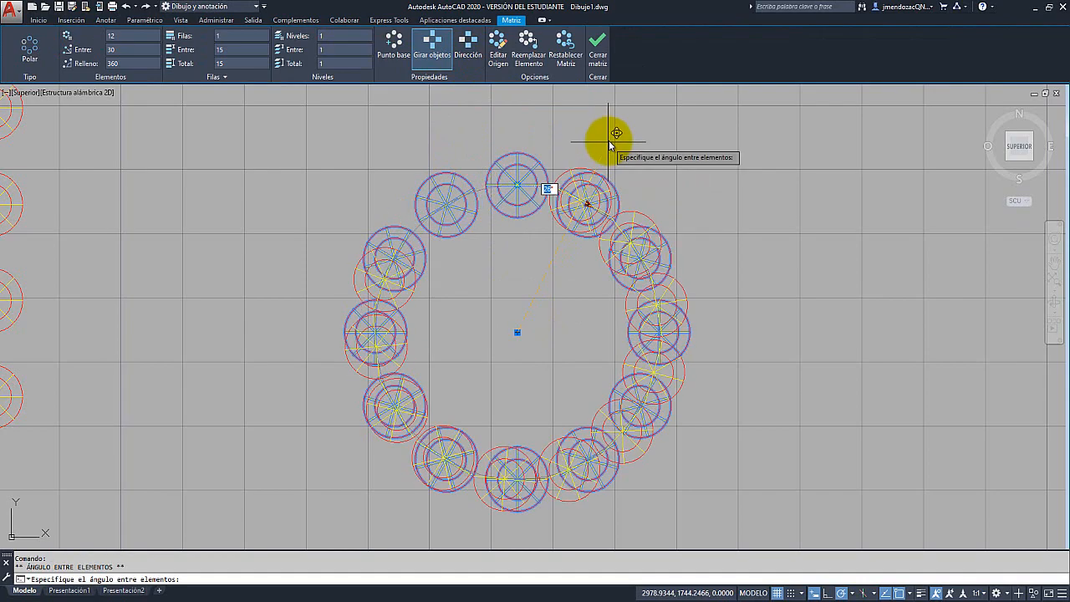
left_click(548, 111)
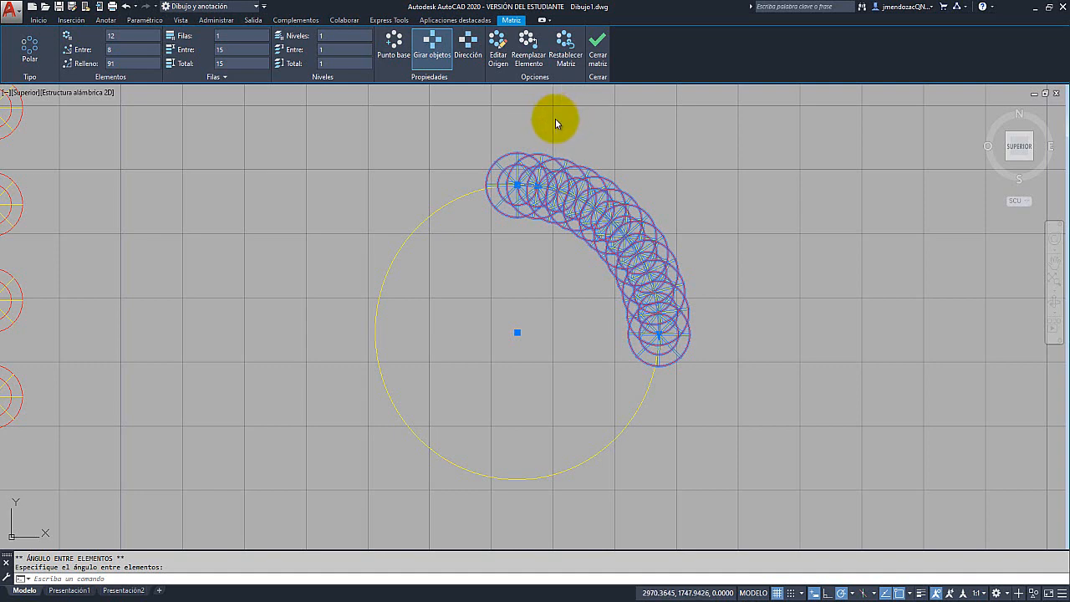
key("ctrl+z")
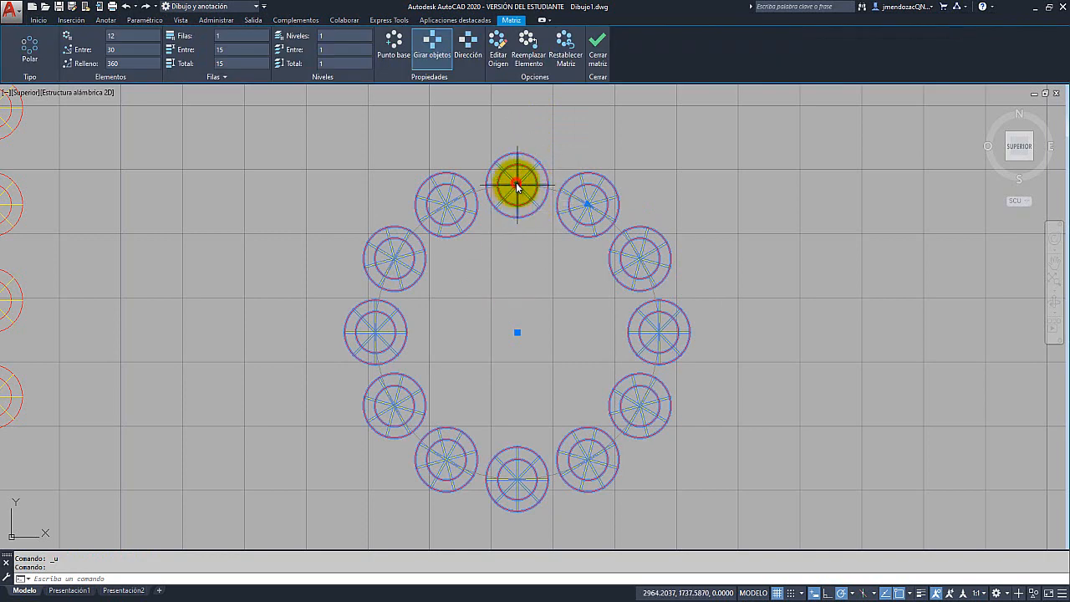
Try to stretch the polar array's radius outward from its top element
left_click(516, 182)
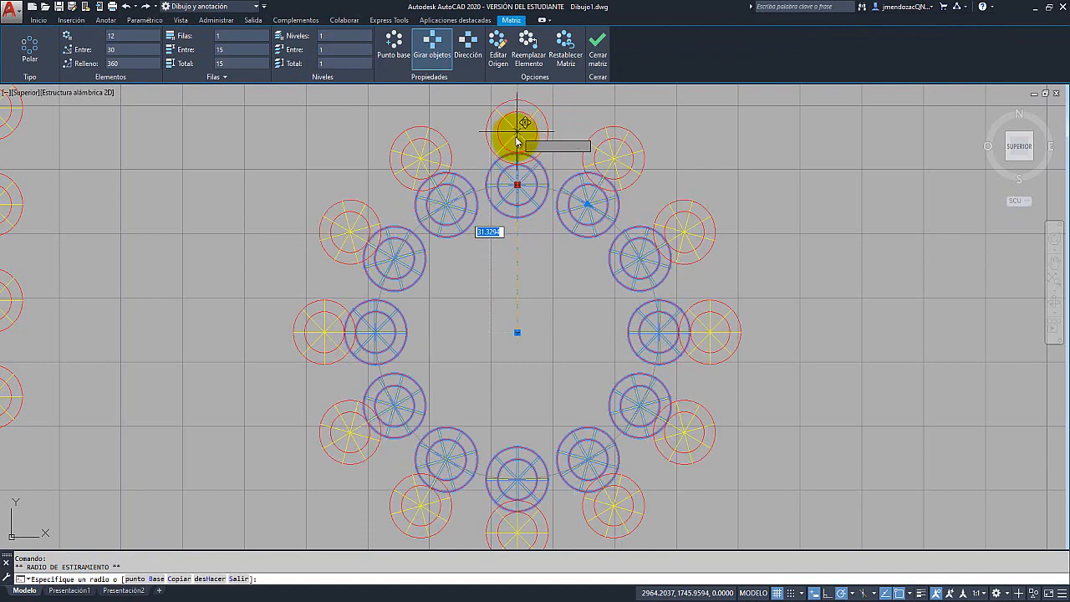
right_click(515, 156)
key("Escape")
key("Escape")
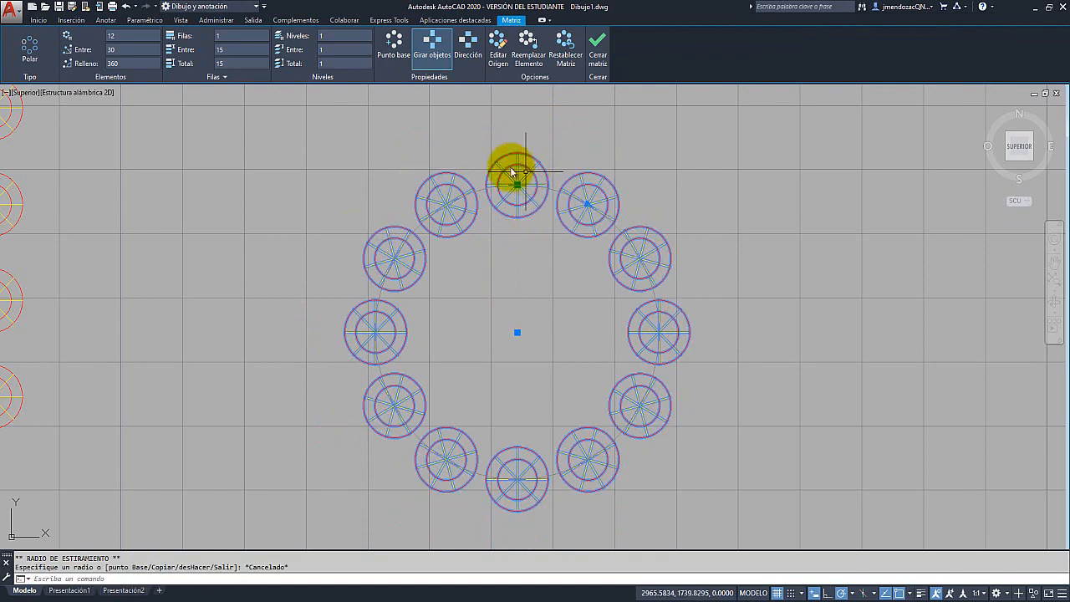
Move the array's base point to the center of the bottom element and try stretching the radius from there
left_click(395, 46)
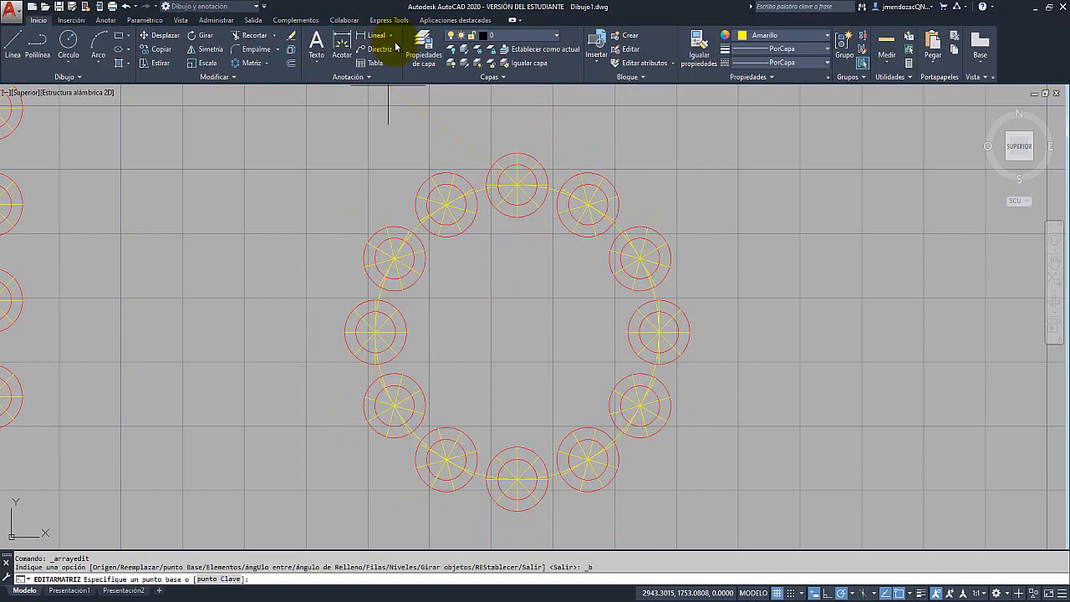
left_click(515, 482)
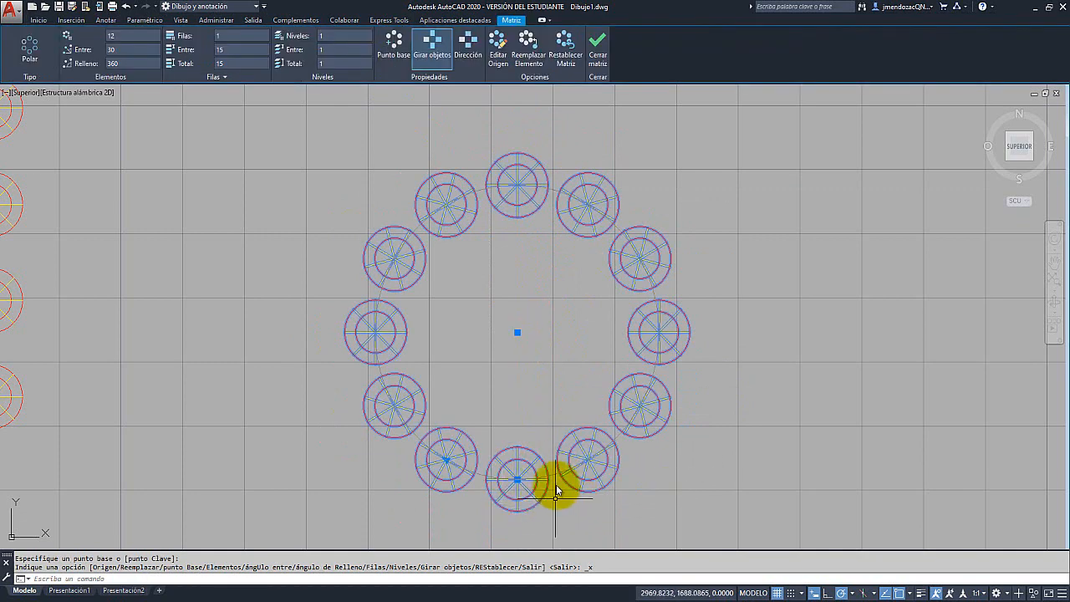
left_click(518, 481)
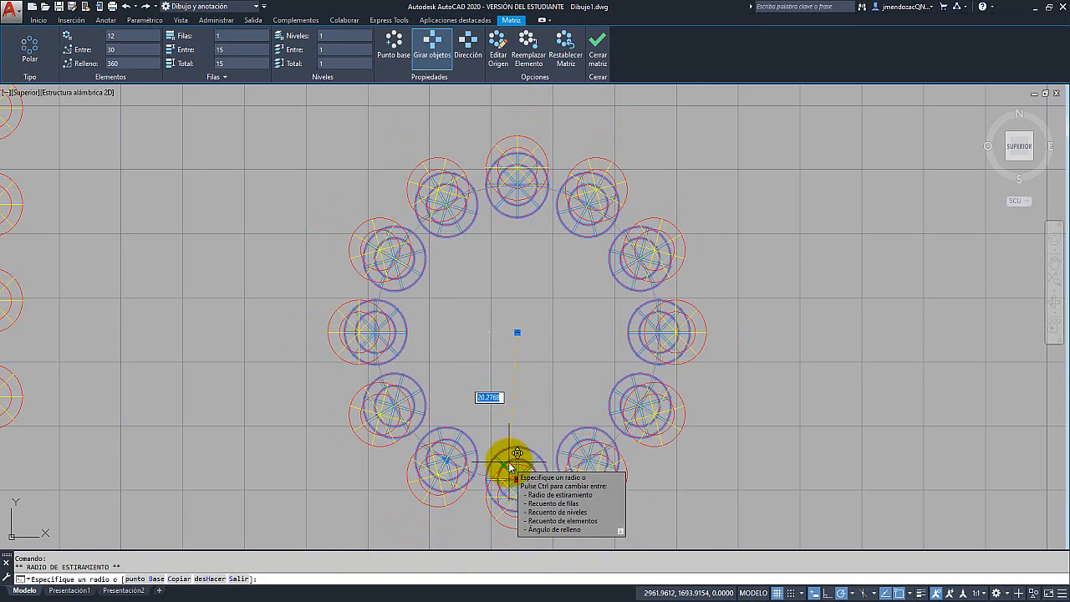
key("Escape")
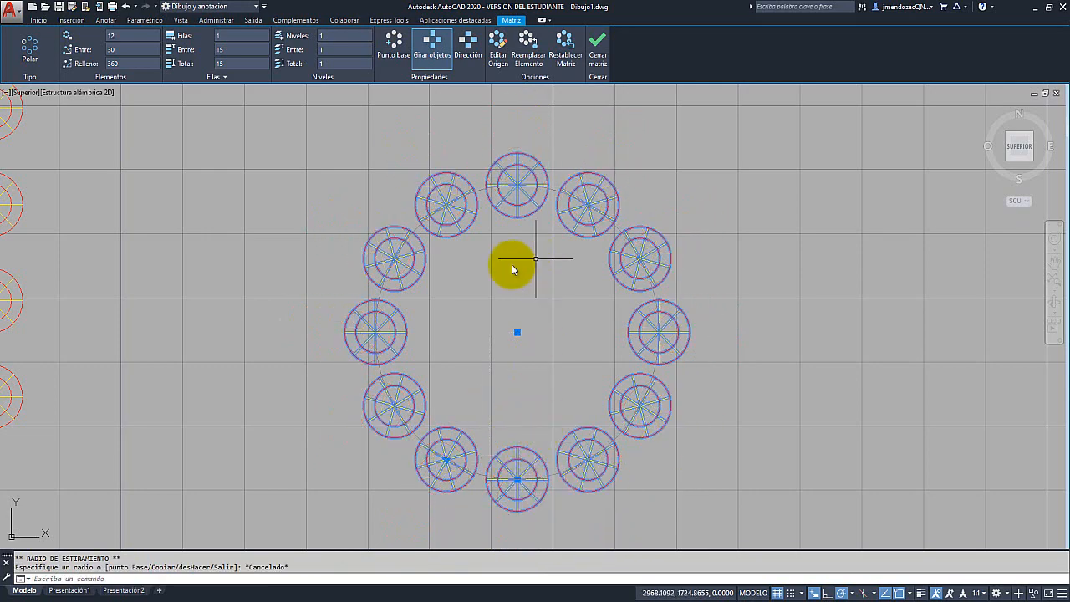
Open the array's source for editing through the top element and delete its diagonal line running from upper left to lower right
left_click(498, 49)
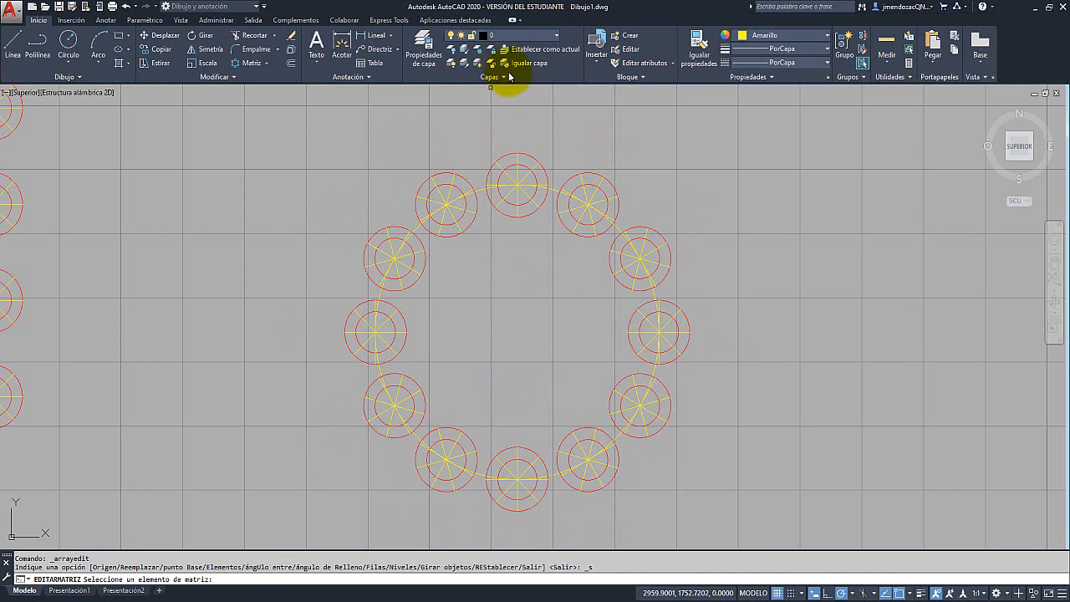
left_click(525, 193)
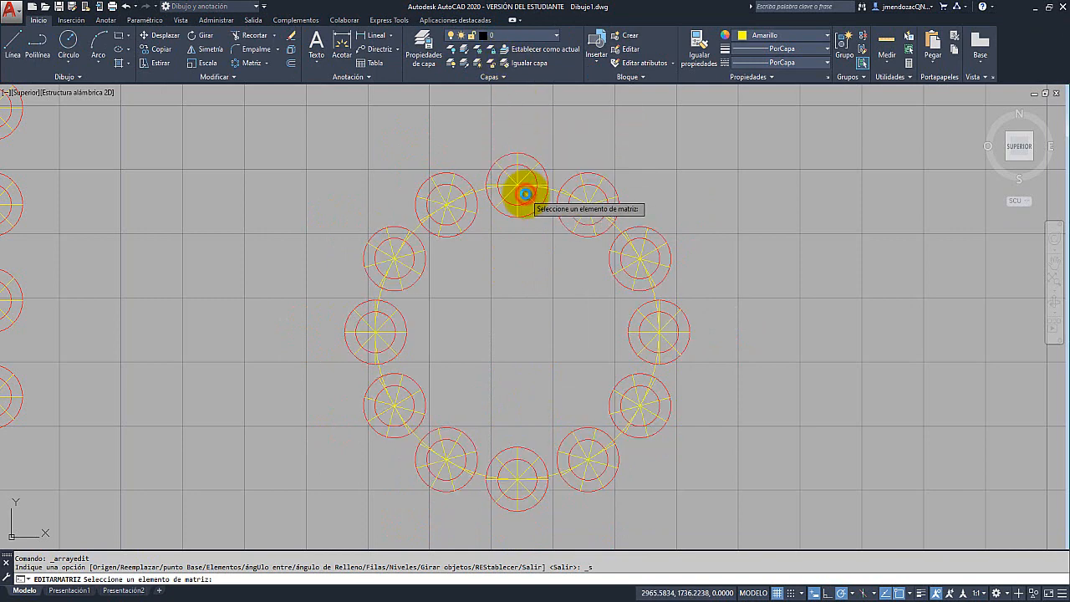
left_click(588, 318)
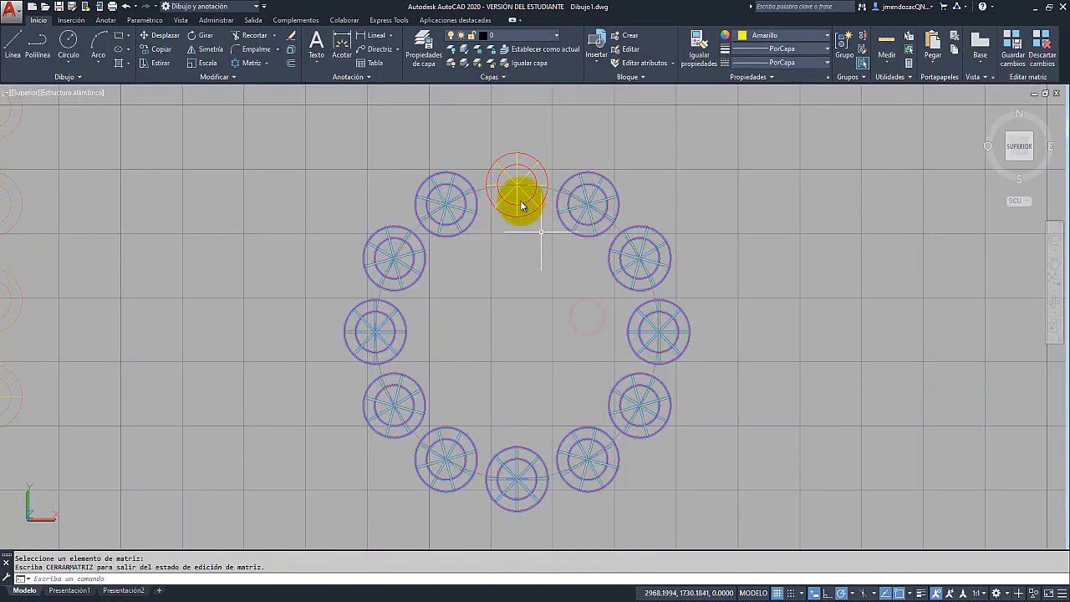
left_click(525, 192)
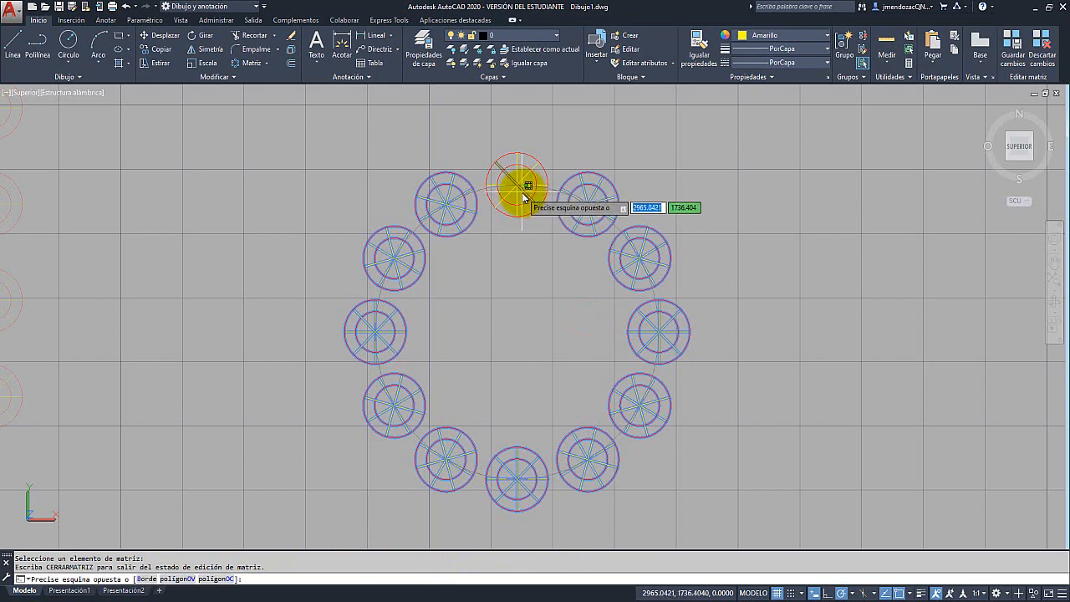
left_click(522, 197)
key("Delete")
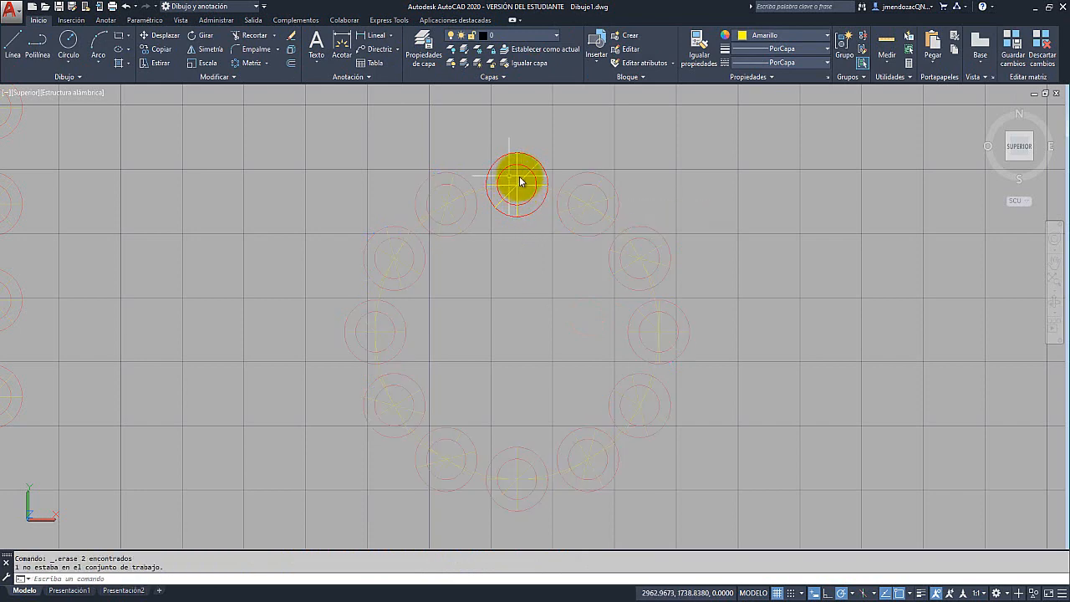
Delete the remaining diagonal line of the top element's source and save the changes to the polar array
left_click(524, 179)
key("Delete")
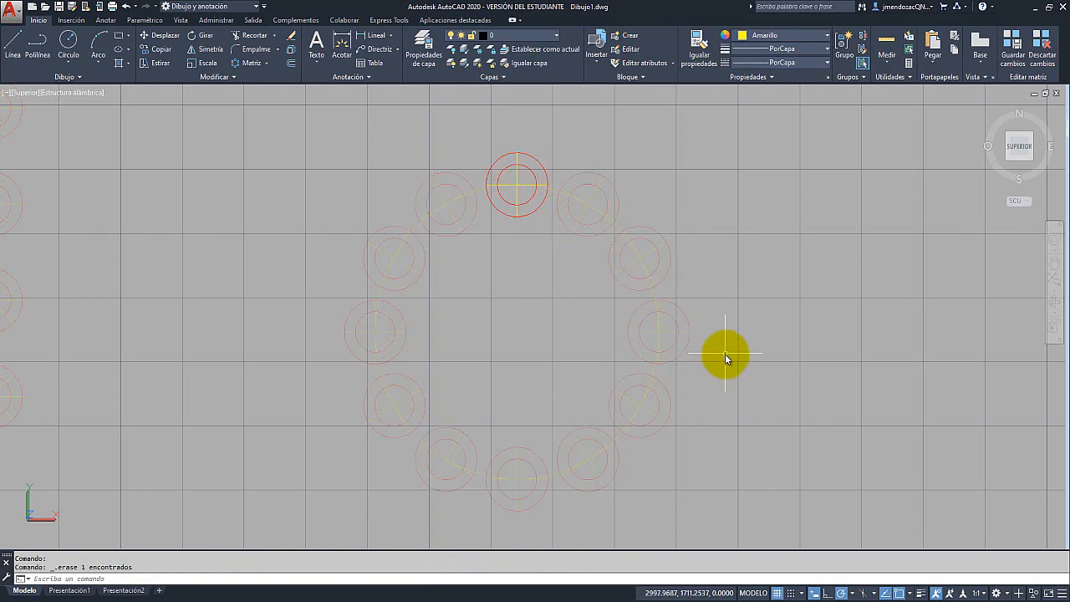
left_click(1013, 52)
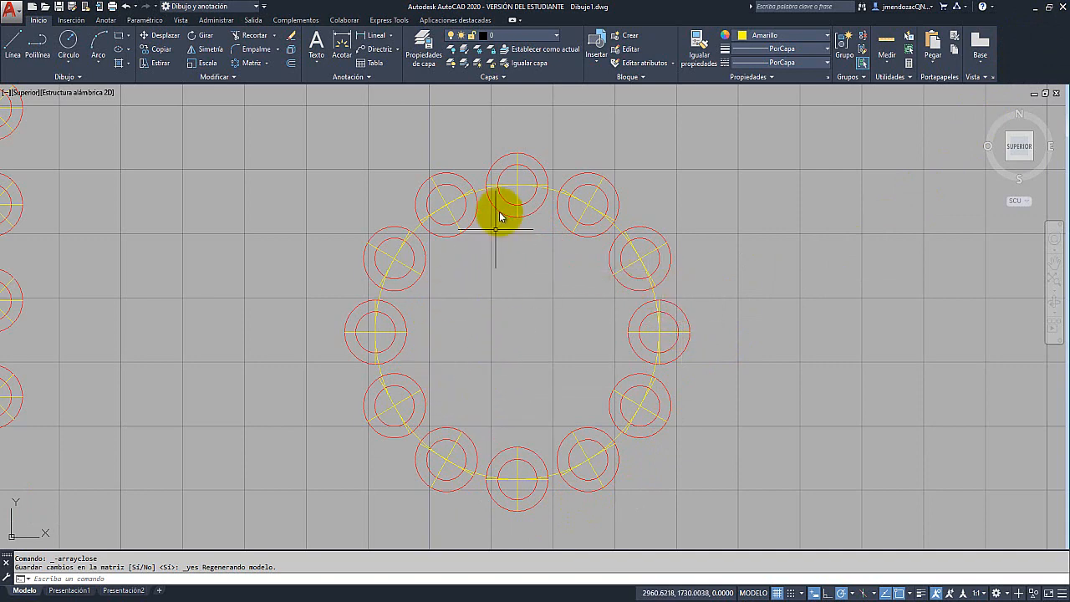
Set the polar array's direction to clockwise, switching the rotation of its objects off and back on
left_click(514, 170)
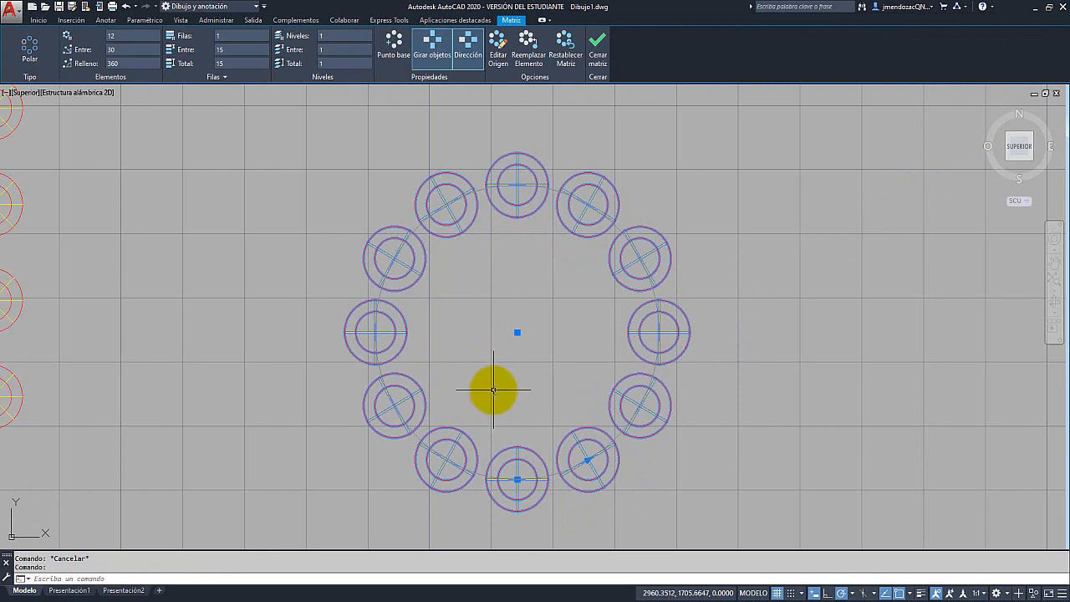
scroll(493, 389, "down", 2)
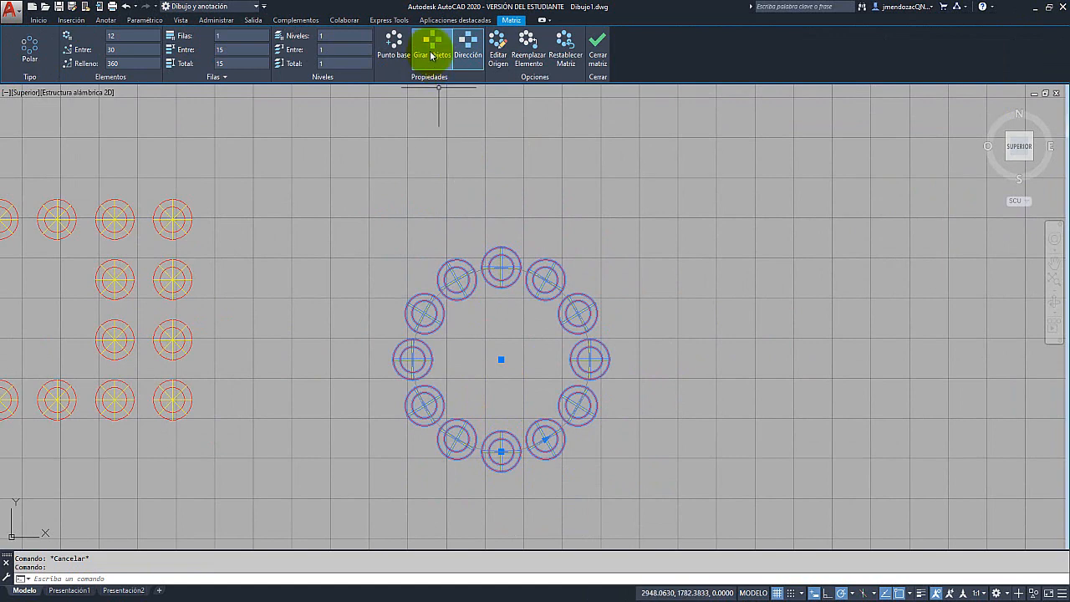
left_click(431, 55)
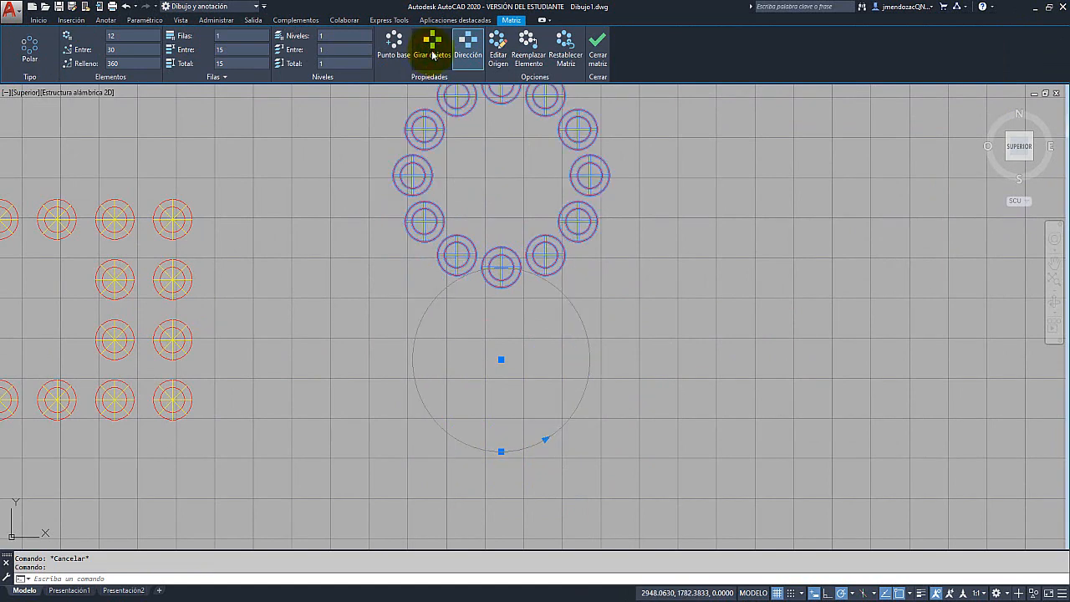
left_click(466, 52)
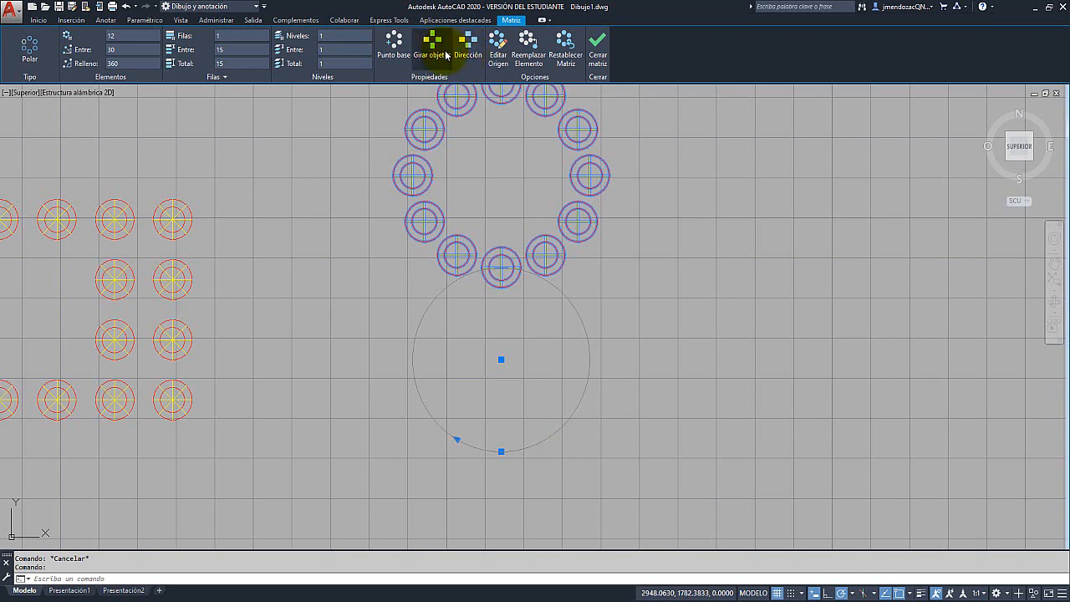
left_click(435, 52)
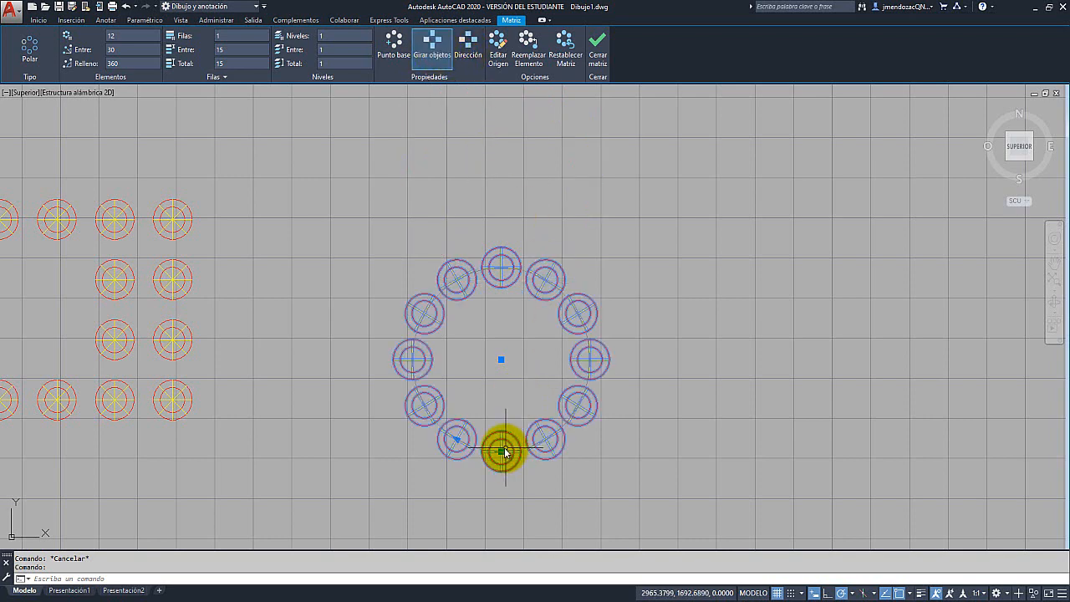
Move the polar array's base point to the center of the top element
mouse_move(502, 454)
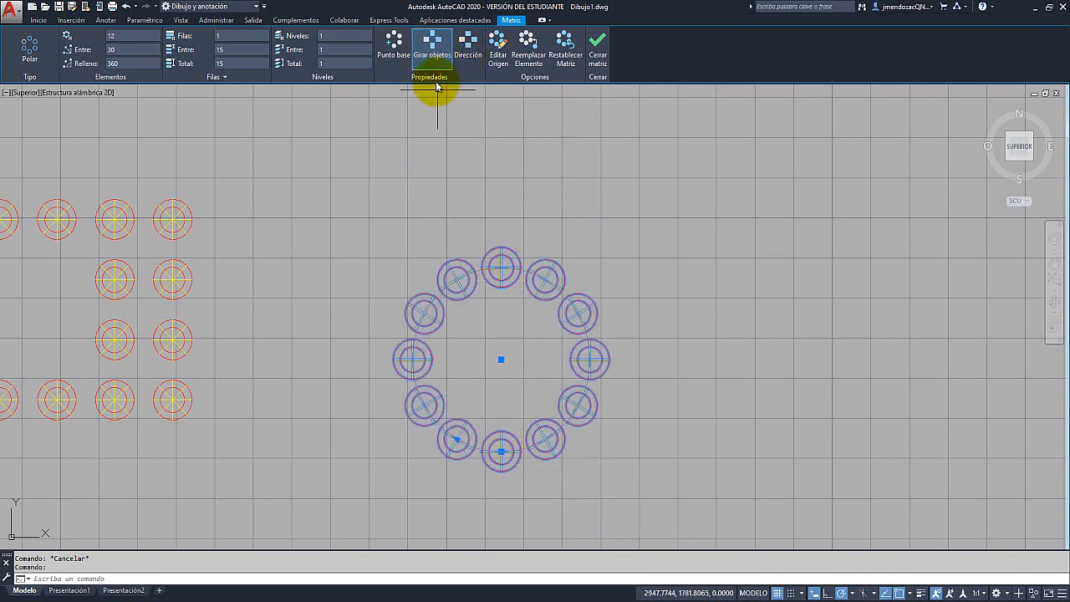
left_click(400, 49)
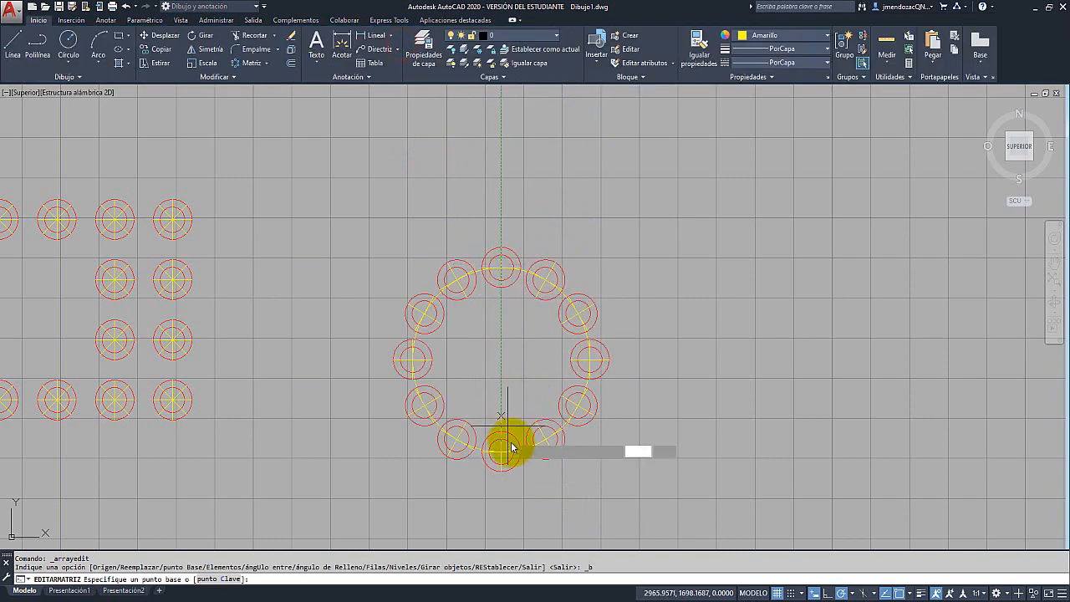
left_click(503, 270)
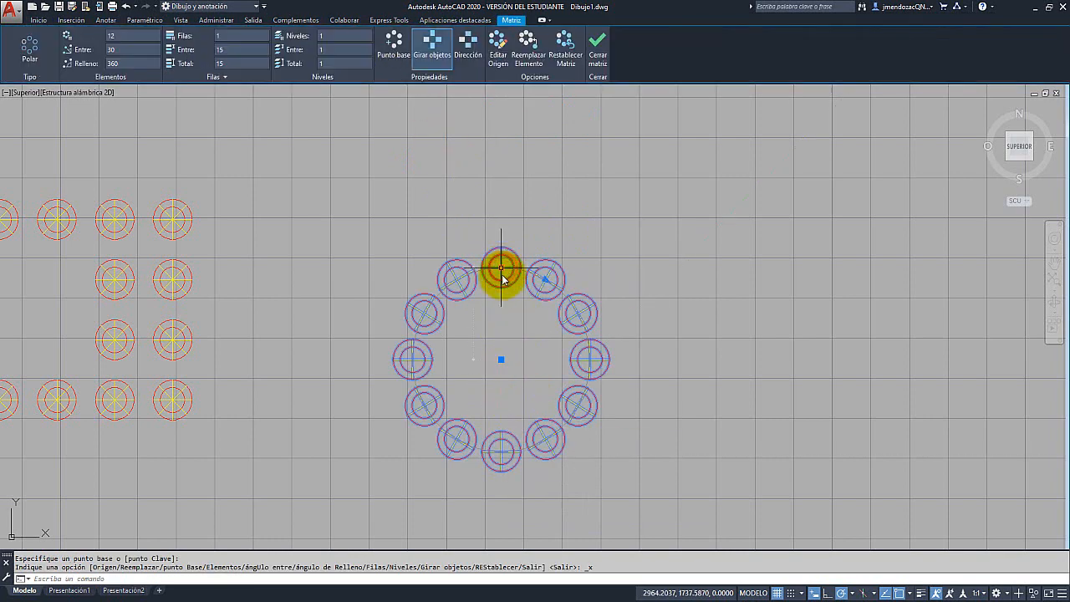
Toggle the rotation of the polar array's objects repeatedly, leave it off, and close the array
scroll(496, 291, "up", 4)
scroll(515, 201, "down", 2)
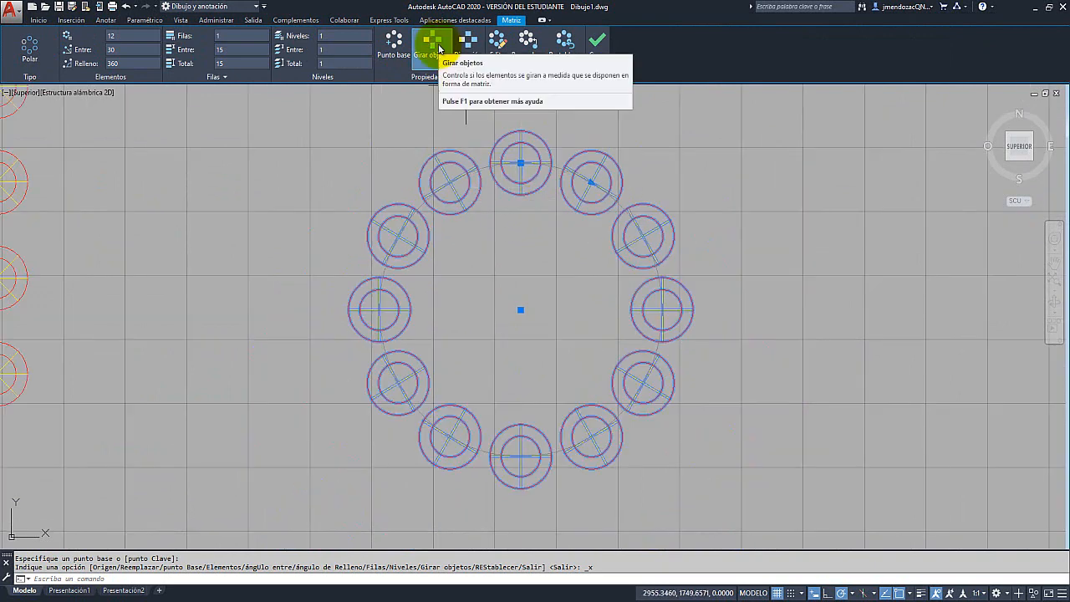
left_click(439, 48)
left_click(438, 47)
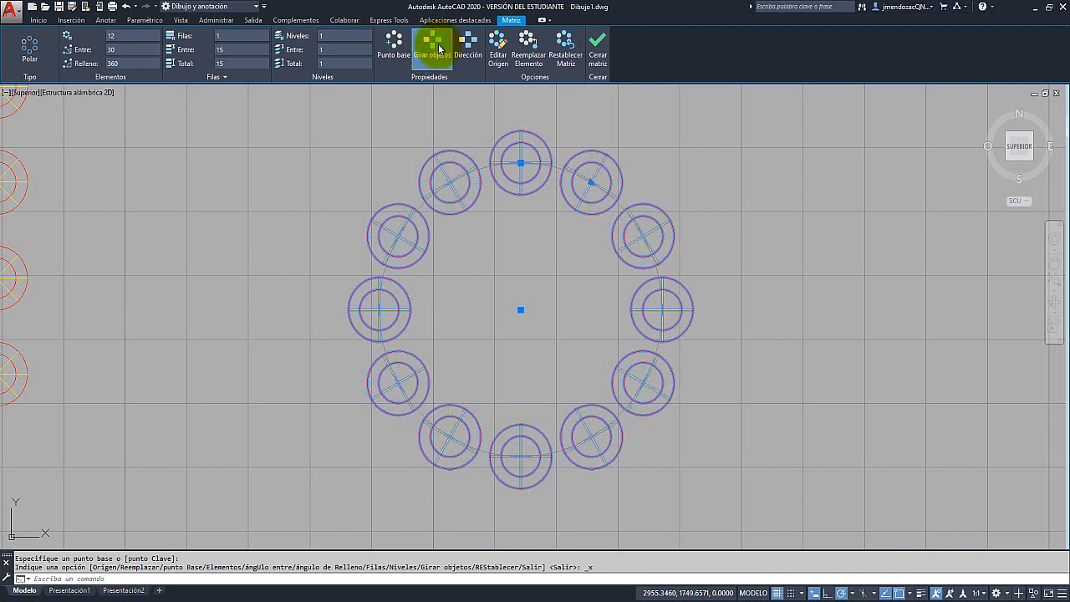
left_click(439, 48)
left_click(439, 48)
left_click(439, 48)
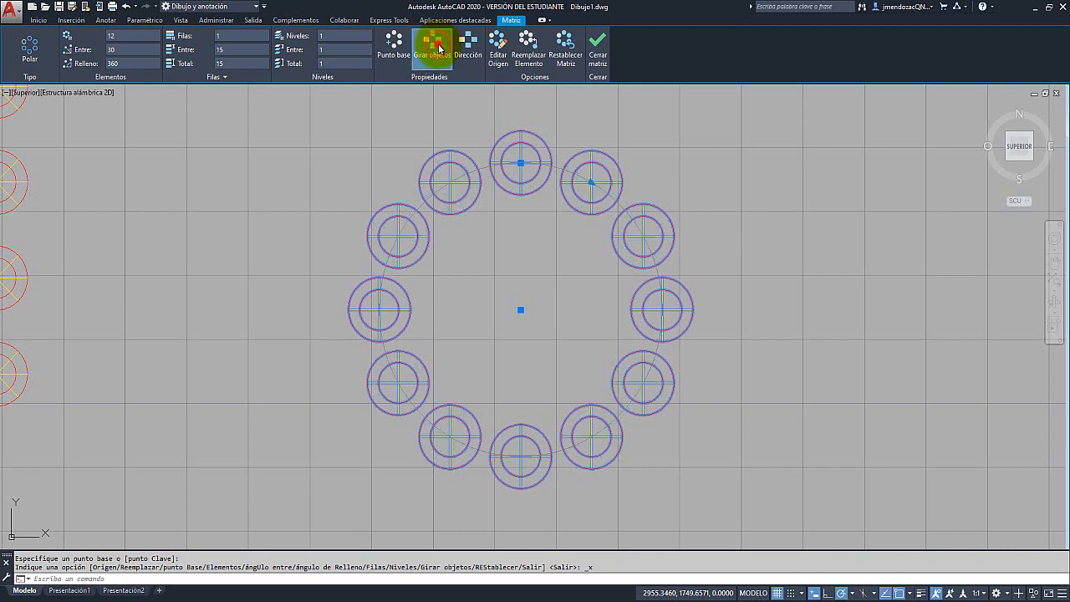
left_click(439, 48)
left_click(438, 48)
left_click(439, 48)
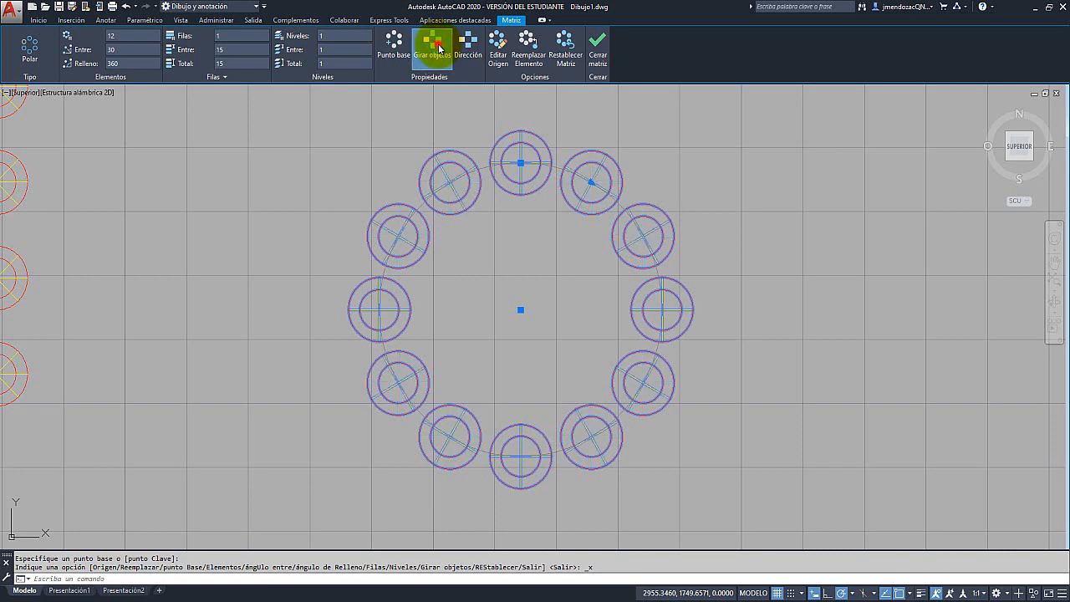
left_click(439, 48)
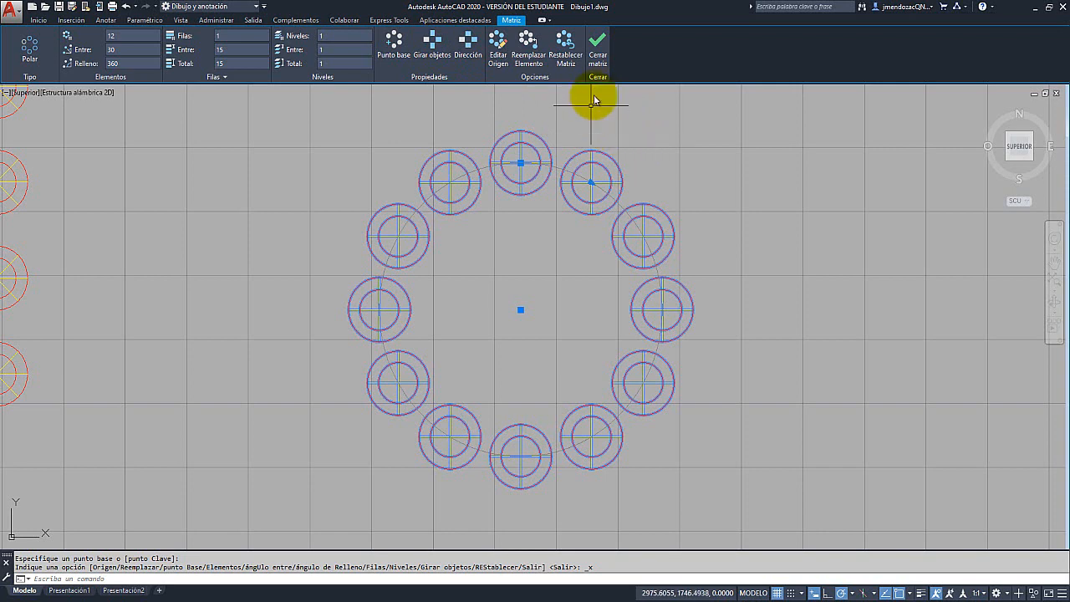
left_click(596, 59)
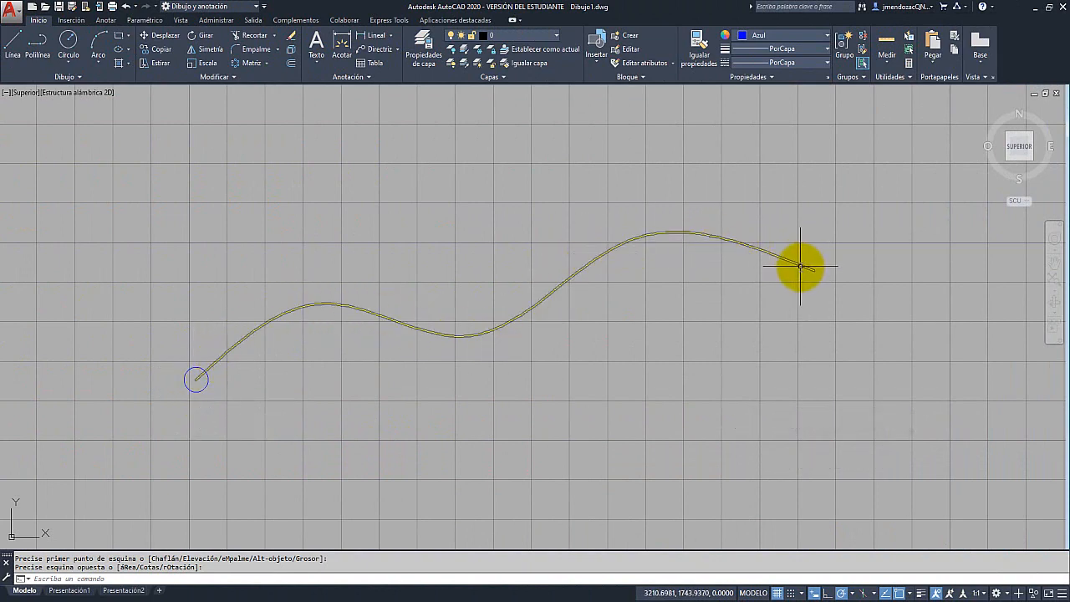
Create a path array (Matriz de camino) of the blue circle along the yellow curve with 15 between elements
left_click(264, 64)
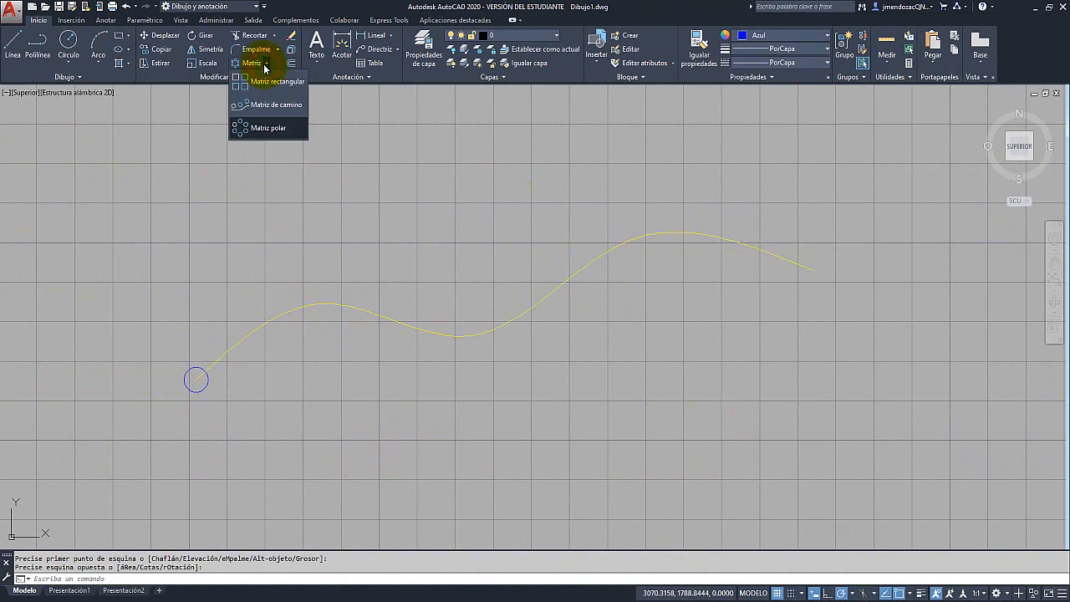
left_click(261, 109)
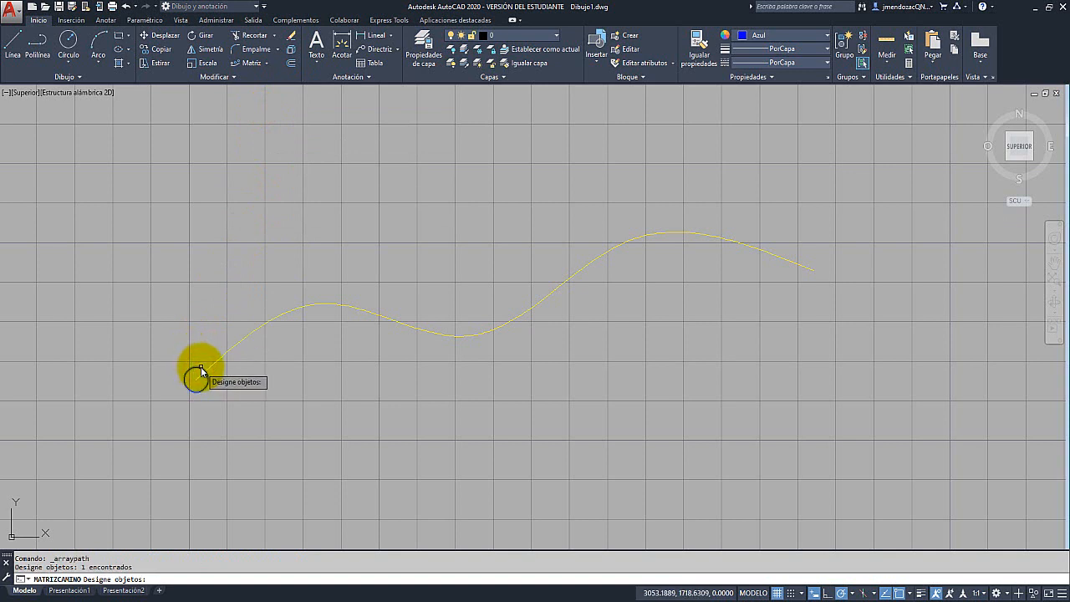
key("Return")
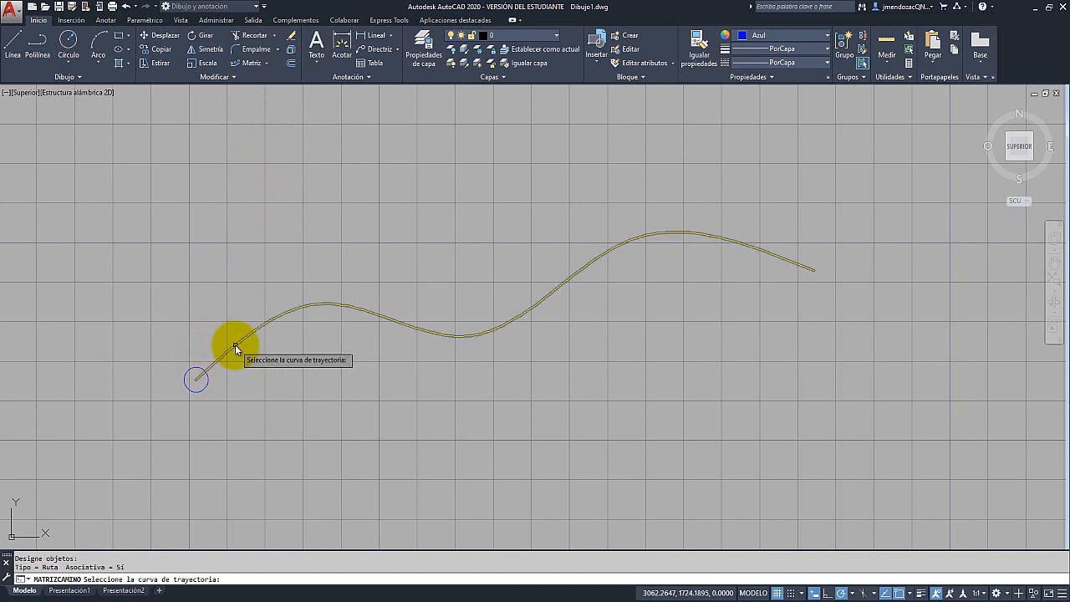
left_click(235, 345)
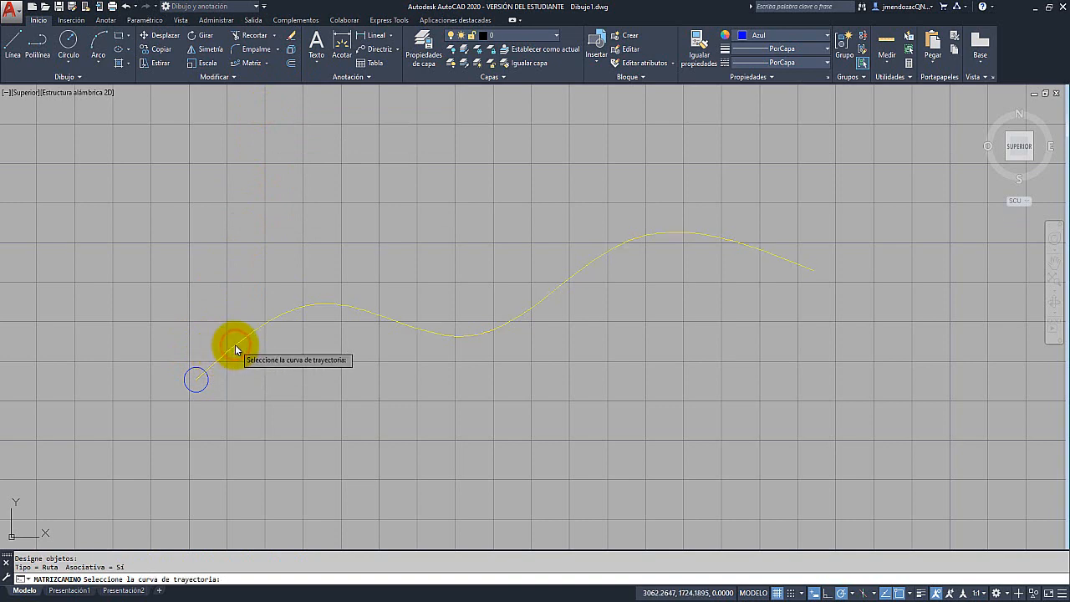
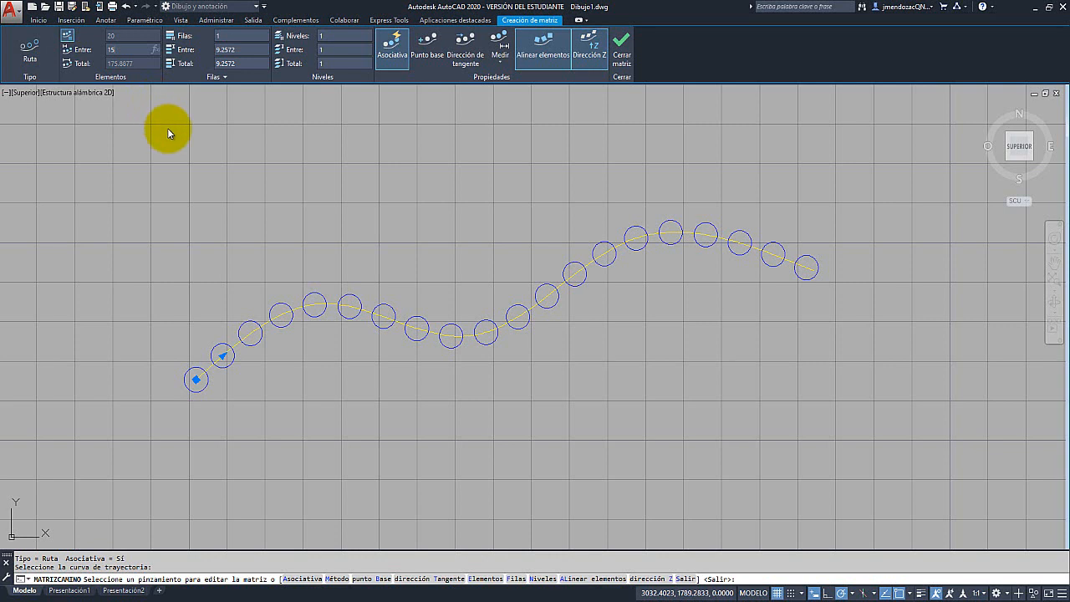
key("Return")
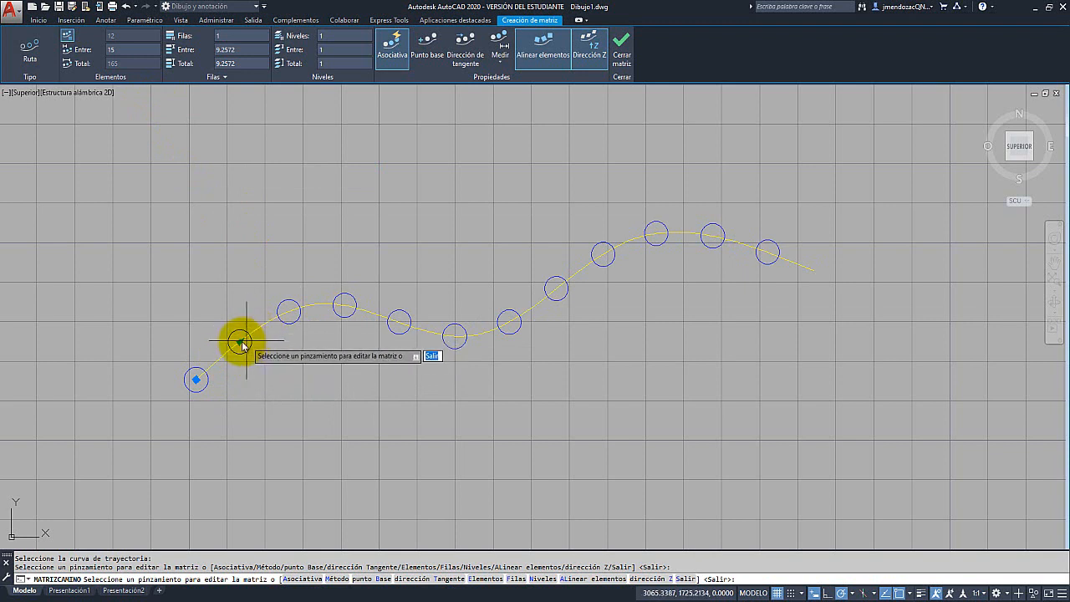
Try reducing the path array's element spacing to about 6.34 from its second circle, undo it, and close the array
left_click(239, 344)
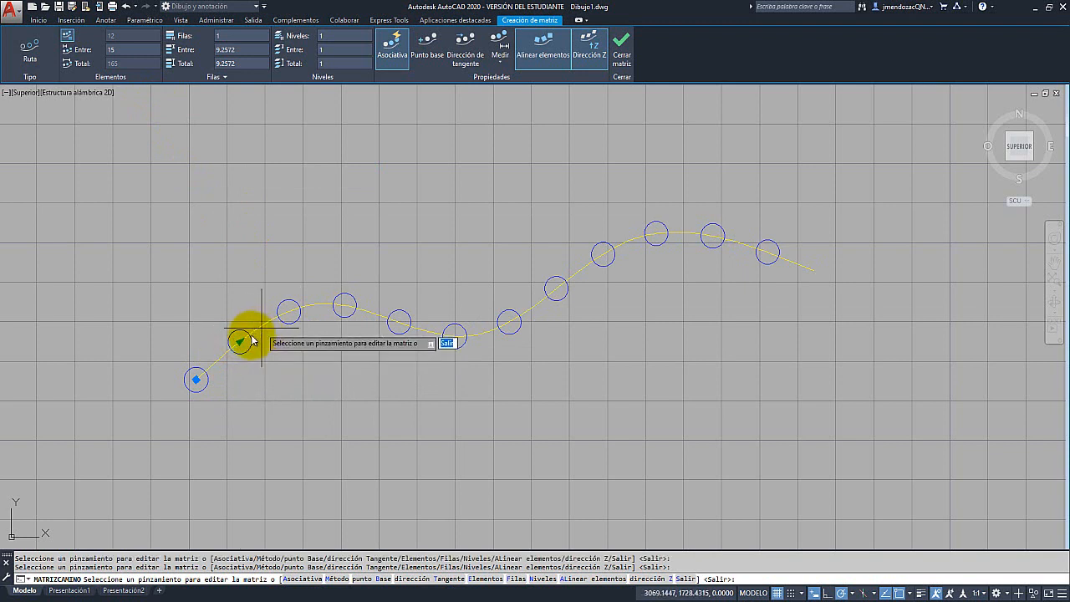
left_click(239, 343)
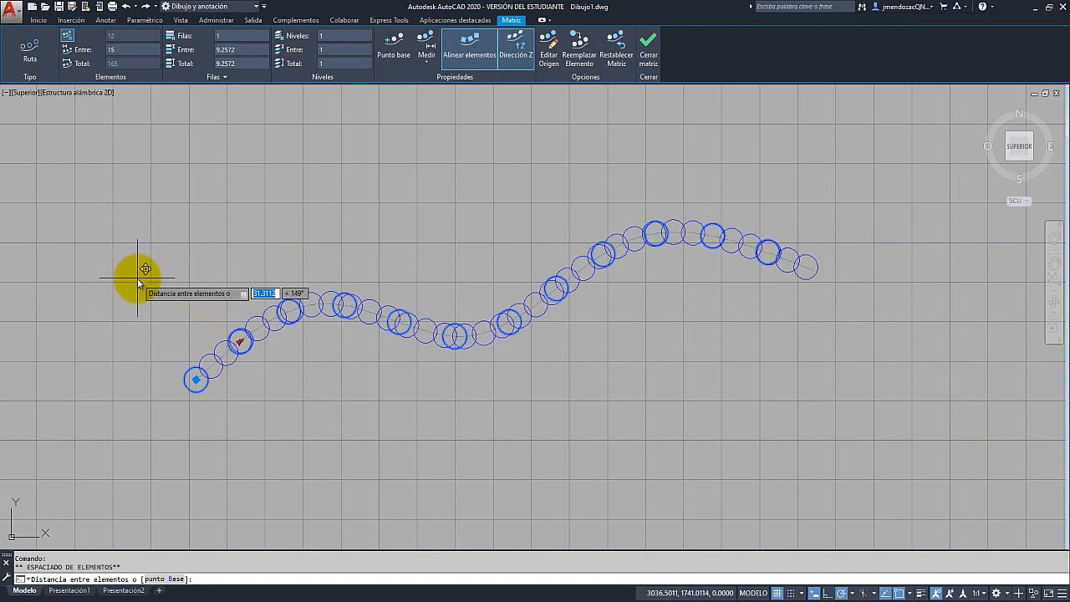
left_click(143, 280)
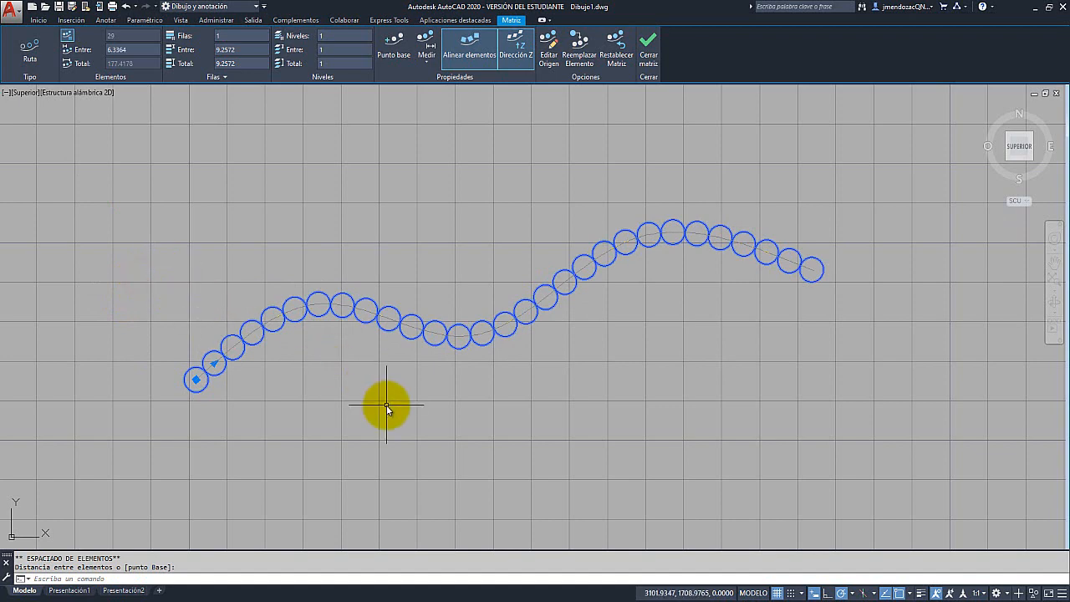
key("ctrl+z")
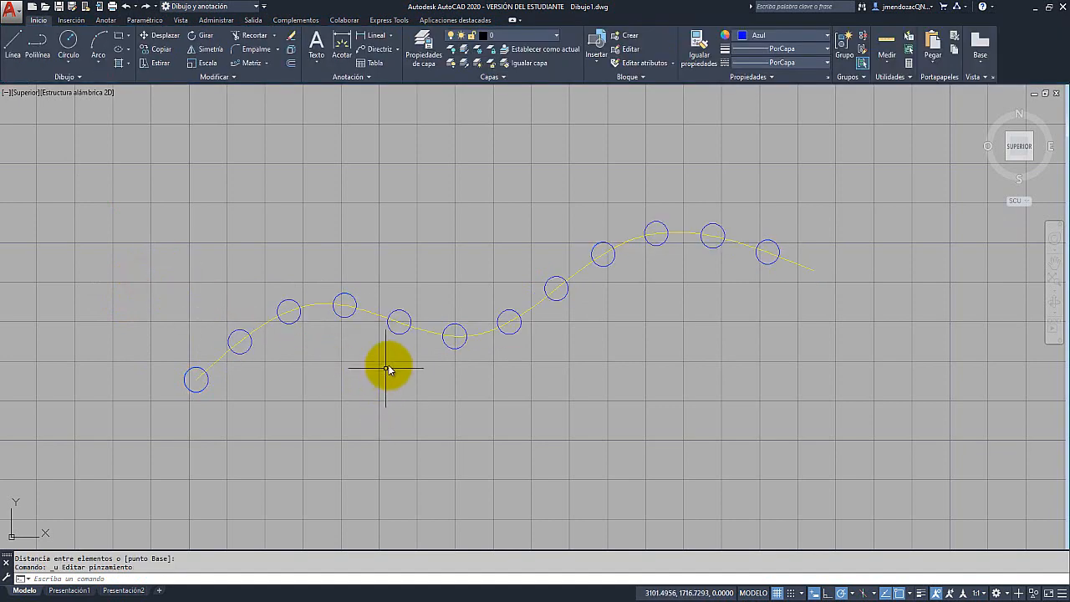
left_click(404, 319)
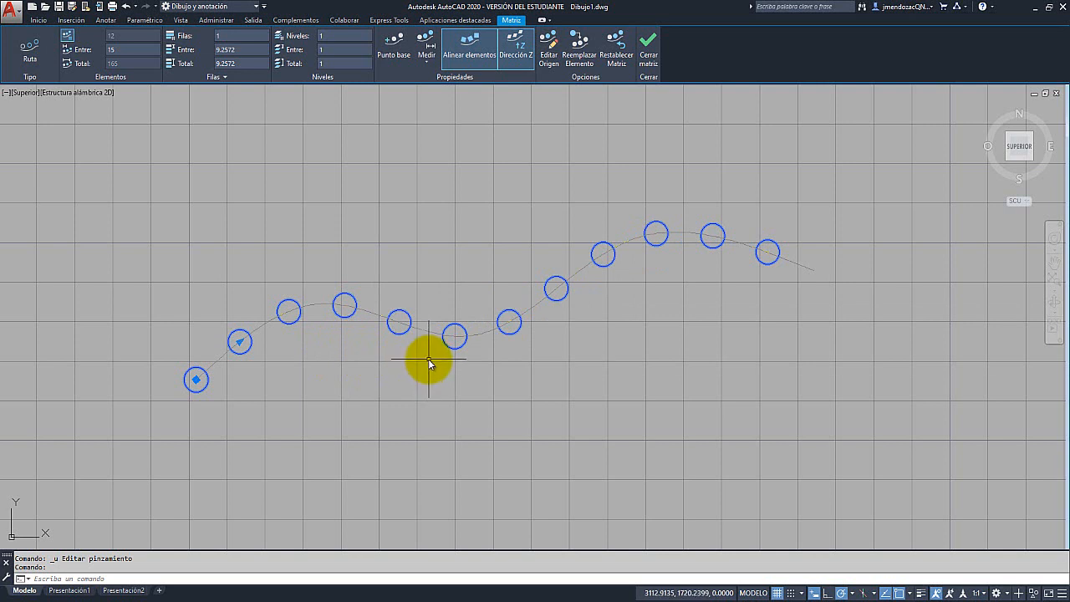
left_click(648, 60)
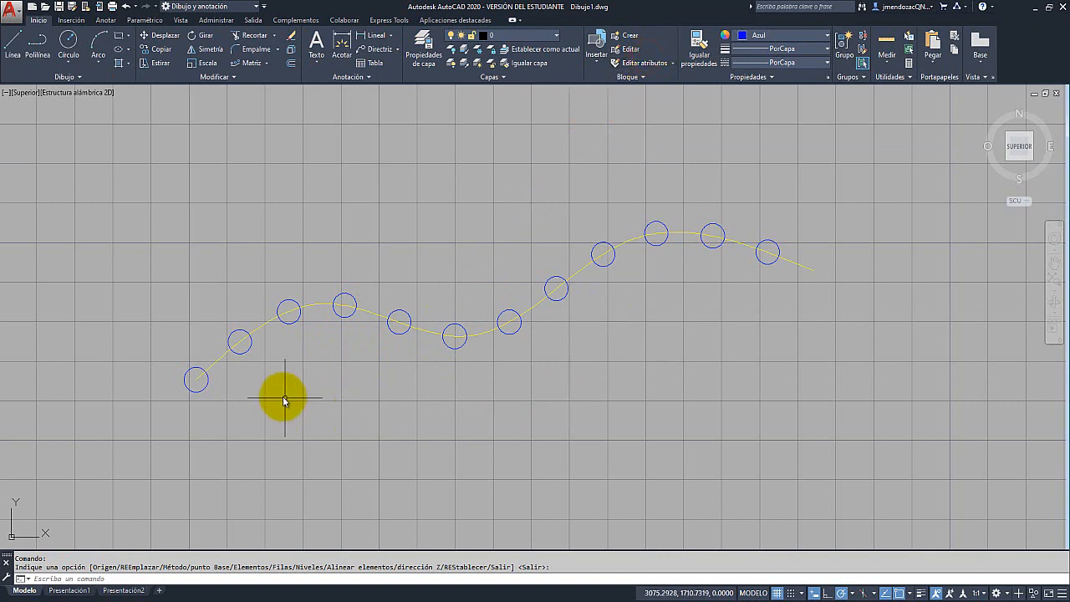
Open the path array's source for editing through the first circle at the start of the curve
left_click(241, 340)
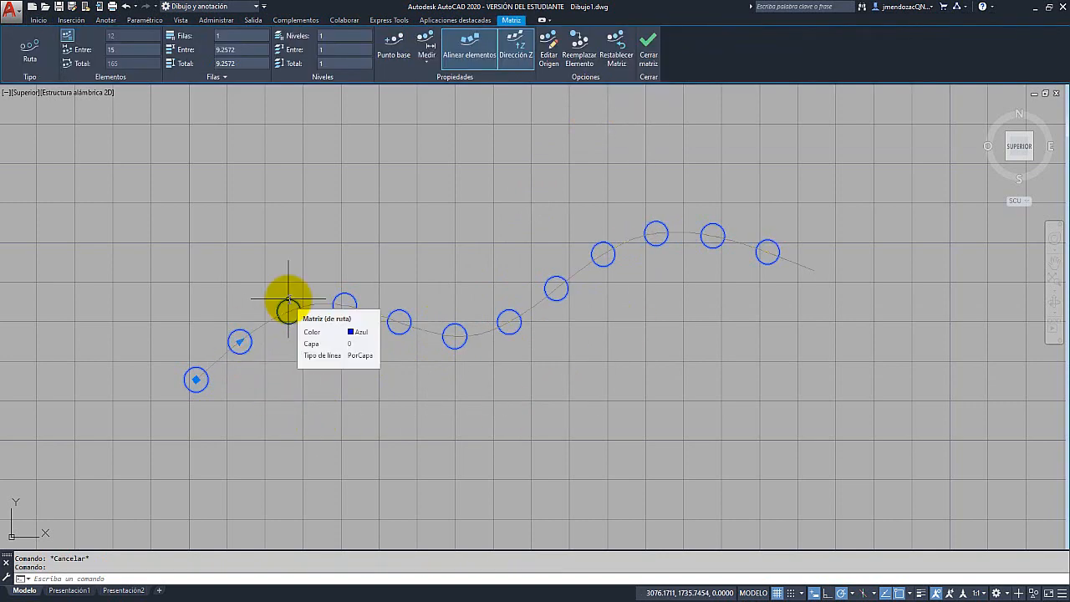
left_click(550, 61)
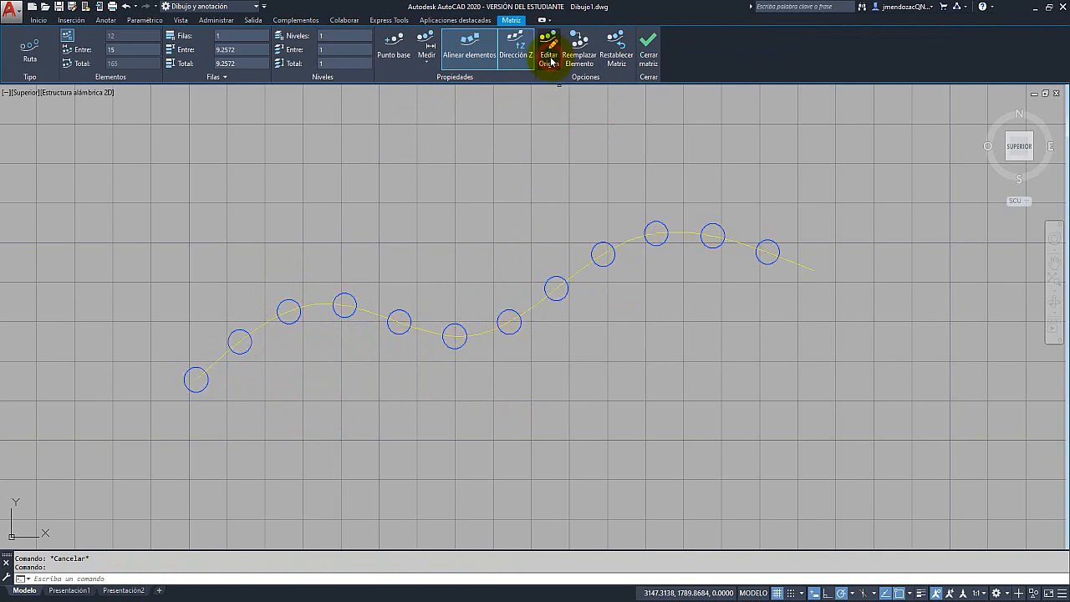
left_click(205, 383)
left_click(605, 315)
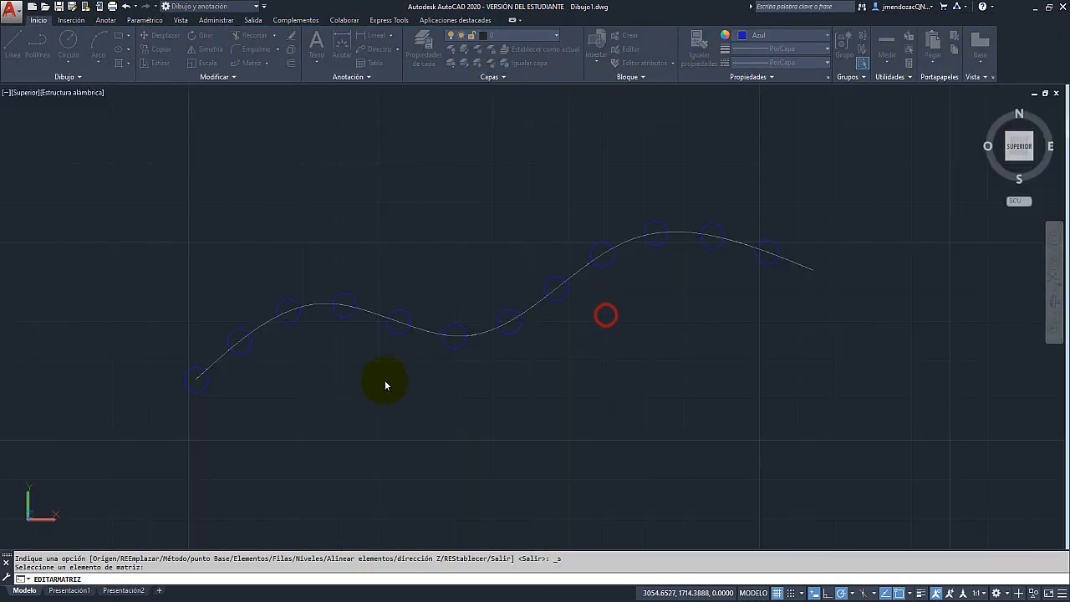
Draw a smaller concentric circle inside the first circle of the path array, centered on the curve's start point
scroll(189, 382, "up", 6)
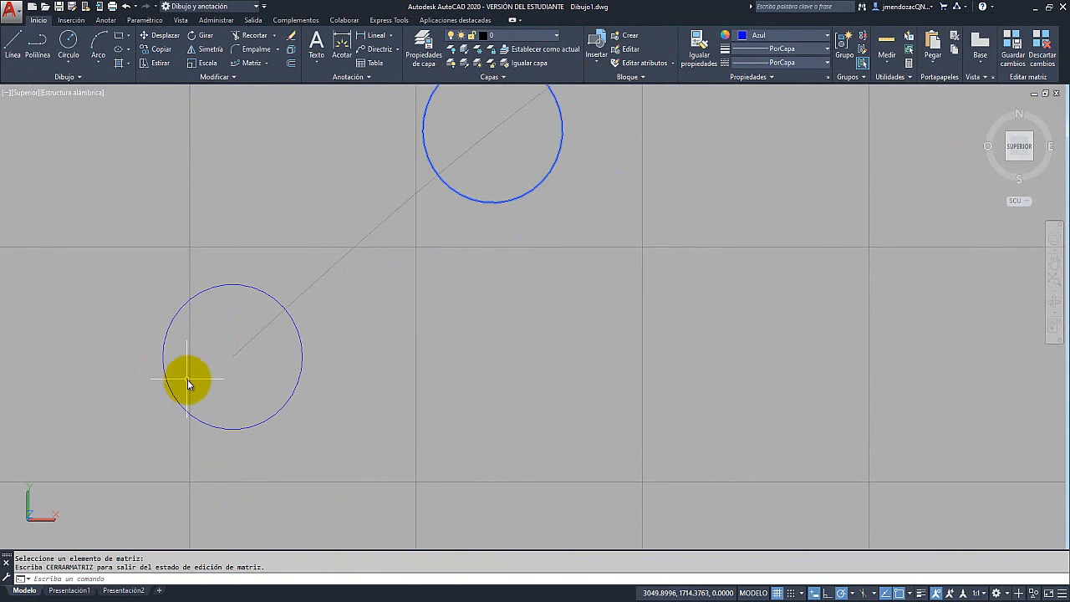
middle_click_drag(189, 383, 239, 389)
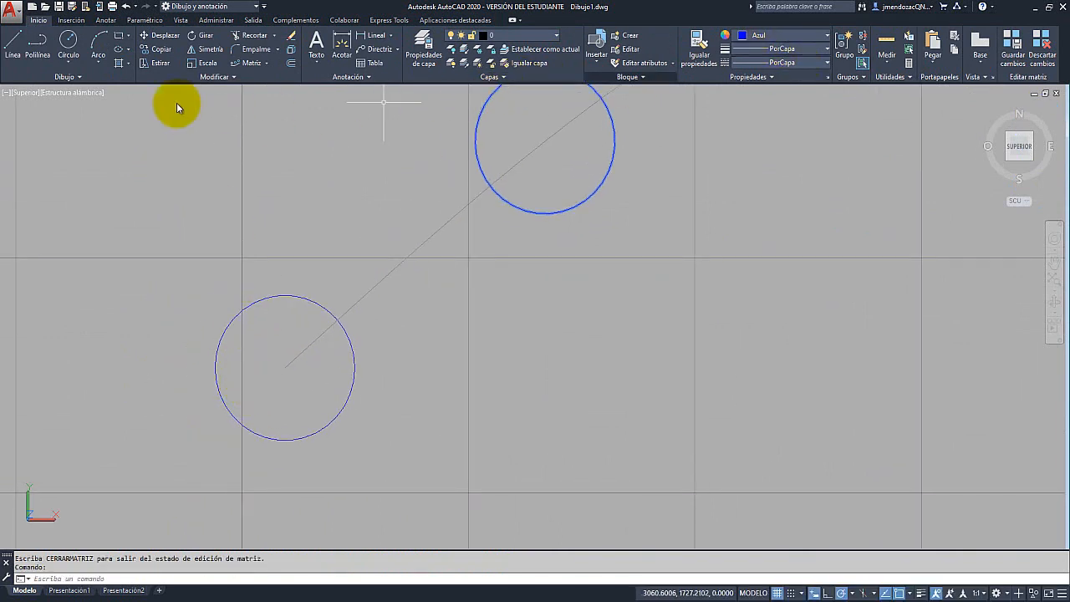
left_click(70, 44)
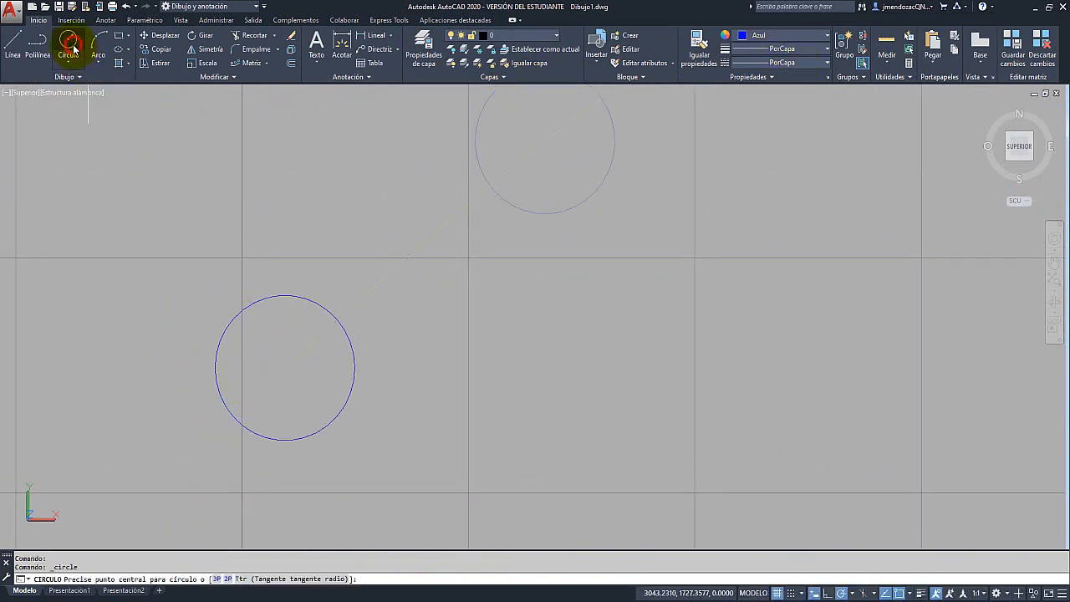
left_click(284, 369)
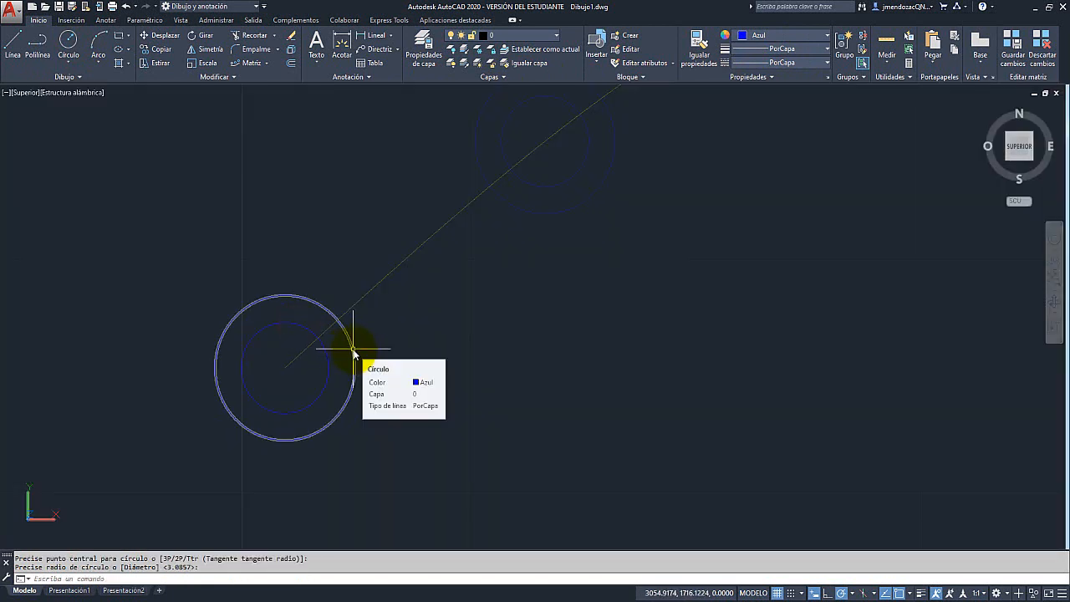
Save the source edits so every circle of the path array gets the inner concentric circle
left_click(353, 350)
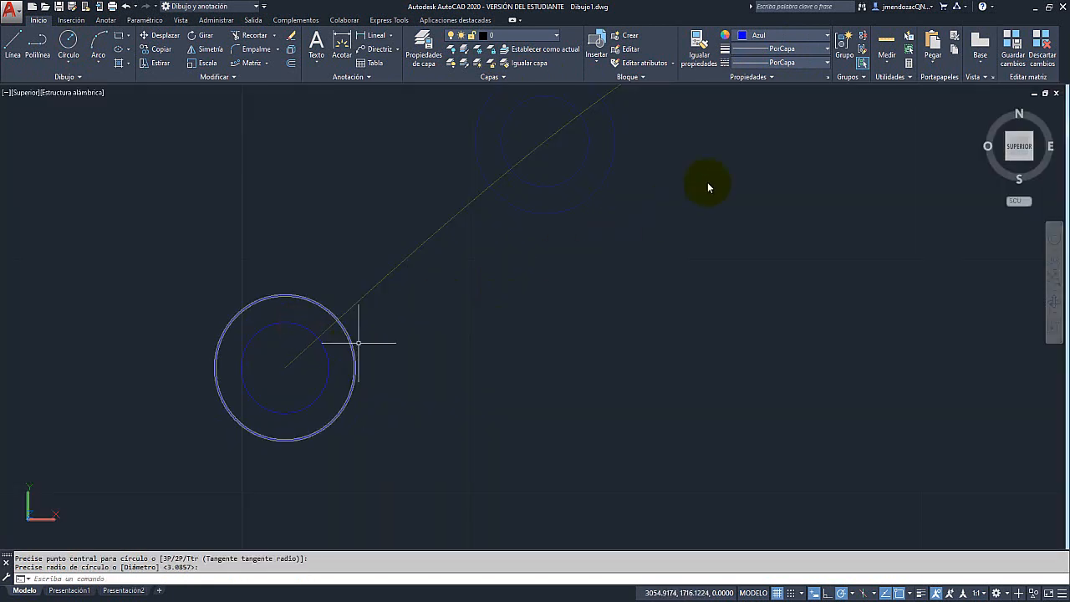
left_click(1012, 46)
scroll(374, 386, "down", 6)
mouse_move(472, 383)
middle_mouse_down()
mouse_move(343, 388)
mouse_move(324, 383)
mouse_move(342, 354)
mouse_move(295, 361)
middle_mouse_up()
scroll(326, 383, "down", 2)
scroll(342, 354, "up", 2)
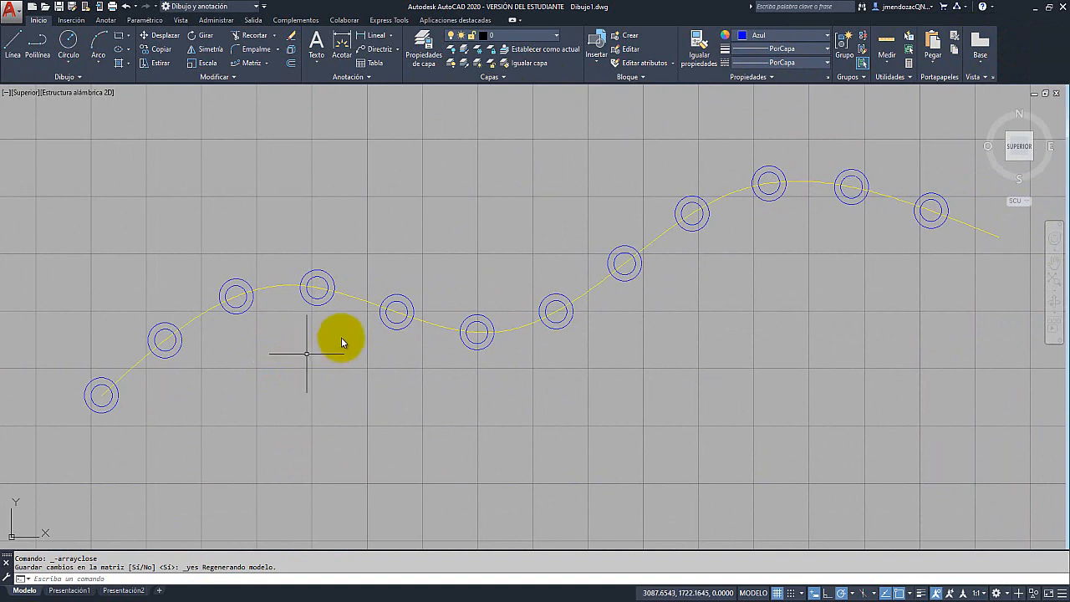
left_click(388, 299)
left_click(387, 300)
left_click(646, 67)
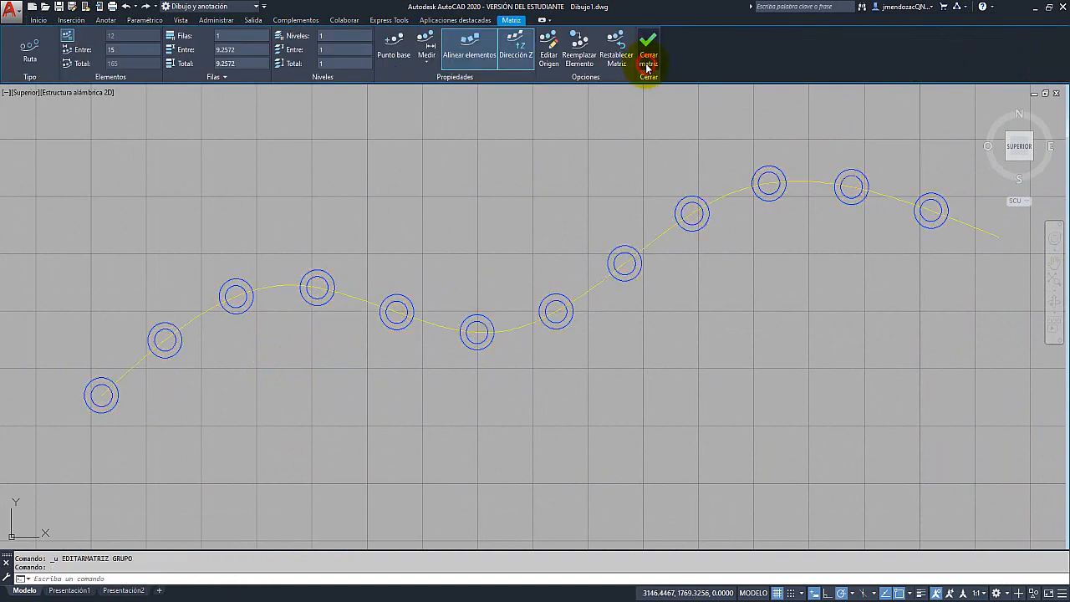
Create a path array (Matriz de camino) of the narrow blue rectangle along the yellow stepped polyline
scroll(381, 379, "down", 4)
mouse_move(443, 377)
middle_mouse_down()
mouse_move(258, 373)
mouse_move(274, 323)
middle_mouse_up()
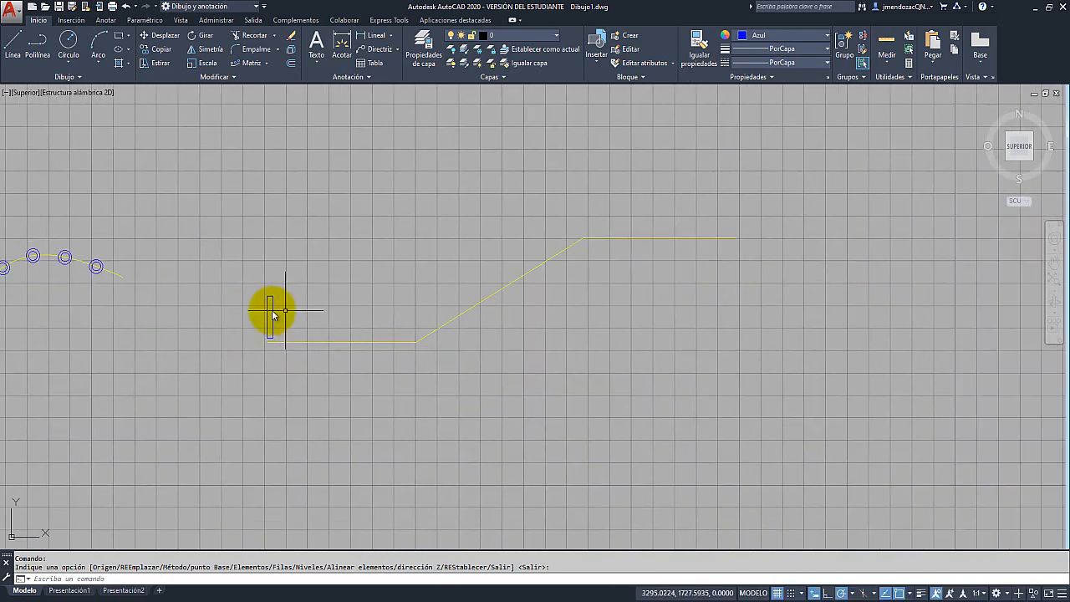
scroll(289, 310, "up", 2)
middle_click_drag(394, 306, 330, 352)
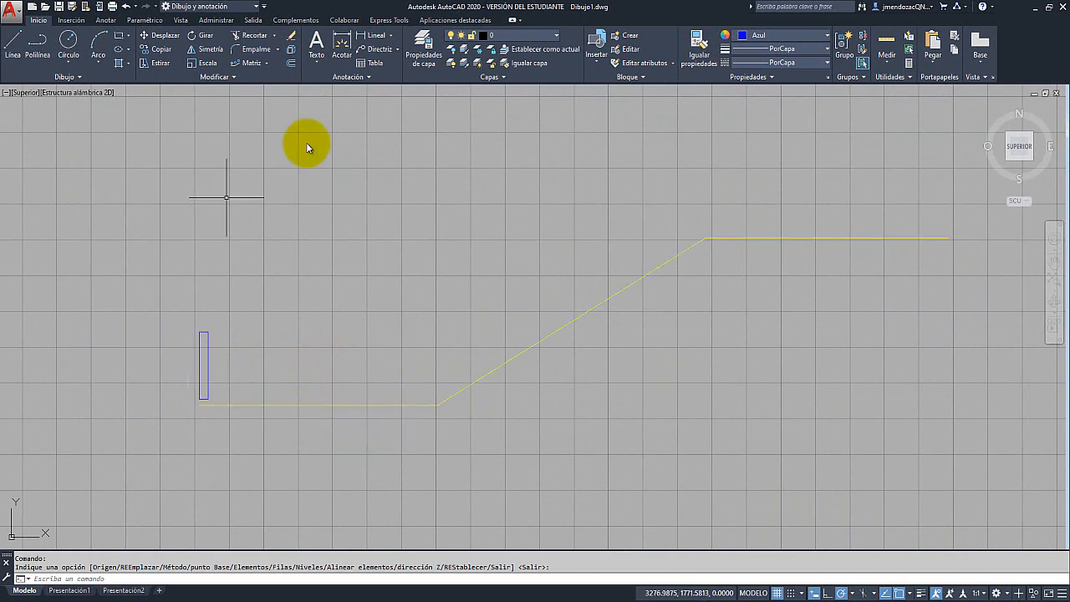
left_click(264, 63)
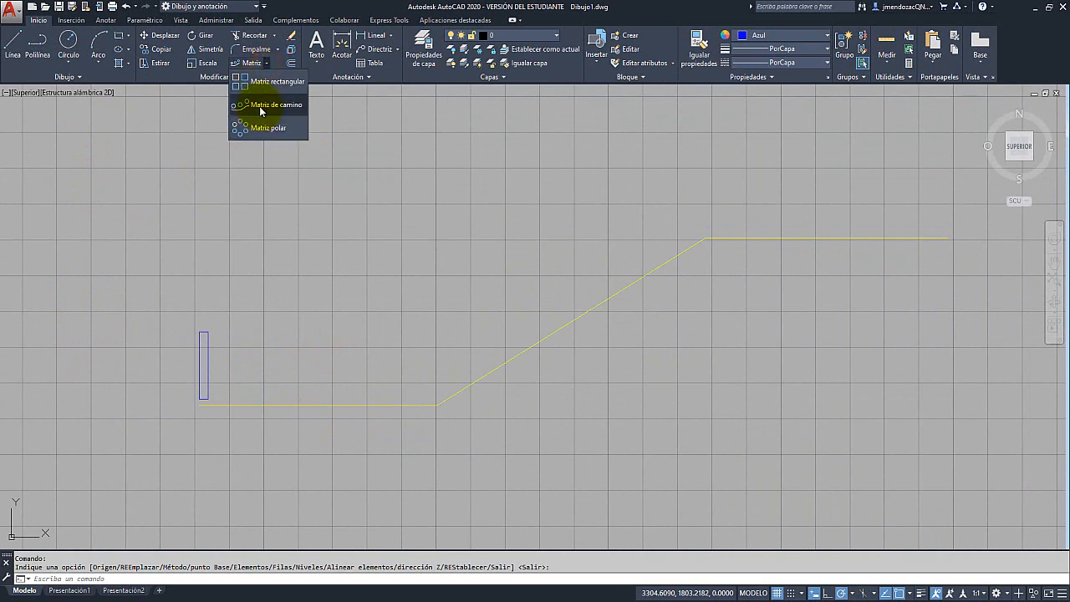
left_click(259, 105)
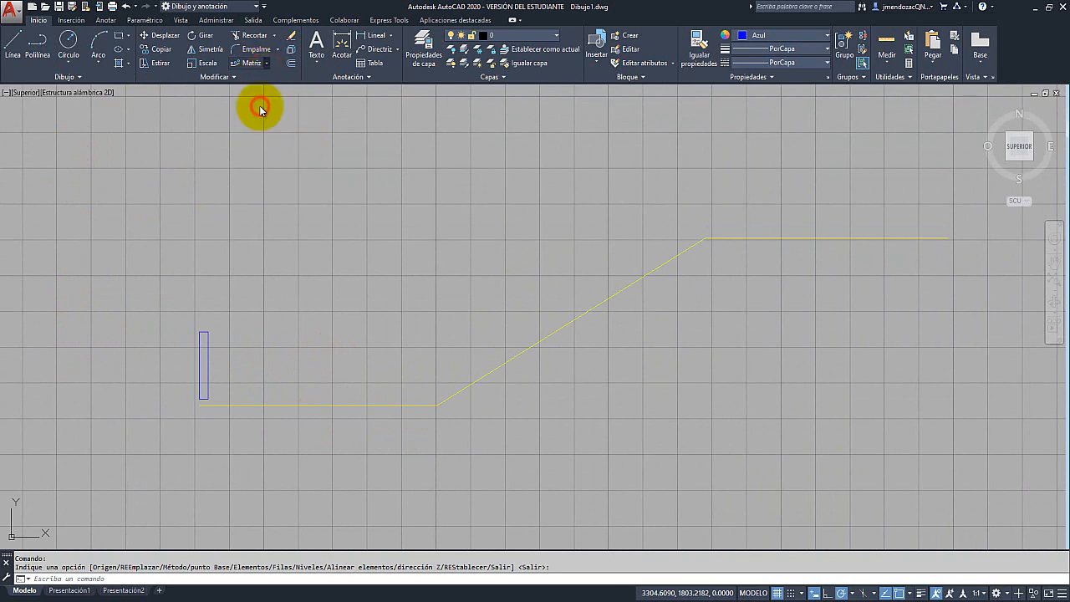
left_click(207, 386)
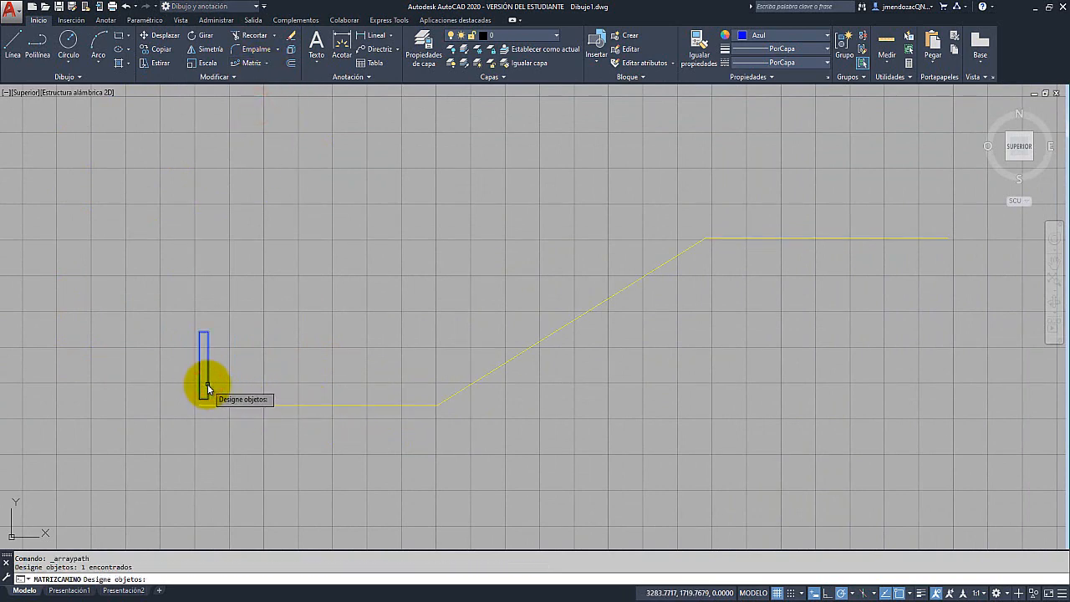
key("Return")
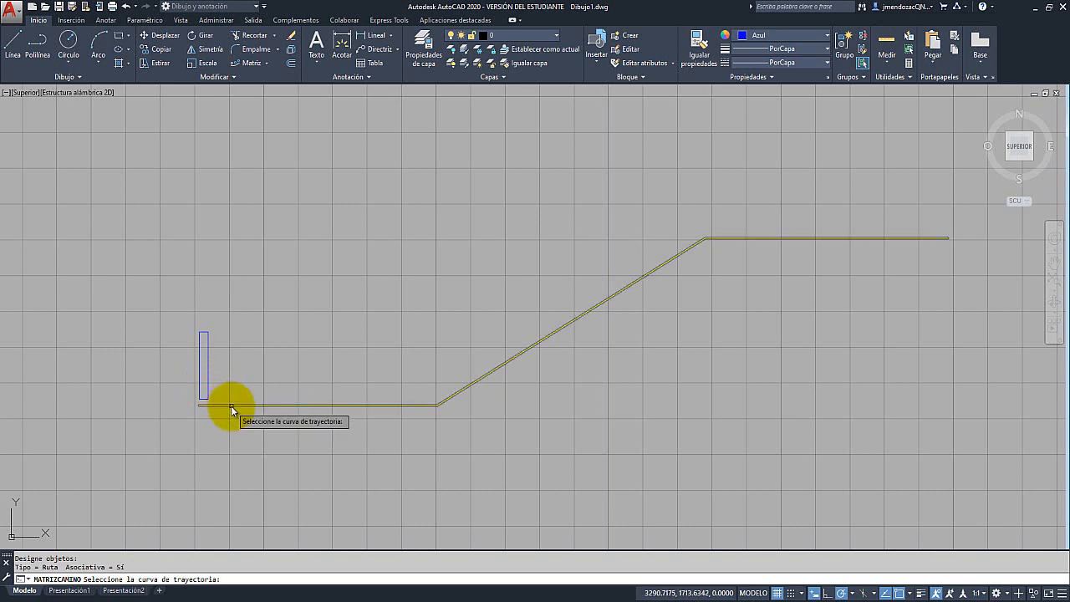
left_click(230, 405)
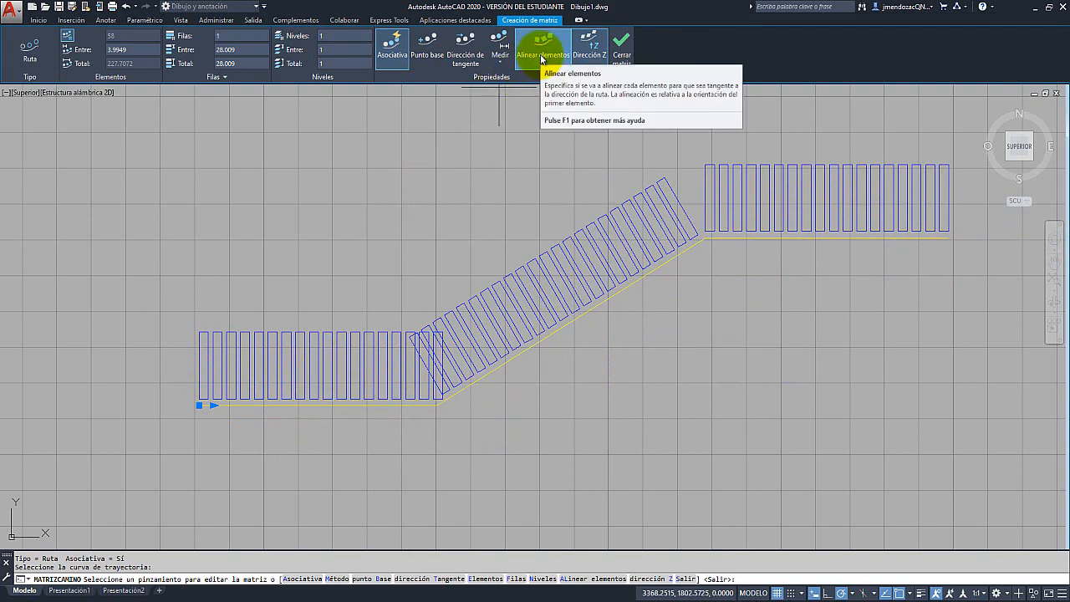
Compare the array with Alinear elementos on and off, and leave the alignment turned off
left_click(541, 56)
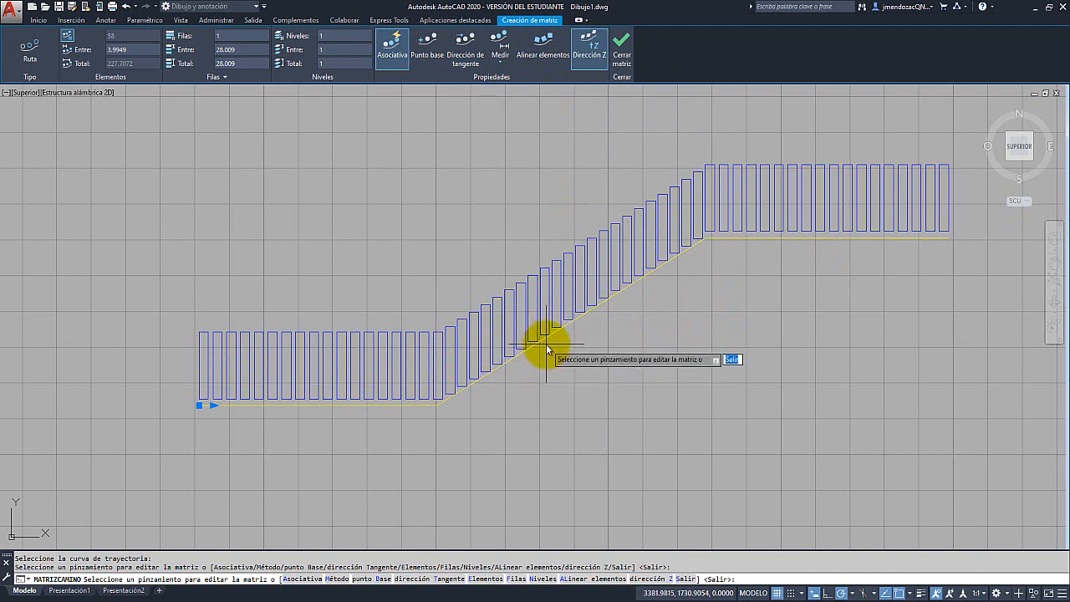
left_click(543, 50)
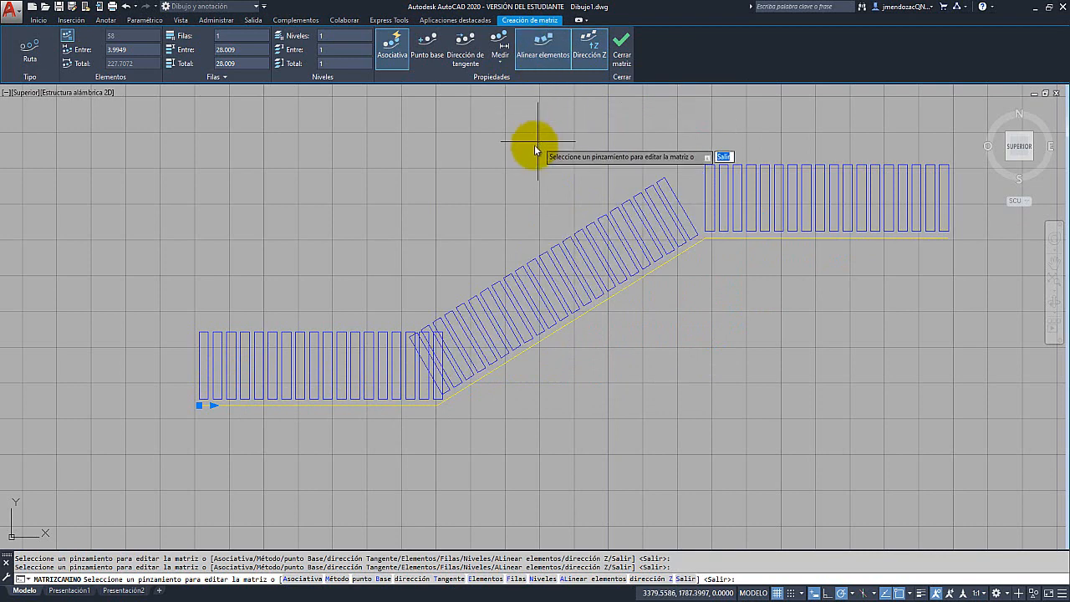
left_click(537, 50)
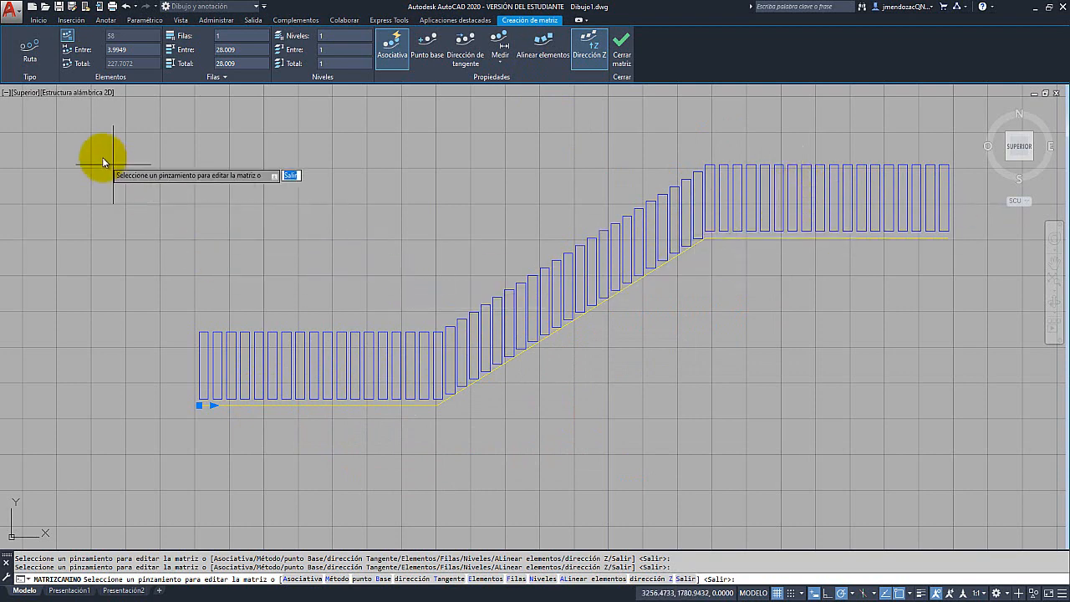
Try a spacing of 5 between the array's elements, set it to 10, and close the array
left_click(125, 50)
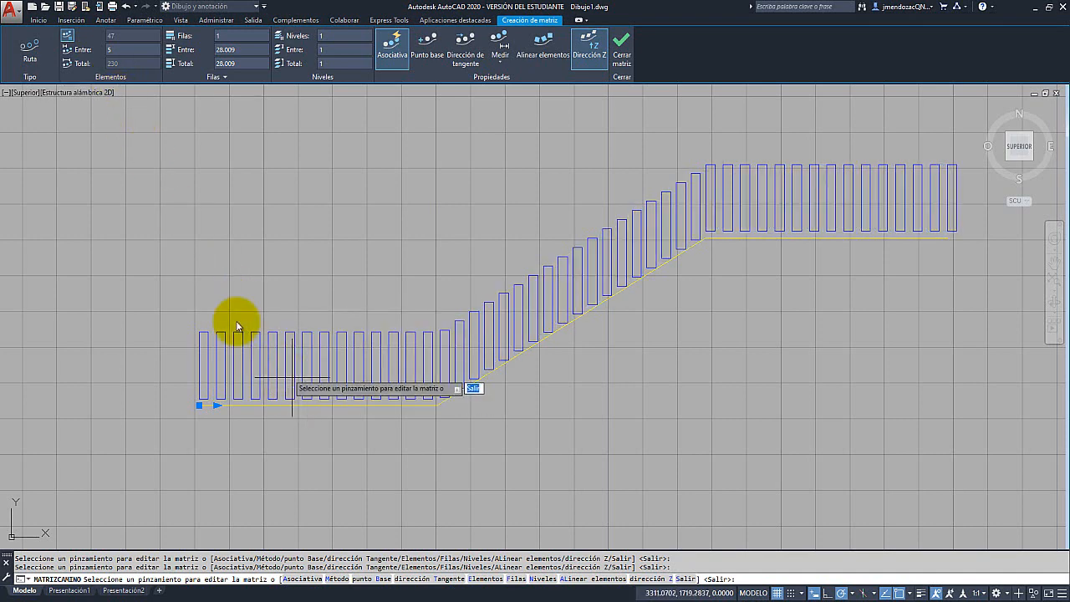
left_click(120, 52)
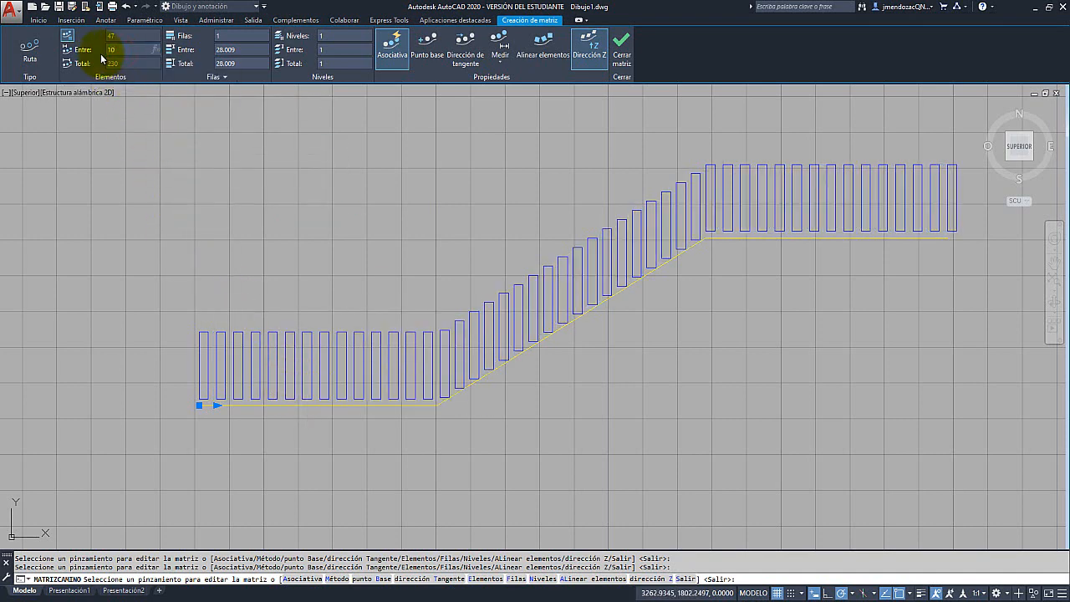
type("10")
key("Return")
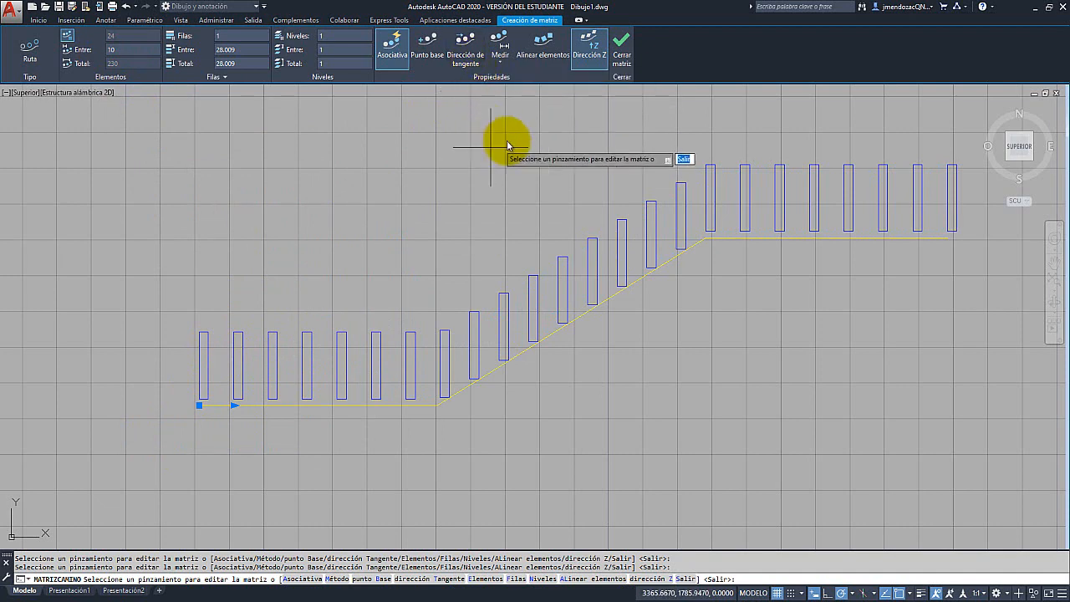
left_click(620, 59)
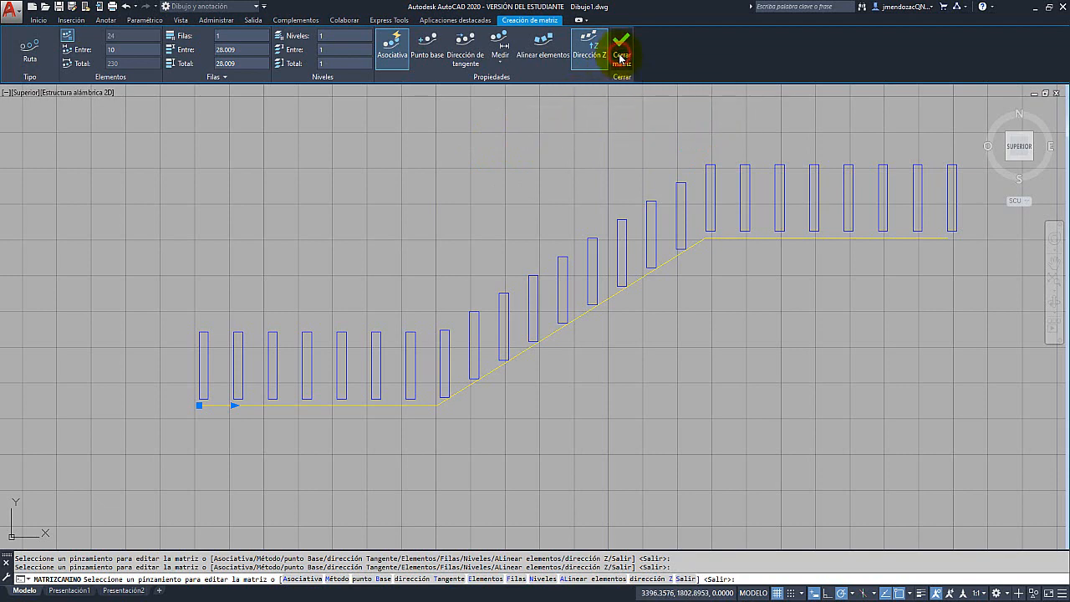
Open the rectangle path array's source for editing through the first rectangle at the start of the polyline
left_click(306, 349)
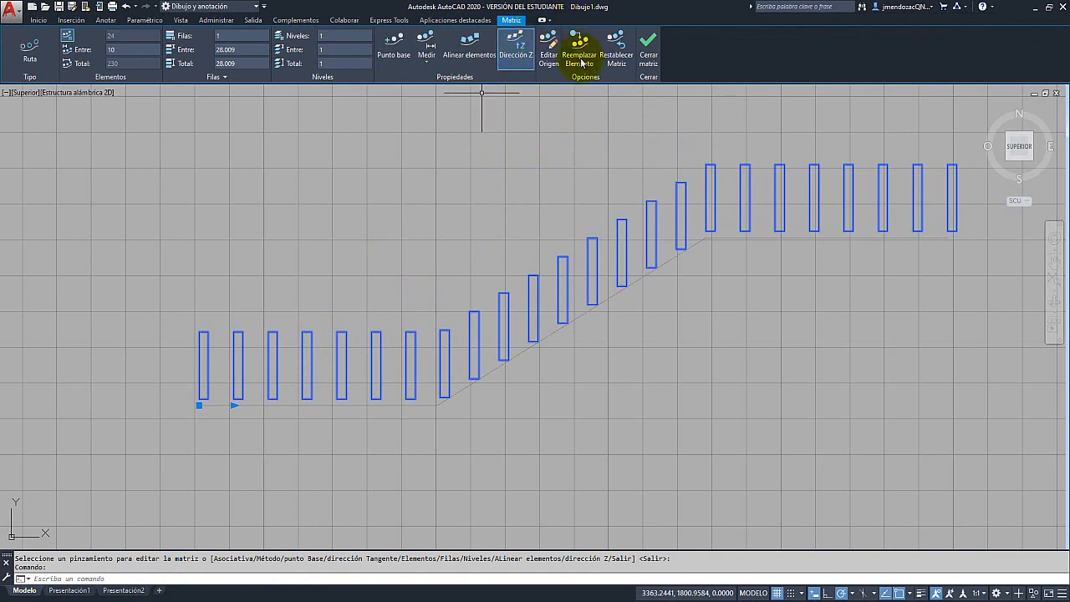
left_click(549, 59)
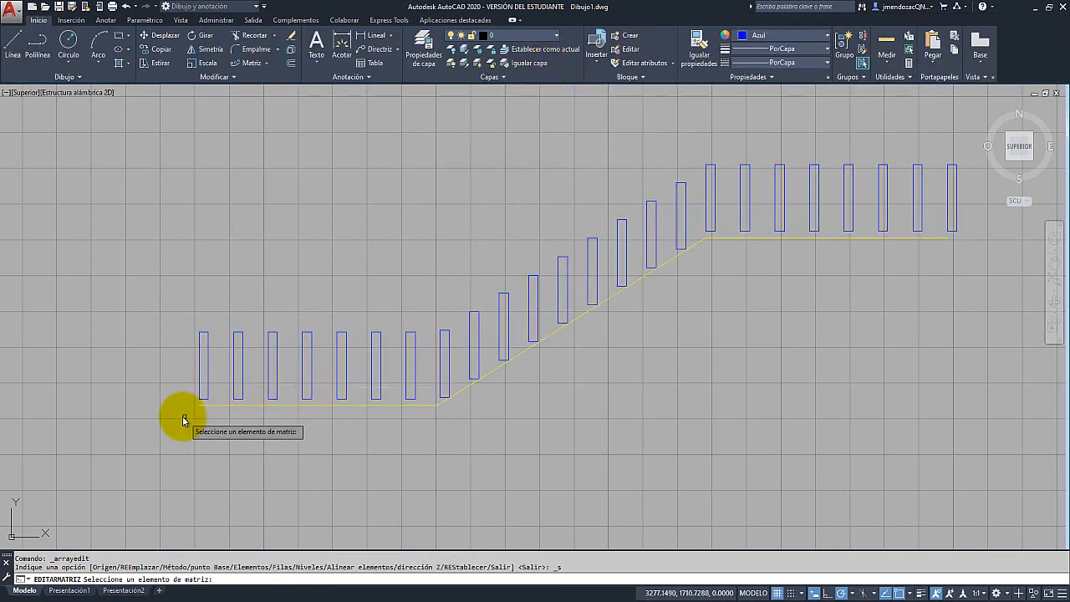
scroll(182, 415, "up", 5)
left_click(250, 315)
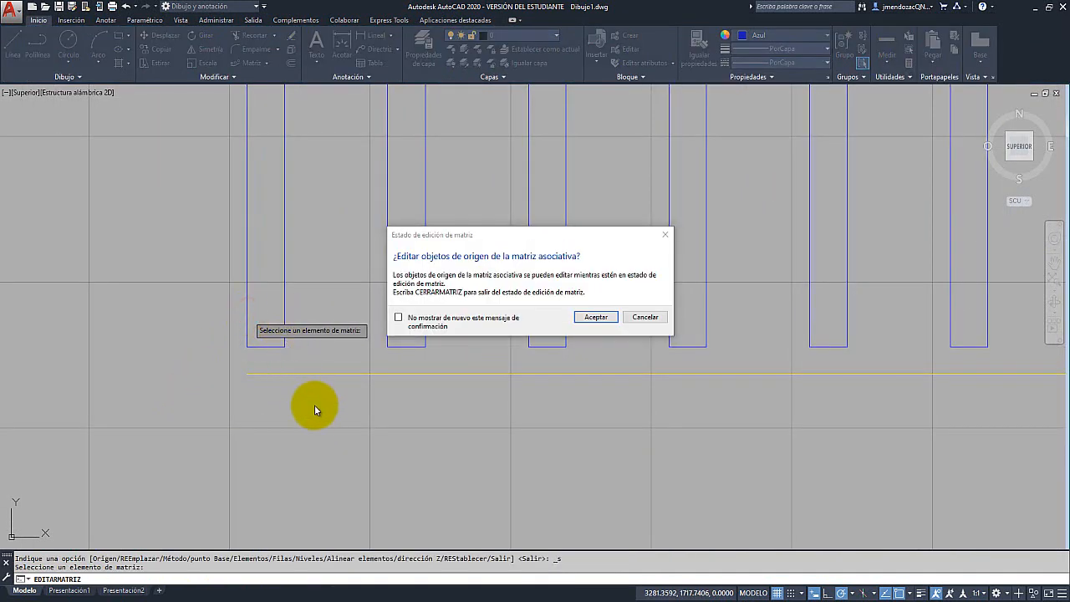
left_click(595, 318)
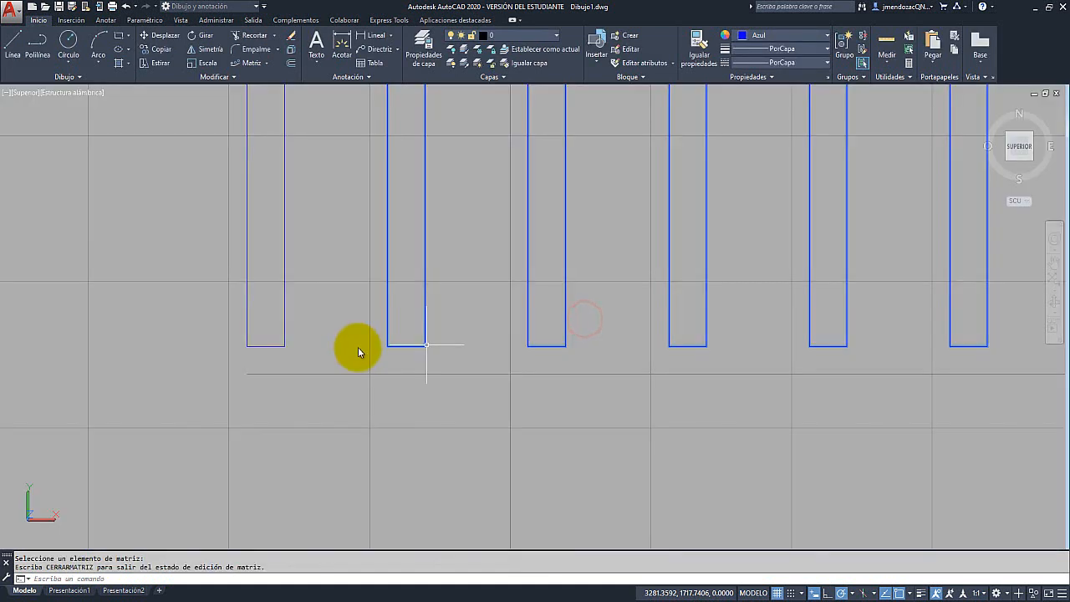
Fillet all corners of the source rectangle with Empalme, using radius 1, the Recortar trim mode and the Polilínea option
middle_click_drag(353, 351, 487, 560)
scroll(411, 405, "up", 2)
middle_click_drag(403, 397, 403, 333)
middle_click_drag(382, 270, 365, 203)
left_click(251, 48)
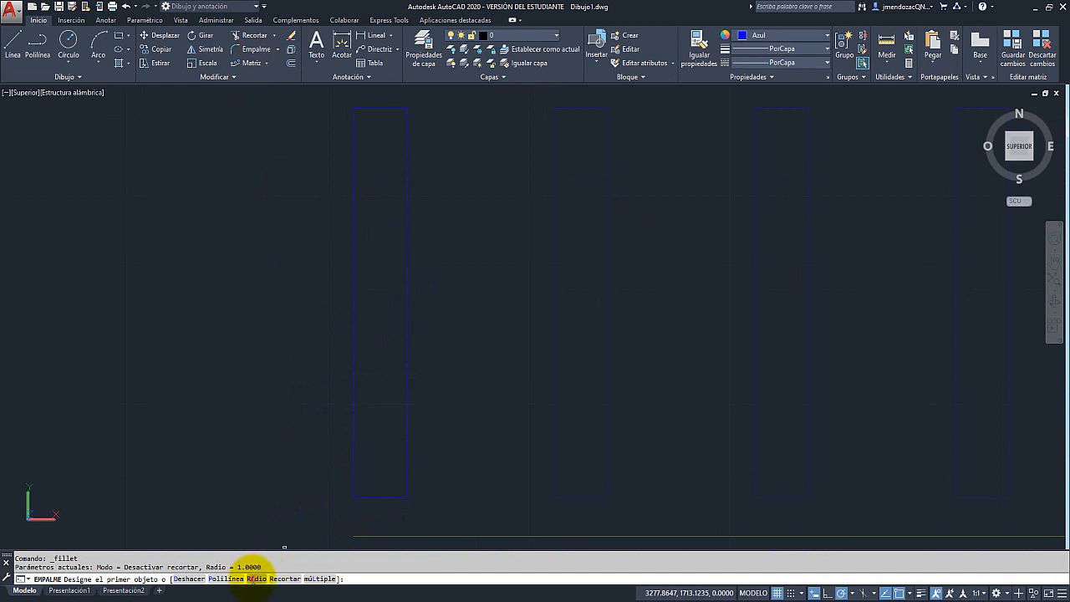
left_click(251, 578)
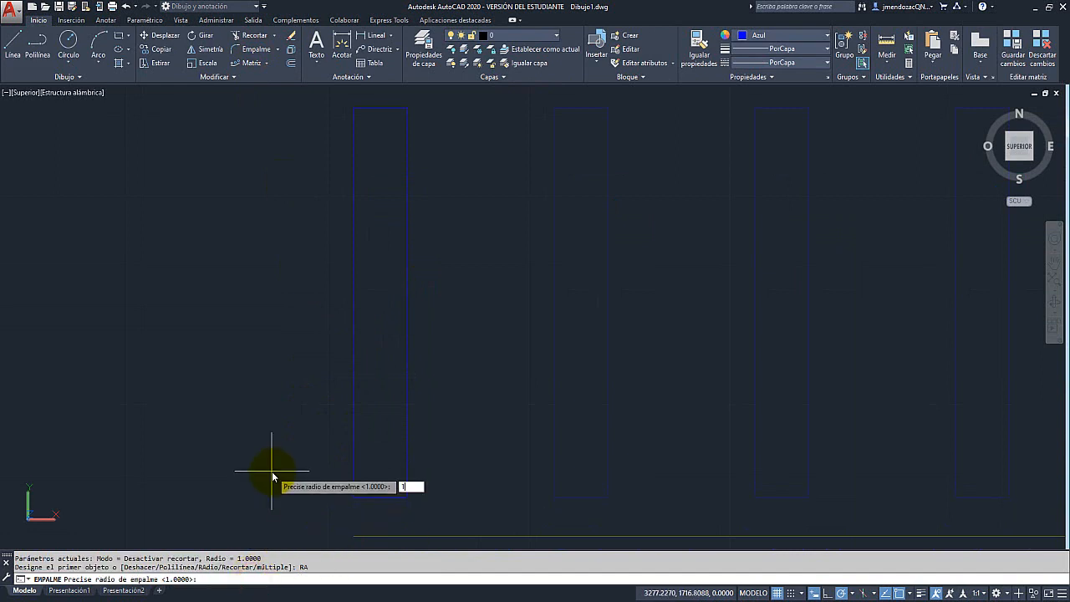
type("1")
key("Return")
left_click(284, 580)
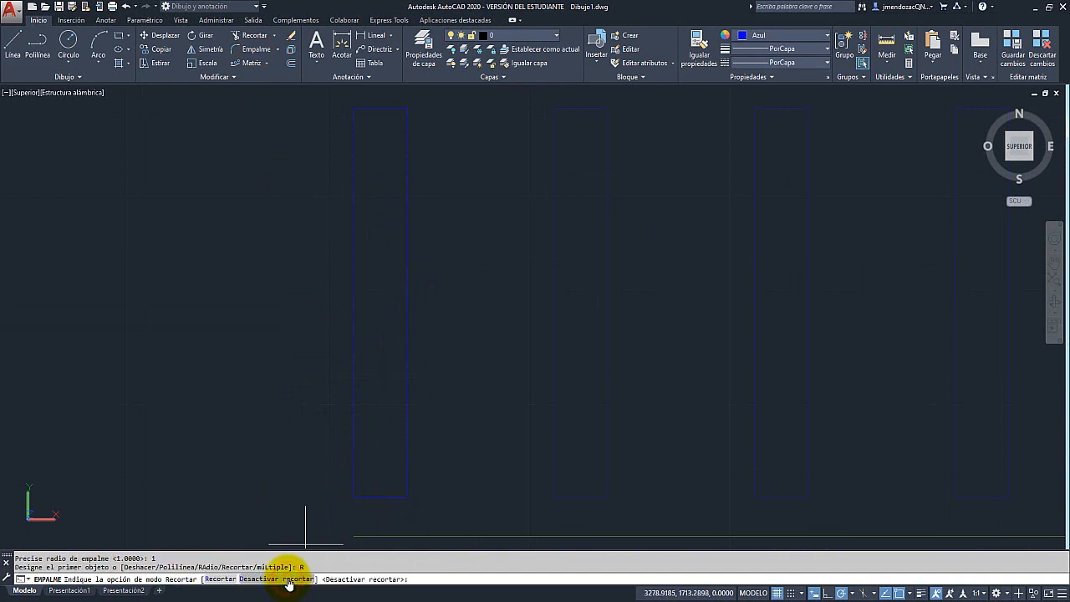
left_click(219, 578)
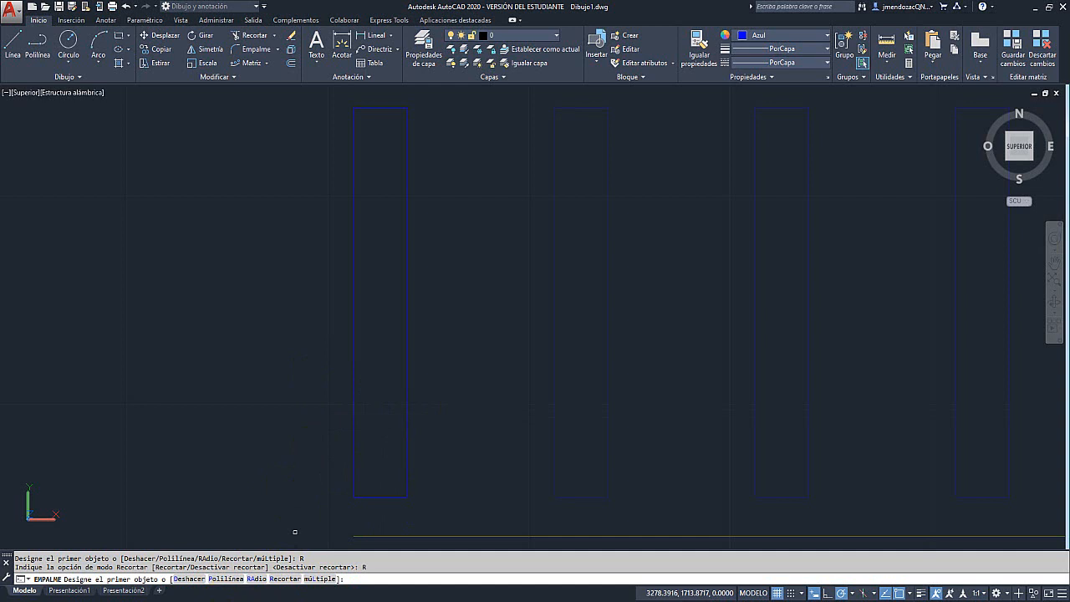
left_click(224, 578)
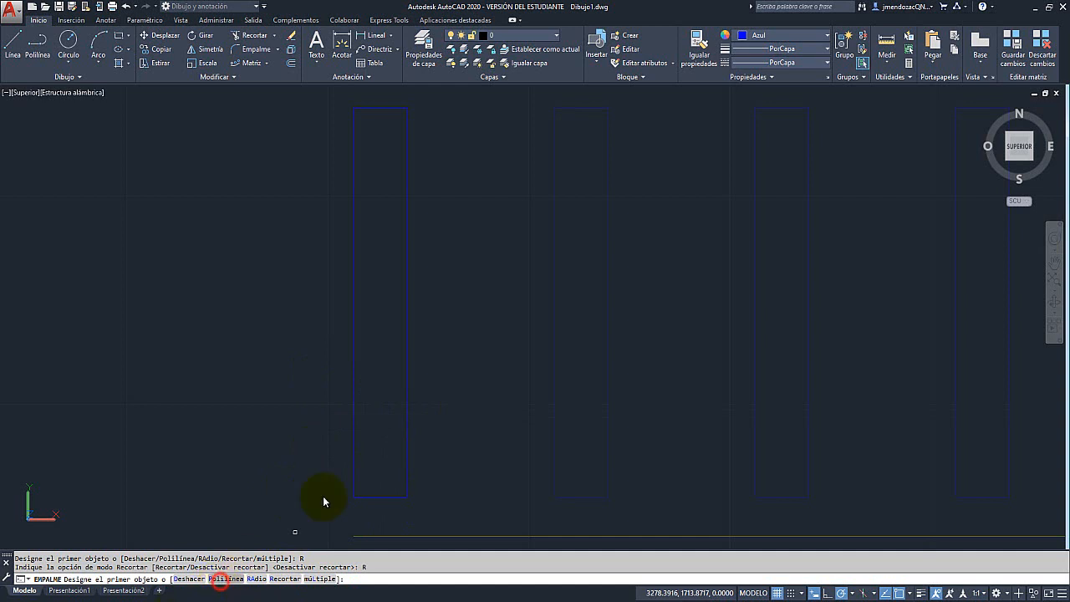
left_click(353, 434)
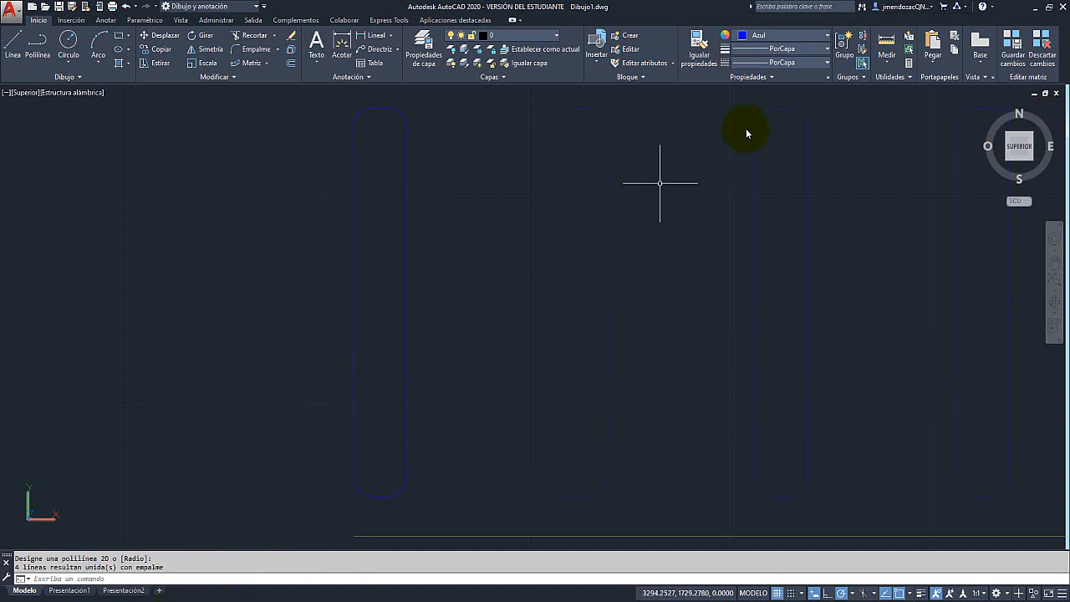
Save the filleted source to the rectangle path array and inspect its elements along the polyline
left_click(1009, 59)
scroll(335, 329, "down", 5)
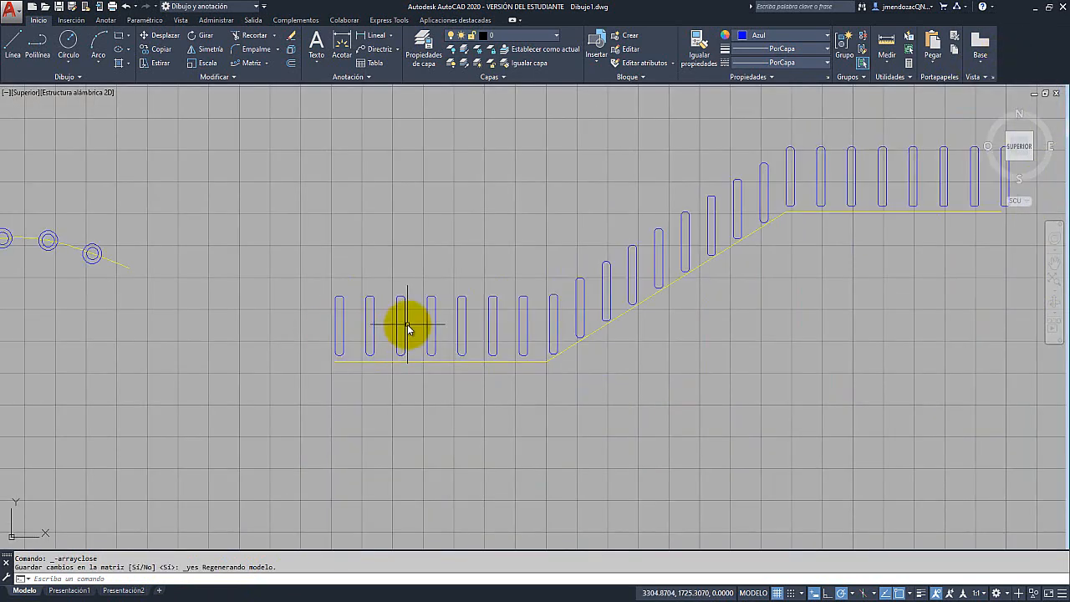
middle_click_drag(407, 328, 292, 406)
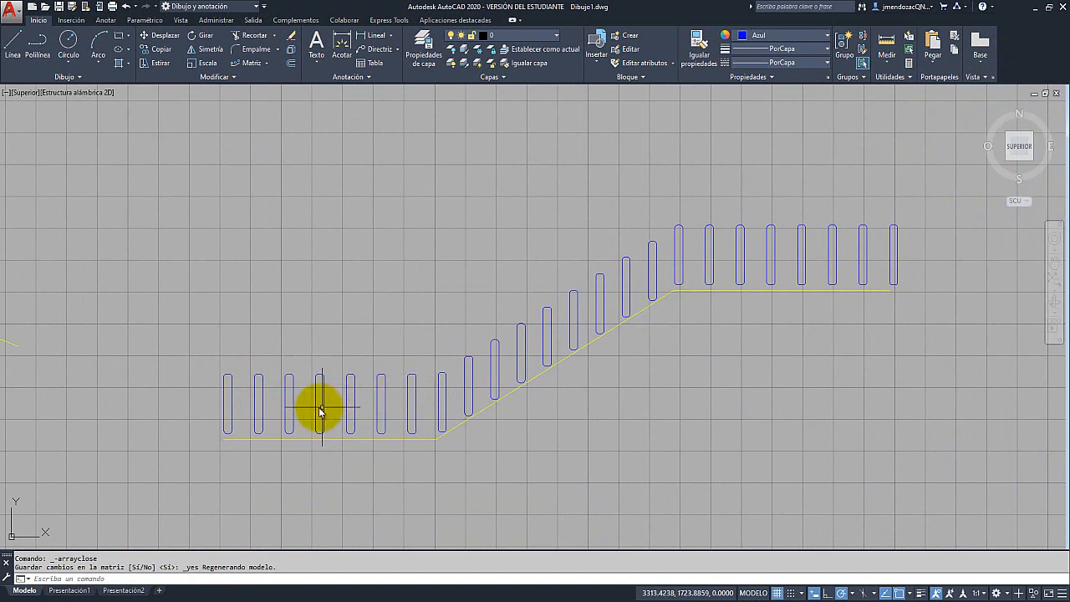
scroll(318, 406, "up", 2)
scroll(317, 411, "down", 2)
middle_click_drag(317, 411, 309, 411)
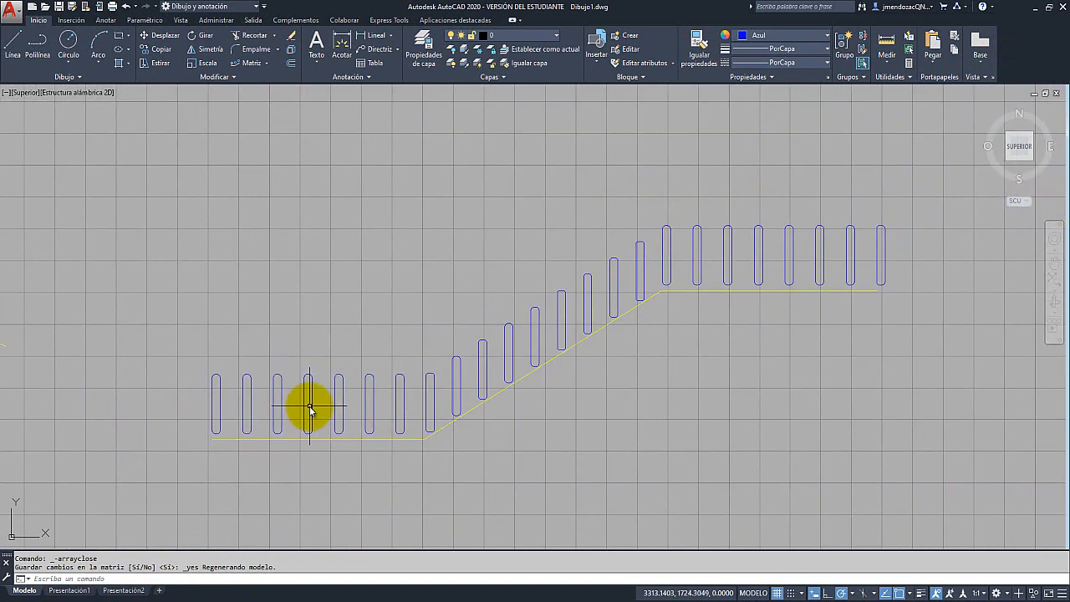
Expand the additional Modificar commands and keep them pinned open
left_click(269, 64)
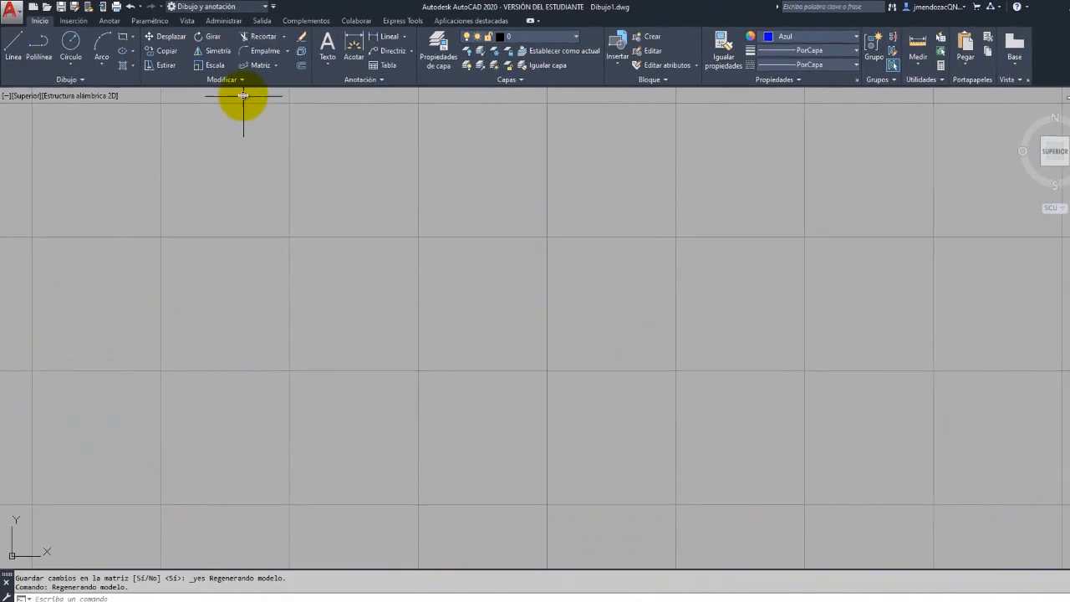
left_click(241, 81)
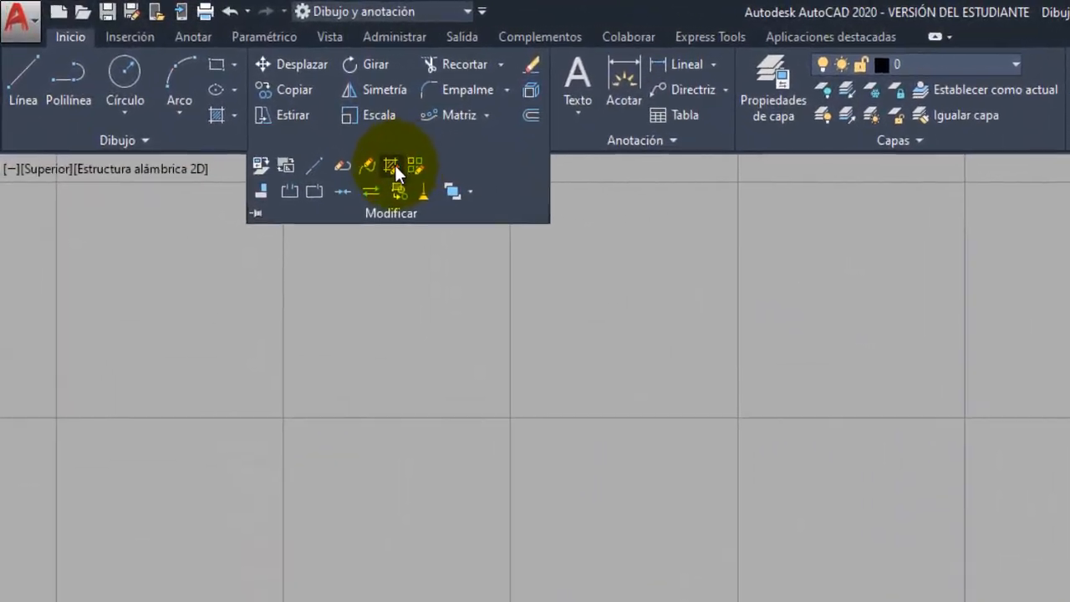
left_click(267, 227)
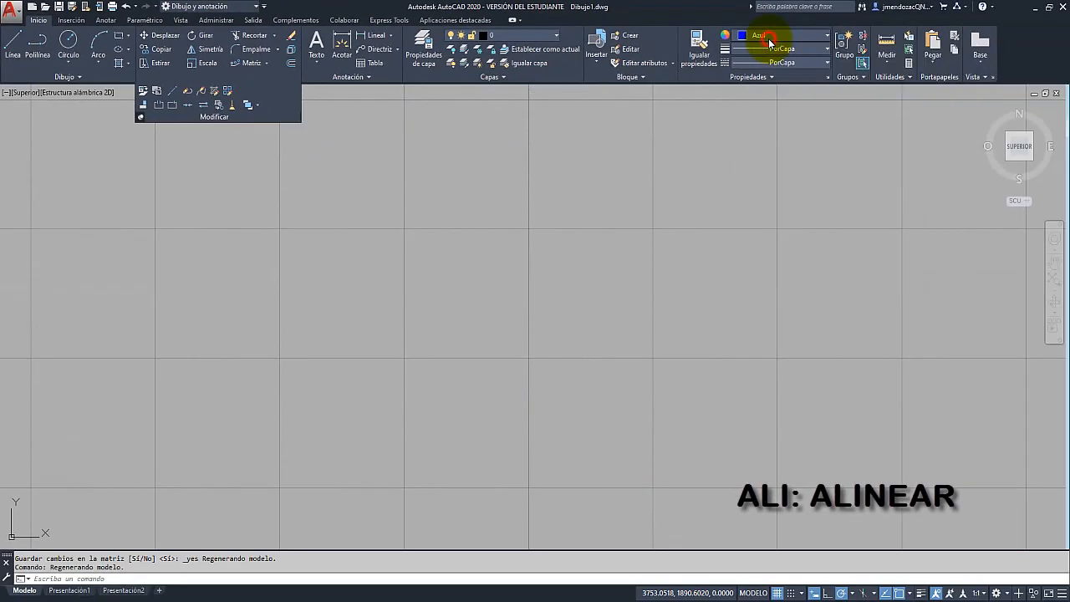
Draw a tall, narrow rectangle about 3.2 by 11.8 units with Azul as the current colour
left_click(768, 39)
left_click(768, 39)
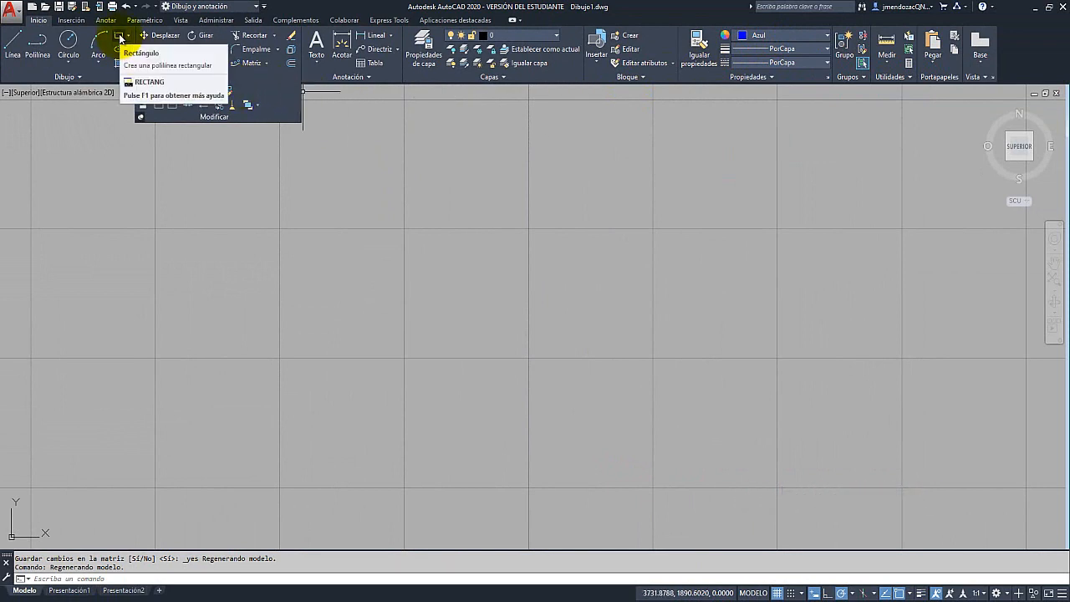
left_click(119, 38)
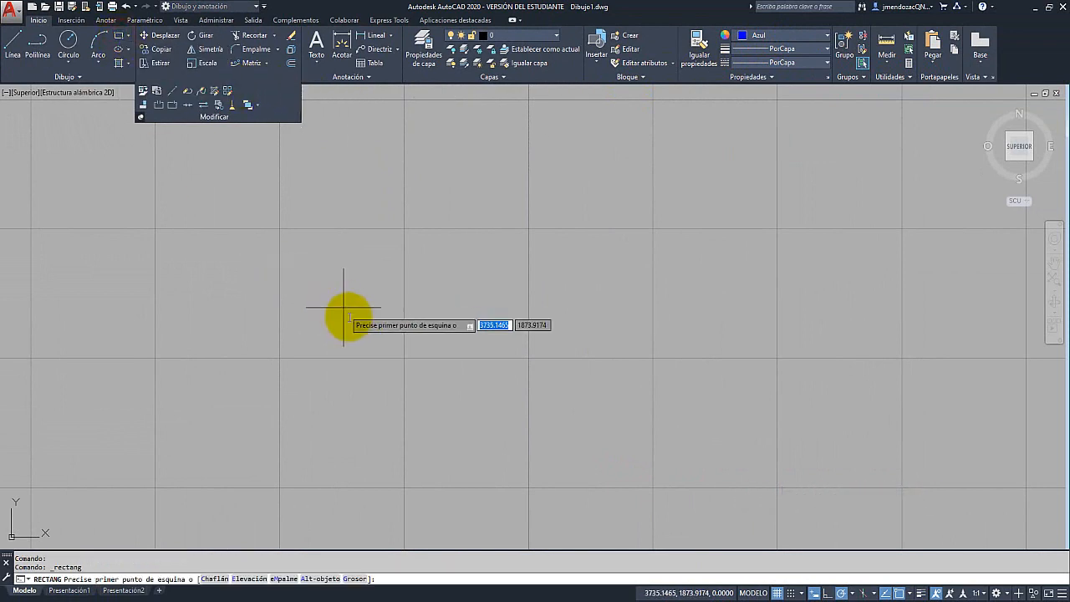
left_click(312, 294)
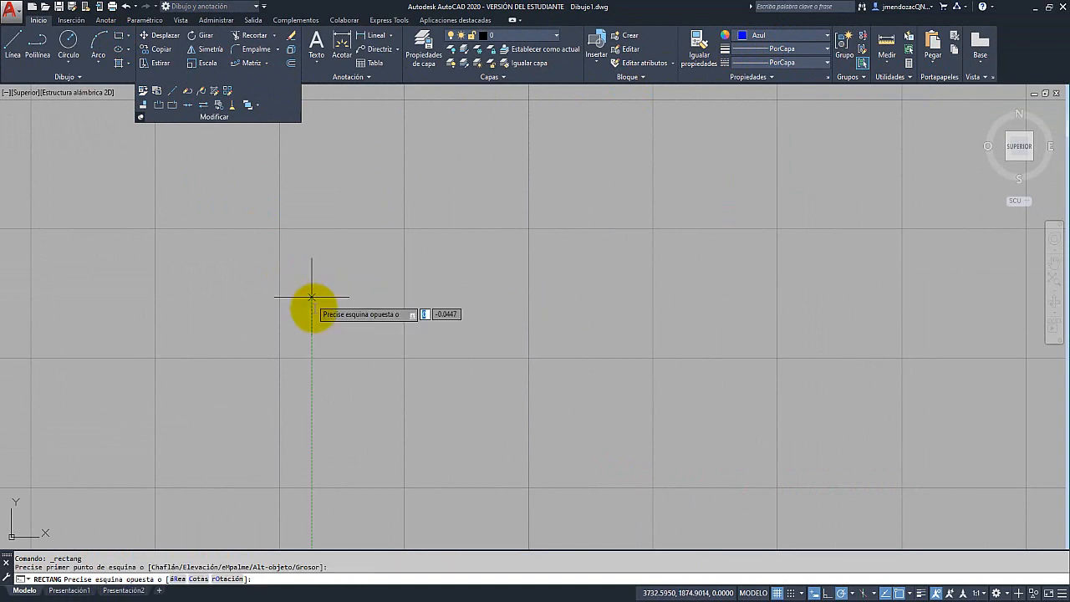
left_click(351, 447)
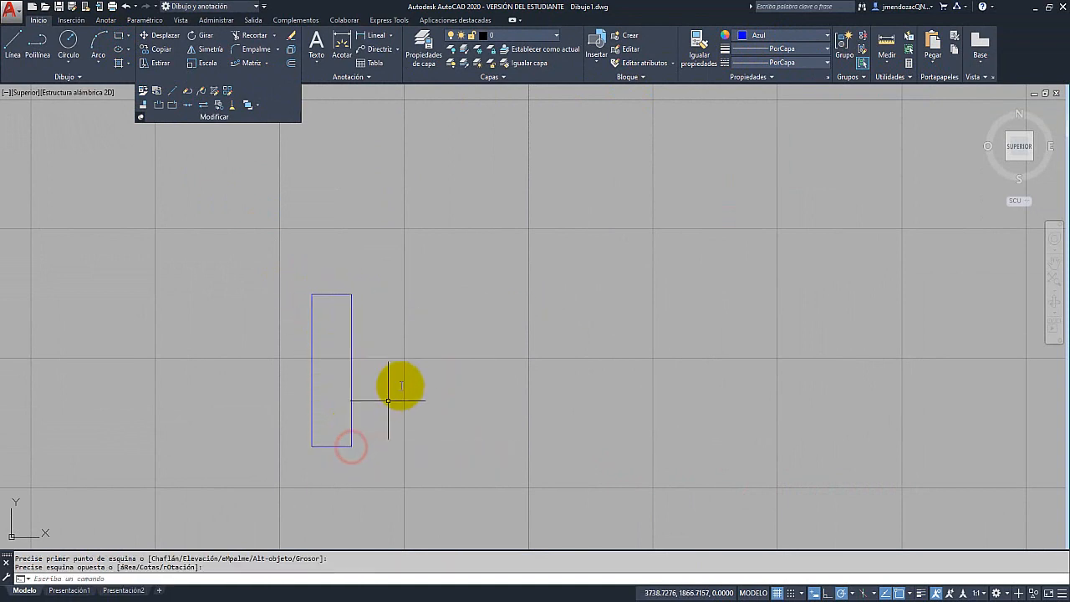
Draw a diagonal line in Amarillo, running from above the blue rectangle down to its right
left_click(785, 35)
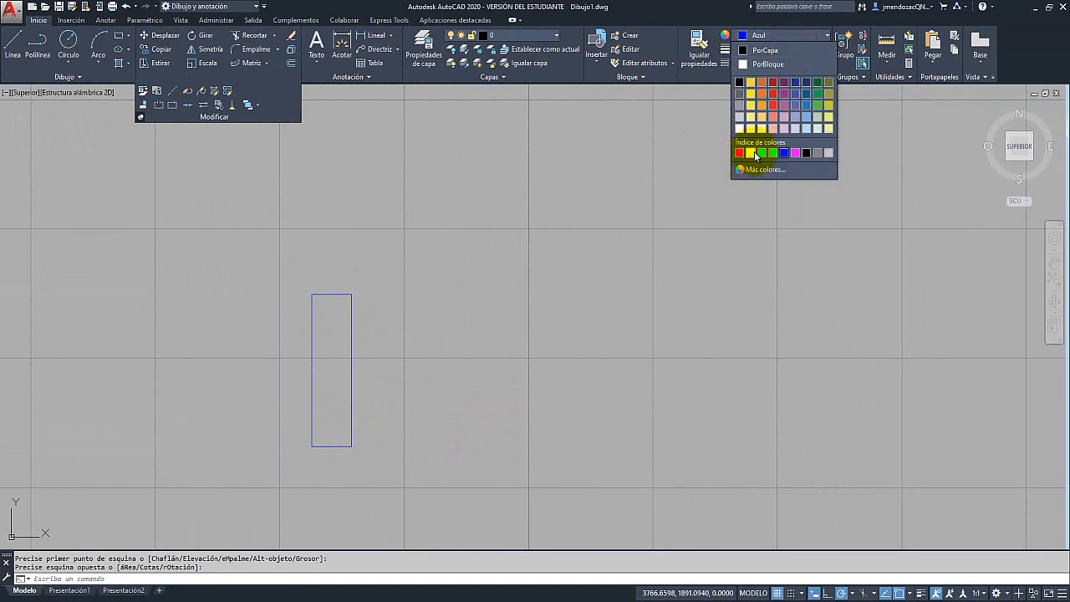
left_click(752, 152)
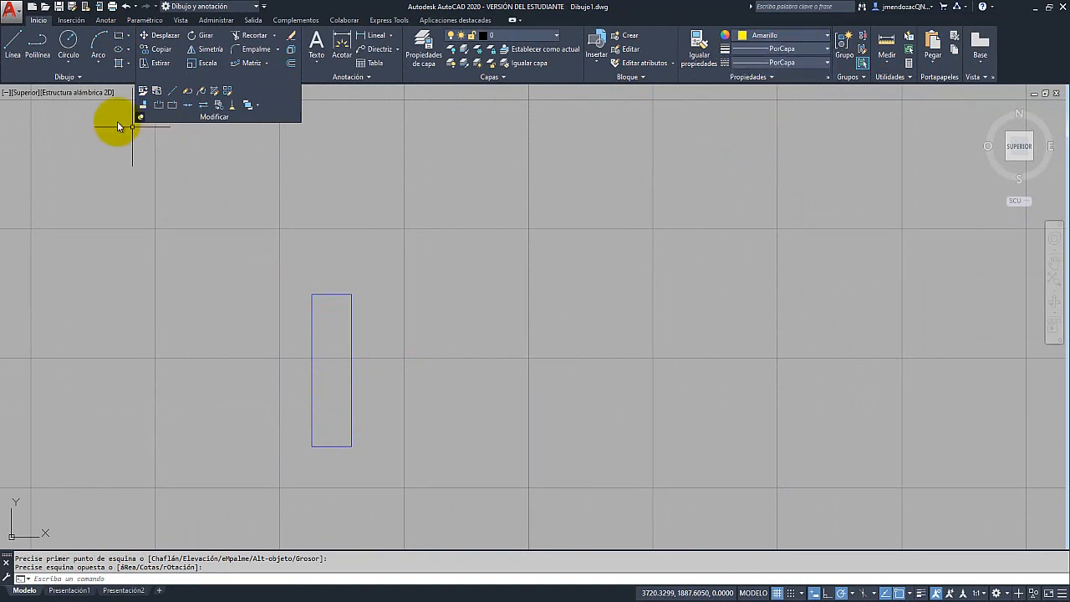
left_click(15, 47)
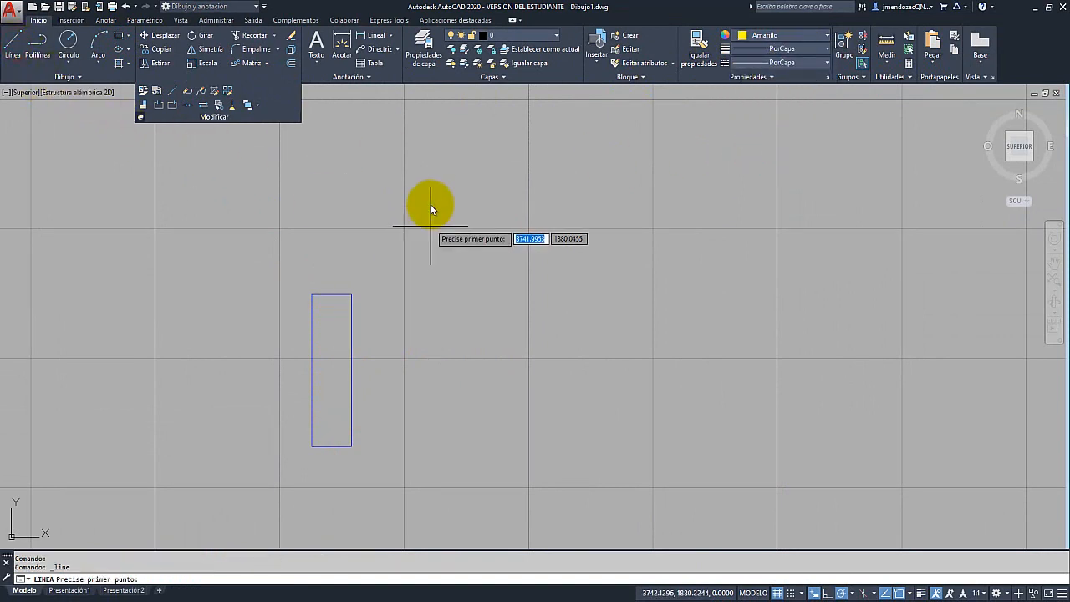
left_click(383, 185)
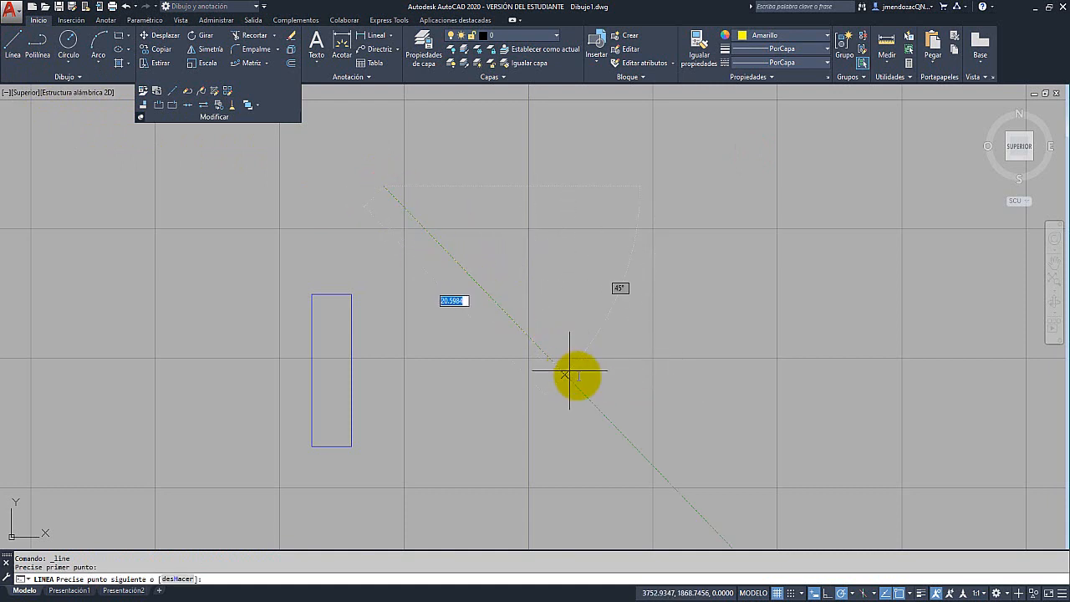
left_click(583, 381)
right_click(595, 372)
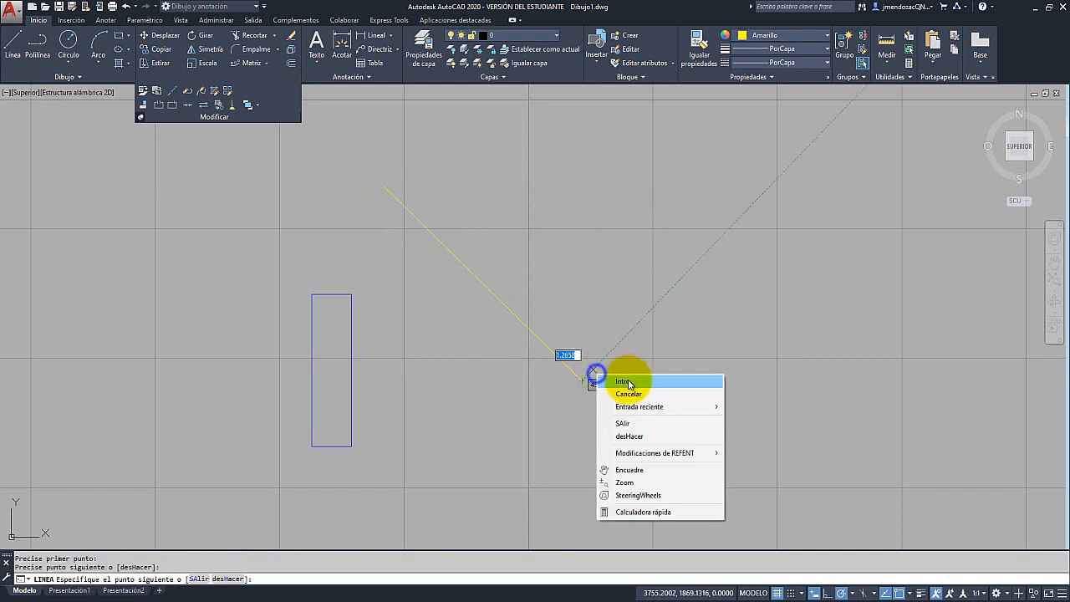
left_click(627, 382)
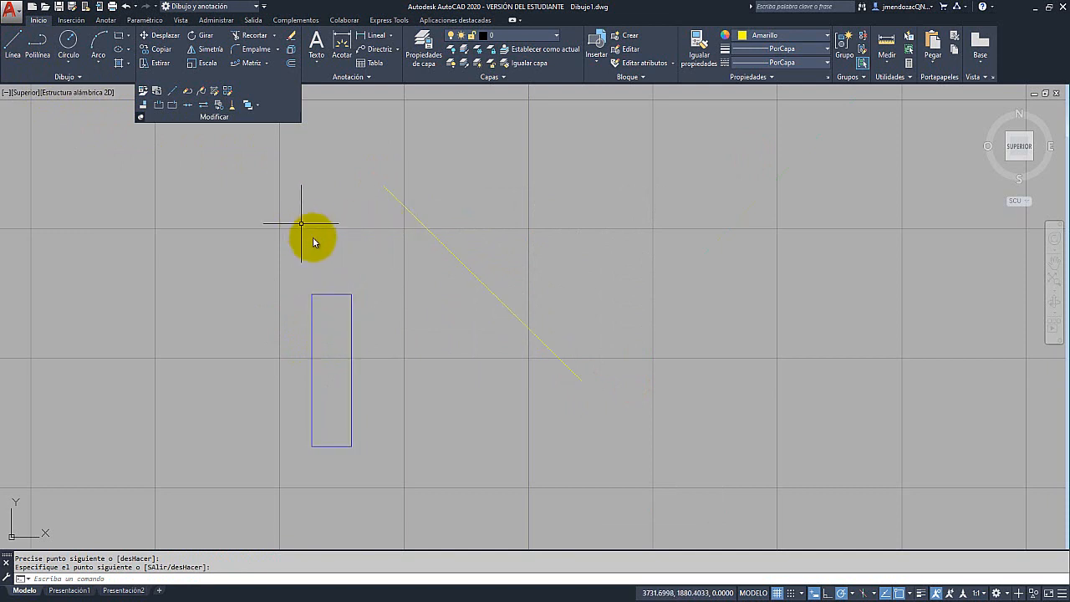
Align the blue rectangle's short top edge with the yellow line using Alinear without scaling, and undo the alignment
left_click(355, 275)
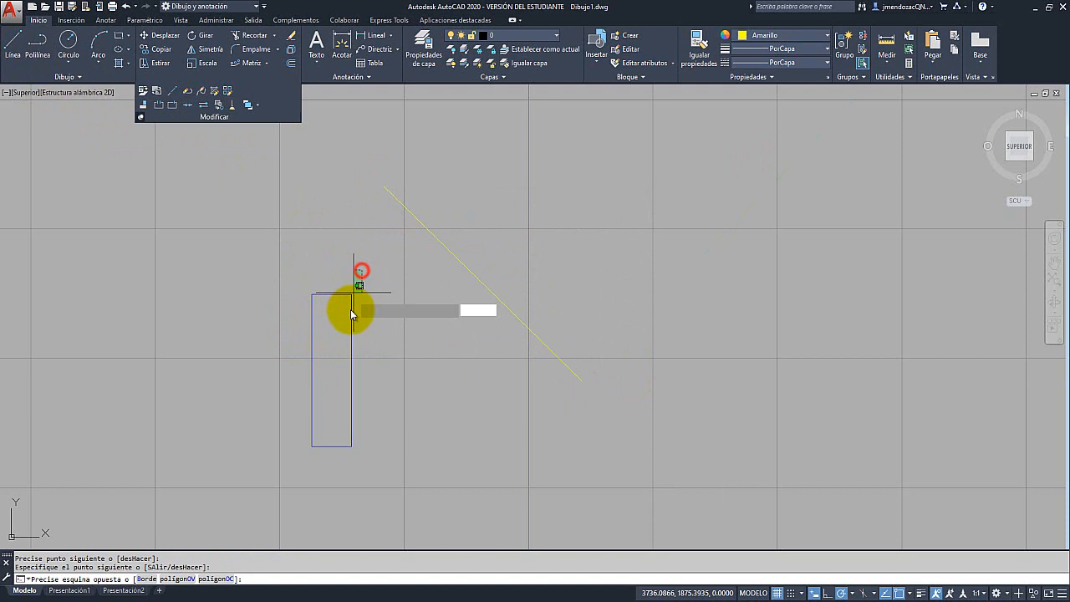
left_click(278, 473)
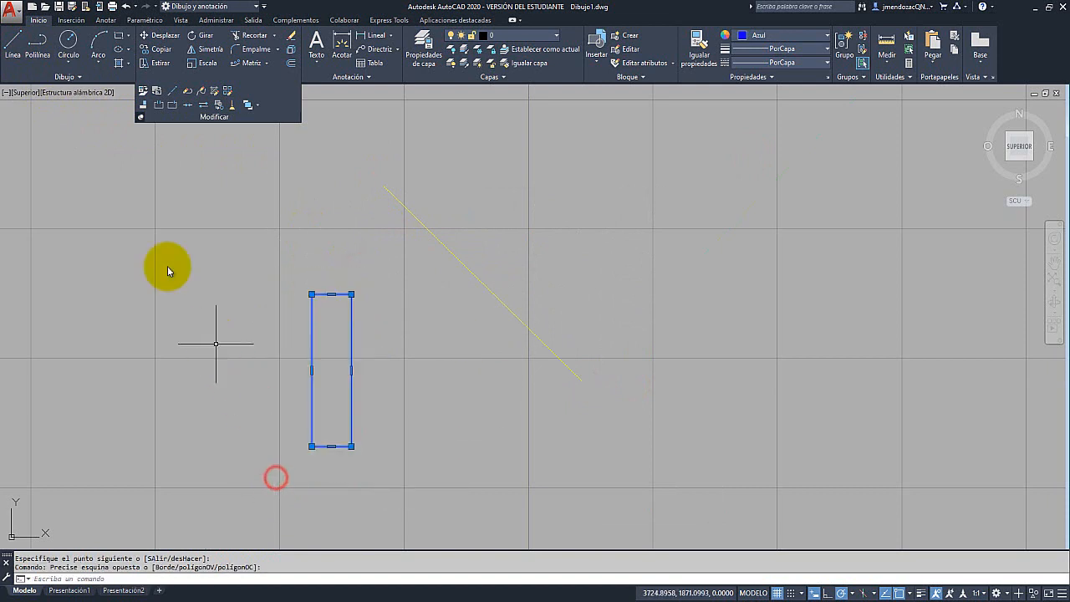
left_click(141, 106)
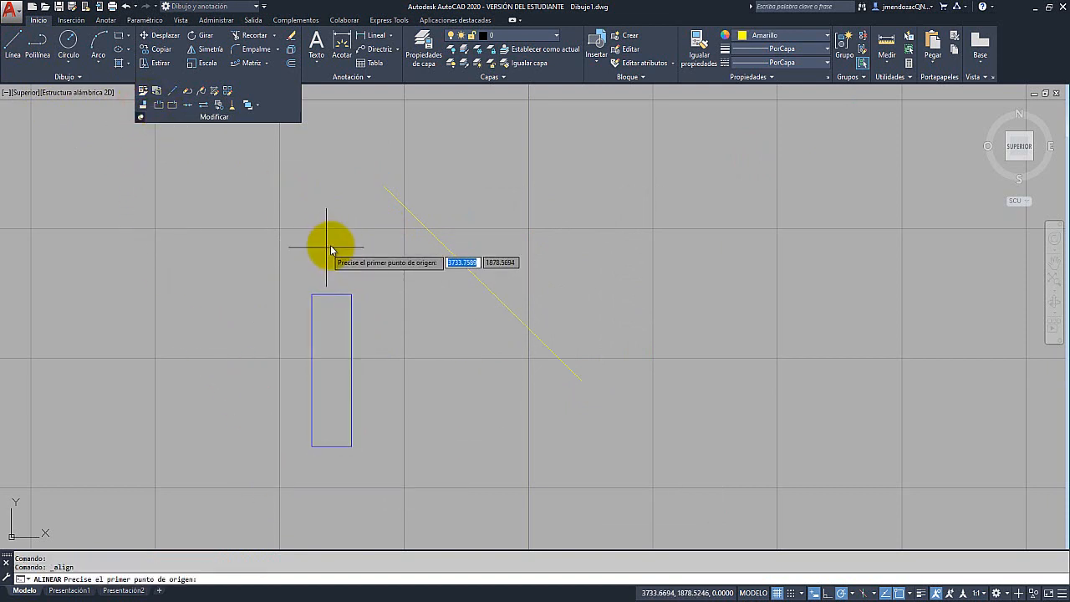
left_click(313, 293)
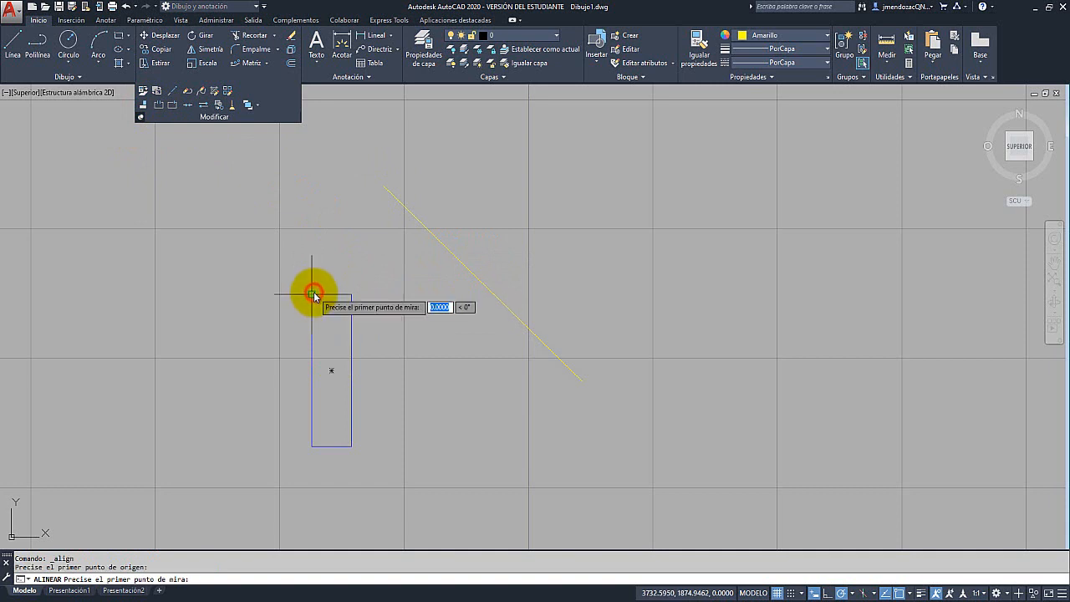
left_click(383, 187)
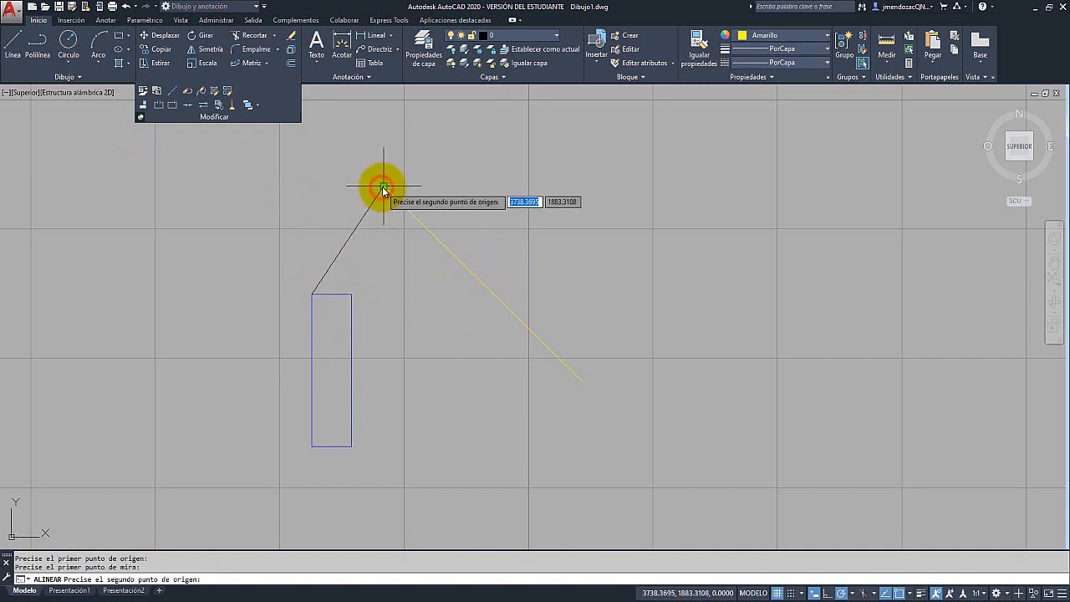
left_click(352, 295)
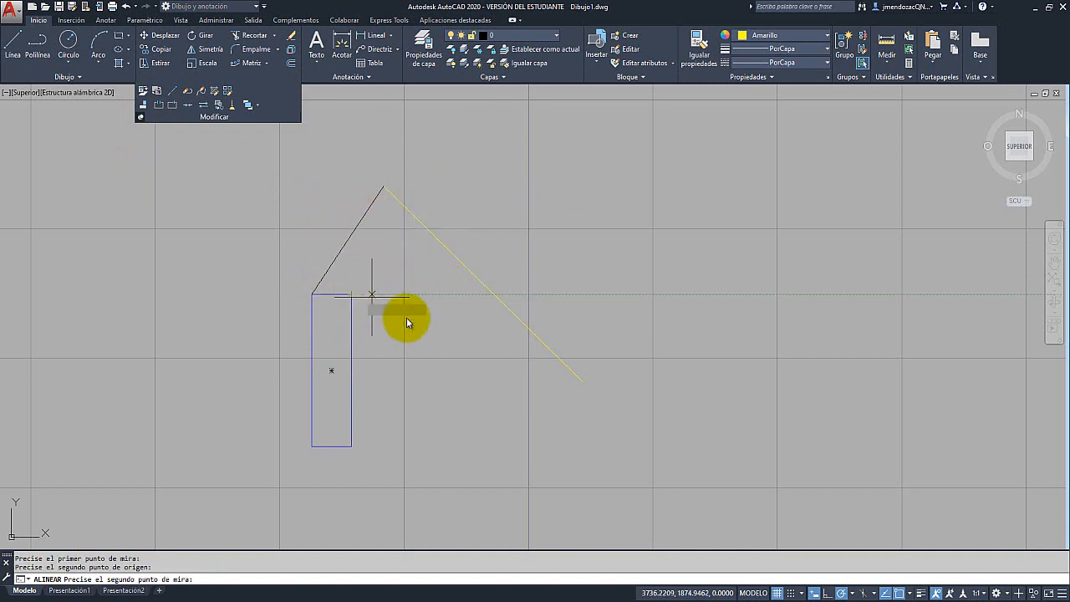
left_click(582, 382)
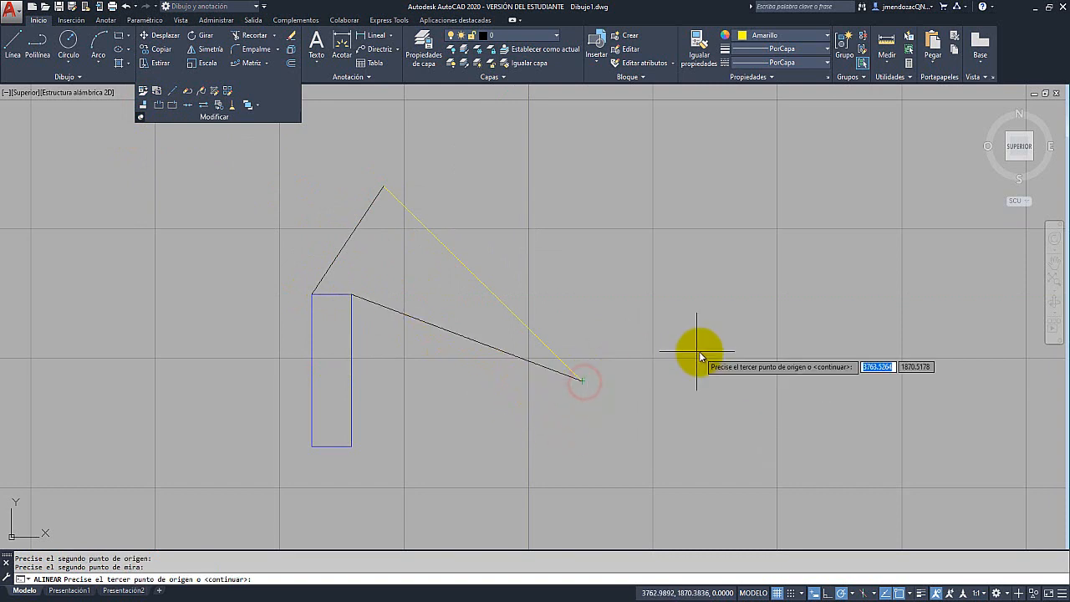
key("Return")
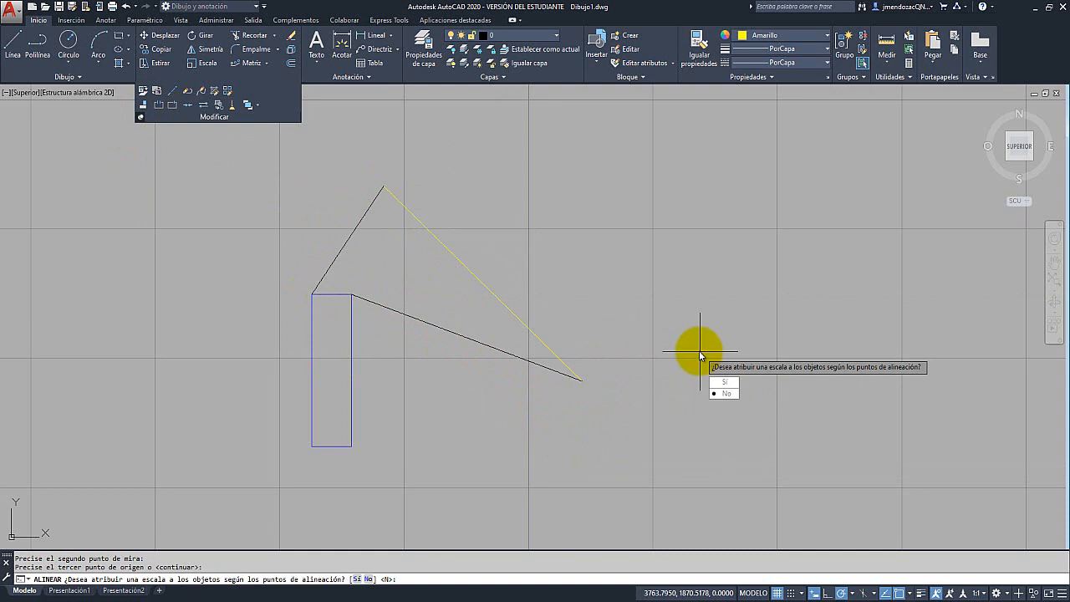
left_click(724, 392)
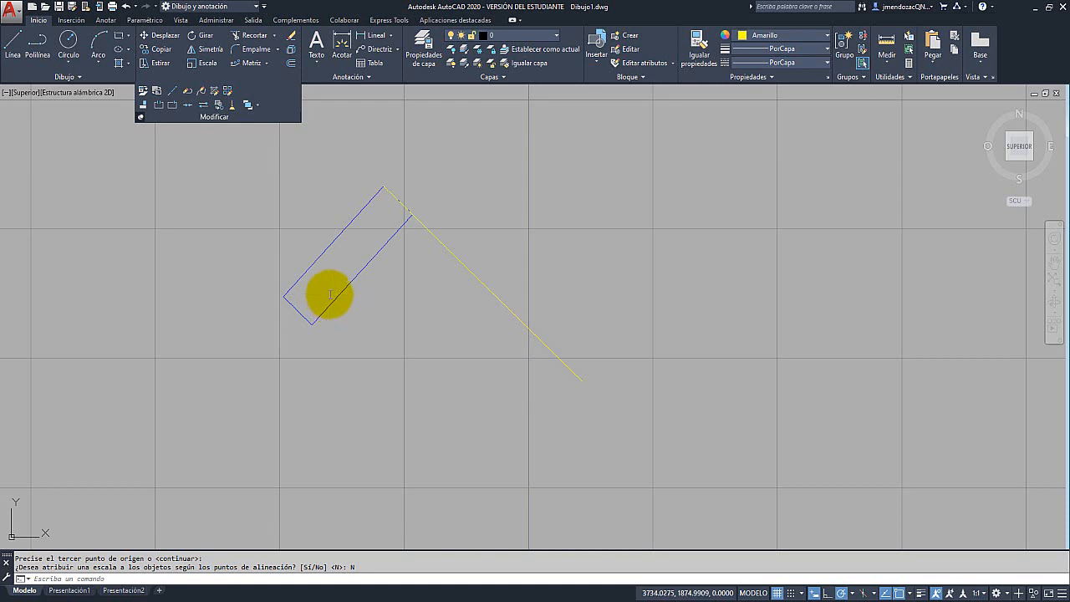
key("ctrl+z")
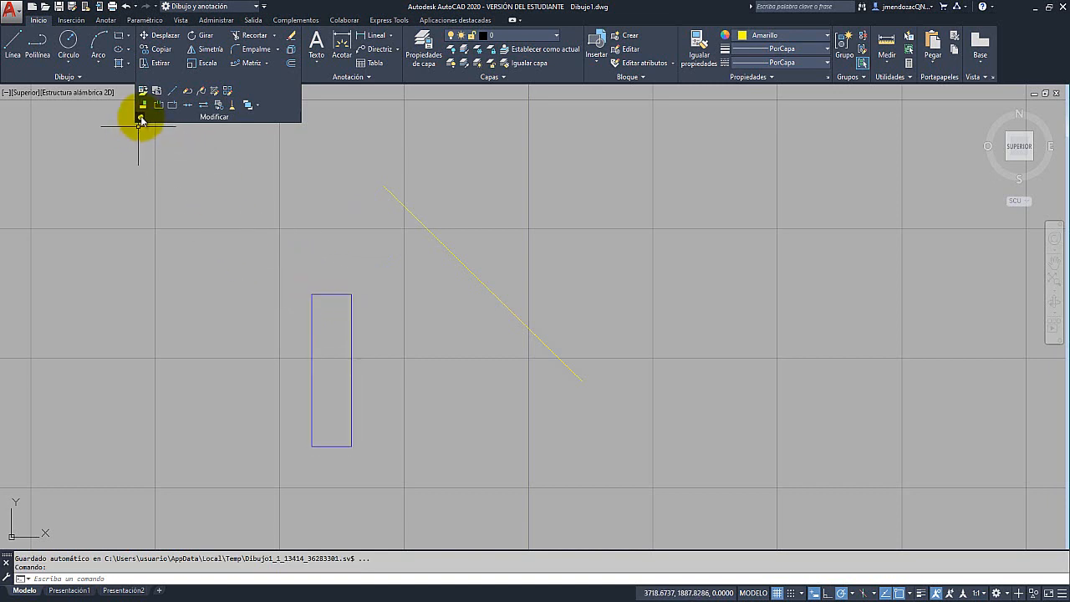
Align the blue rectangle's long right edge with the yellow line using Alinear, scaling it to the alignment points
left_click(314, 294)
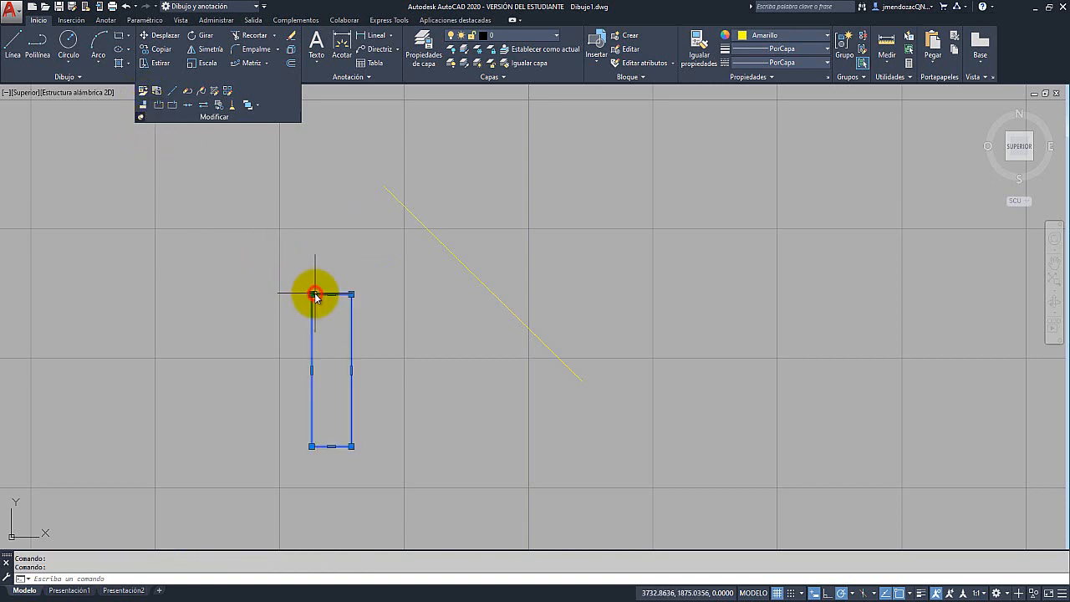
left_click(142, 108)
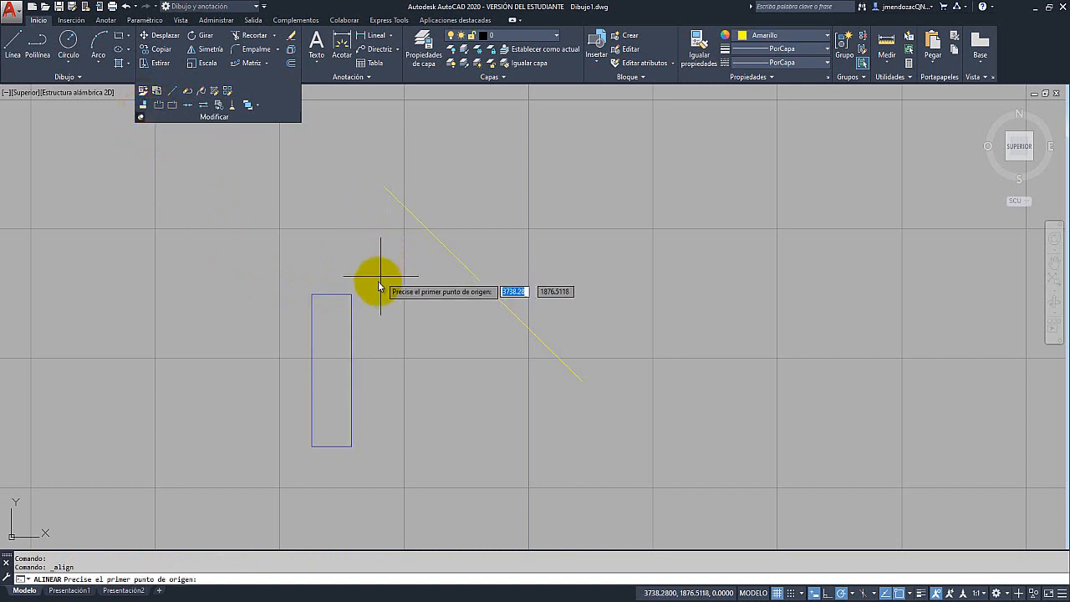
left_click(354, 298)
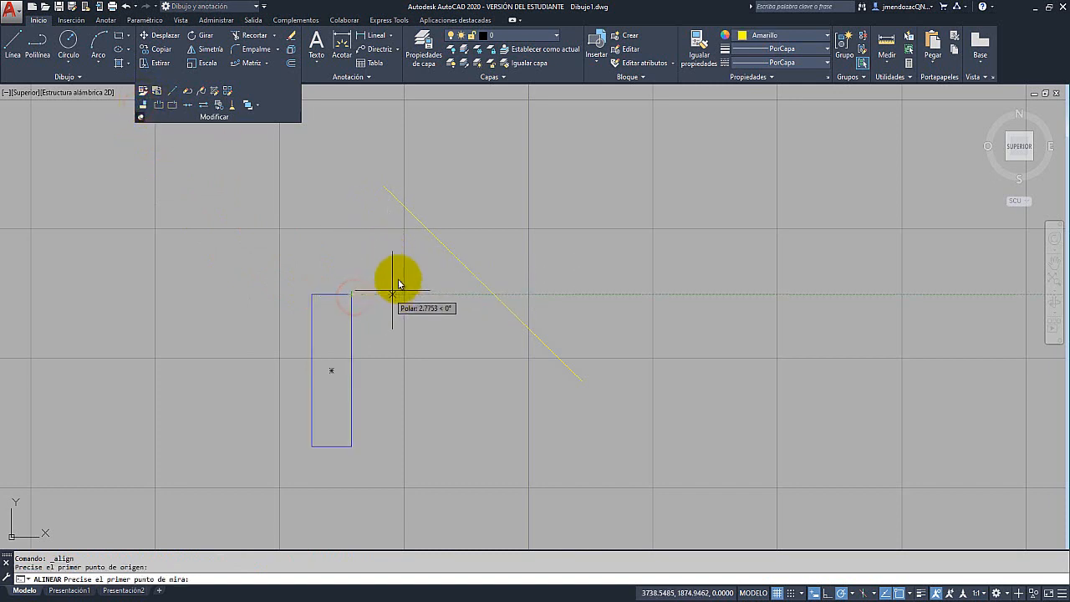
left_click(385, 188)
left_click(351, 447)
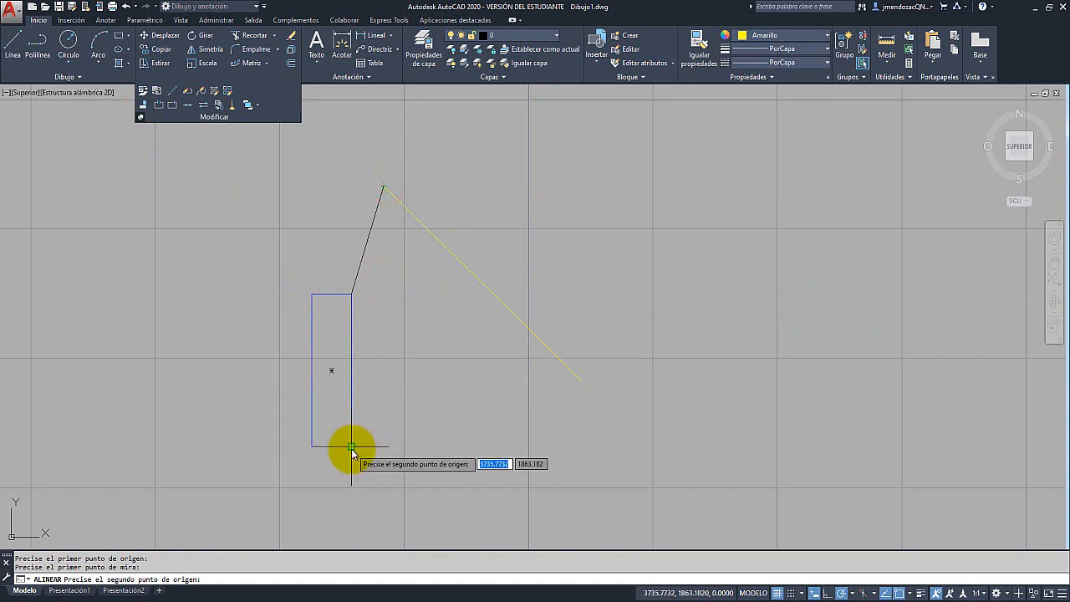
left_click(582, 382)
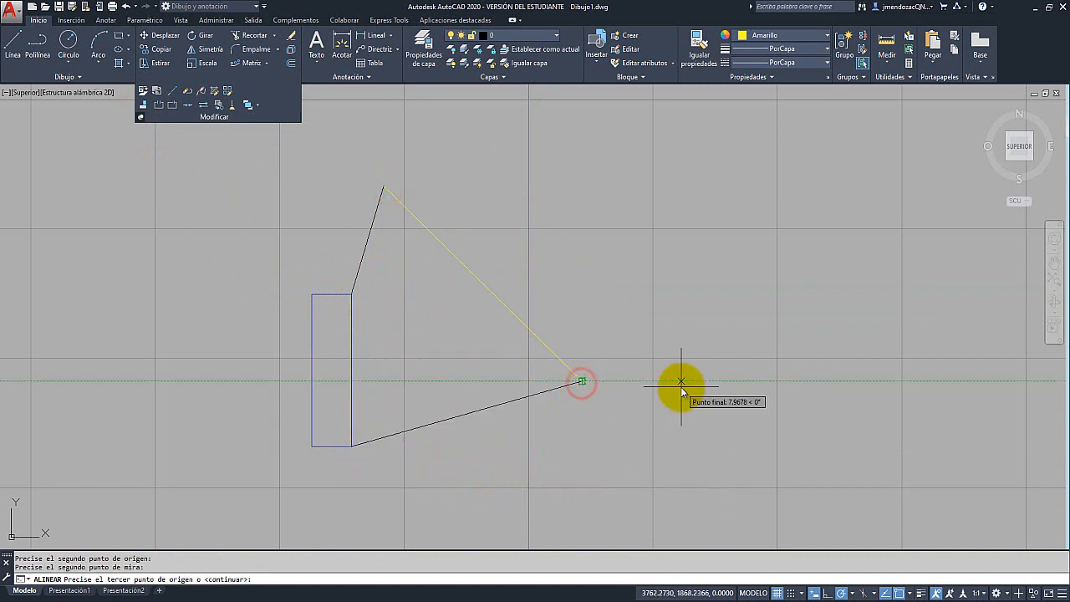
key("Return")
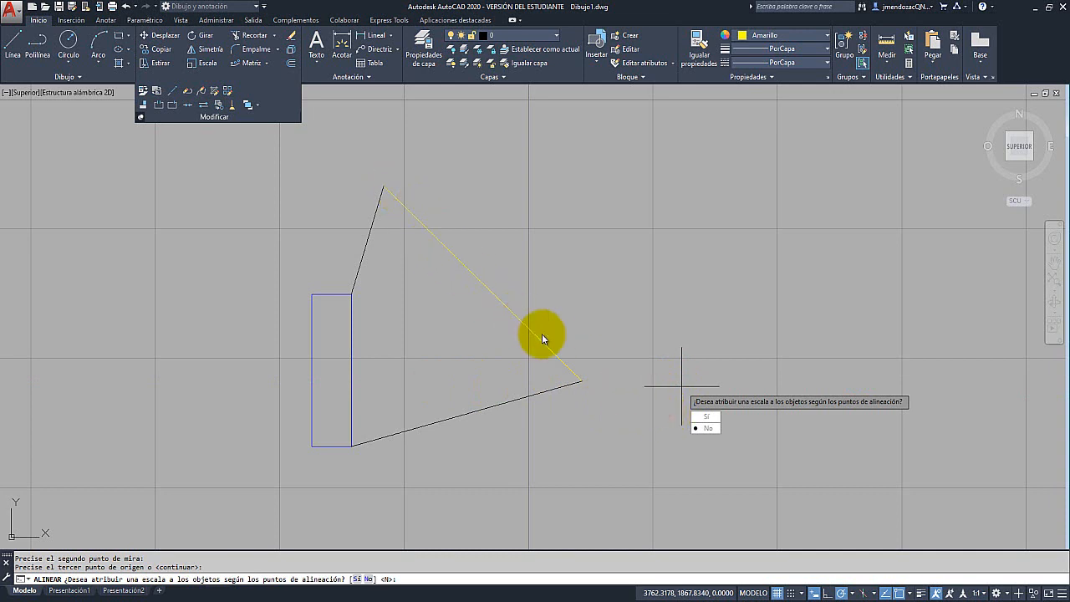
left_click(709, 418)
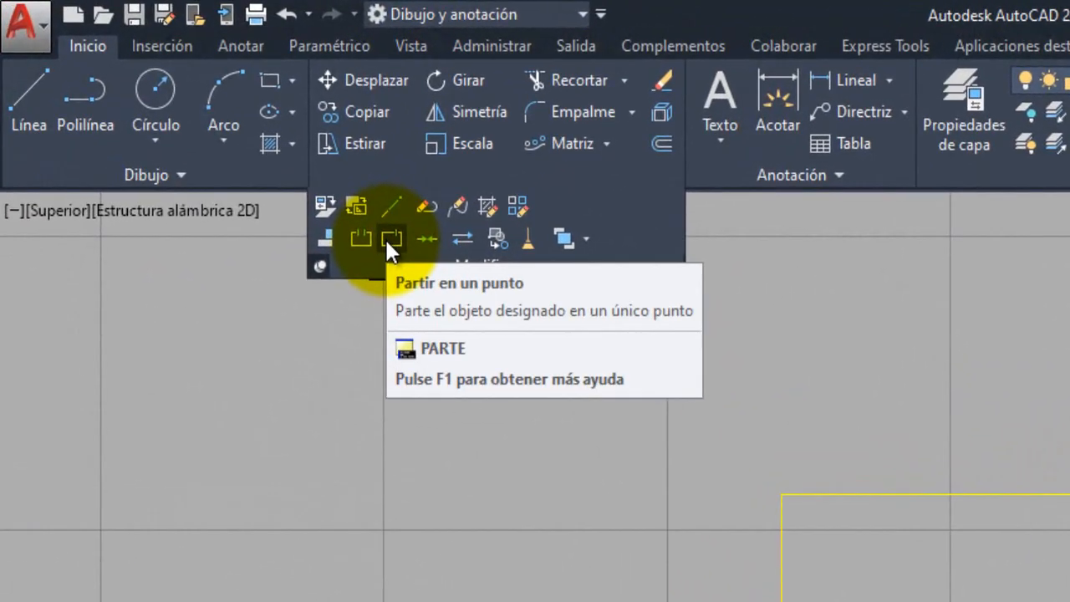
Break the yellow rectangle at the midpoint of its top edge with Partir en un punto
left_click(391, 239)
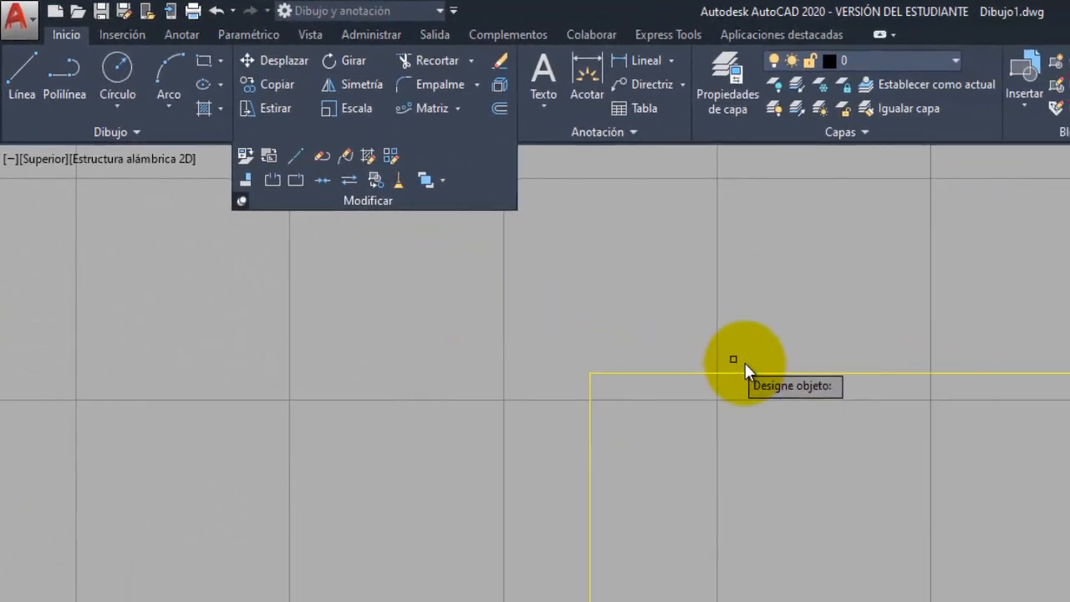
left_click(777, 373)
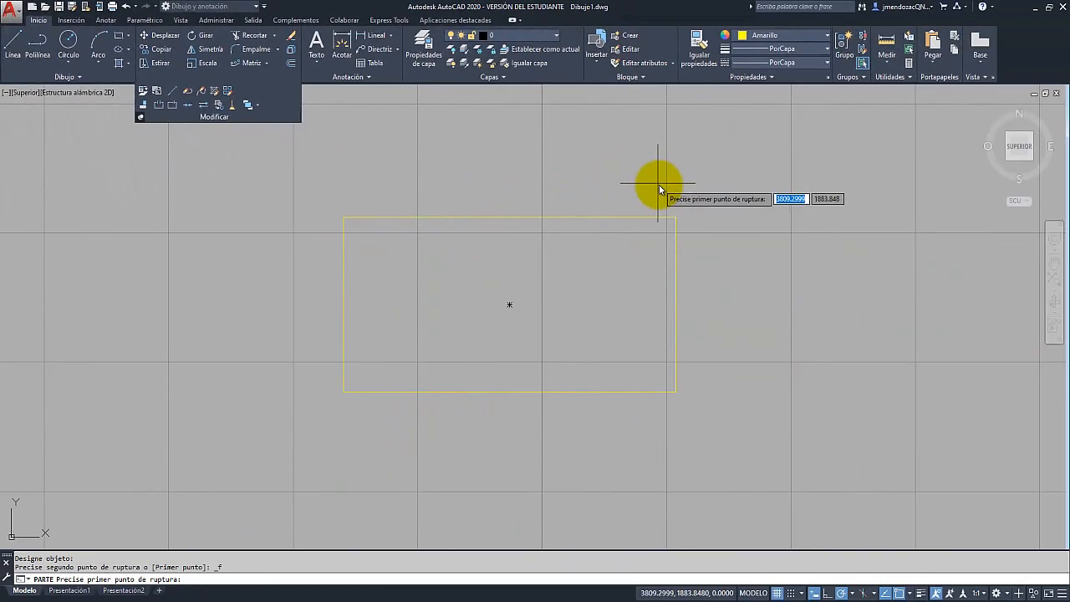
left_click(509, 219)
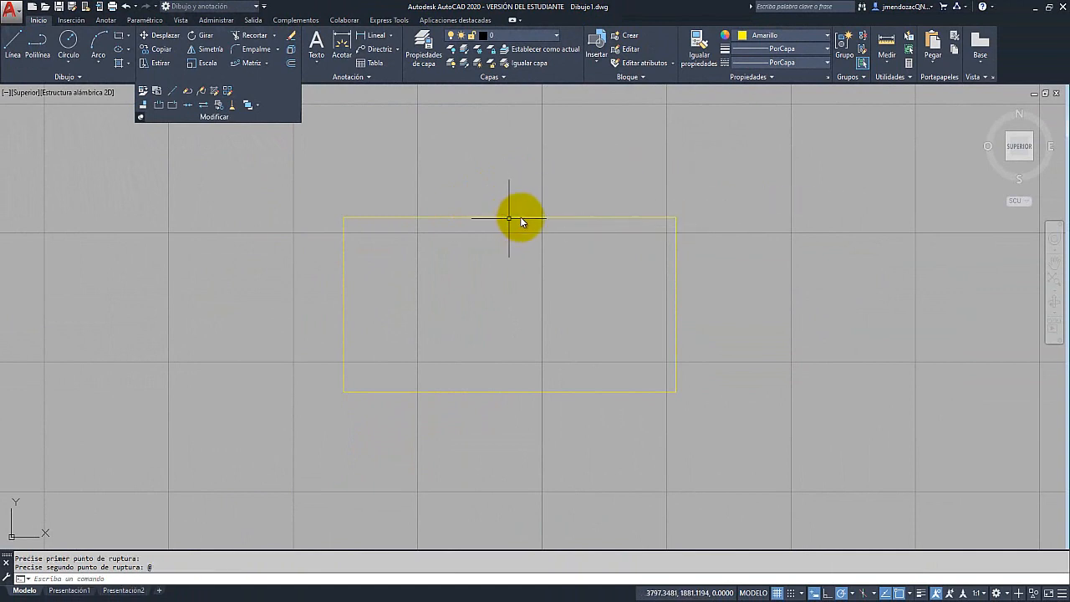
Check the two broken pieces of the yellow rectangle and erase the left half of its top edge
left_click(535, 218)
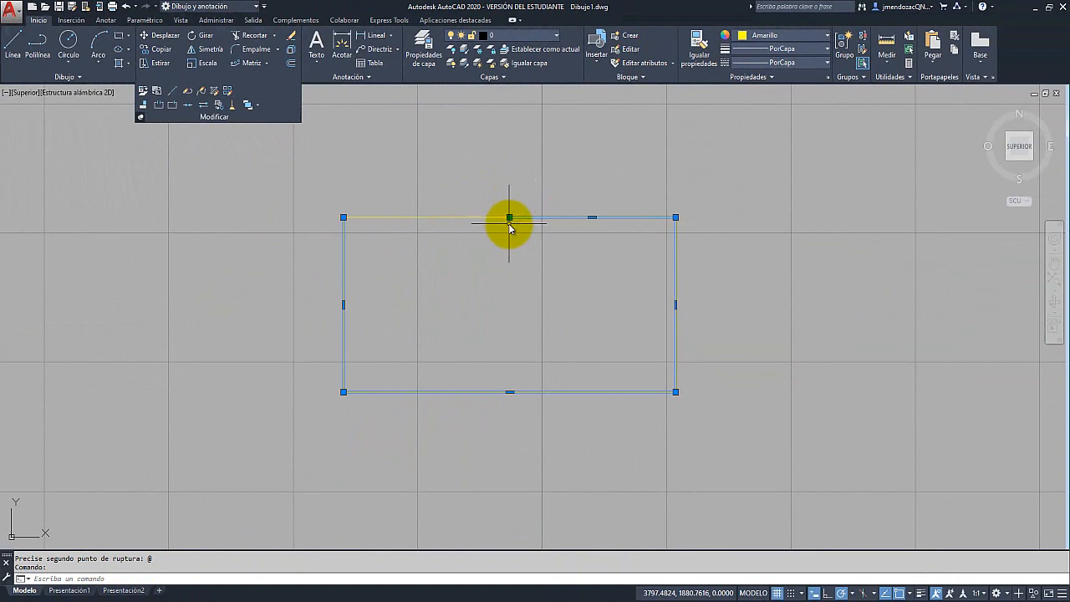
left_click(467, 218)
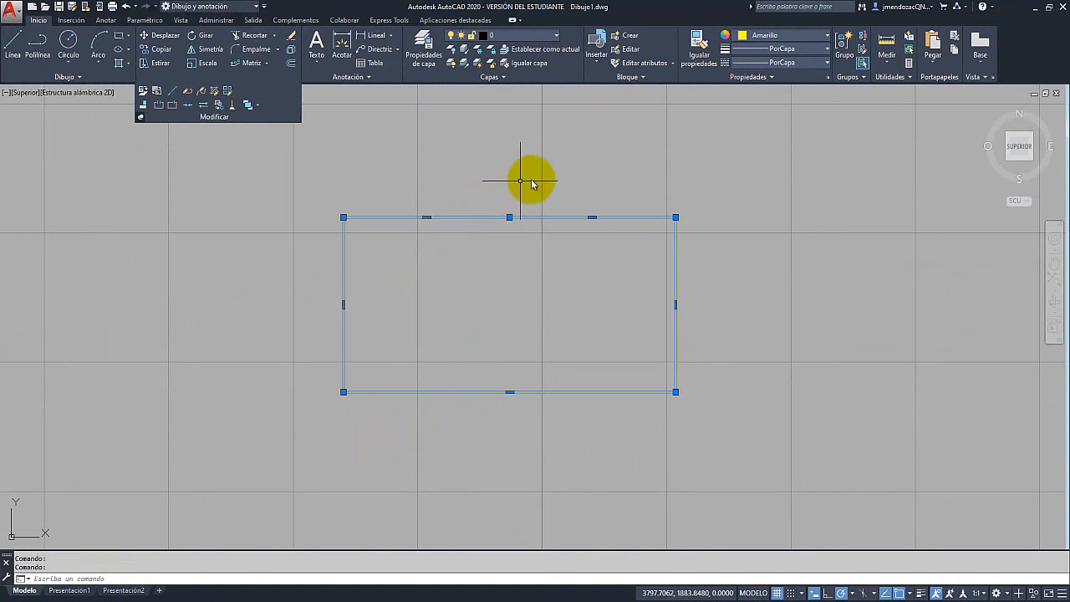
key("Escape")
left_click(465, 218)
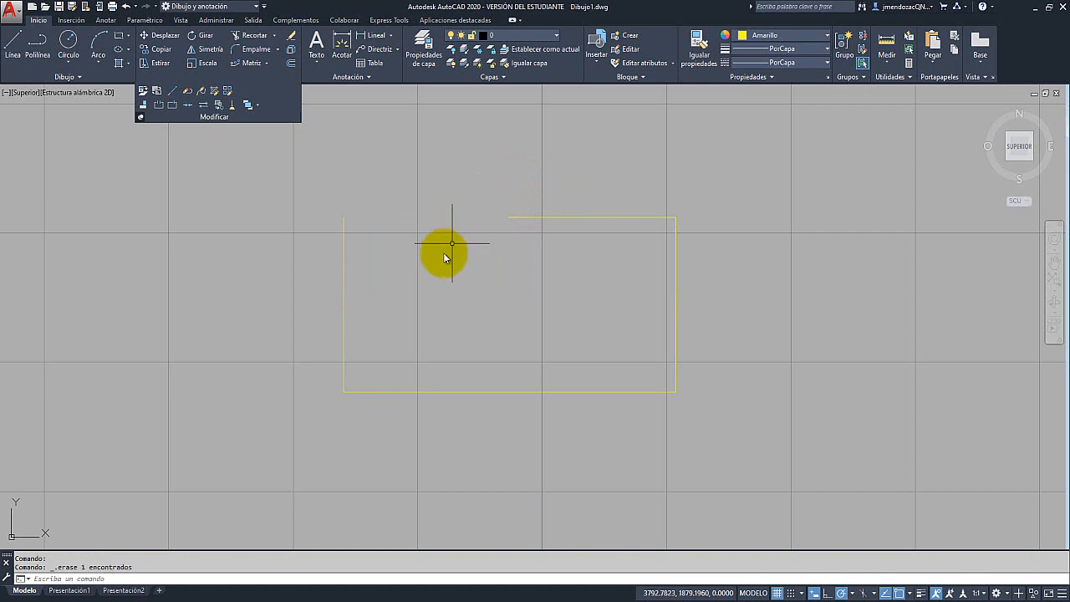
Break the yellow outline at the midpoint of its bottom edge with Partir en un punto and erase the left piece
left_click(172, 106)
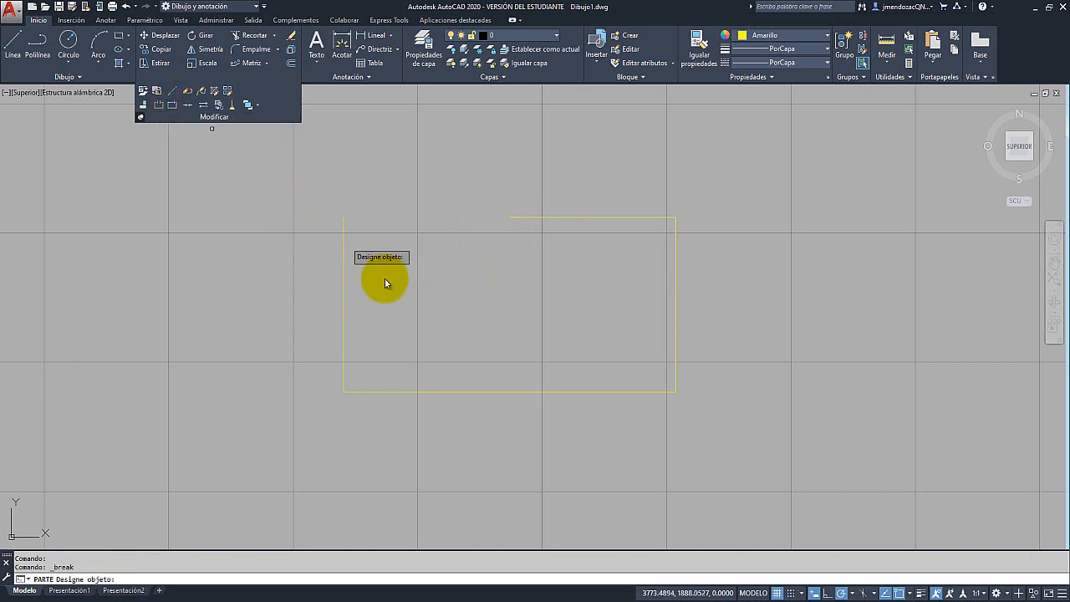
left_click(477, 391)
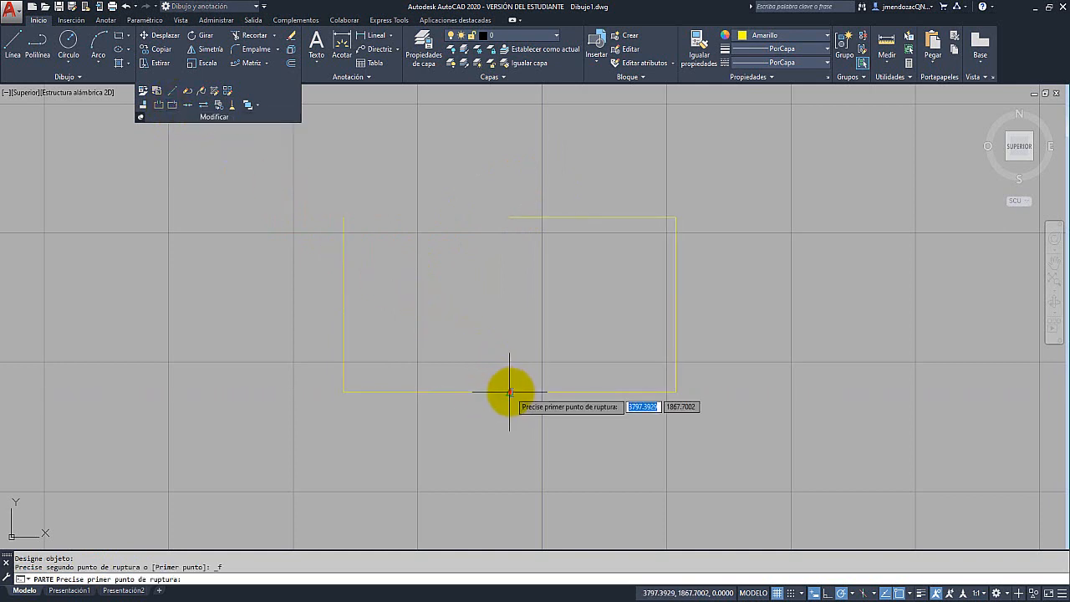
left_click(505, 390)
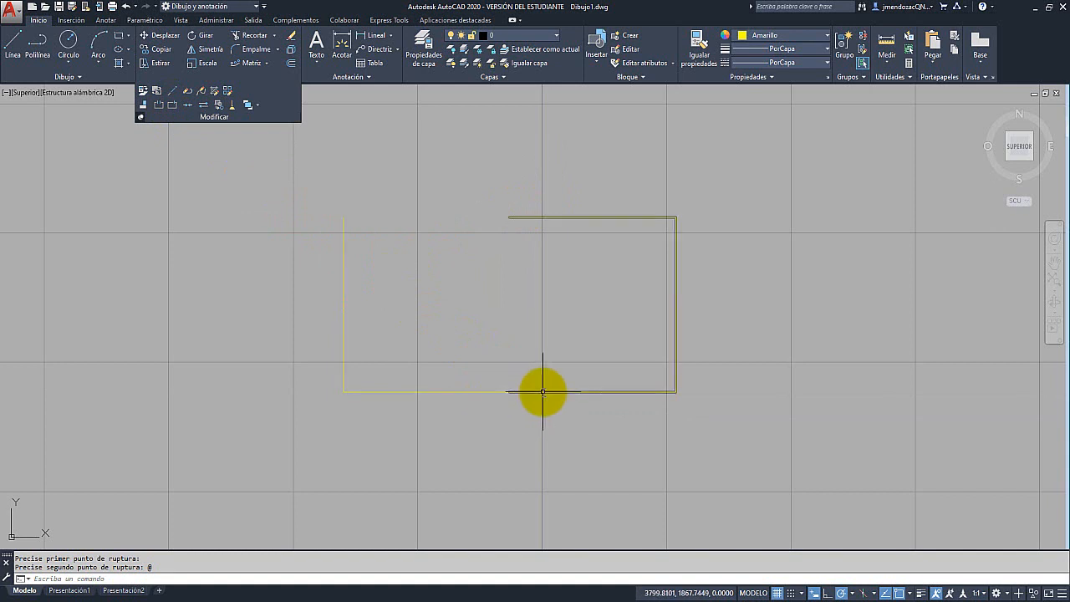
left_click(465, 390)
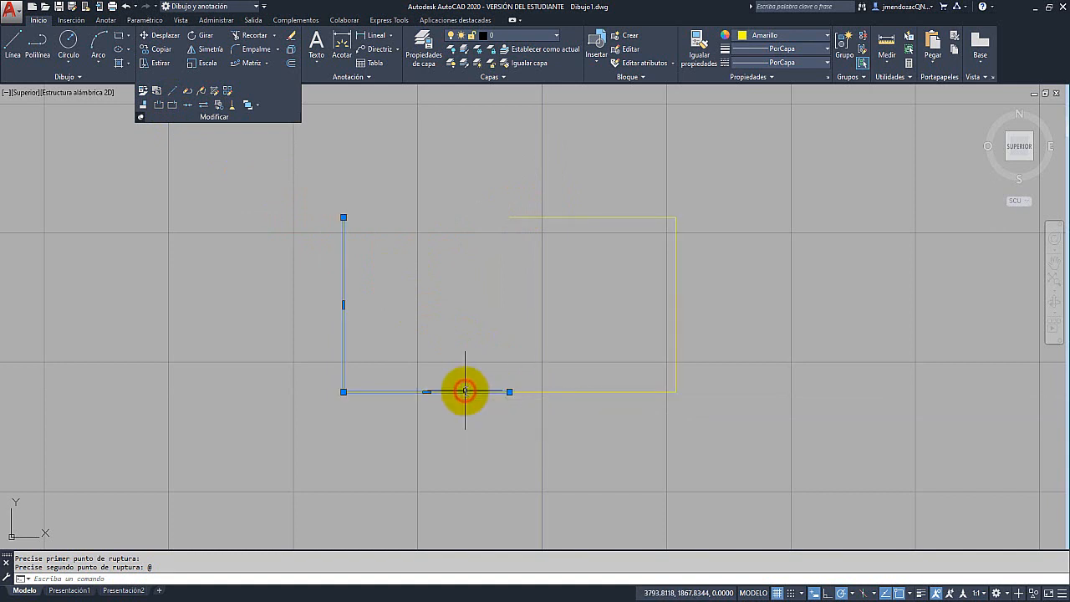
key("Delete")
Break the remaining yellow outline at the midpoint of its right edge with Partir en un punto and erase the upper piece
left_click(675, 282)
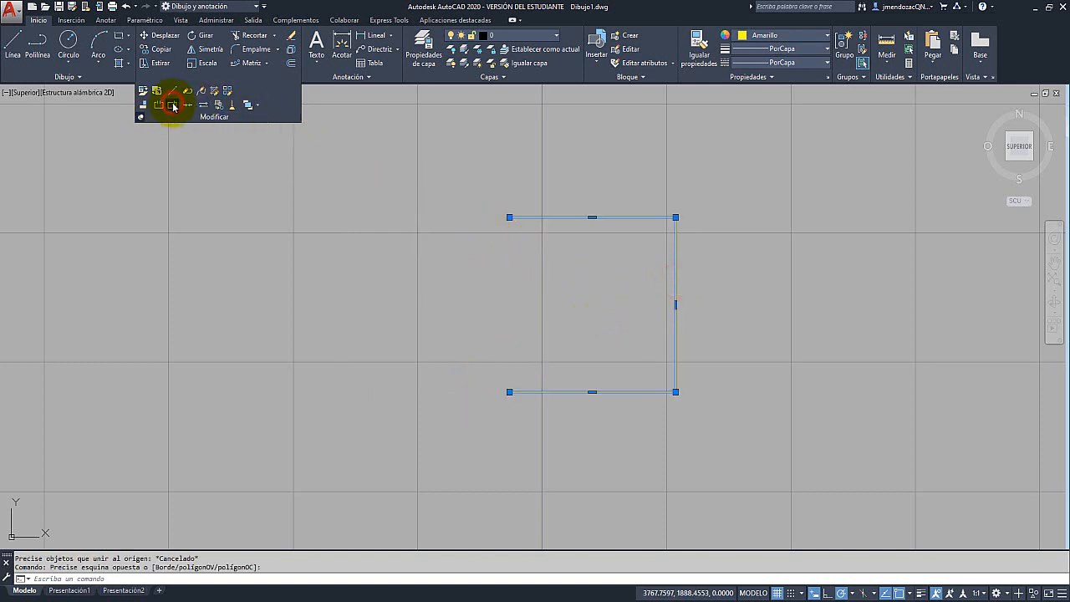
left_click(173, 106)
left_click(677, 302)
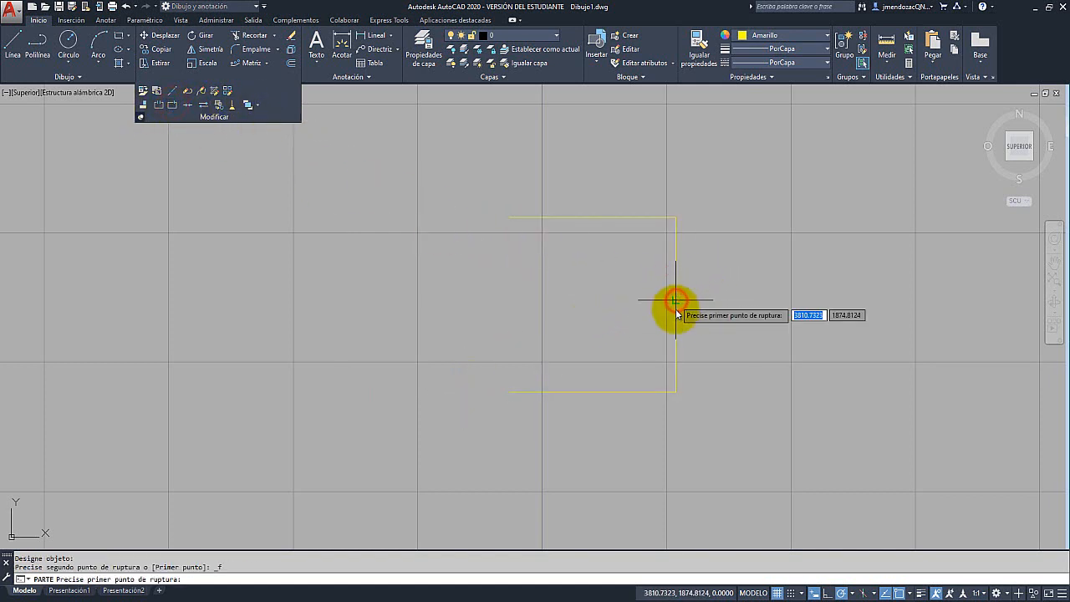
left_click(677, 308)
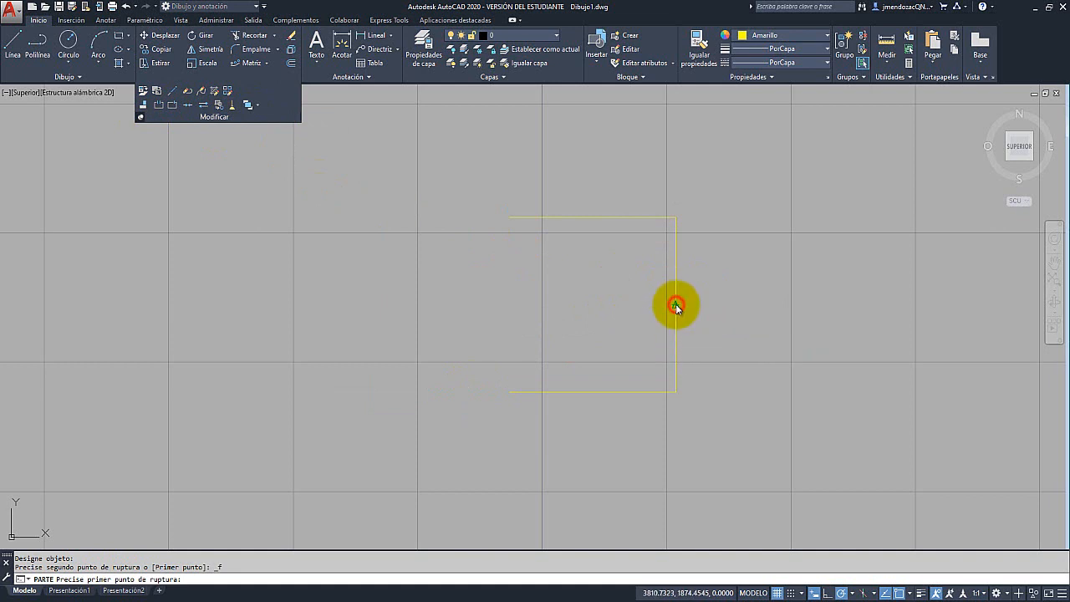
type("@")
key("Return")
left_click(677, 286)
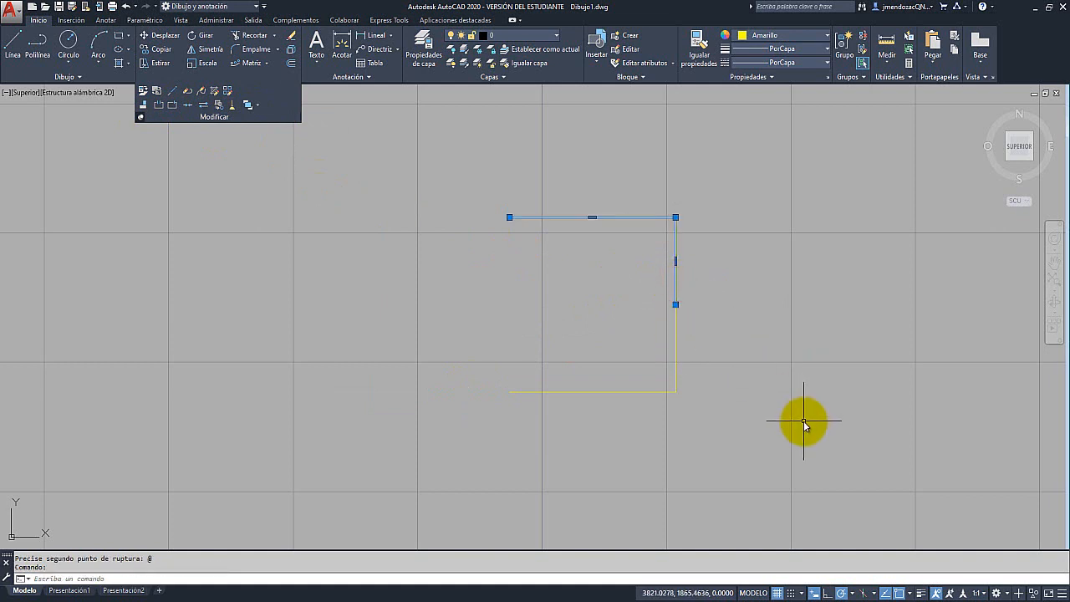
key("Return")
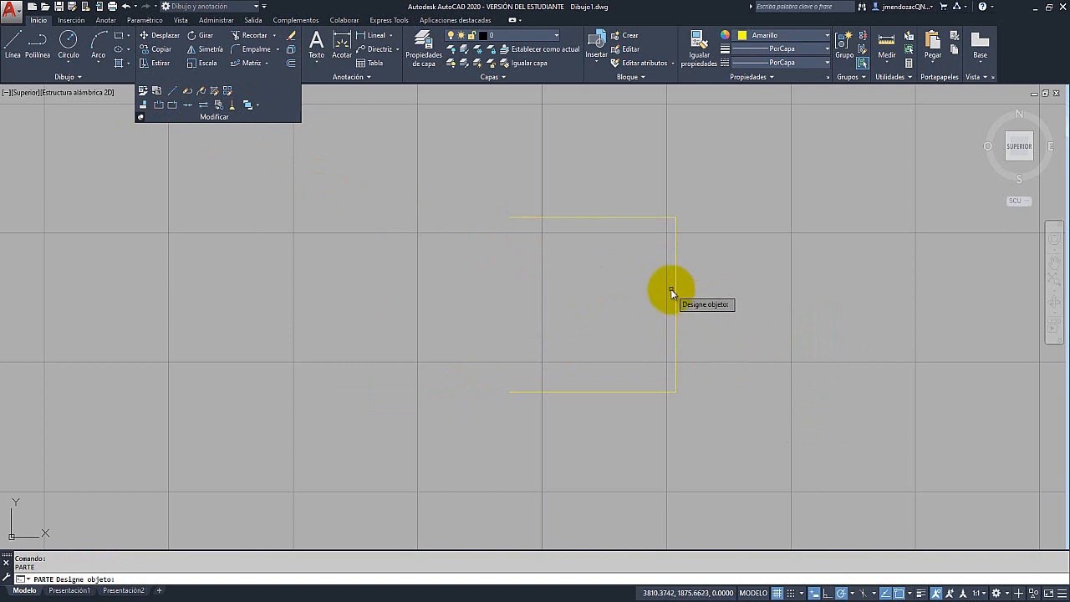
key("Delete")
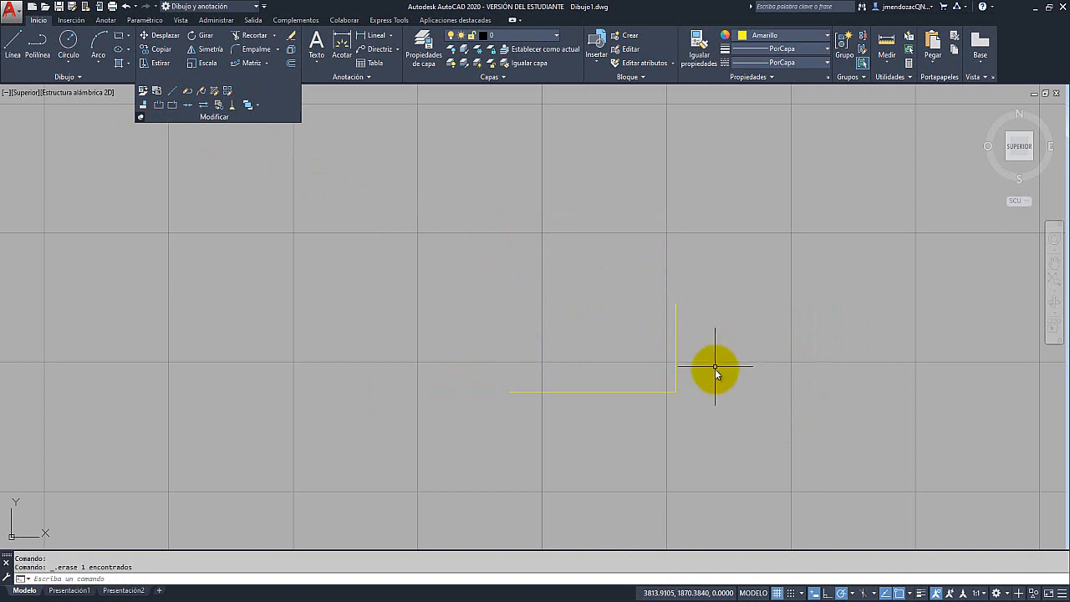
Erase the remaining L-shaped yellow piece to empty the drawing area
middle_click_drag(716, 371, 563, 344)
left_click(557, 309)
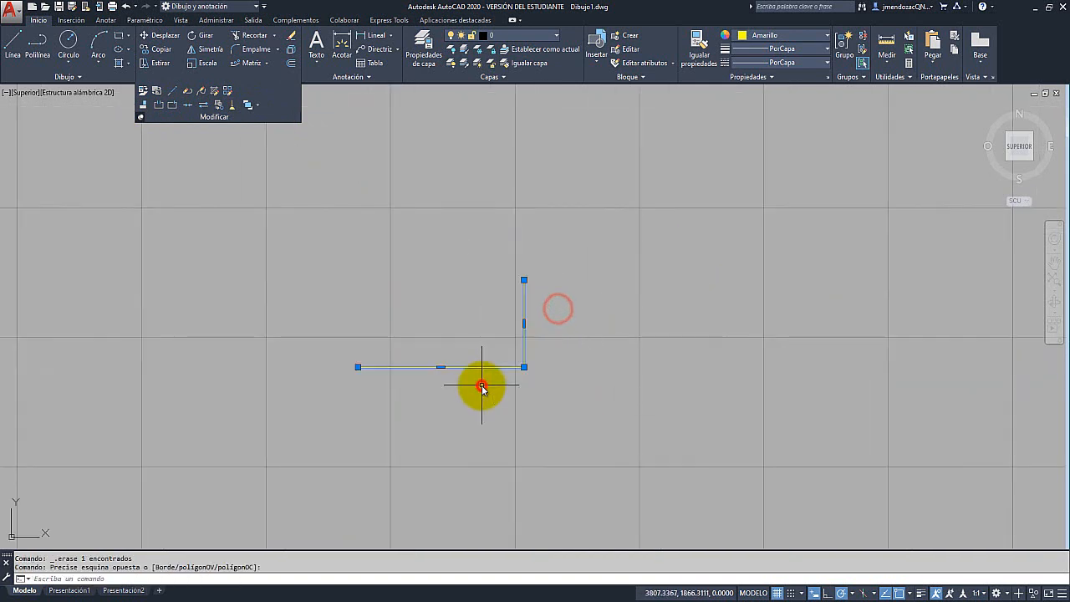
left_click(482, 385)
key("Delete")
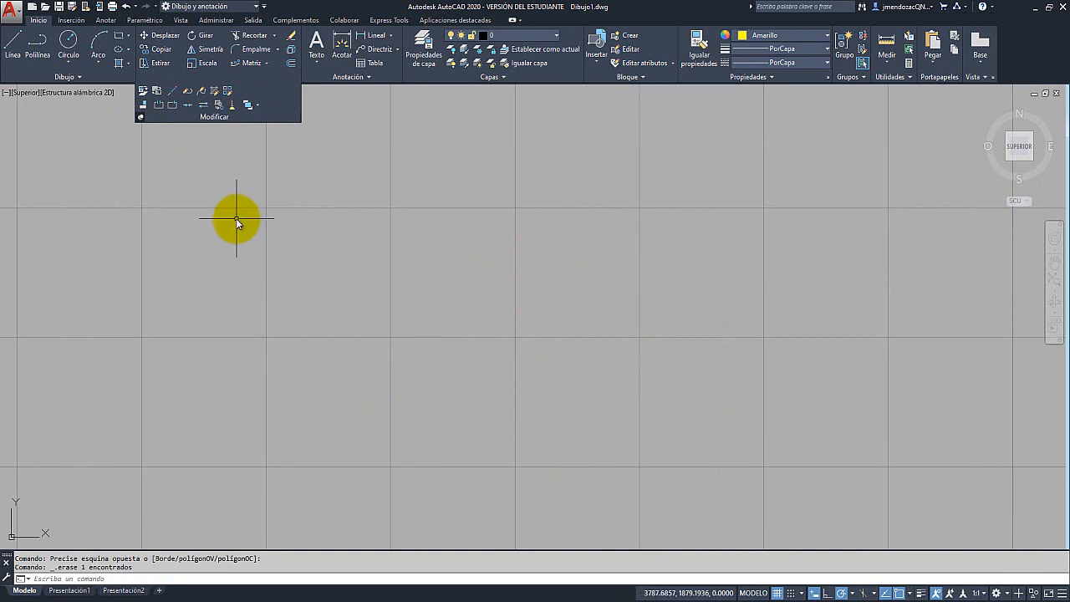
Draw a long horizontal line and use Partir with two break points to cut a gap out of its middle
left_click(17, 61)
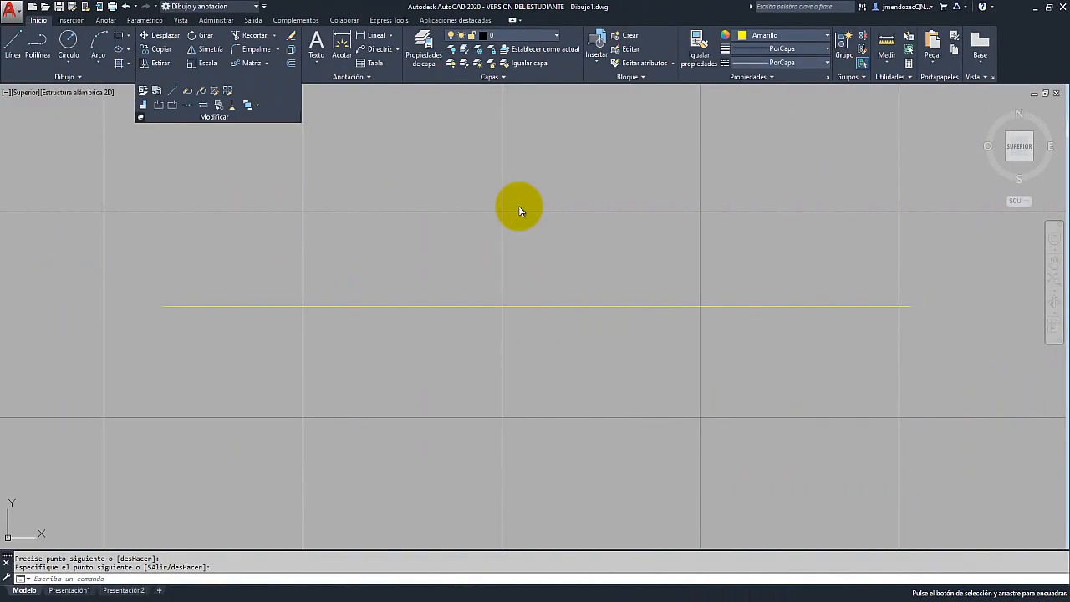
left_click(159, 106)
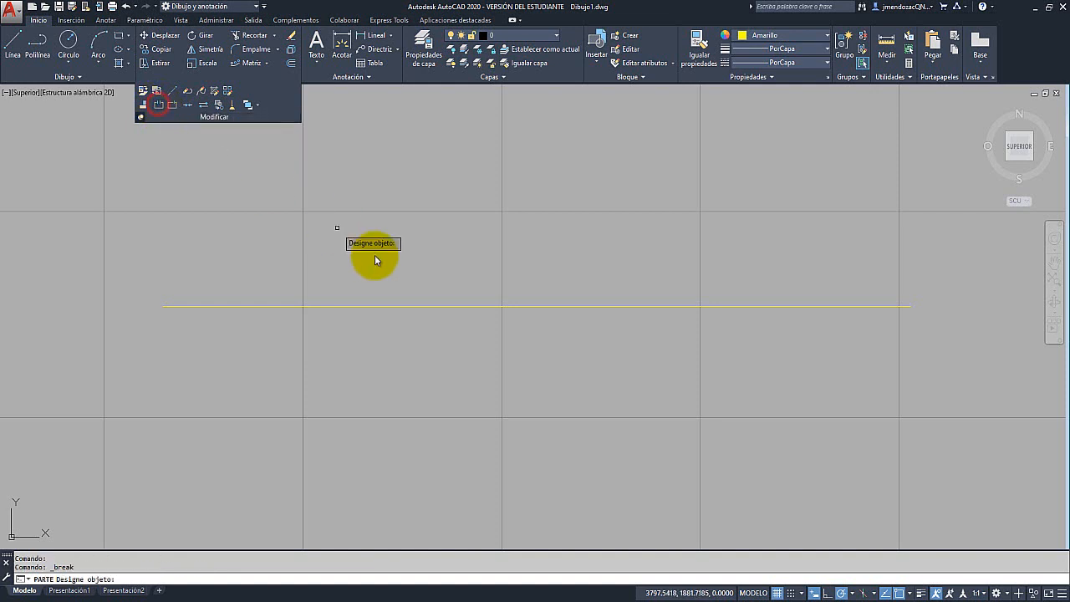
left_click(417, 306)
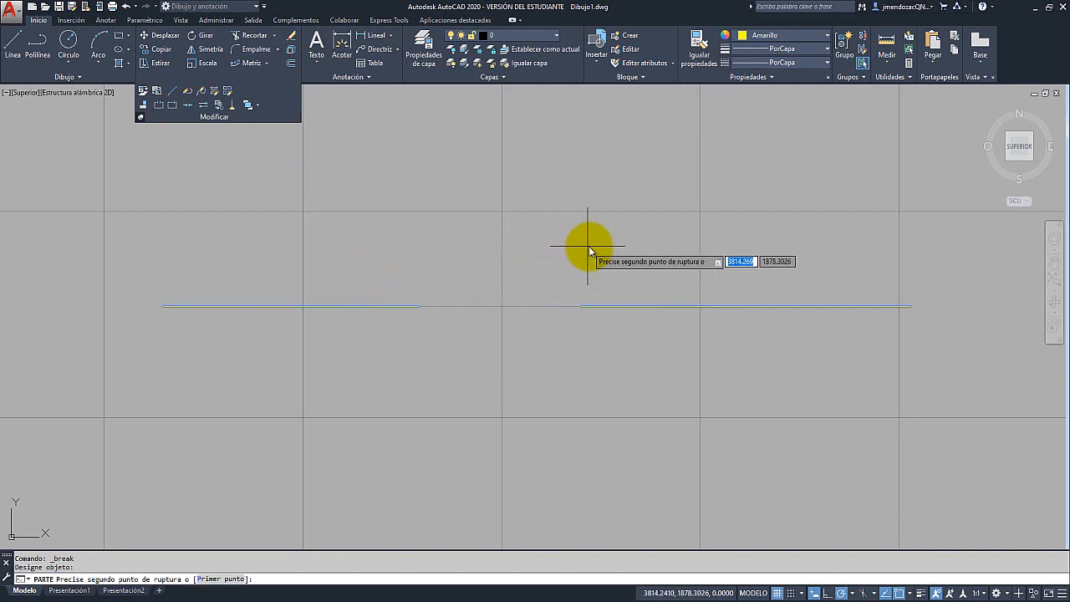
left_click(631, 251)
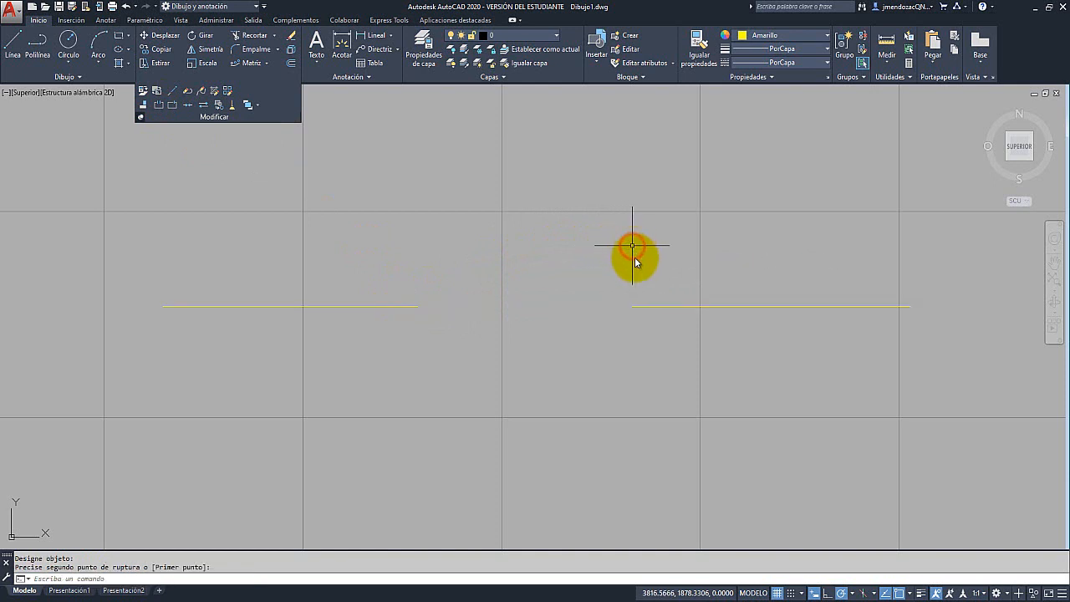
Check the two separate pieces of the broken line and erase both
left_click(682, 287)
left_click(631, 333)
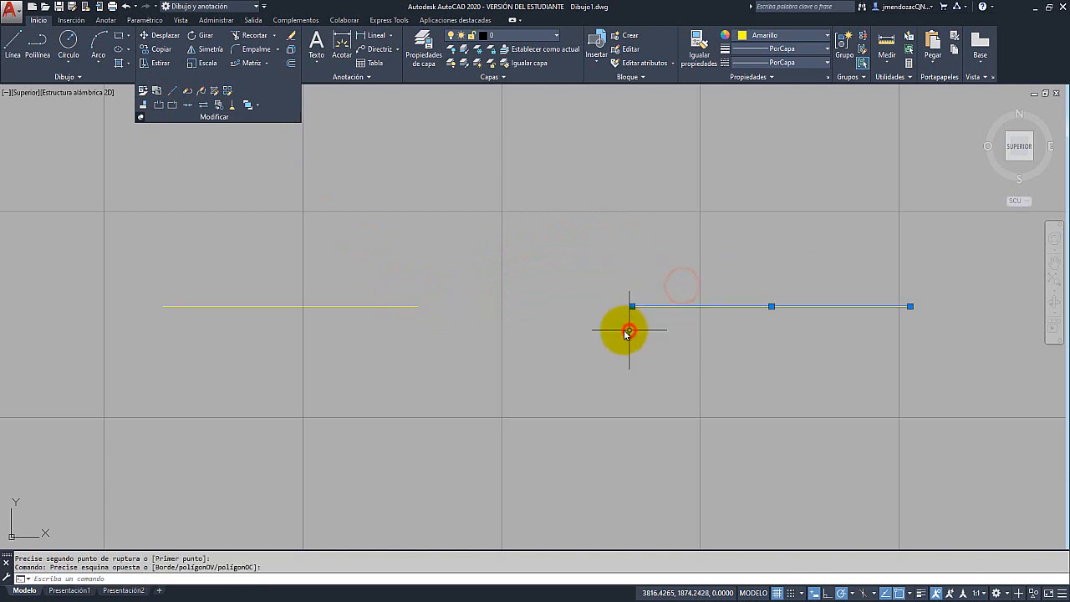
left_click(288, 258)
left_click(253, 326)
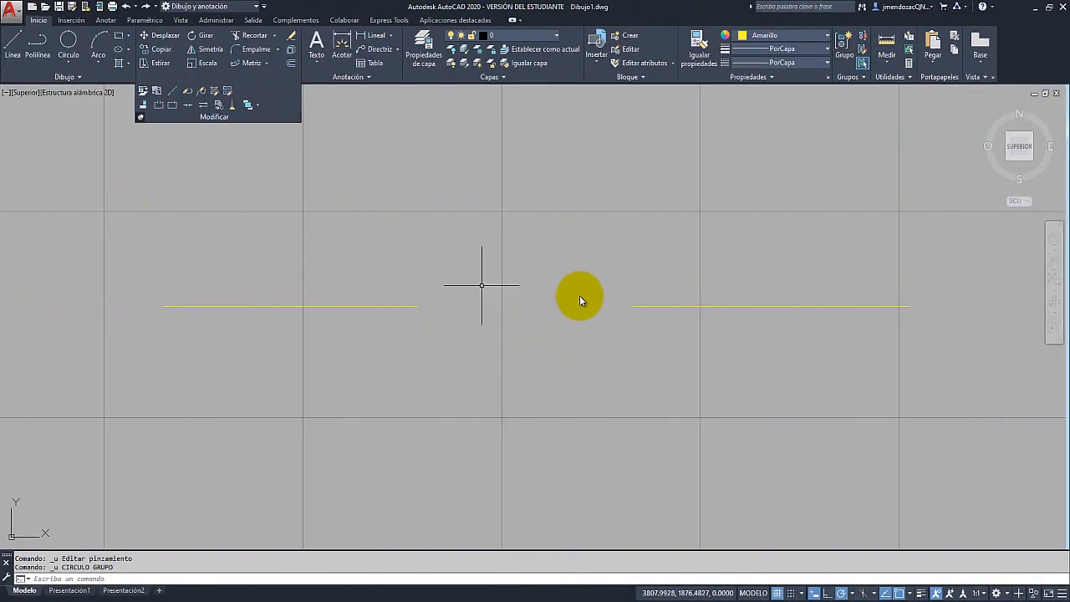
left_click(683, 268)
left_click(312, 360)
key("Delete")
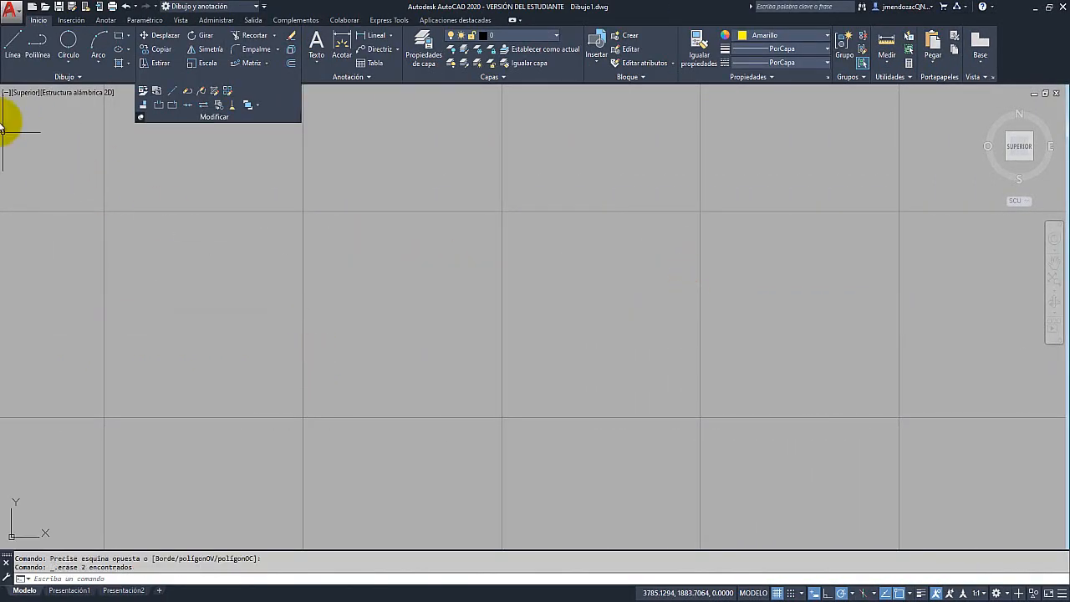
Draw a yellow circle in the middle of the drawing area using Centro, Radio
left_click(66, 67)
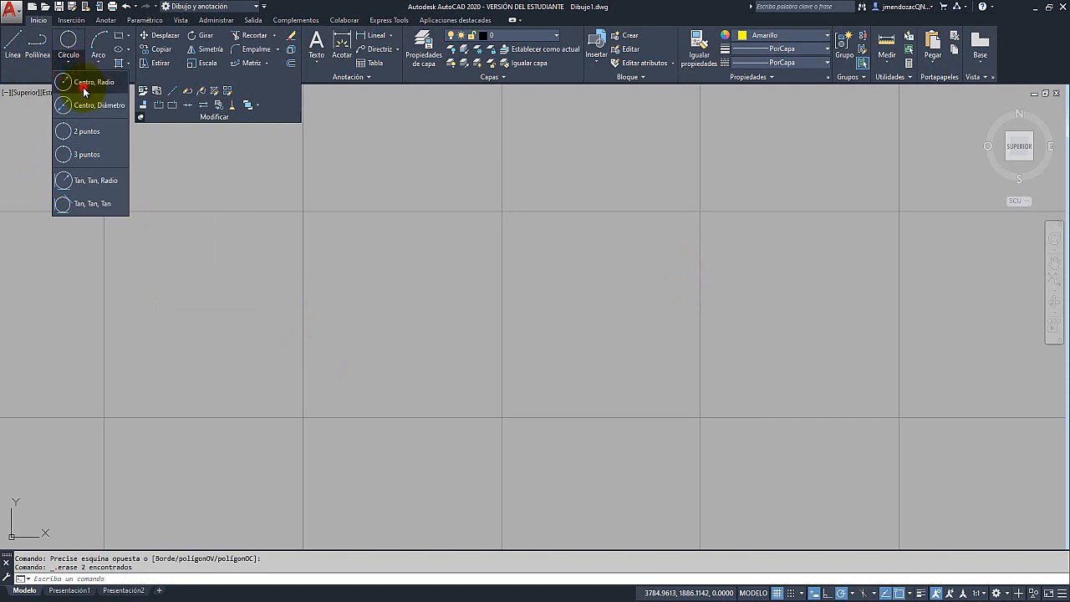
left_click(83, 87)
left_click(533, 340)
left_click(614, 265)
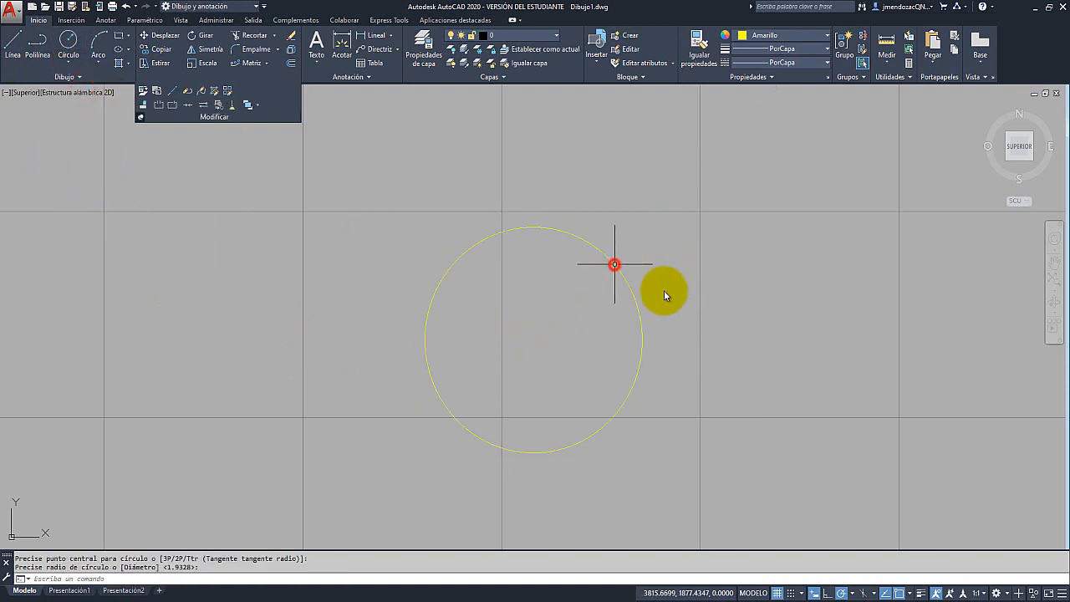
Break the circle with Partir from its left quadrant area to its lower right side, removing the lower-left arc
middle_click_drag(454, 245, 453, 231)
left_click(454, 231)
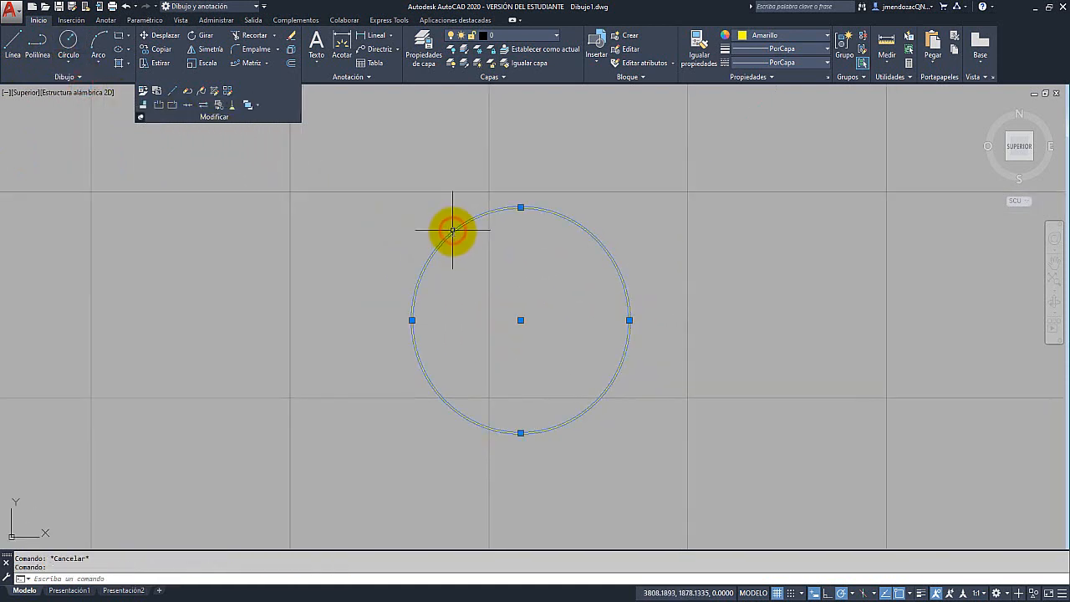
left_click(161, 106)
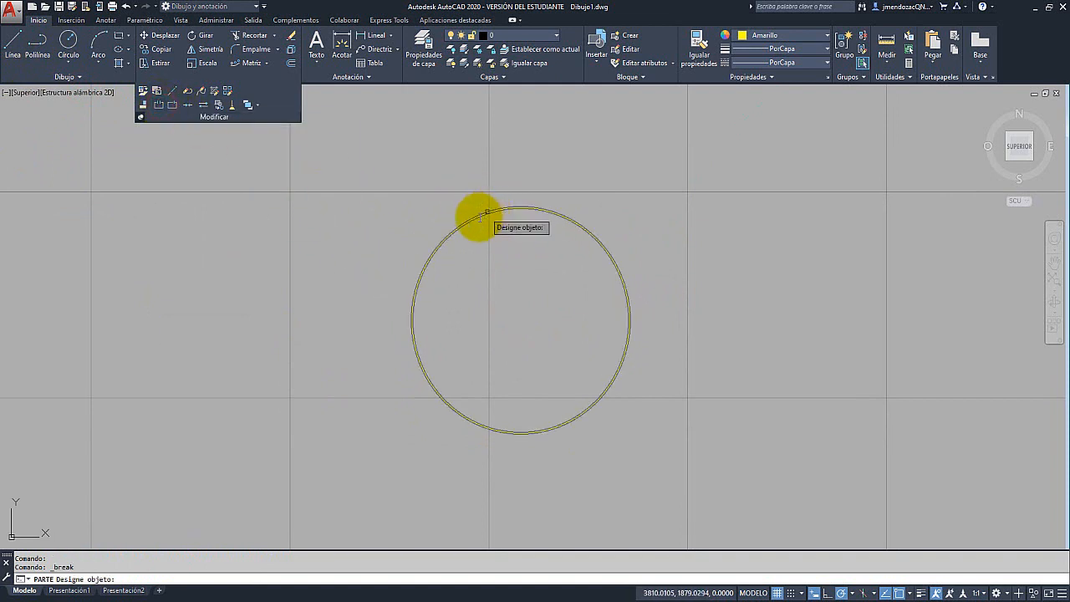
left_click(412, 315)
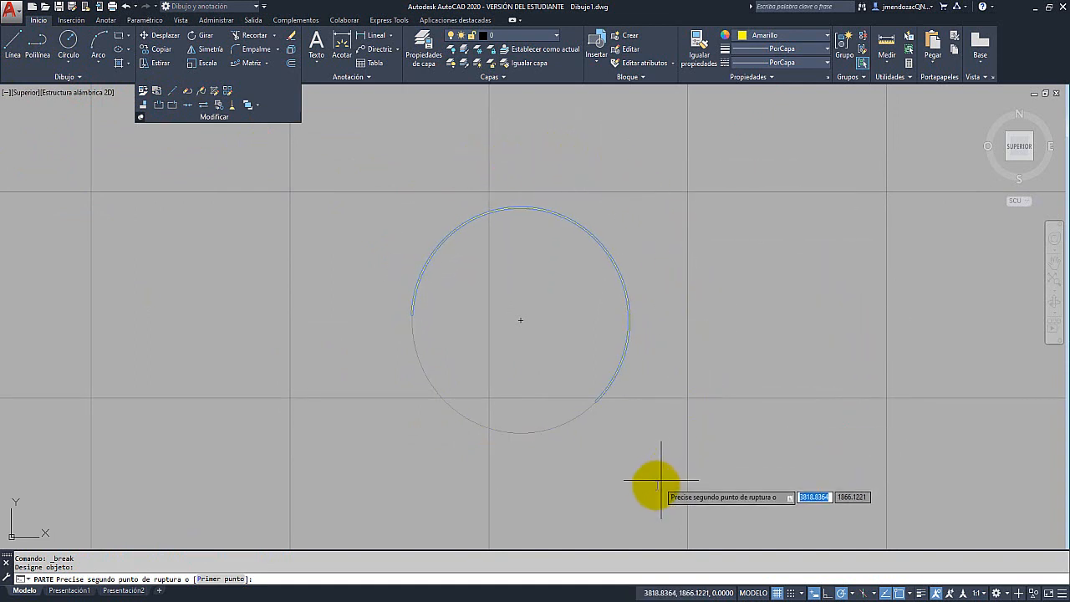
left_click(585, 507)
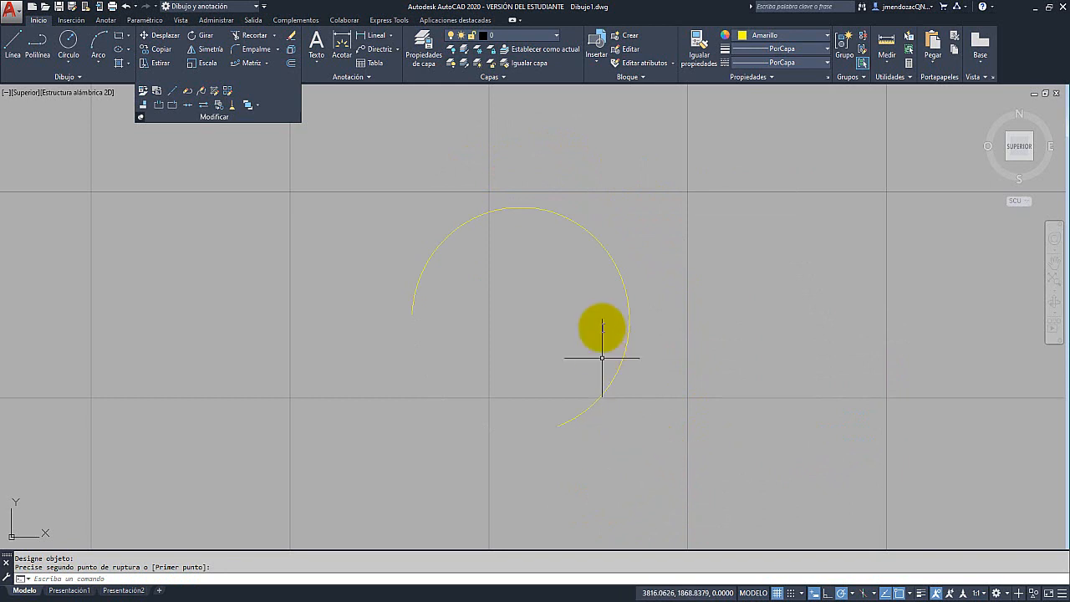
Erase the arc left over from the broken circle
left_click(624, 235)
left_click(588, 267)
key("Delete")
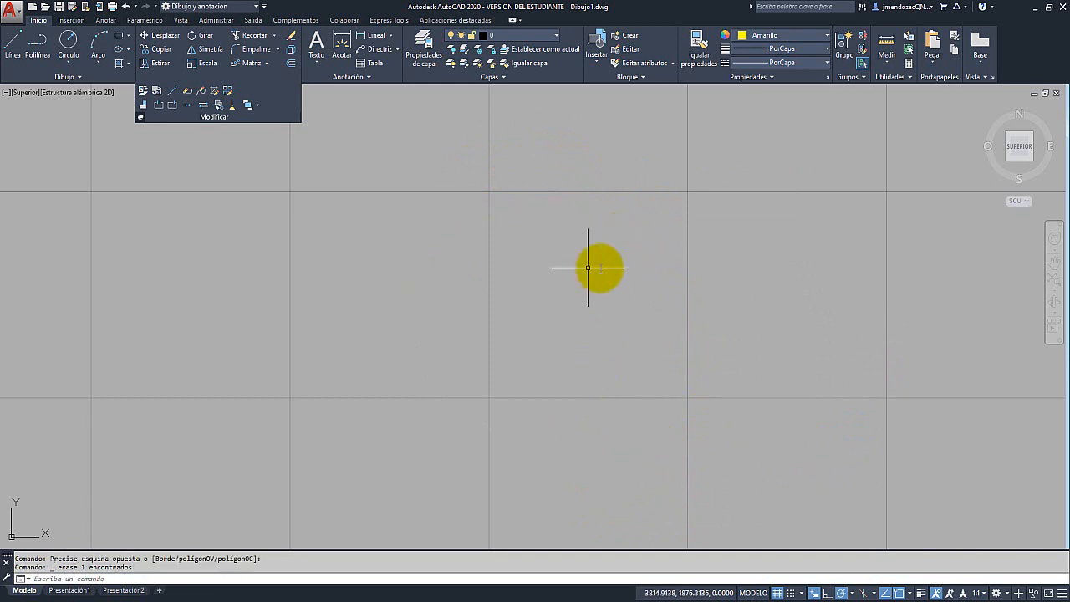
Draw a zigzag of four connected line segments with the Línea command
left_click(14, 46)
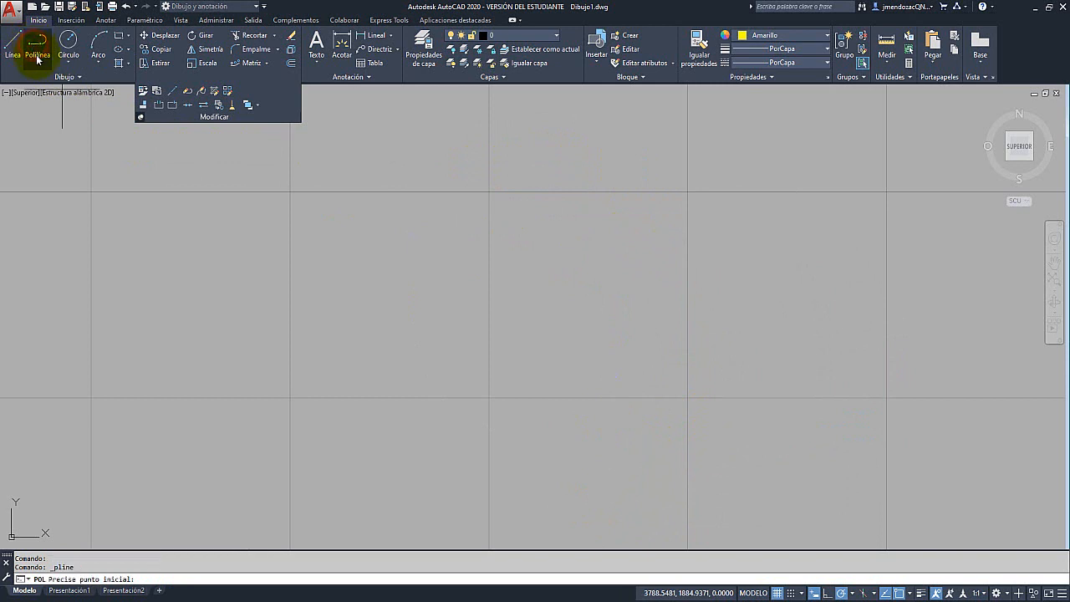
left_click(354, 322)
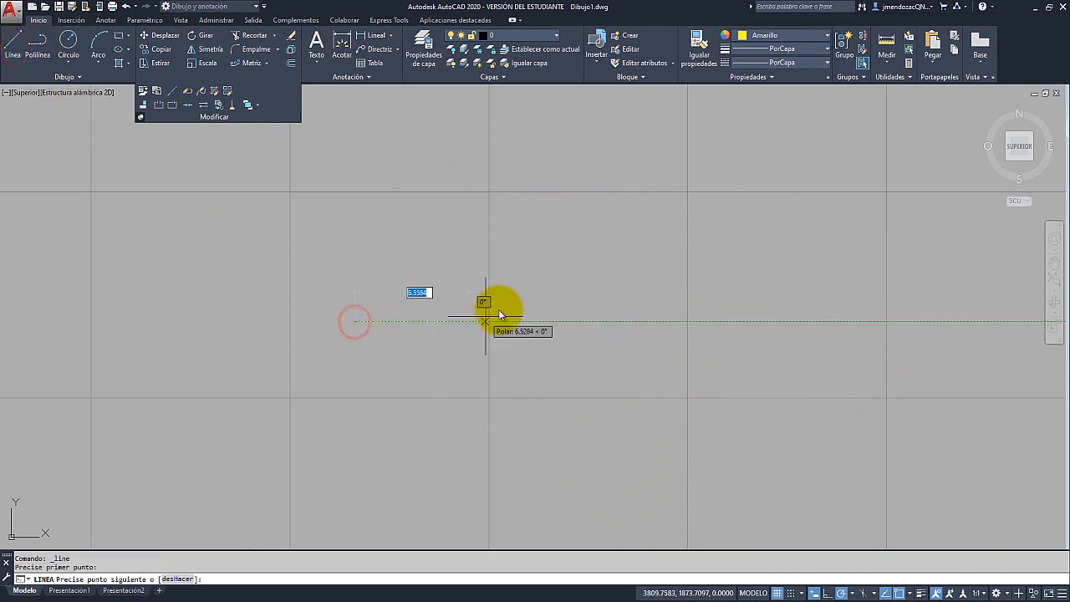
left_click(481, 215)
left_click(585, 342)
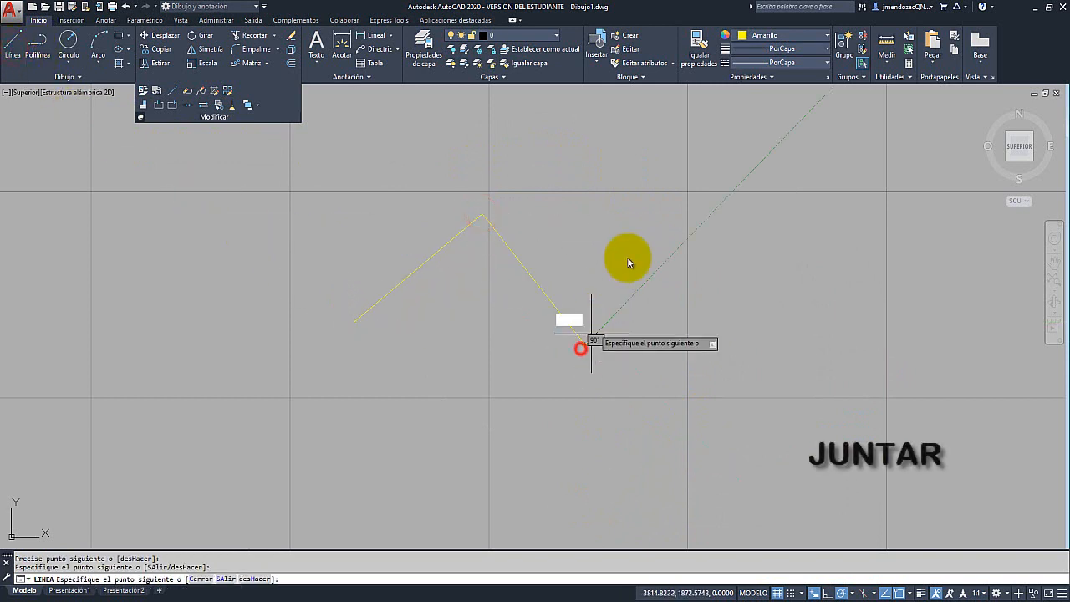
left_click(646, 206)
right_click(770, 318)
left_click(806, 326)
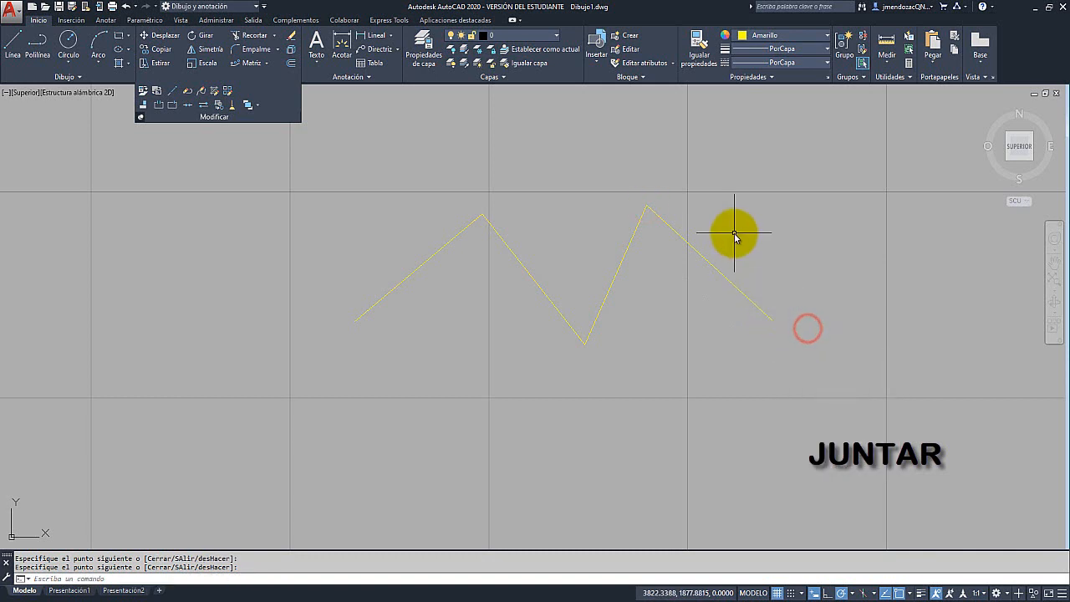
Join the four zigzag segments into a single polyline with Juntar and select the result to check it
left_click(733, 234)
left_click(671, 270)
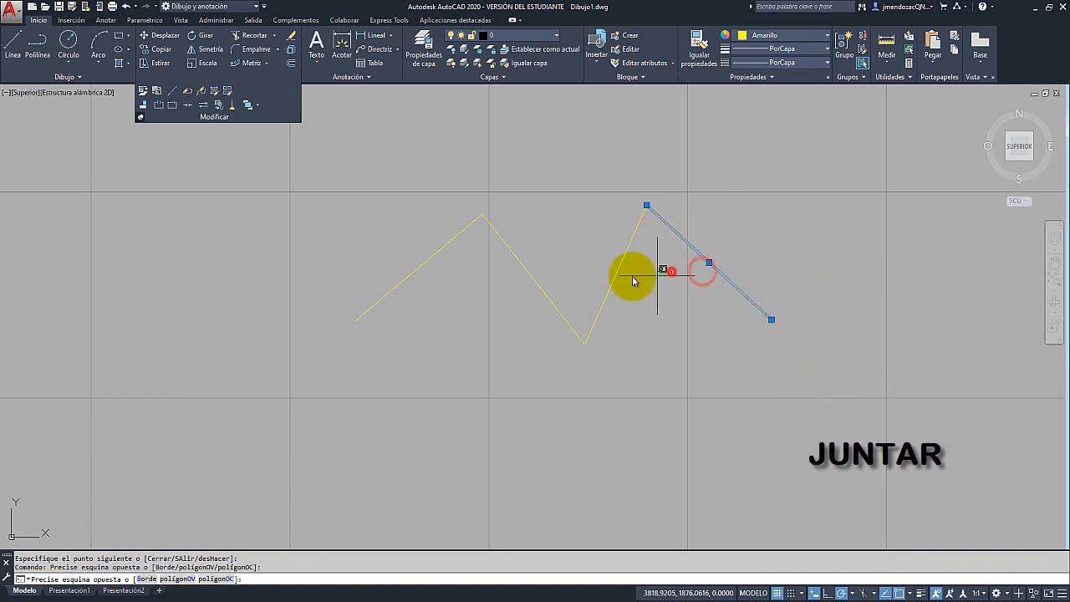
left_click(602, 271)
left_click(542, 246)
left_click(482, 272)
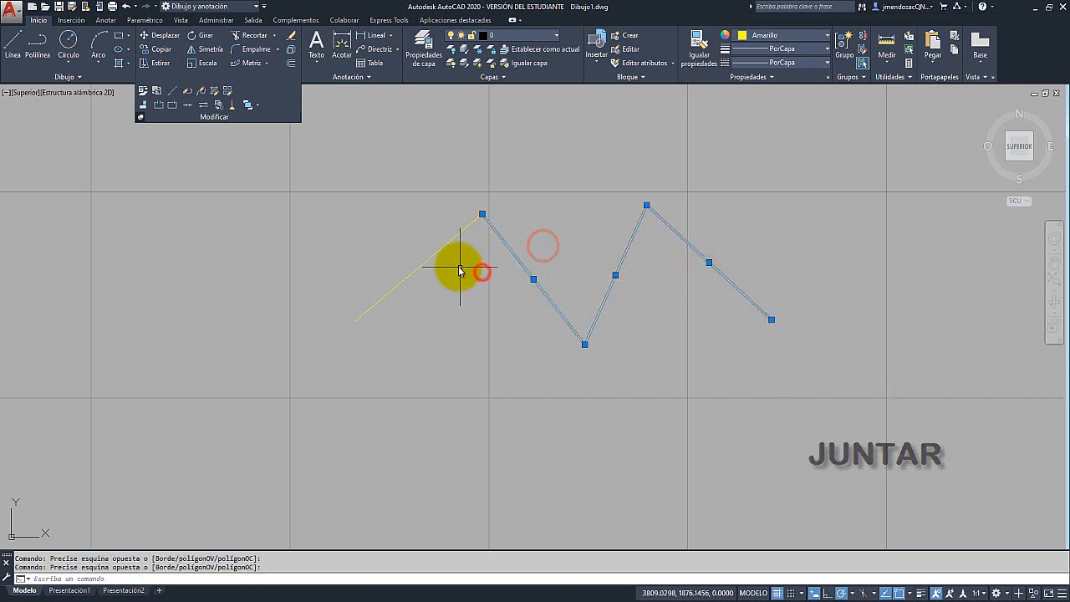
left_click(405, 246)
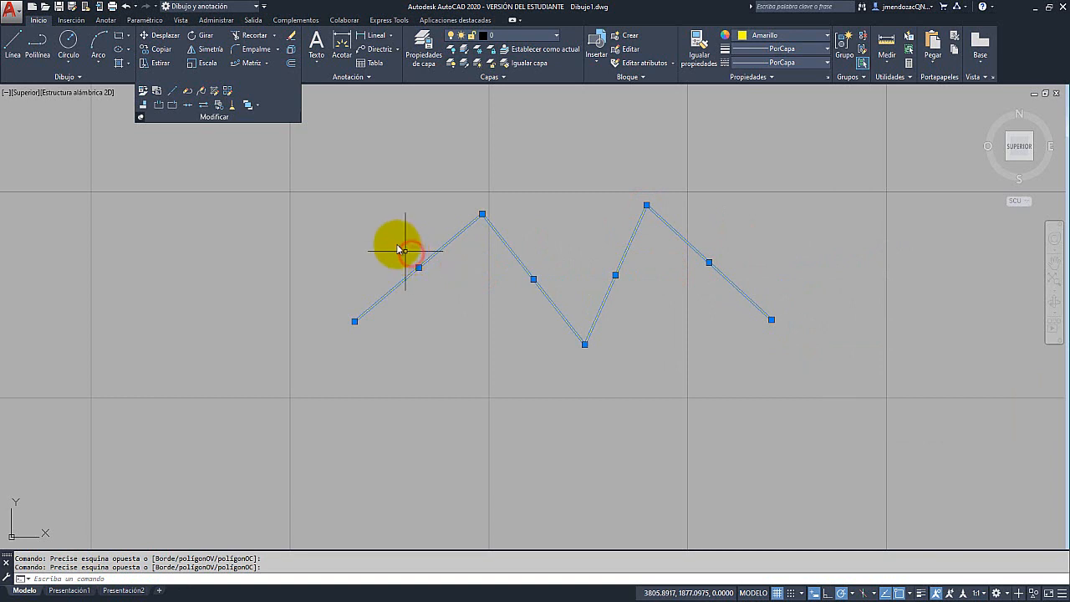
left_click(187, 106)
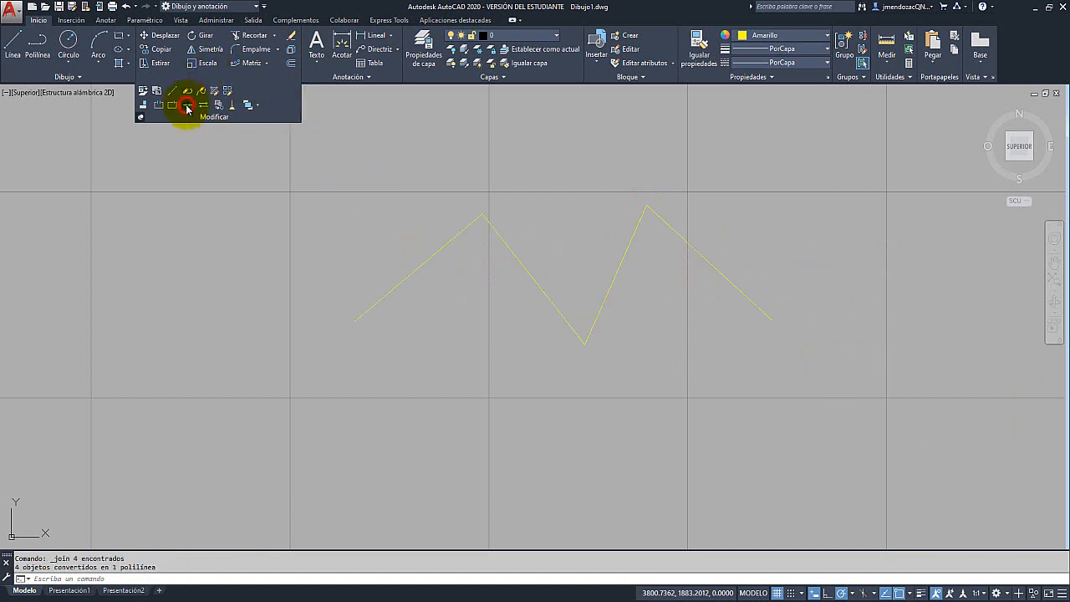
left_click(502, 241)
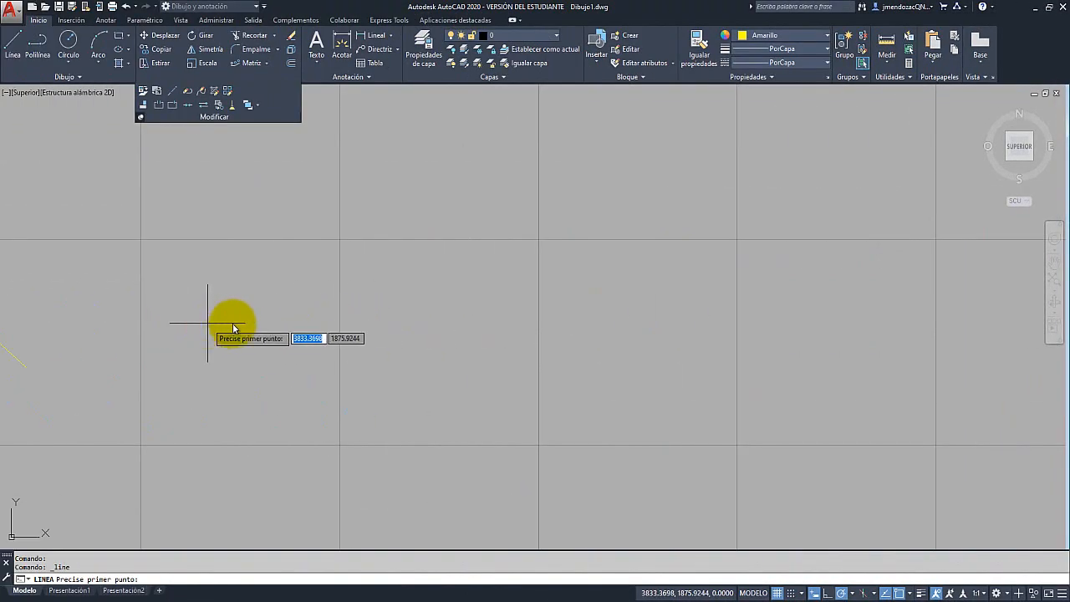
Draw a single horizontal line in the empty area beside the zigzag with the Línea command
left_click(302, 314)
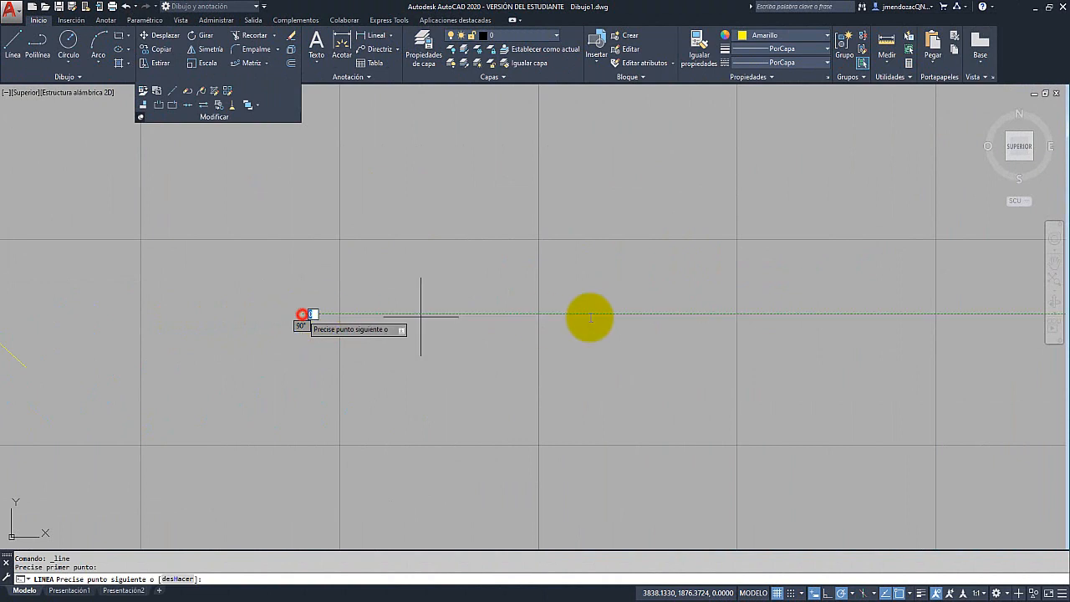
left_click(794, 315)
right_click(794, 315)
left_click(819, 322)
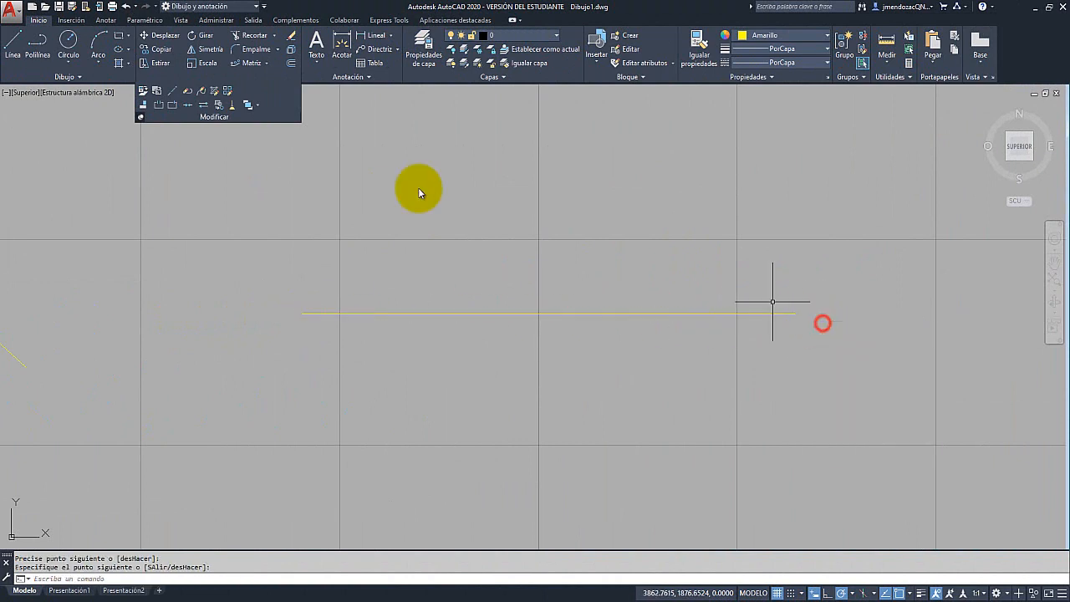
Break the horizontal line with Partir, removing its middle portion to leave two separate collinear segments
left_click(160, 105)
left_click(462, 315)
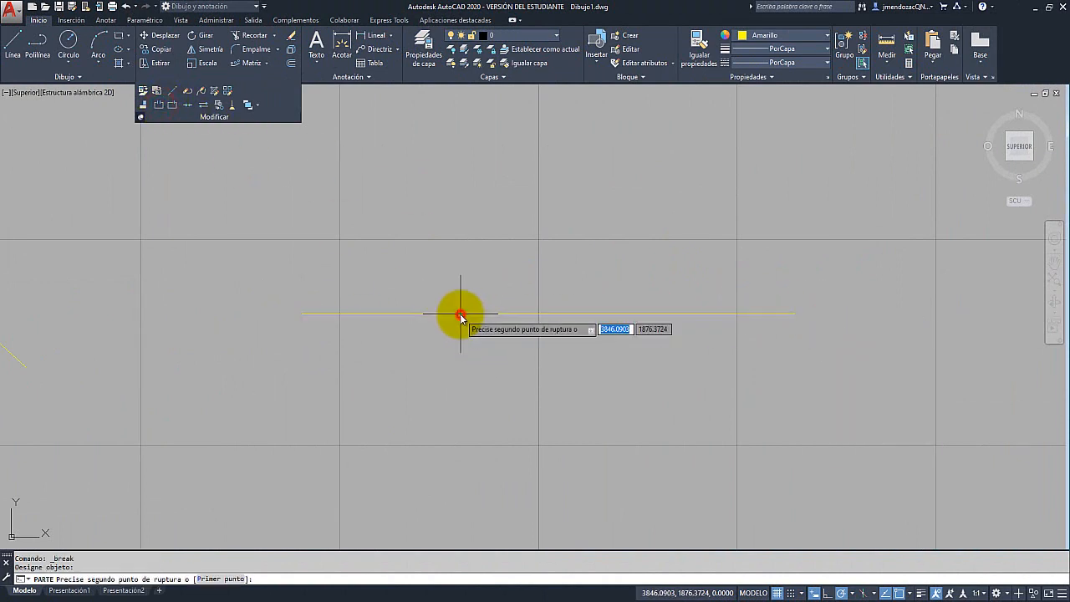
left_click(640, 258)
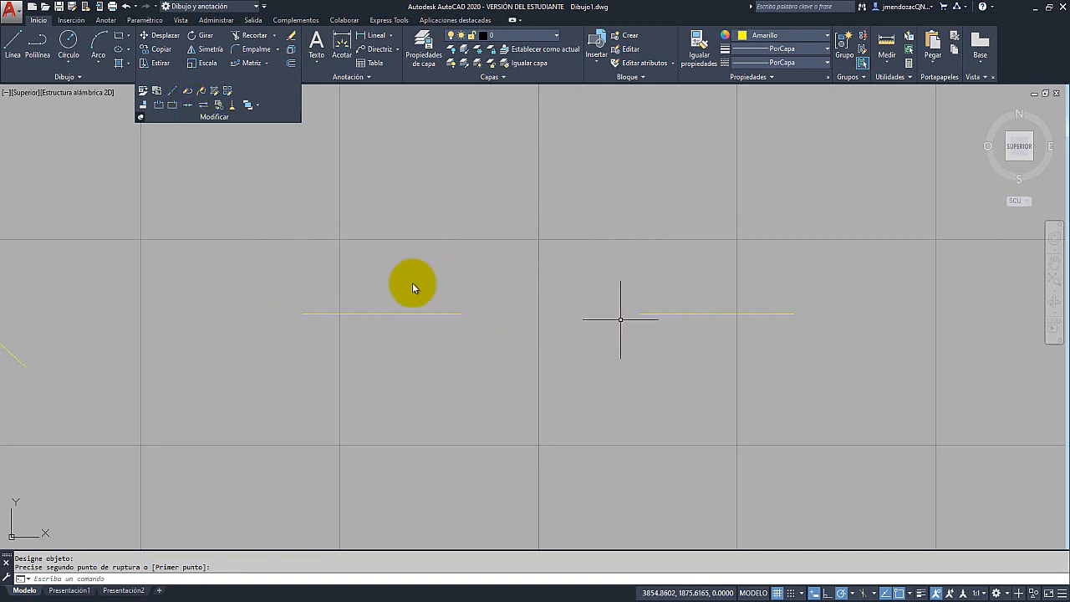
Join the two collinear segments into one line with Juntar and select across the closed gap to check it
left_click(430, 313)
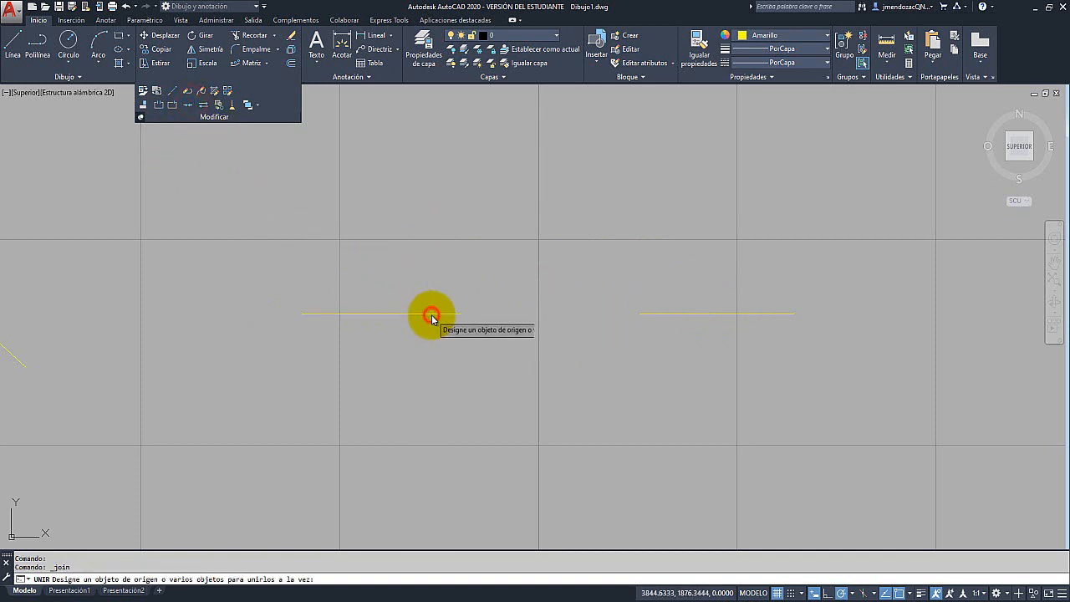
left_click(683, 313)
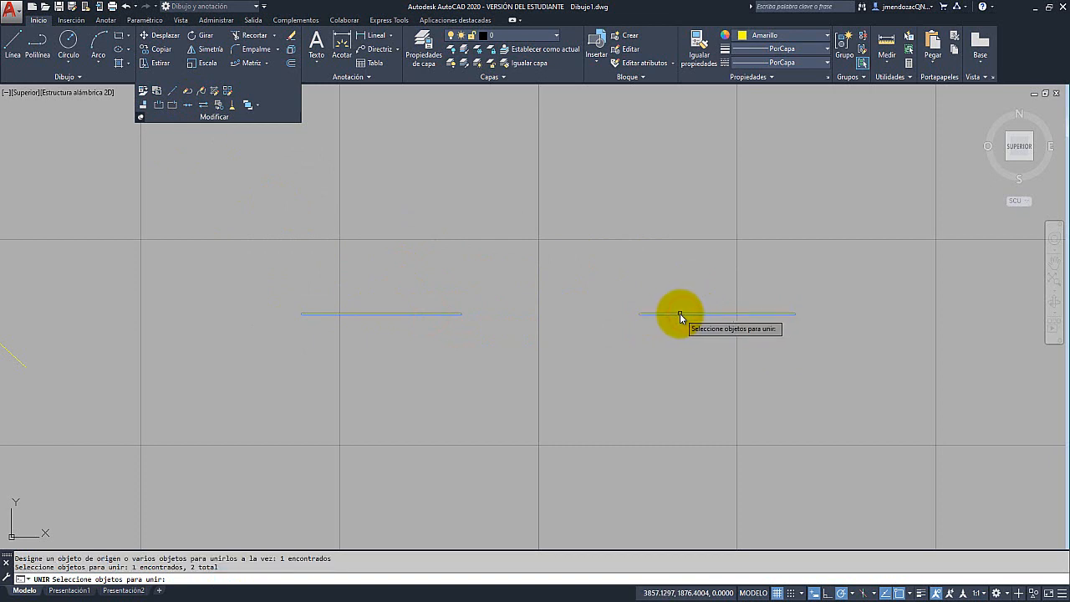
key("Return")
left_click(576, 303)
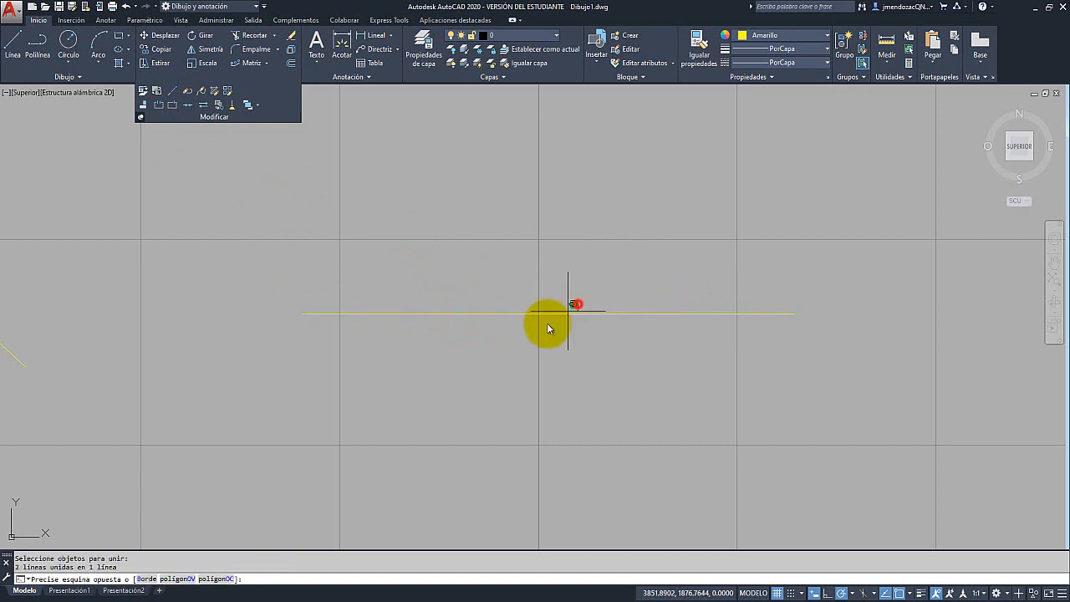
left_click(543, 324)
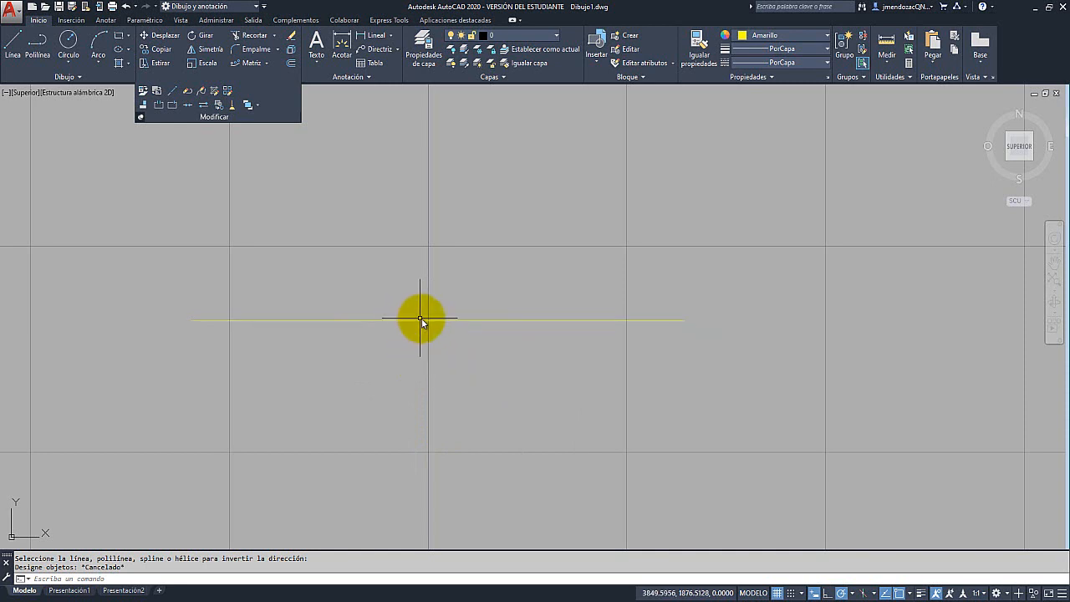
Set the current color to Azul and draw a line over the yellow line from its right endpoint to its midpoint
scroll(422, 323, "up", 2)
middle_click_drag(493, 280, 538, 219)
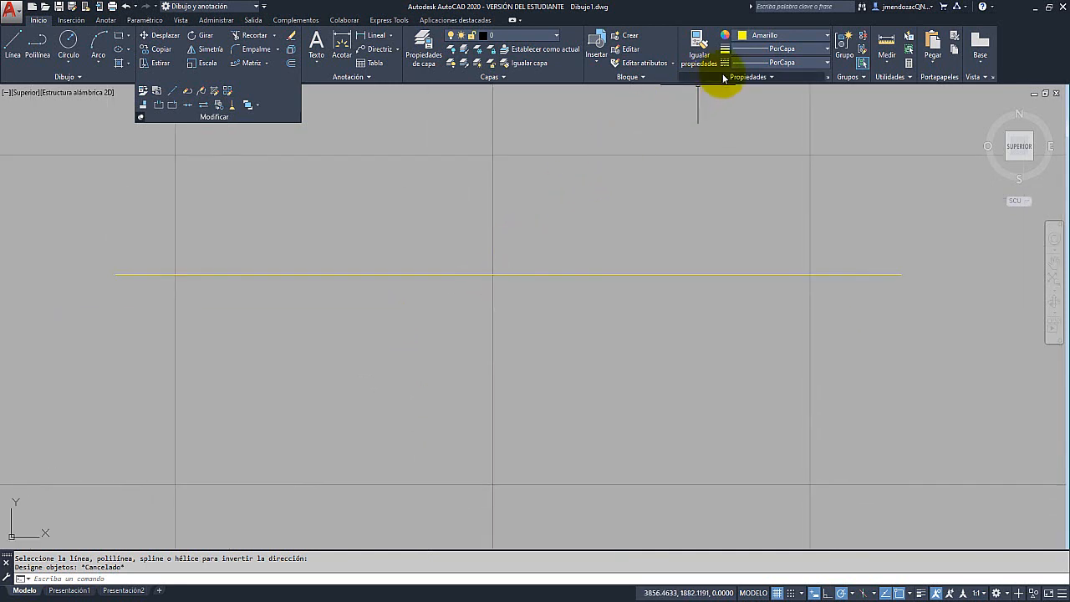
left_click(773, 35)
left_click(781, 154)
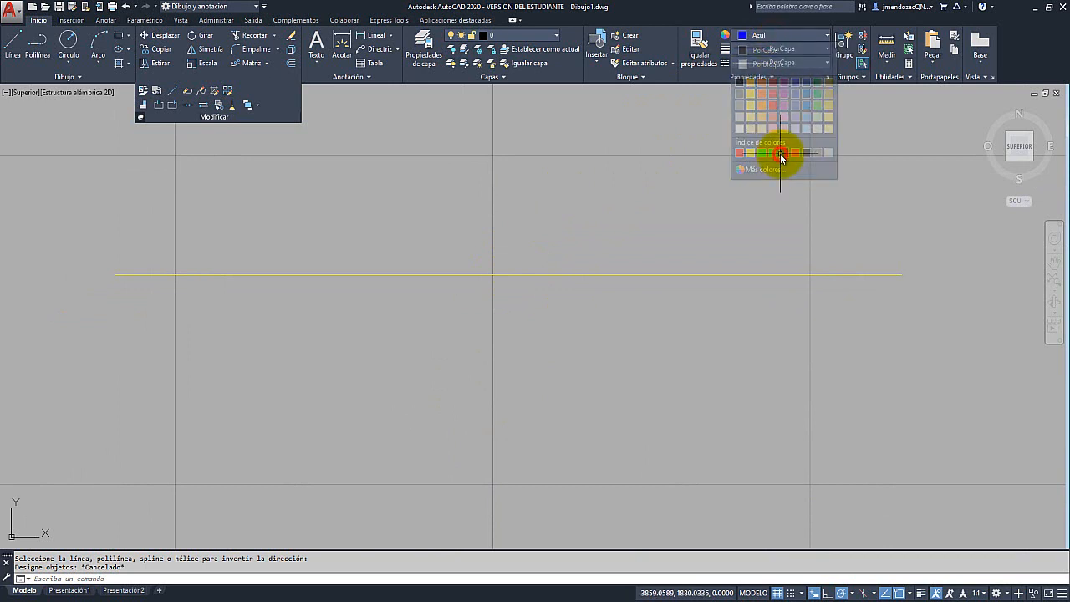
left_click(12, 46)
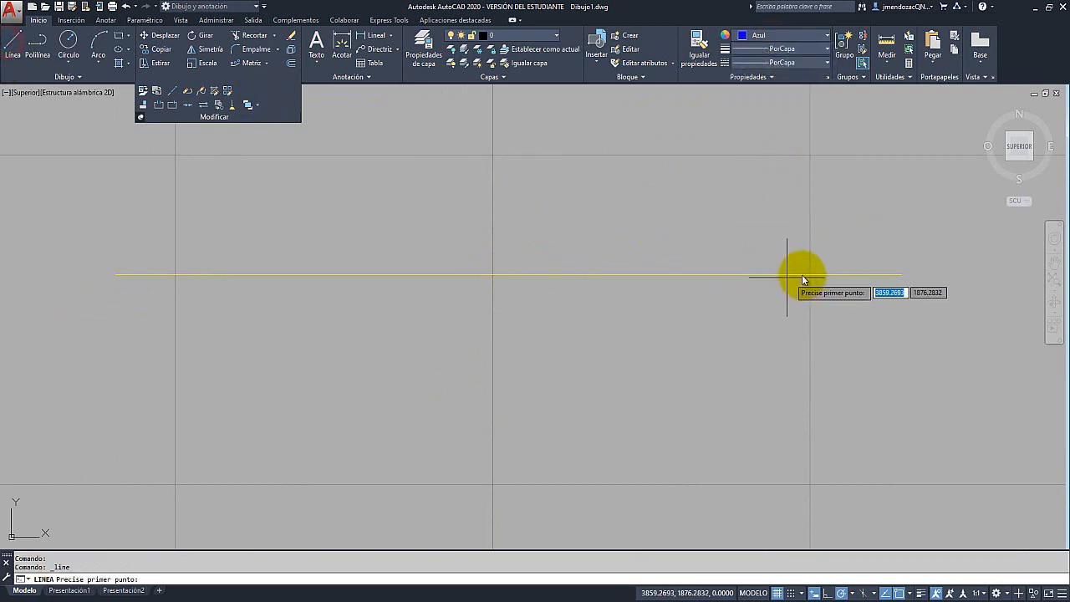
left_click(901, 275)
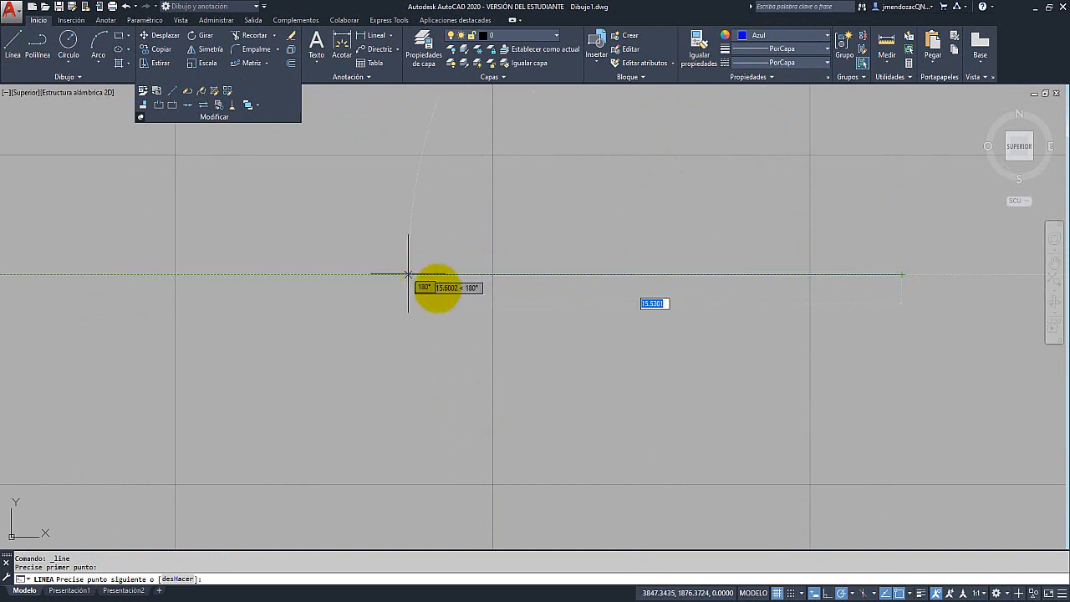
left_click(508, 275)
key("Return")
middle_click_drag(521, 333, 494, 346)
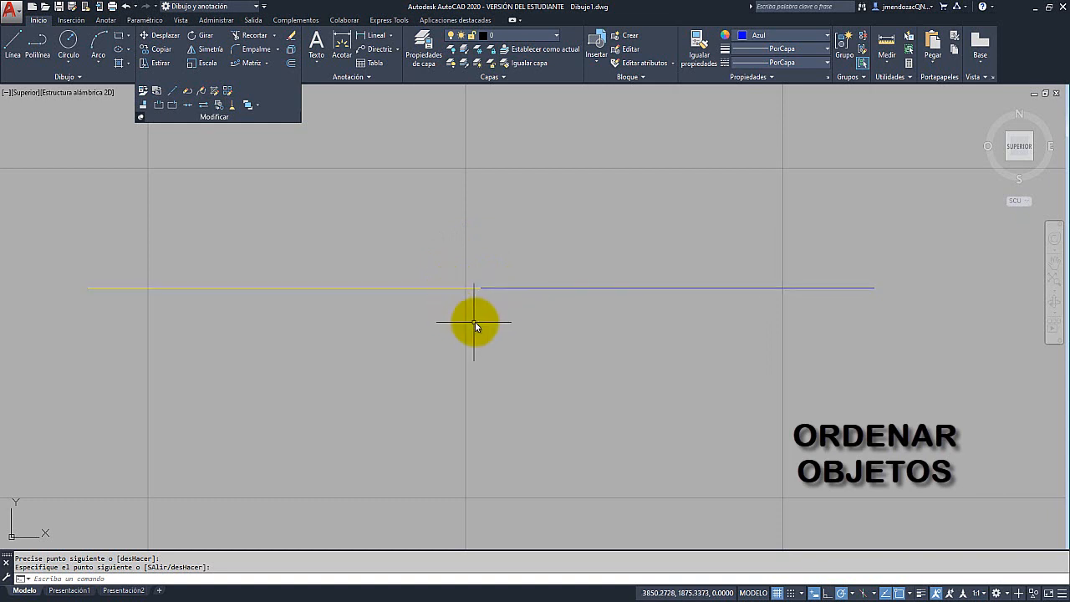
Set the lineweight of both overlapping lines to 0.50 mm and turn on the lineweight display
left_click(496, 275)
left_click(472, 300)
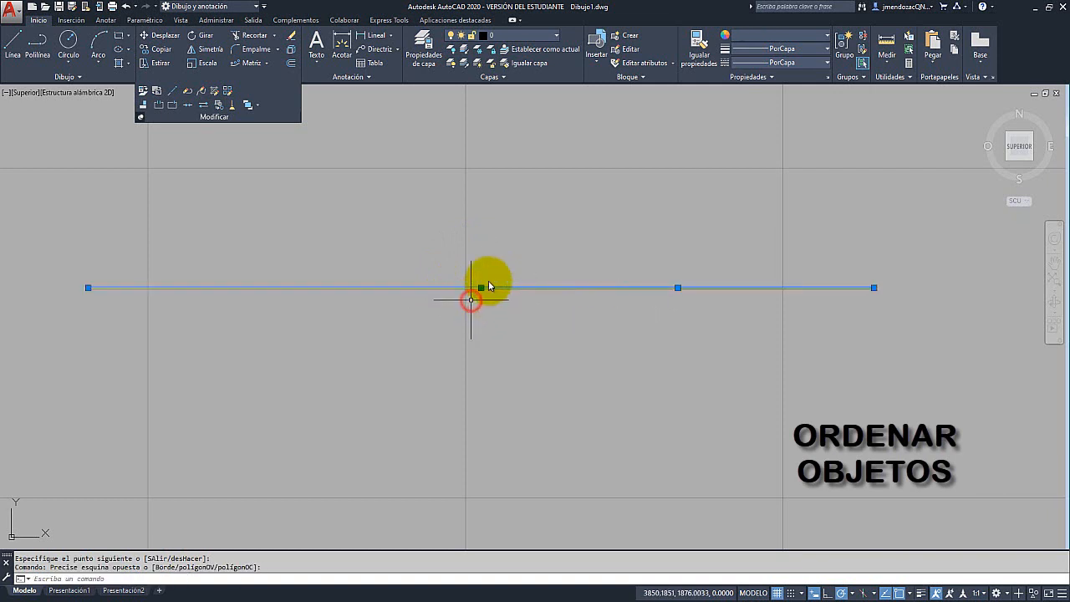
left_click(813, 51)
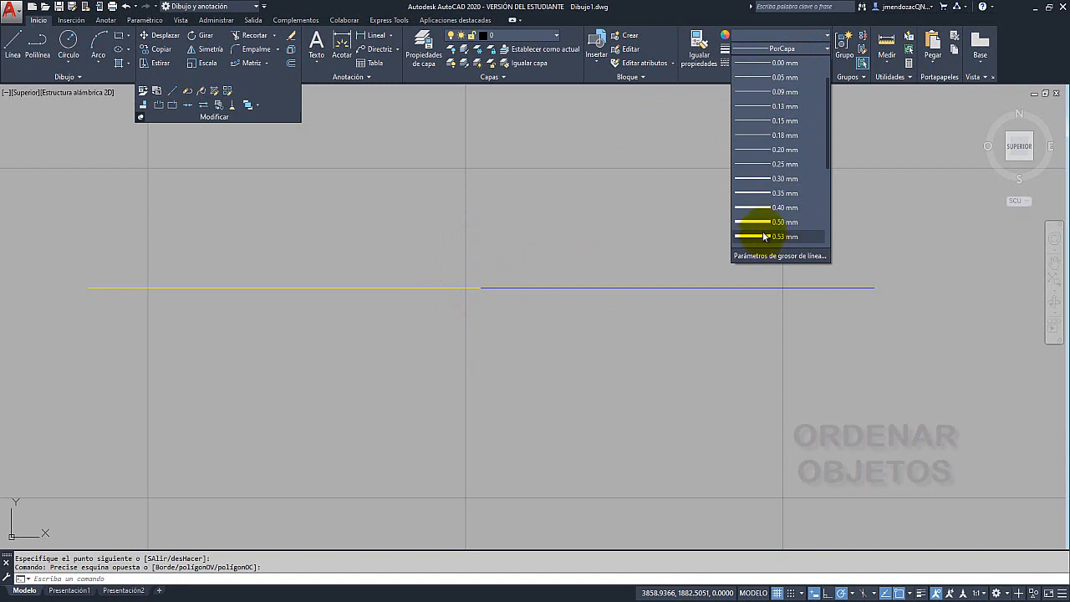
left_click(759, 223)
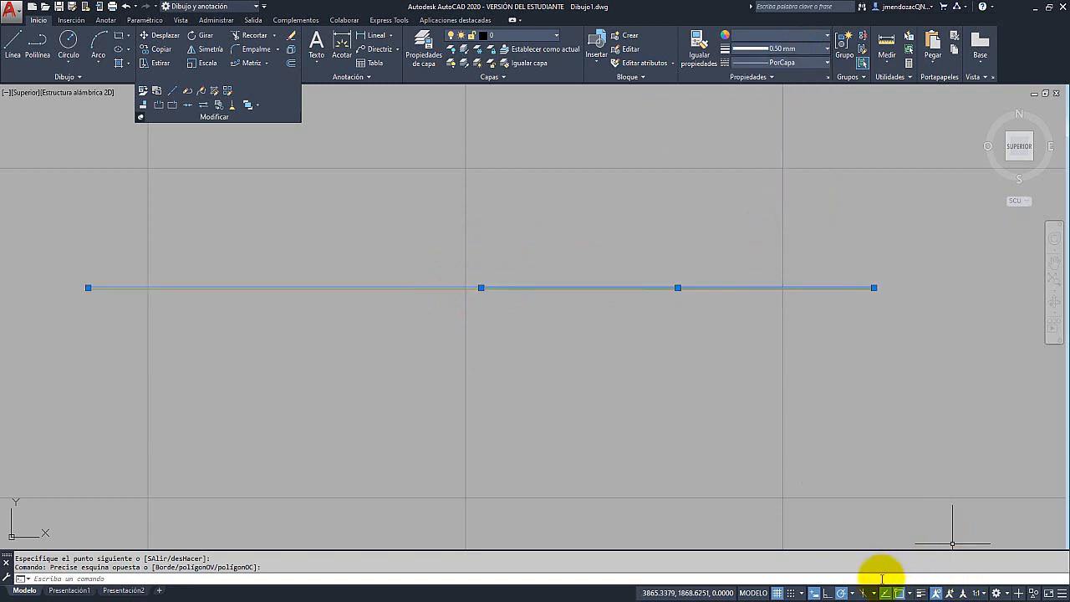
left_click(918, 592)
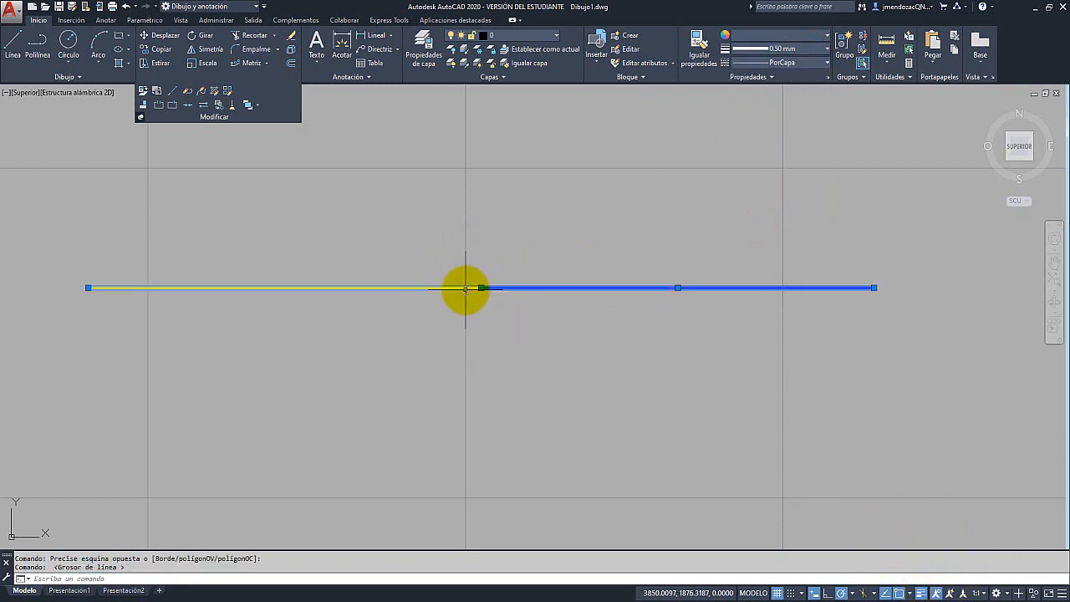
key("Escape")
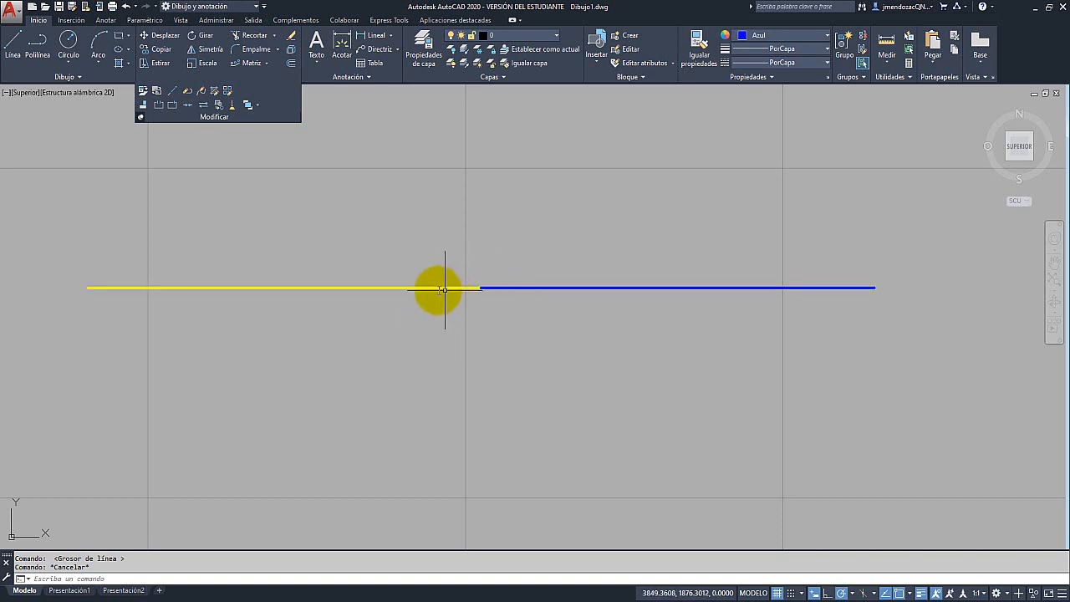
key("ctrl+z")
left_click(403, 260)
key("Escape")
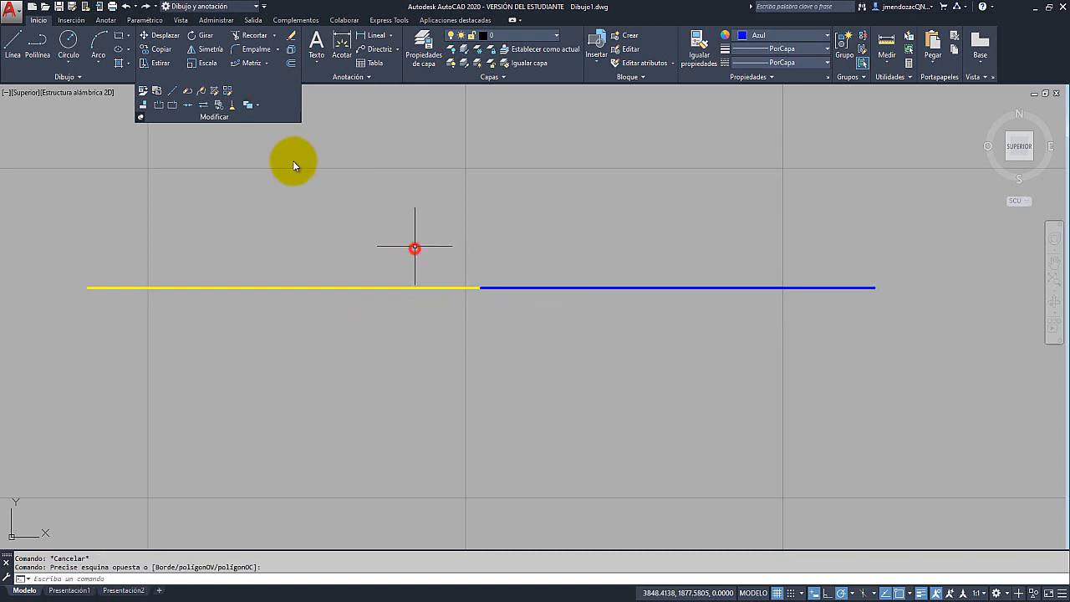
Place the yellow line above the blue line with Poner encima, using the blue line as the reference object
left_click(256, 104)
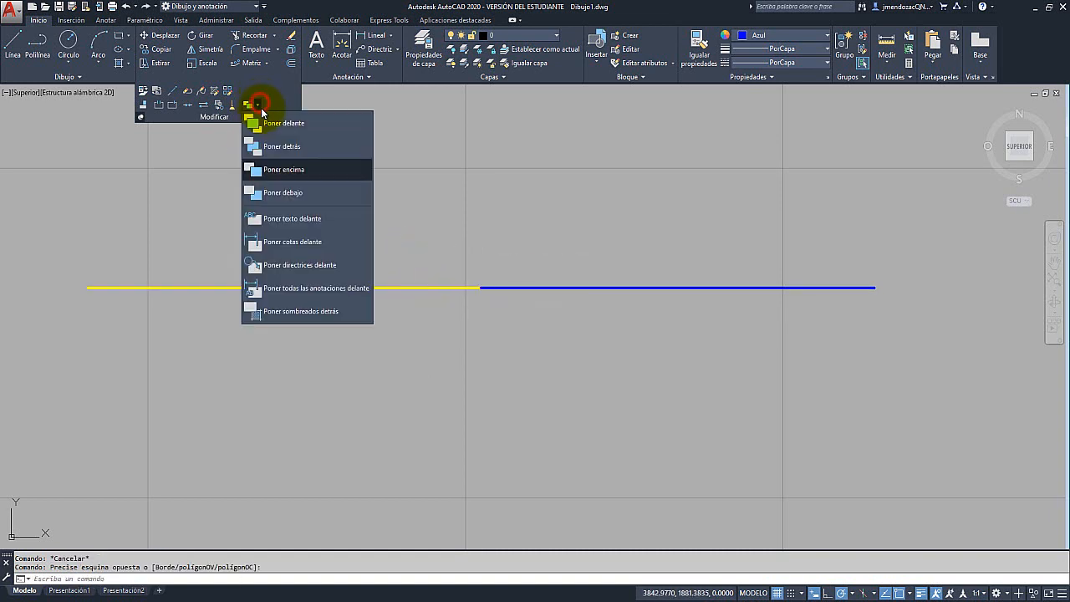
left_click(298, 170)
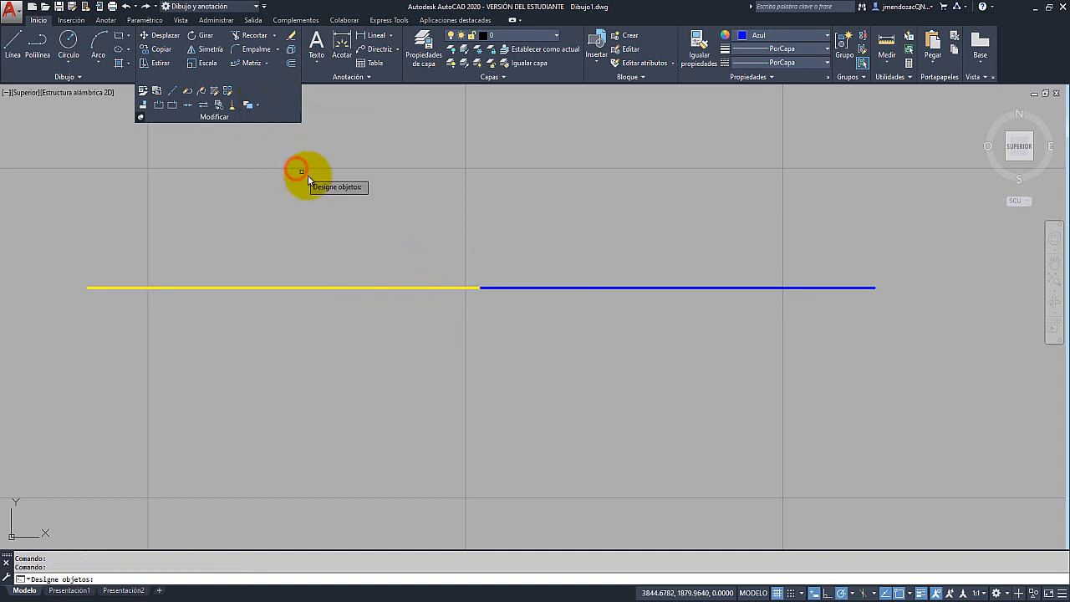
left_click(450, 288)
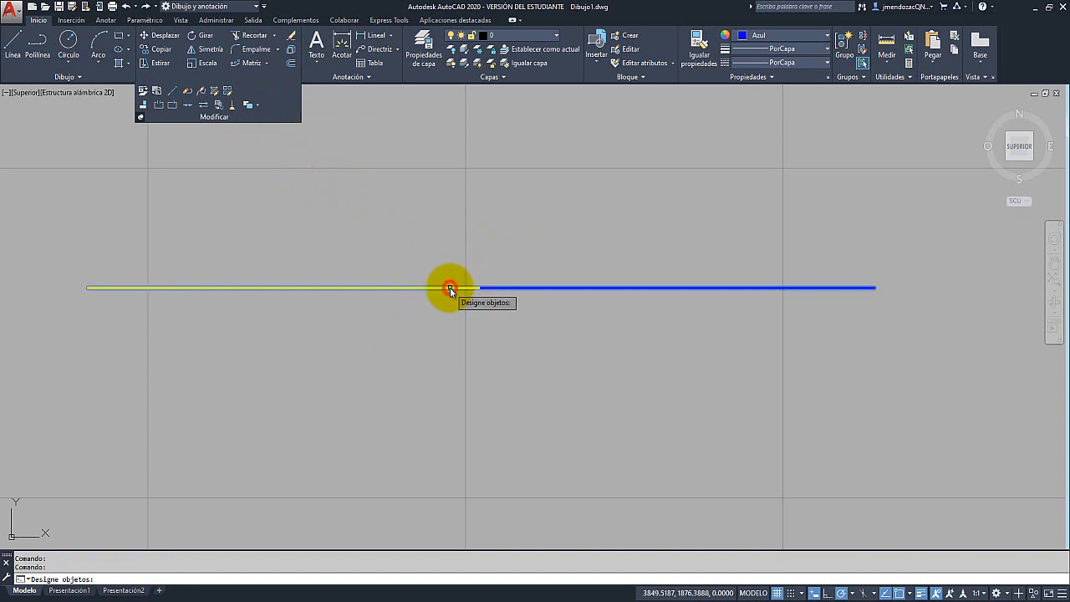
key("Return")
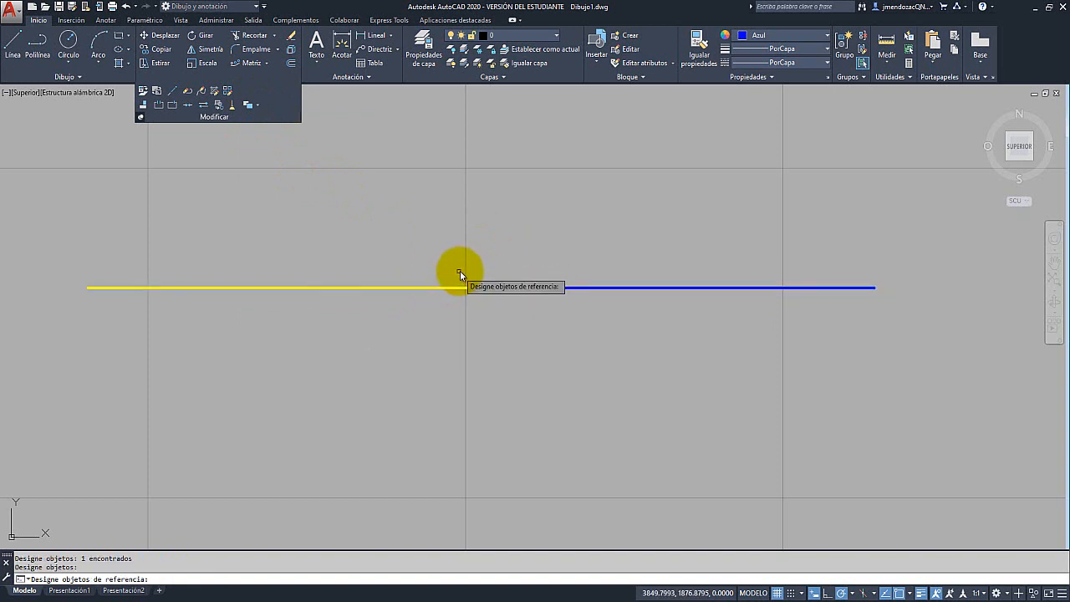
left_click(497, 287)
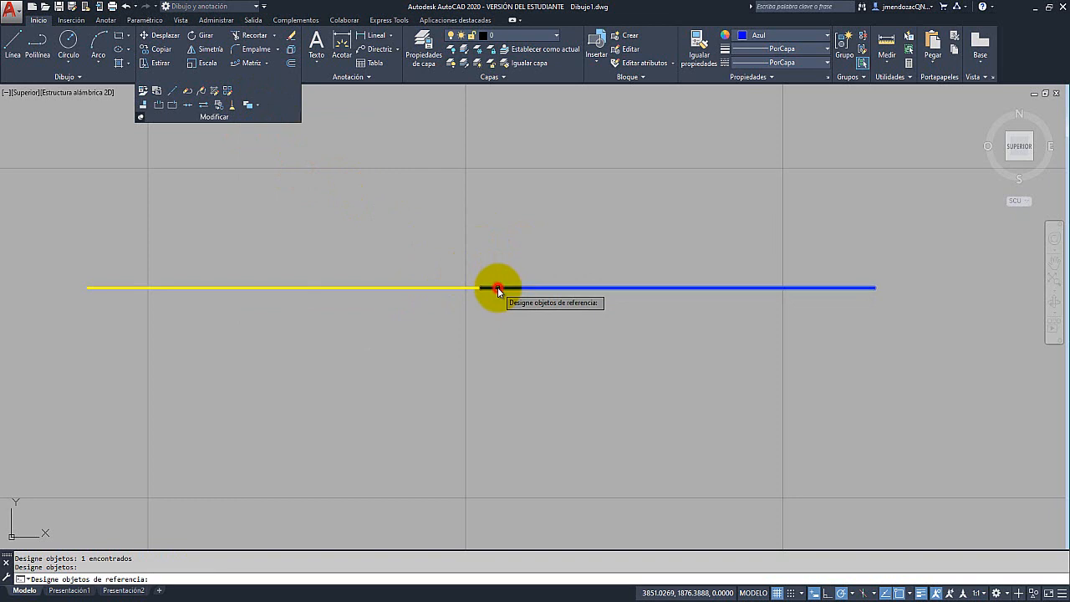
key("Return")
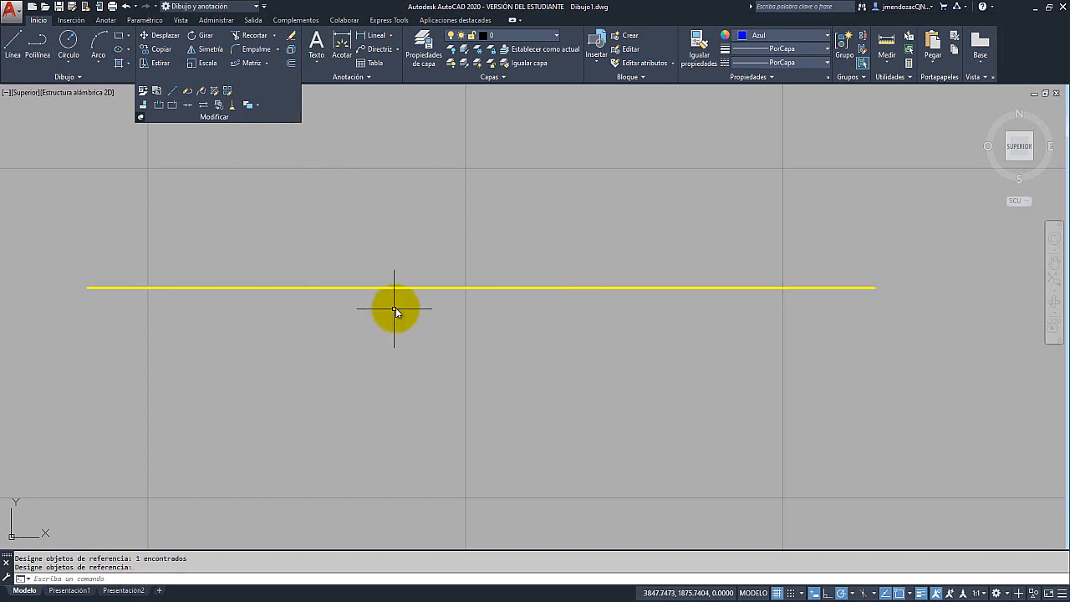
Send the yellow line behind the blue line with the Poner detrás draw order option
left_click(257, 106)
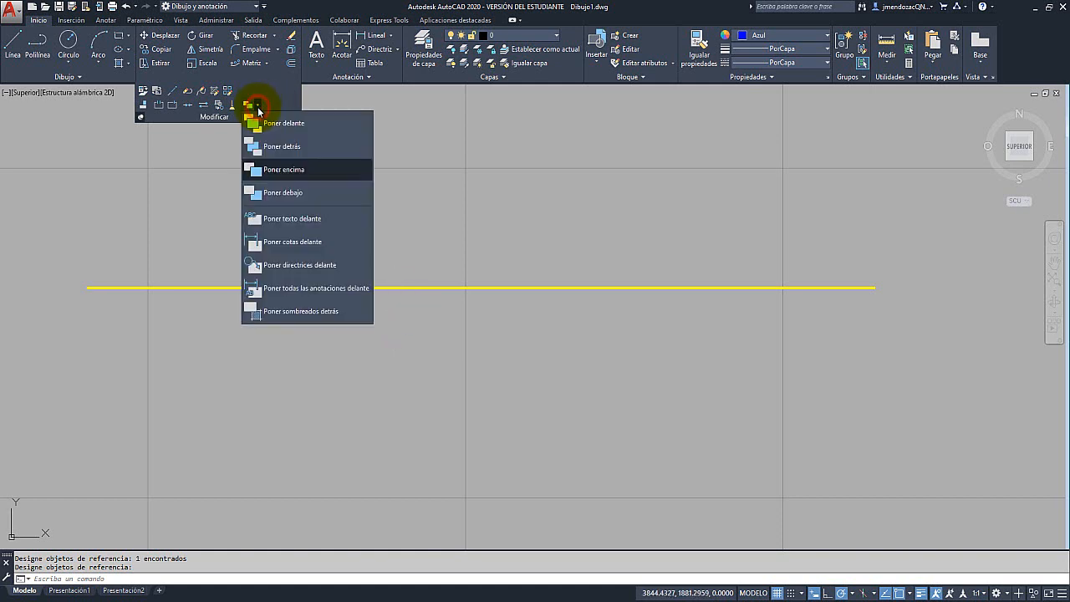
left_click(284, 146)
left_click(481, 288)
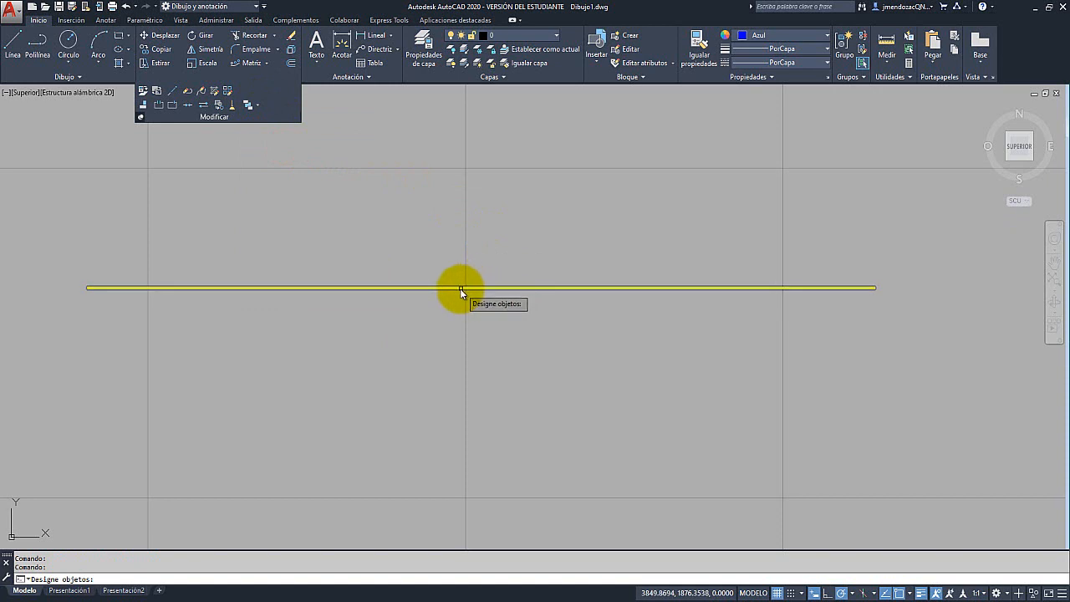
key("Return")
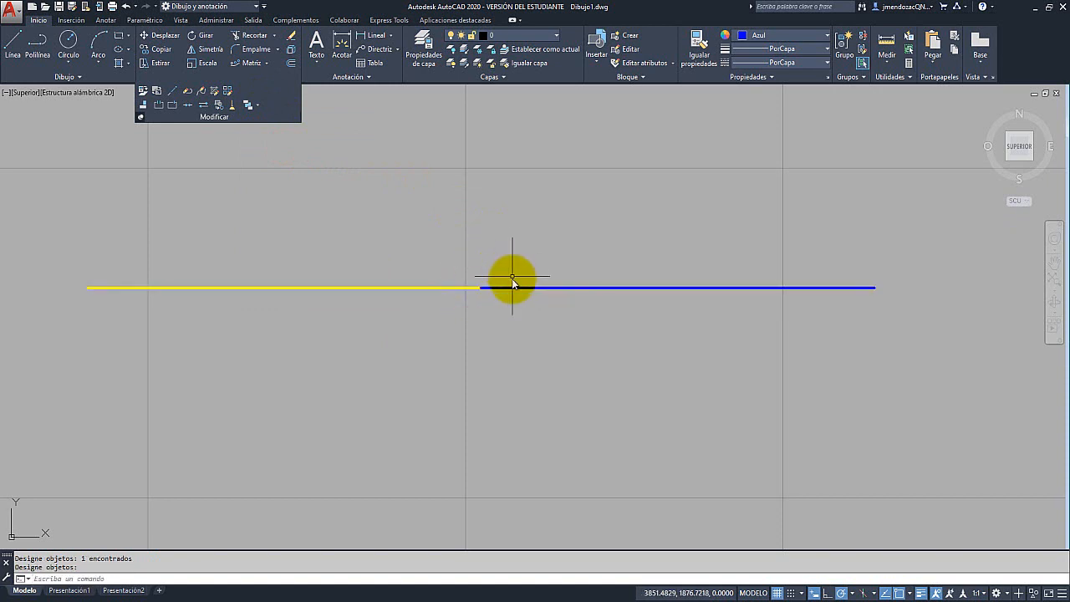